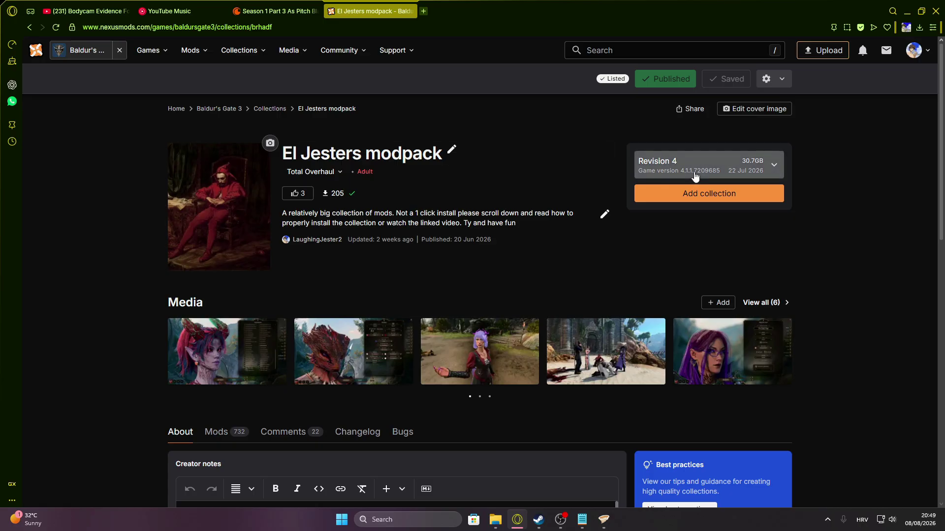
Step: Switch the El Jesters modpack page to Revision 5 and examine its overview, media and creator notes
left_click(659, 167)
left_click(674, 198)
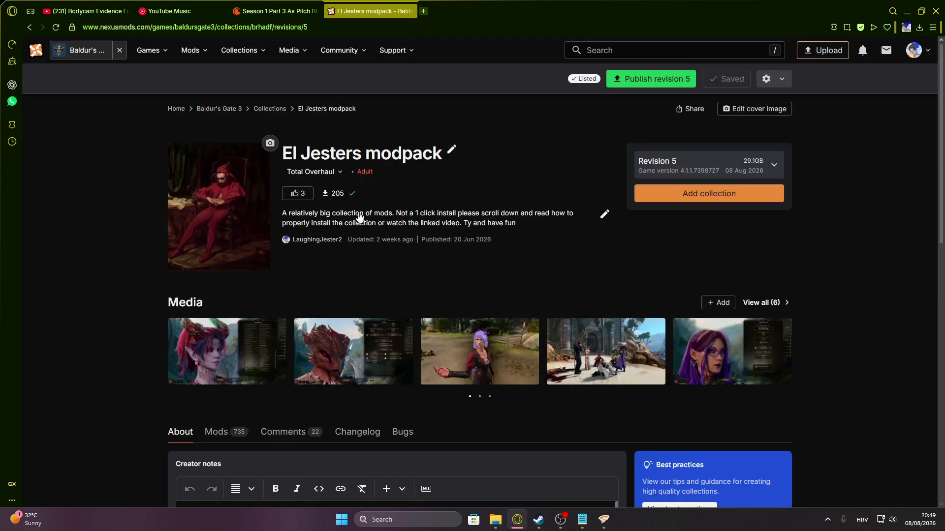
scroll(379, 213, "down", 3)
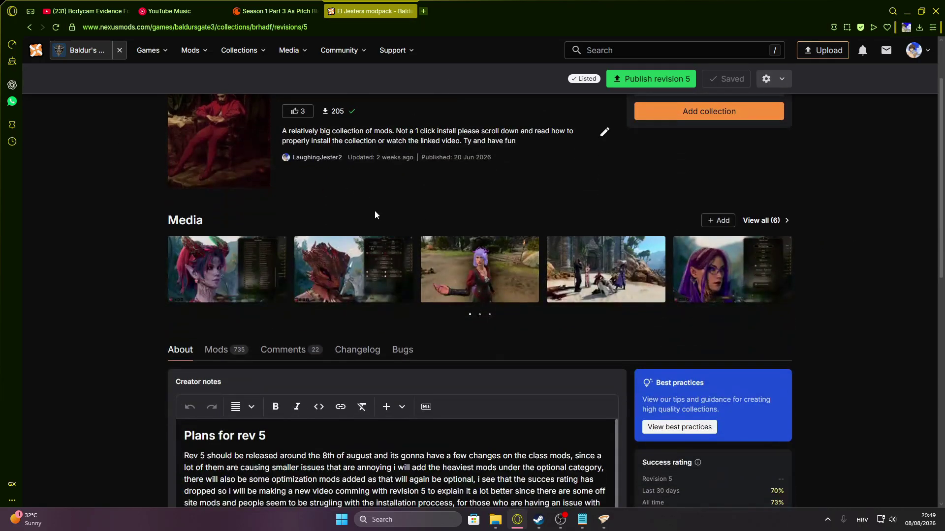
scroll(497, 193, "up", 5)
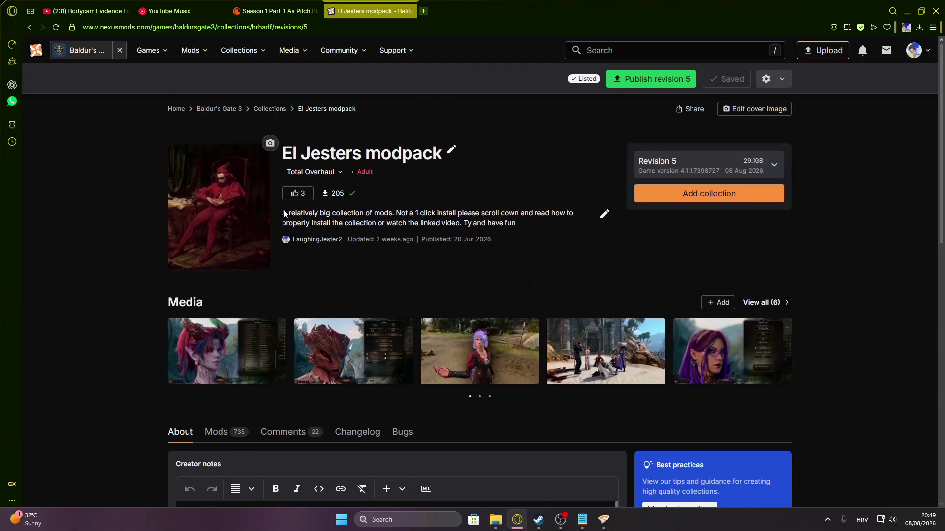
scroll(68, 207, "down", 5)
scroll(68, 207, "down", 1)
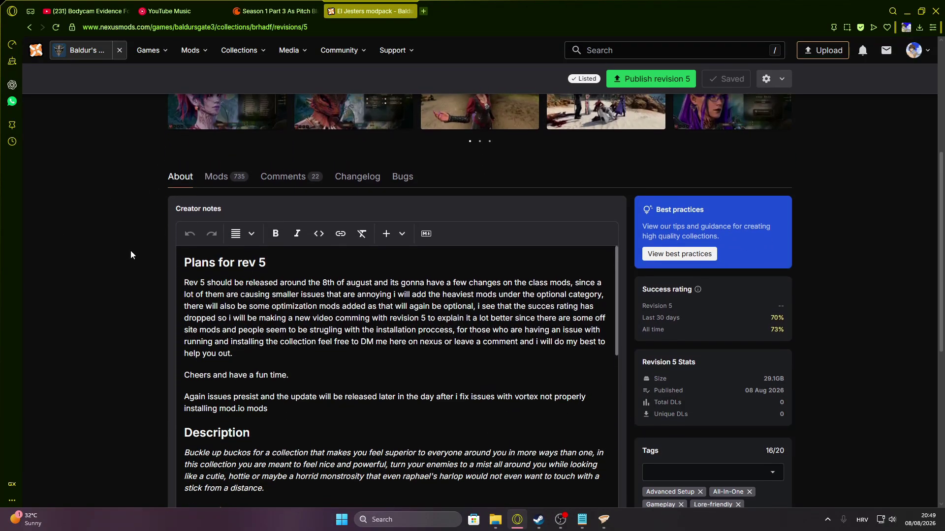
scroll(68, 207, "up", 1)
double_click(480, 366)
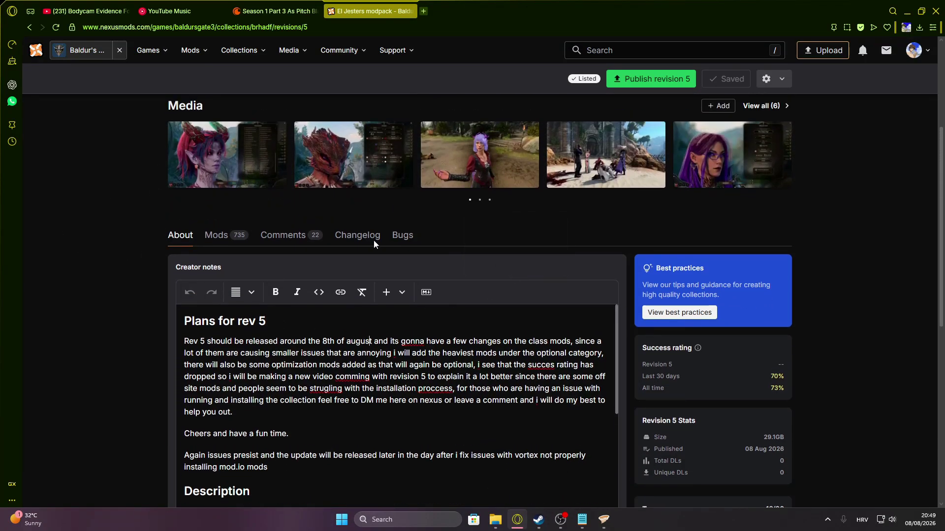
scroll(252, 206, "up", 4)
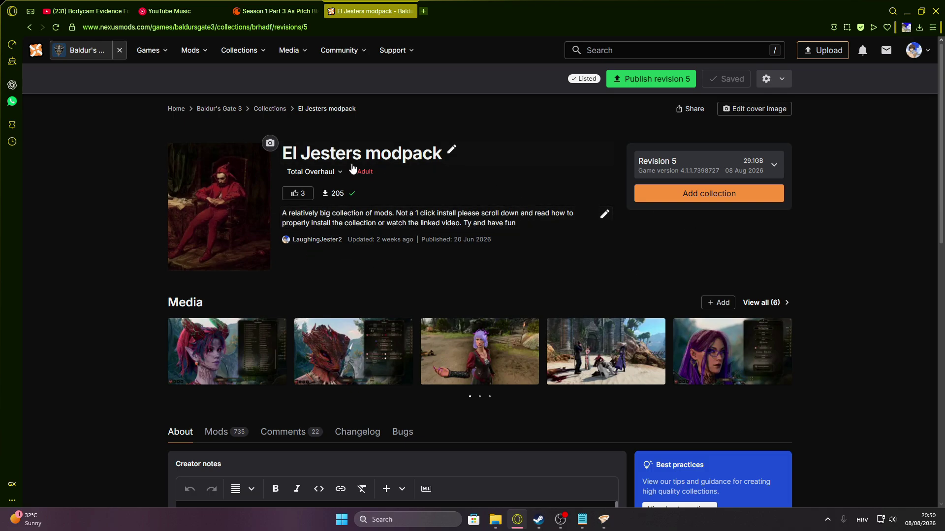
scroll(187, 231, "down", 1)
scroll(166, 225, "up", 1)
Step: Switch to Vortex and check the added collections for Baldur's Gate 3
left_click(906, 11)
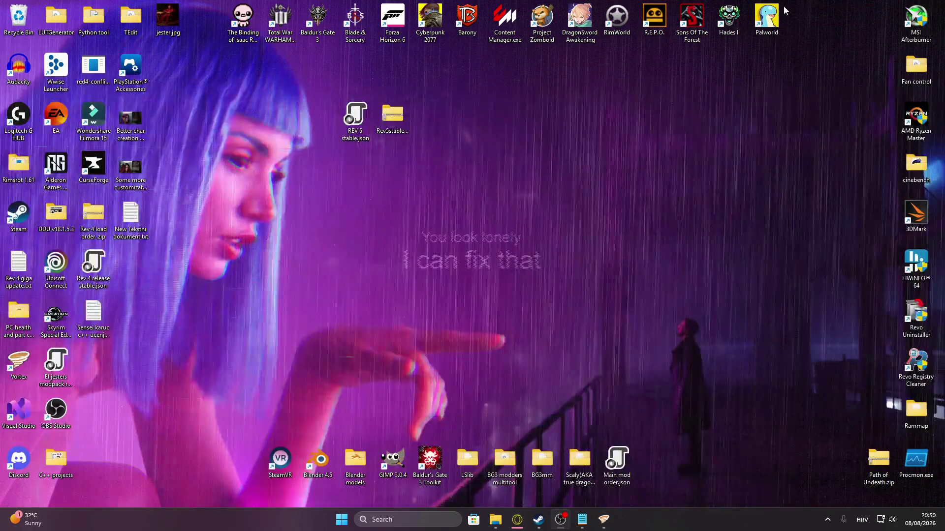
left_click(603, 520)
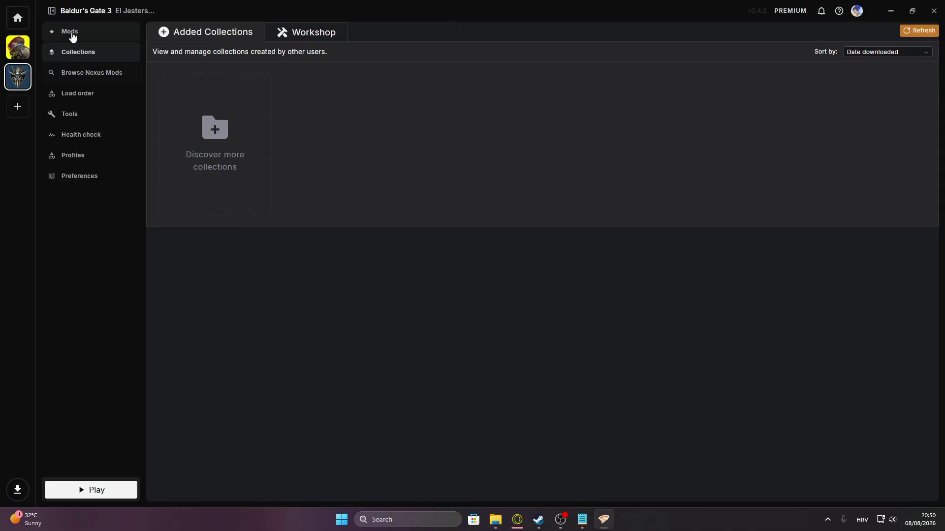
left_click(71, 35)
left_click(67, 53)
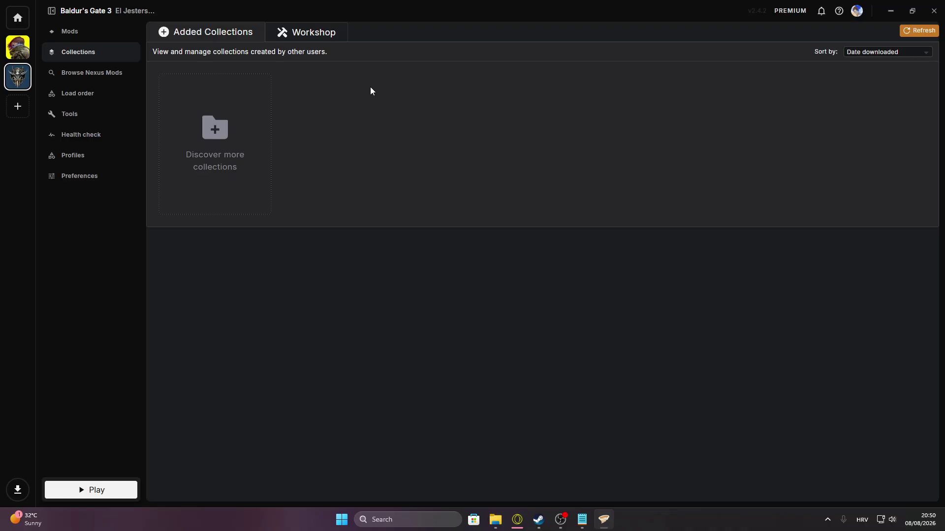
left_click(890, 6)
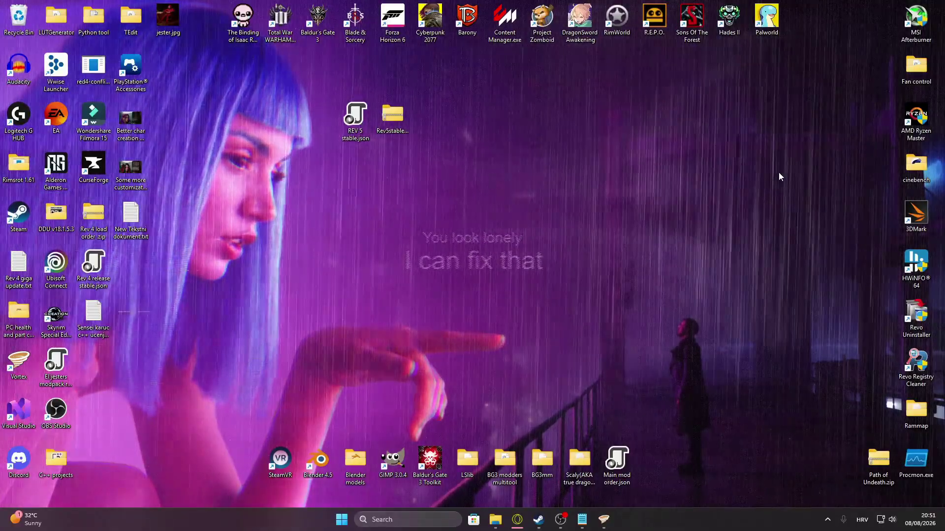
Step: Return to Vortex and look through the list of installed Baldur's Gate 3 mods
left_click(604, 520)
left_click(69, 31)
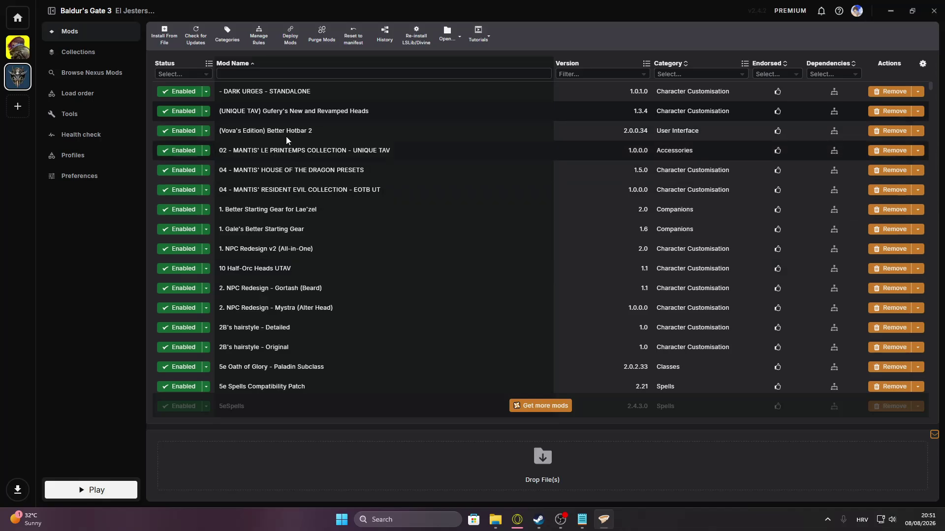
scroll(569, 273, "down", 1)
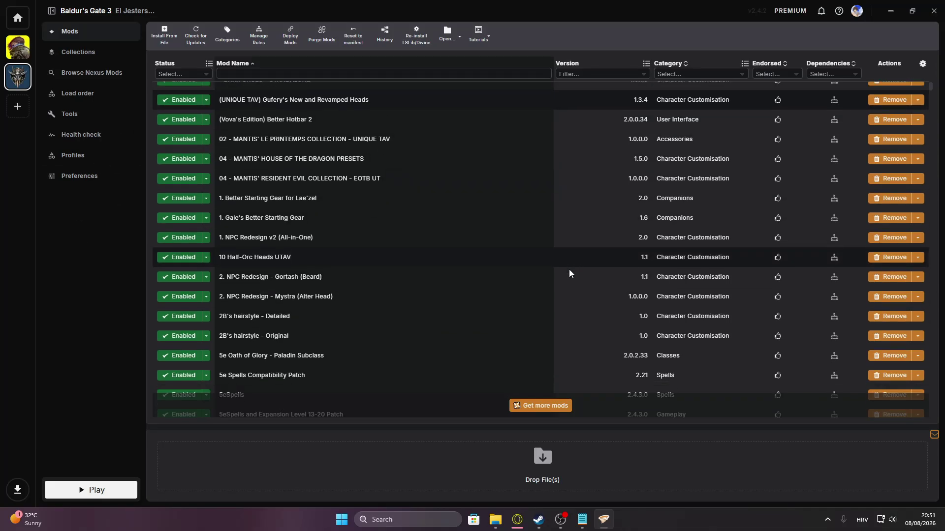
scroll(570, 273, "down", 3)
scroll(578, 247, "down", 6)
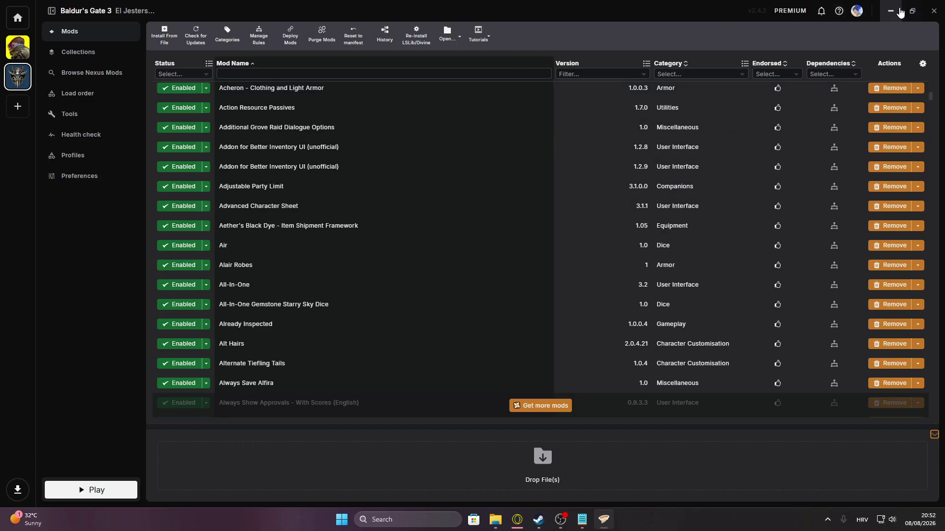
left_click(900, 11)
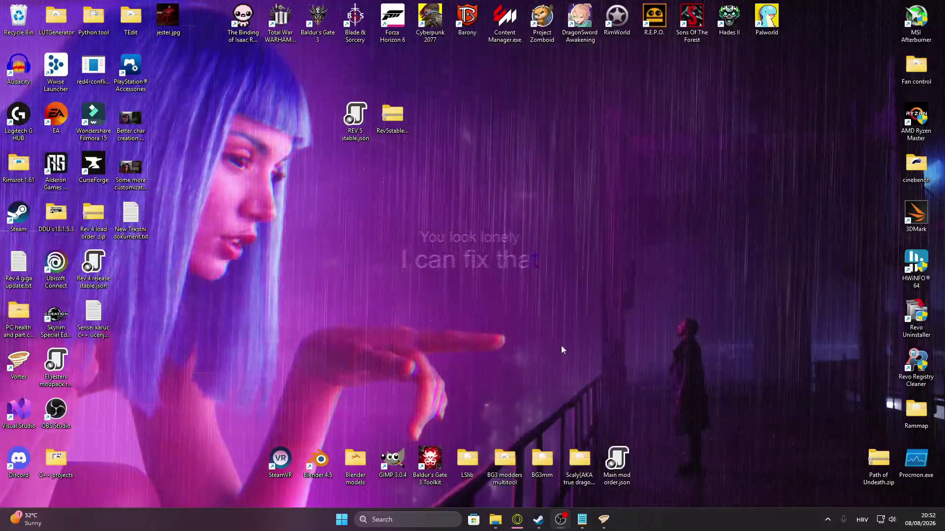
Step: Switch to Steam and browse the local files of Baldur's Gate 3, then close the folder
left_click(539, 518)
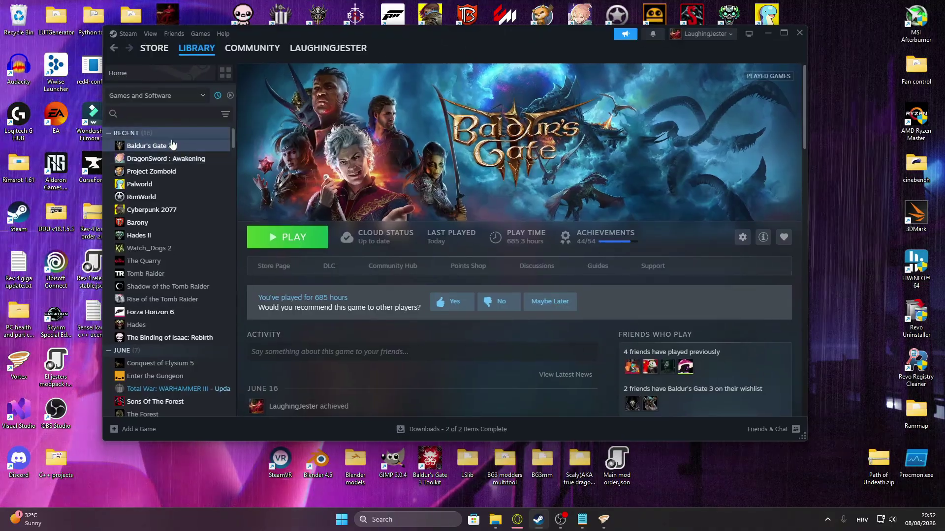
right_click(153, 147)
mouse_move(187, 220)
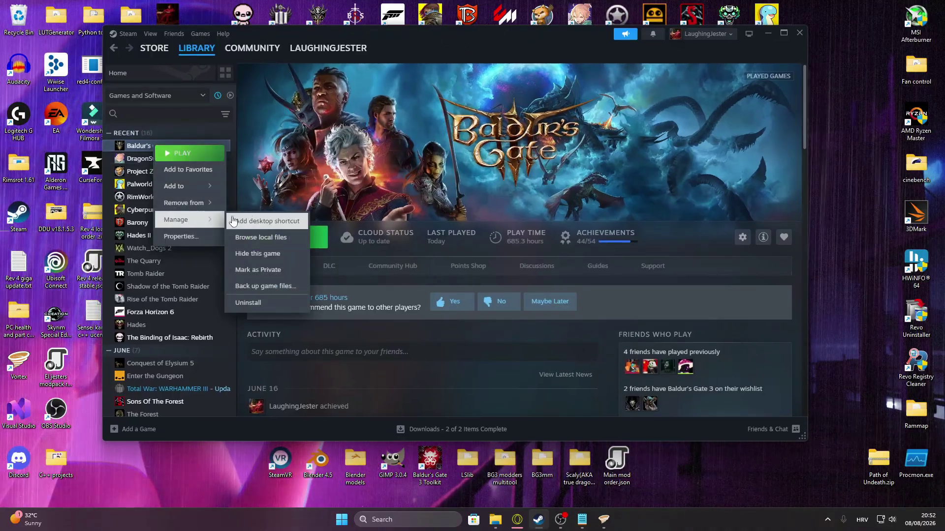
left_click(268, 241)
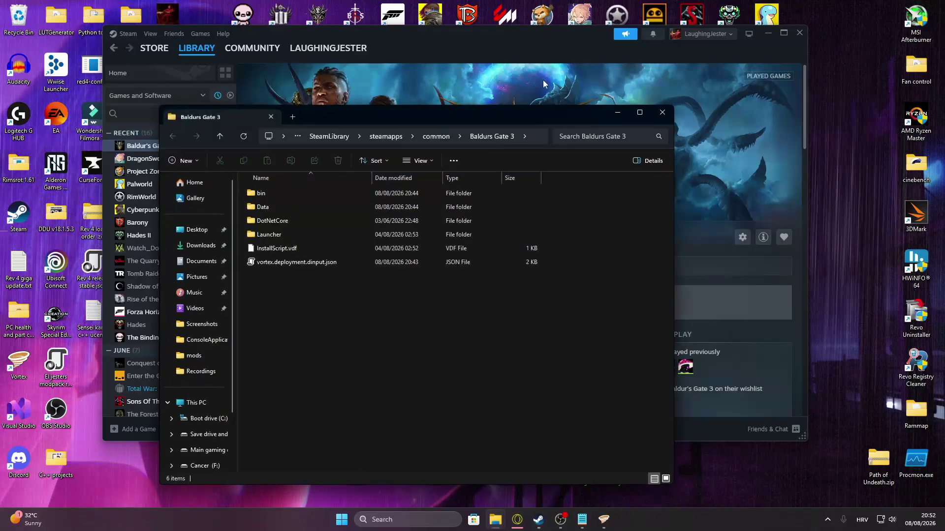
left_click_drag(414, 116, 498, 111)
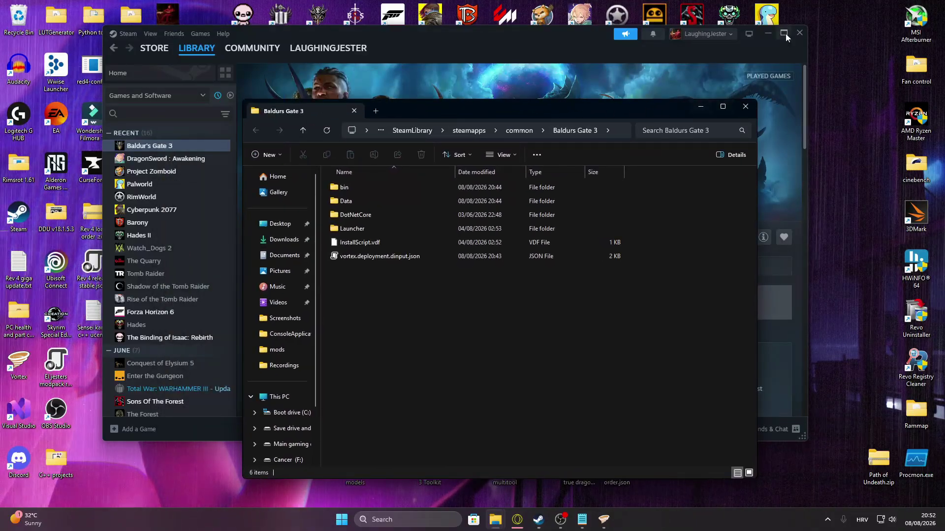
left_click(766, 37)
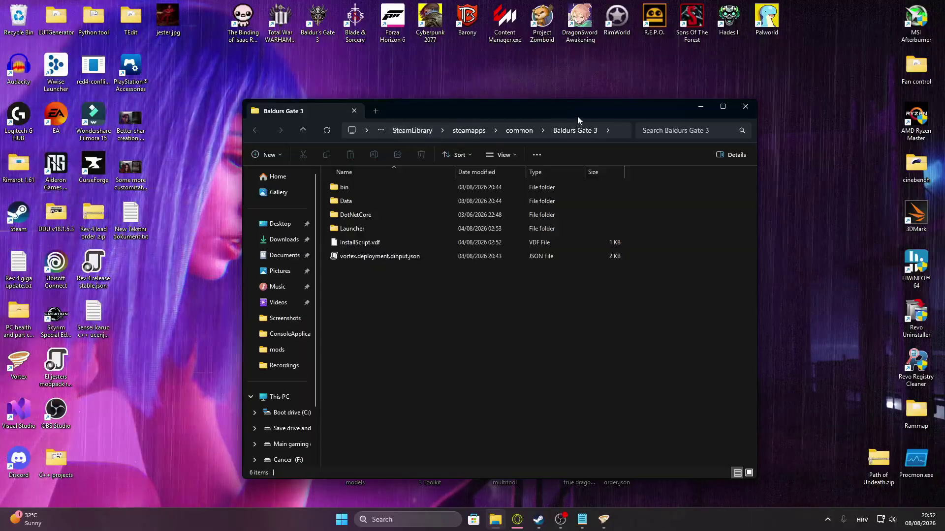
left_click_drag(577, 116, 611, 104)
left_click(734, 94)
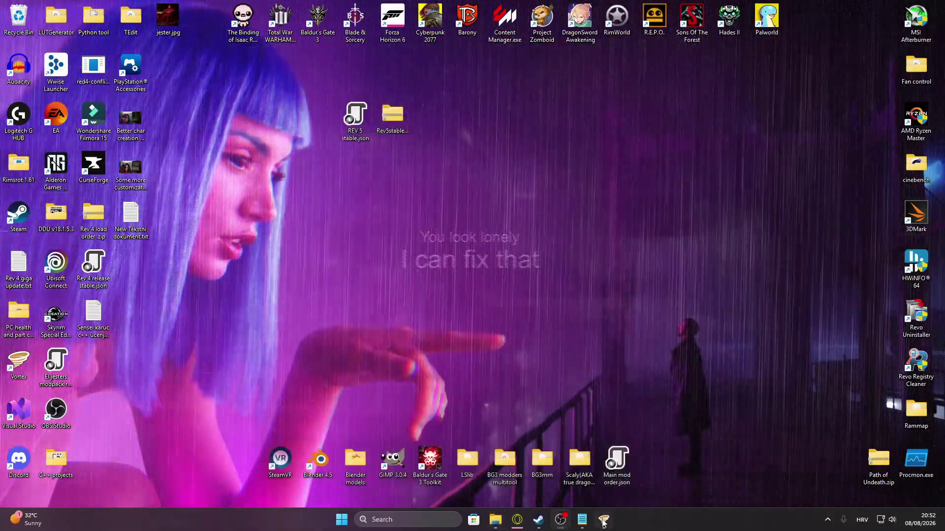
Step: Switch back to Vortex and disable all installed Baldur's Gate 3 mods at once
mouse_move(603, 523)
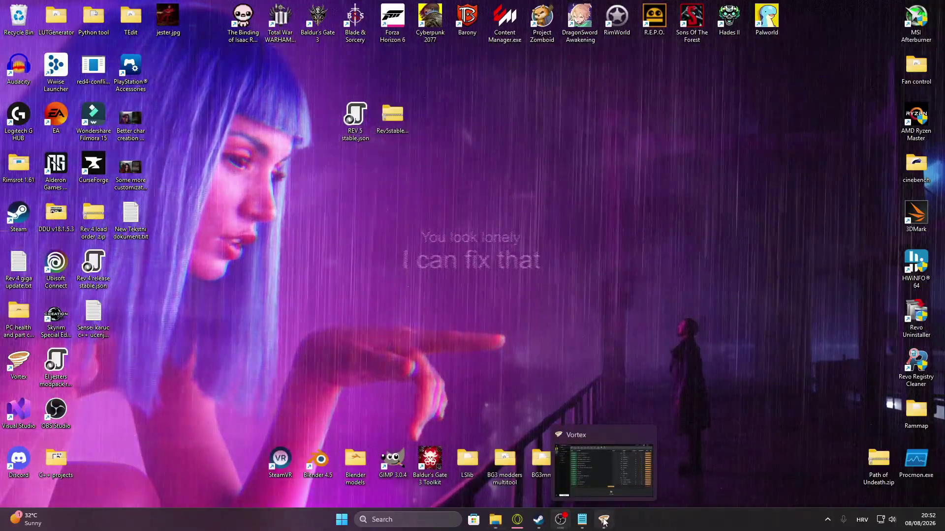
left_click(603, 522)
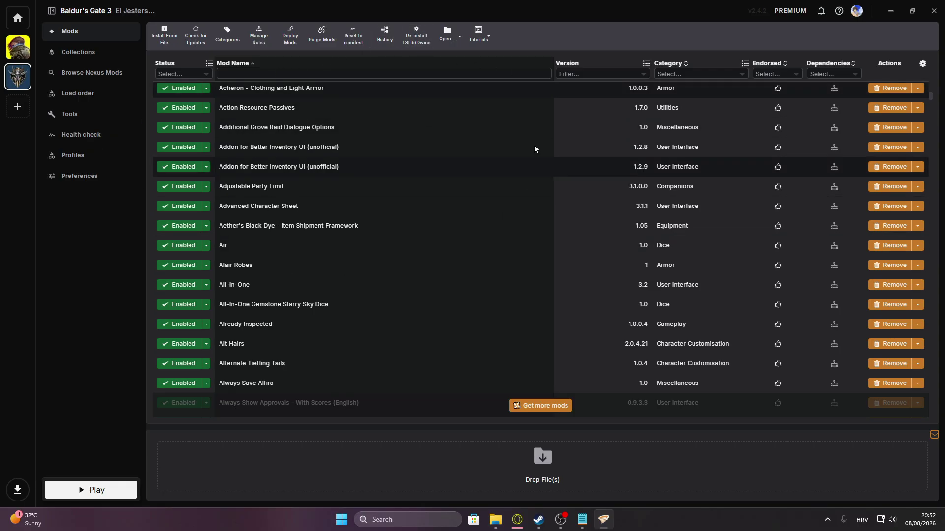
key("ctrl+a")
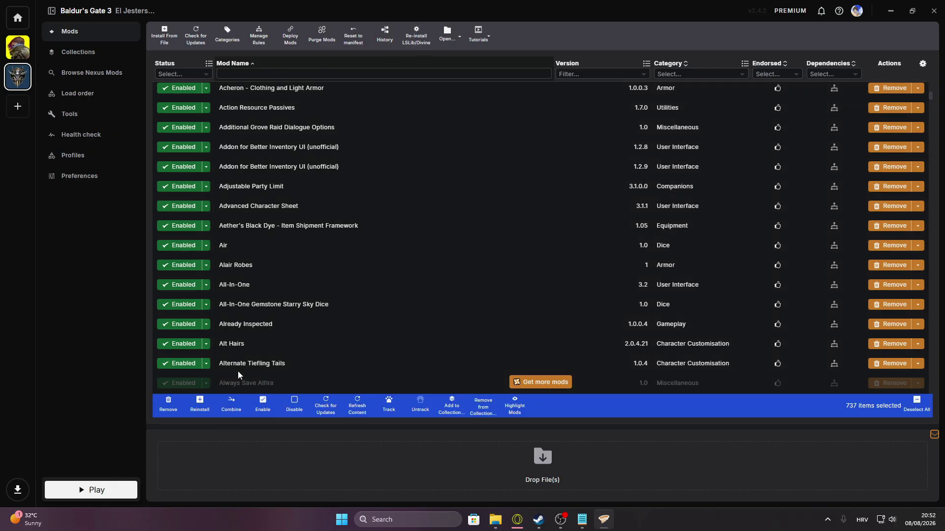
left_click(295, 406)
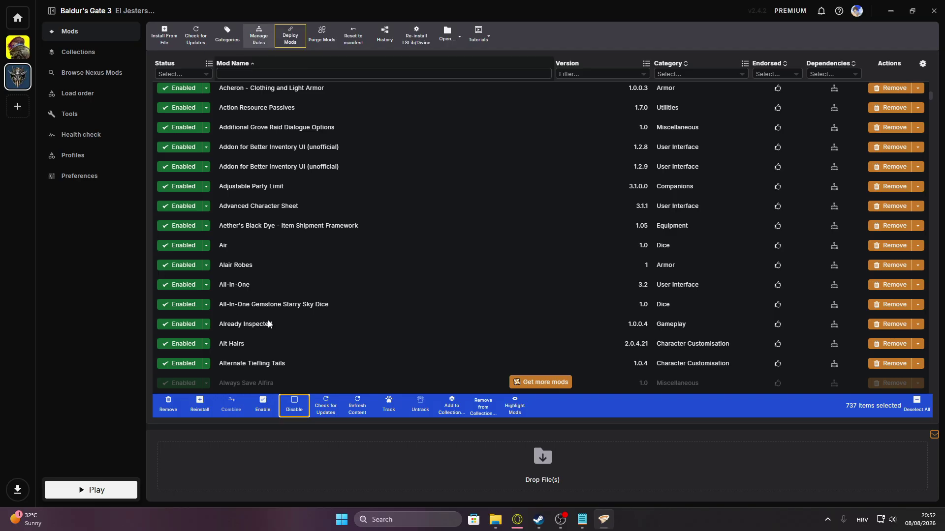
scroll(510, 198, "down", 3)
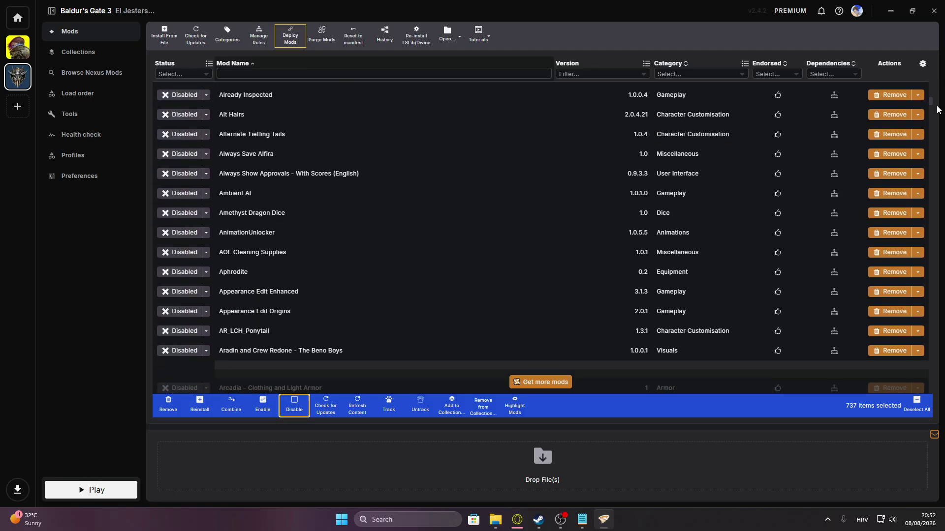
left_click_drag(930, 101, 935, 78)
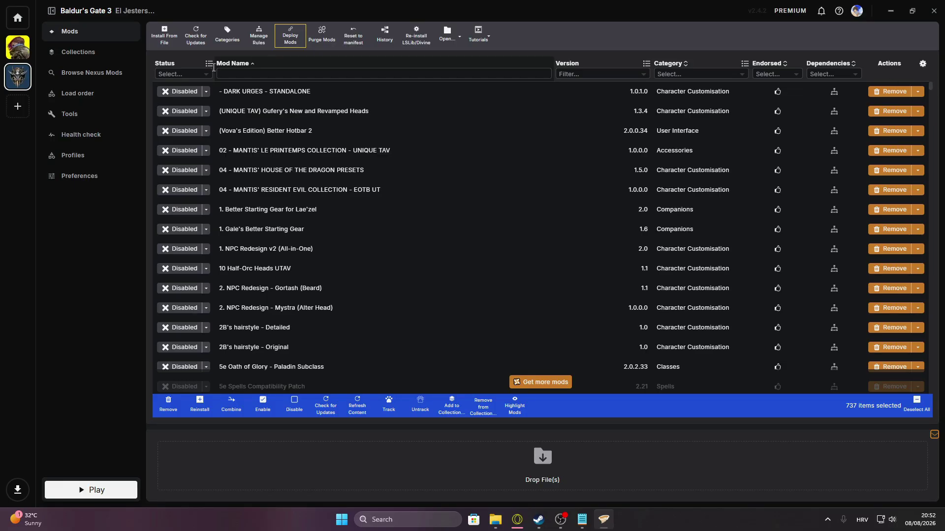
Step: Deploy the mods and confirm saving the external changes, which deletes the listed source files
left_click(290, 36)
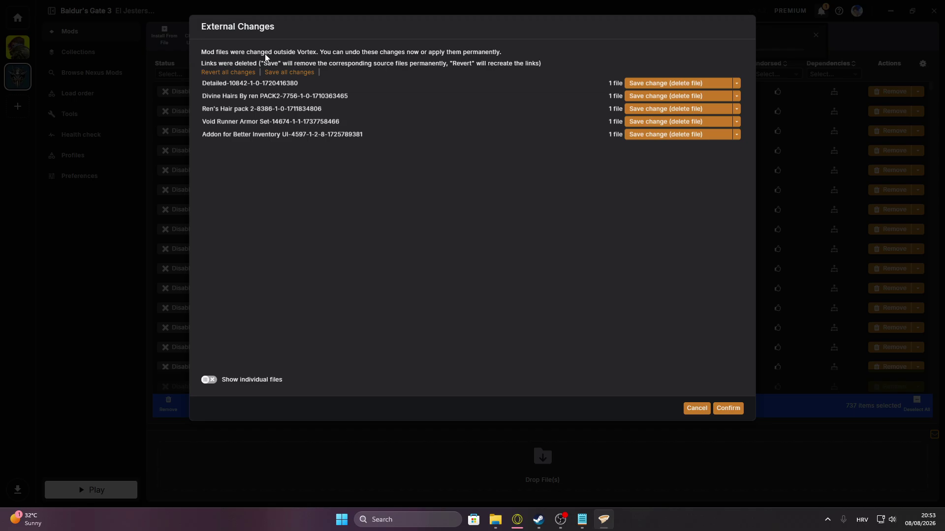
left_click(734, 412)
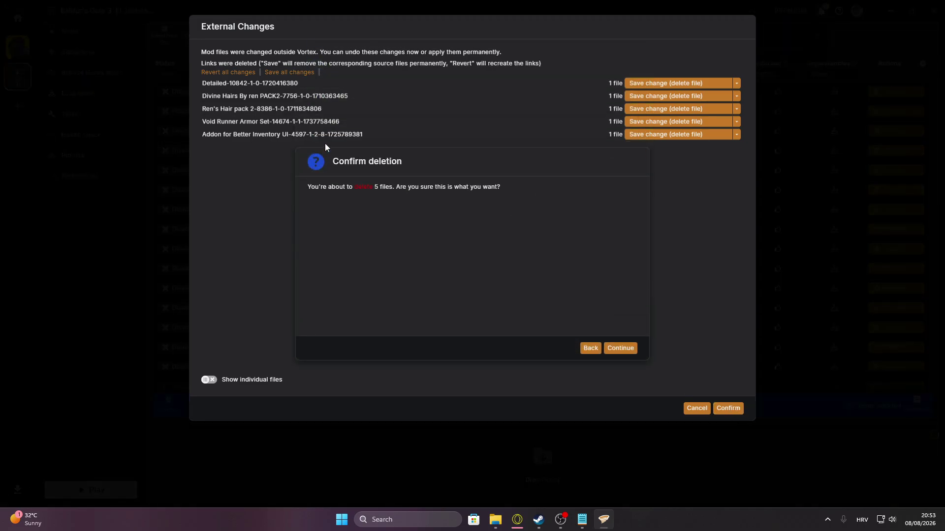
left_click(620, 348)
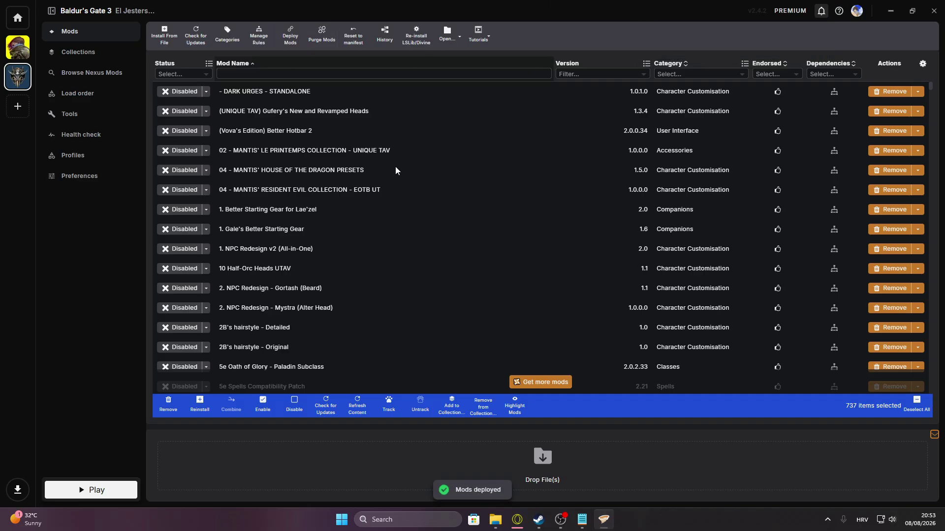
Step: Reselect all the disabled mods in the list and look through the selected entries
scroll(354, 236, "down", 3)
scroll(327, 297, "up", 3)
left_click(316, 248)
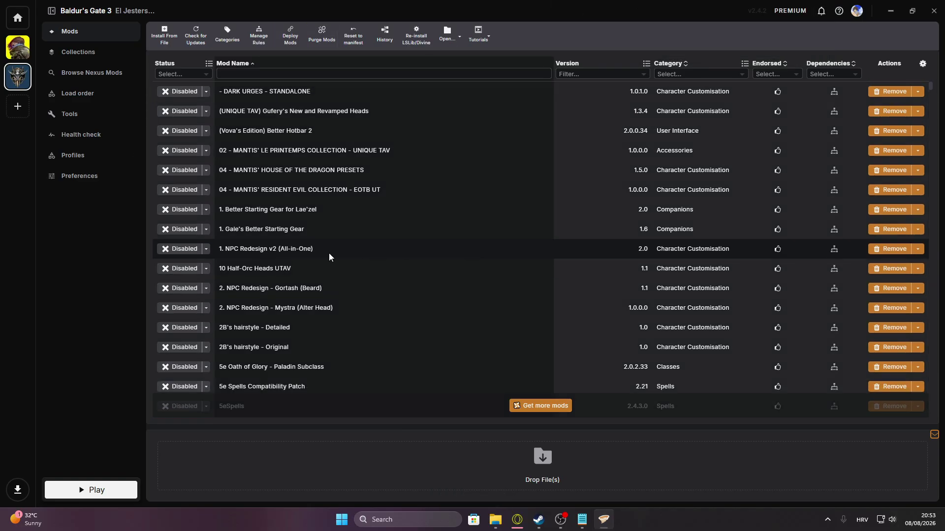
key("ctrl+a")
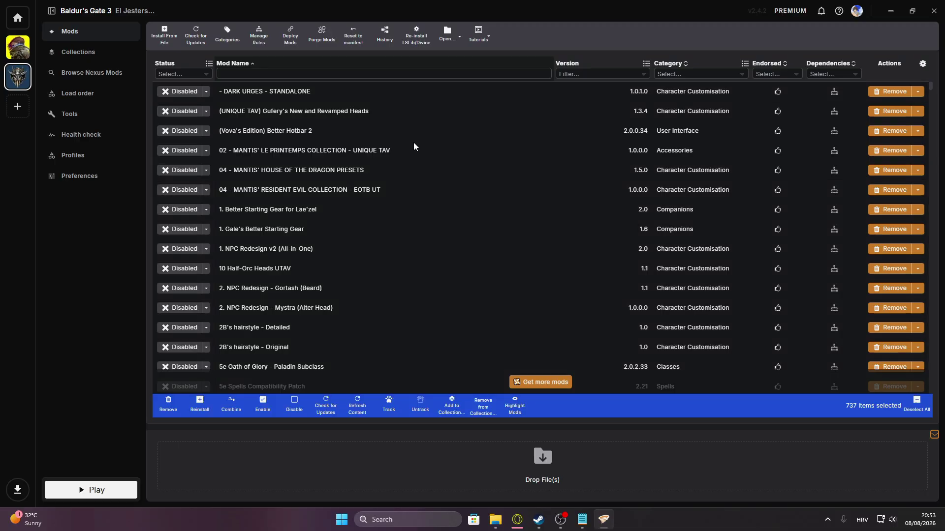
scroll(266, 98, "down", 3)
scroll(485, 173, "up", 3)
scroll(304, 323, "down", 15)
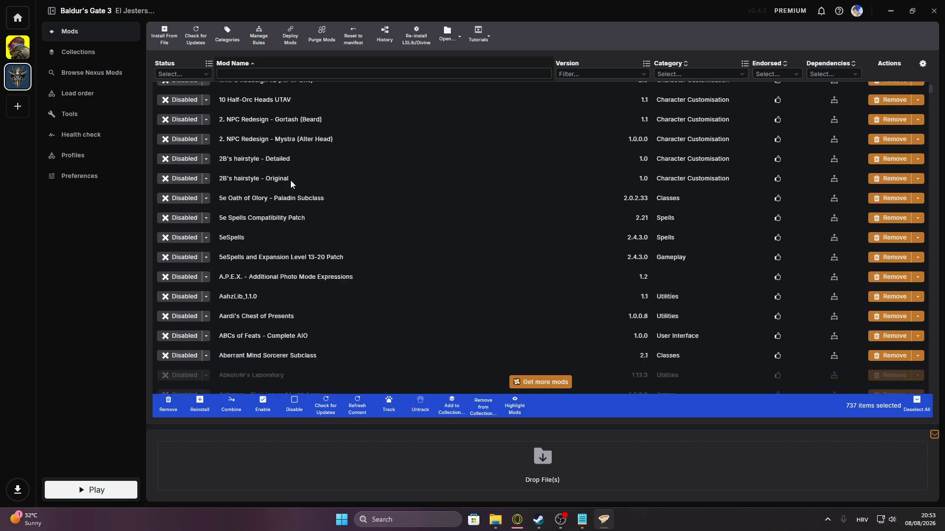
scroll(251, 172, "down", 15)
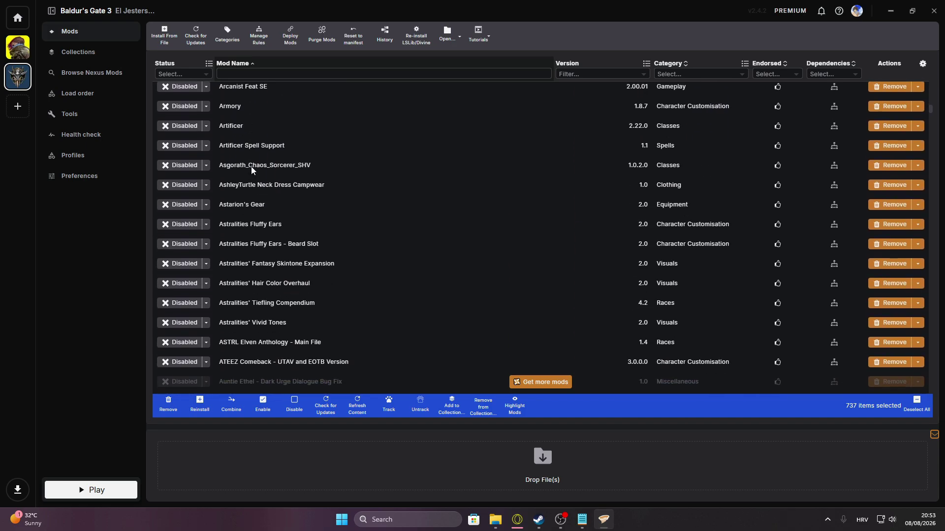
scroll(541, 187, "up", 18)
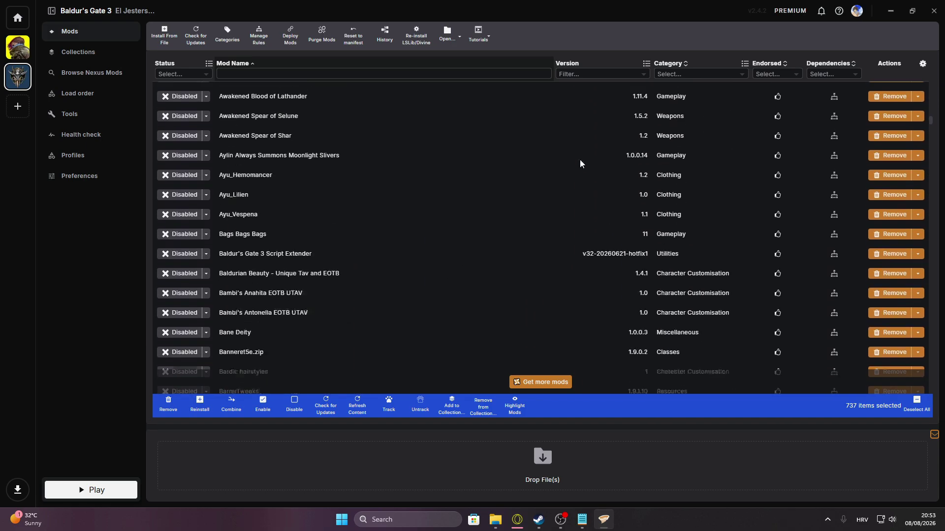
scroll(651, 225, "up", 15)
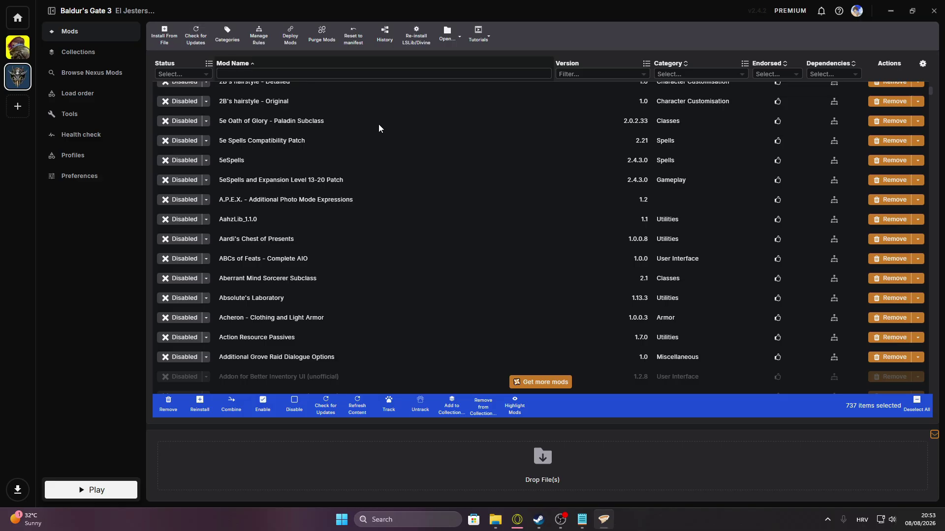
Step: Look through the list of disabled mods and select all of them again
scroll(455, 254, "up", 5)
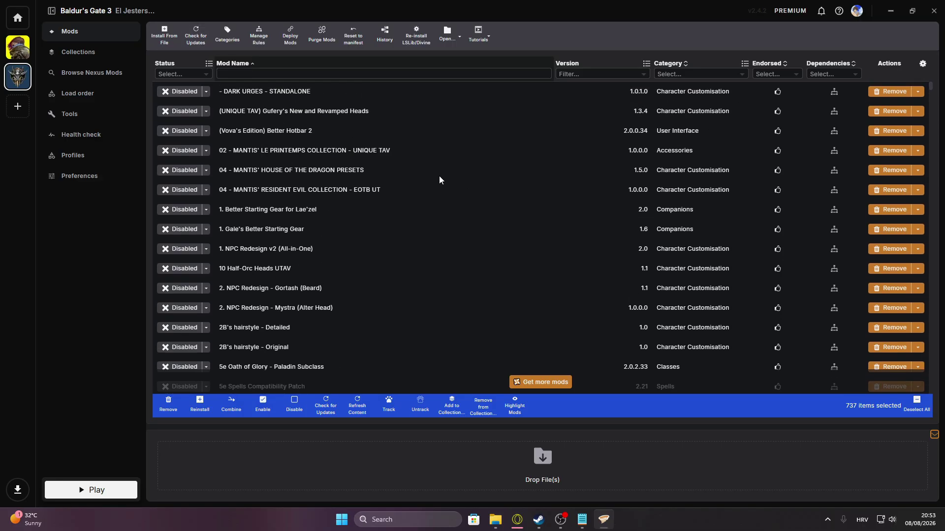
scroll(340, 160, "down", 1)
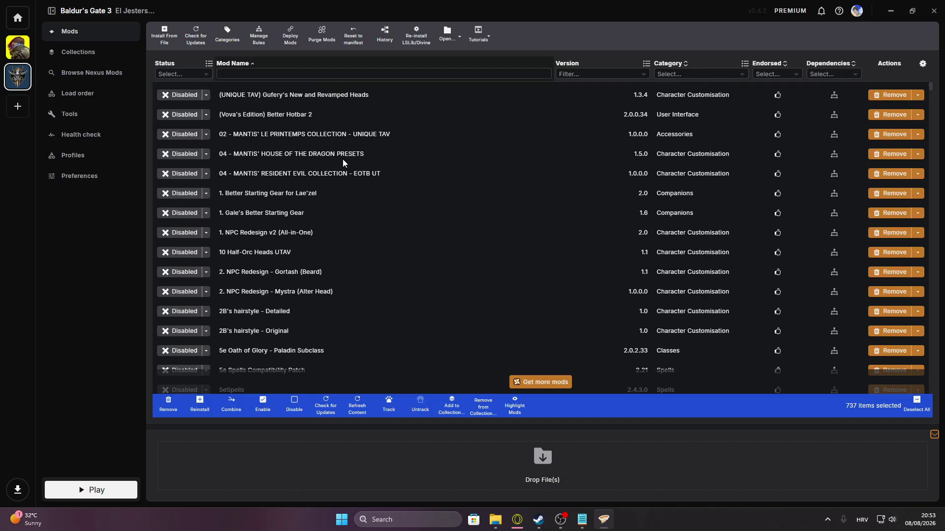
scroll(340, 154, "up", 1)
left_click(337, 150)
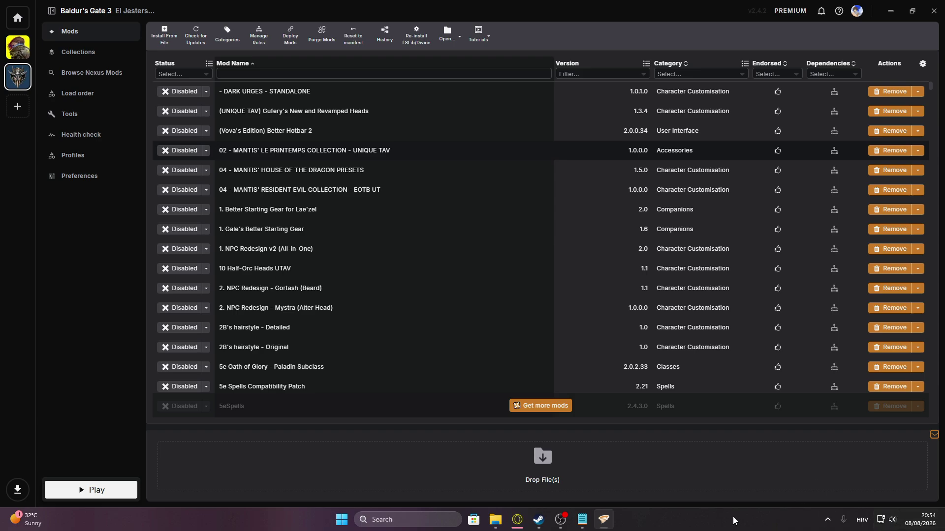
scroll(288, 298, "down", 1)
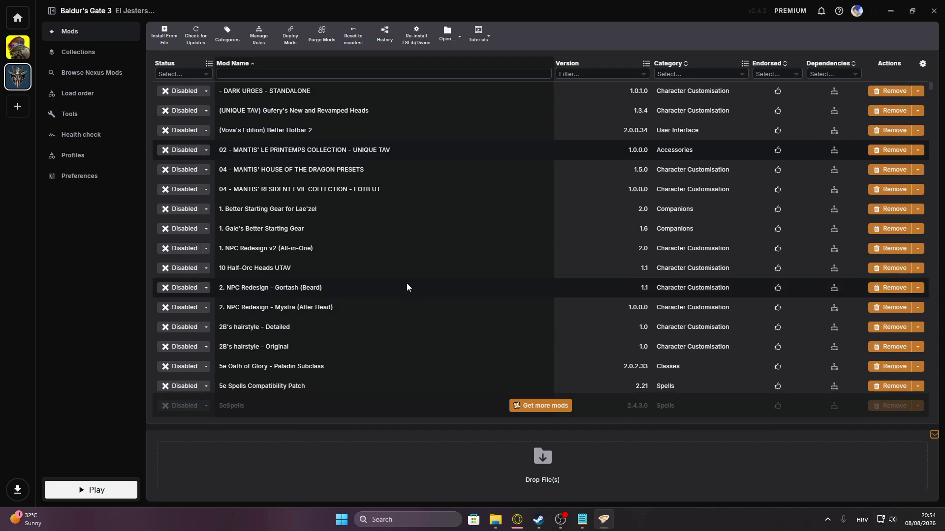
scroll(389, 266, "down", 3)
scroll(375, 246, "up", 3)
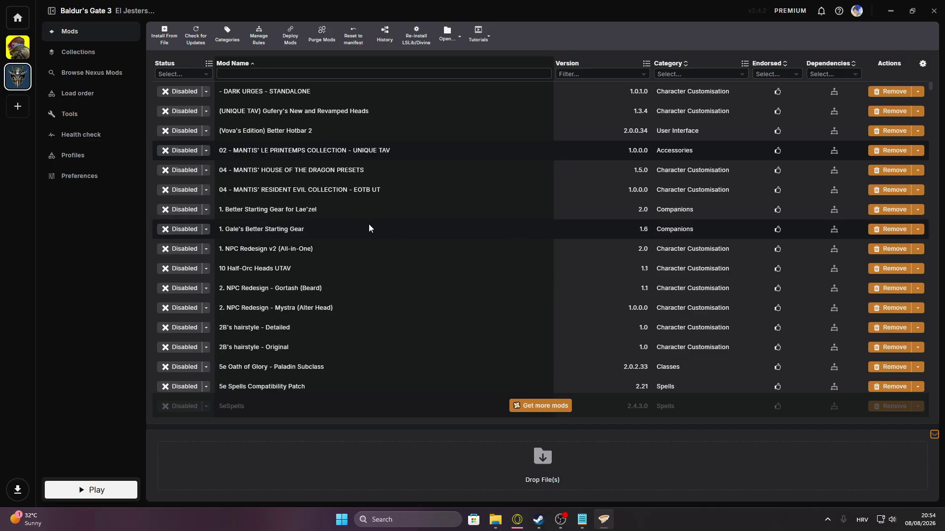
scroll(471, 277, "down", 1)
scroll(457, 261, "down", 5)
scroll(436, 245, "up", 6)
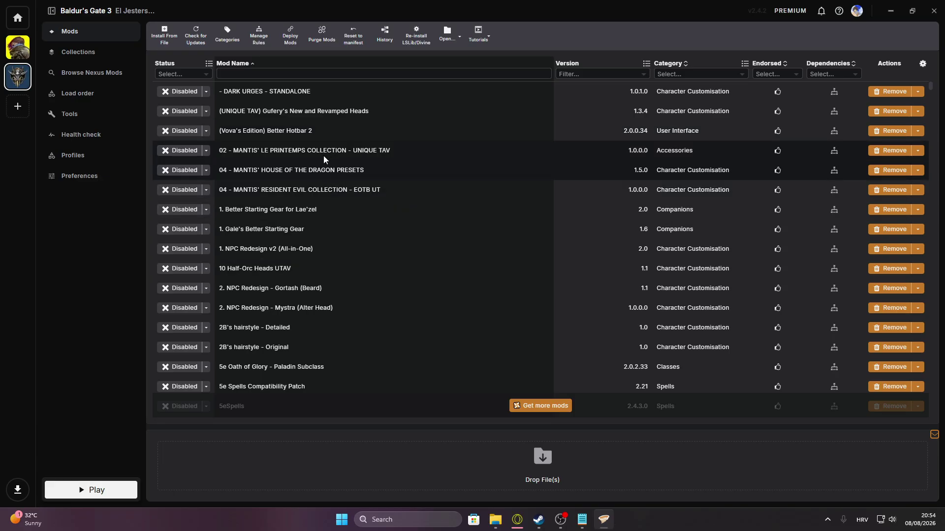
key("ctrl+a")
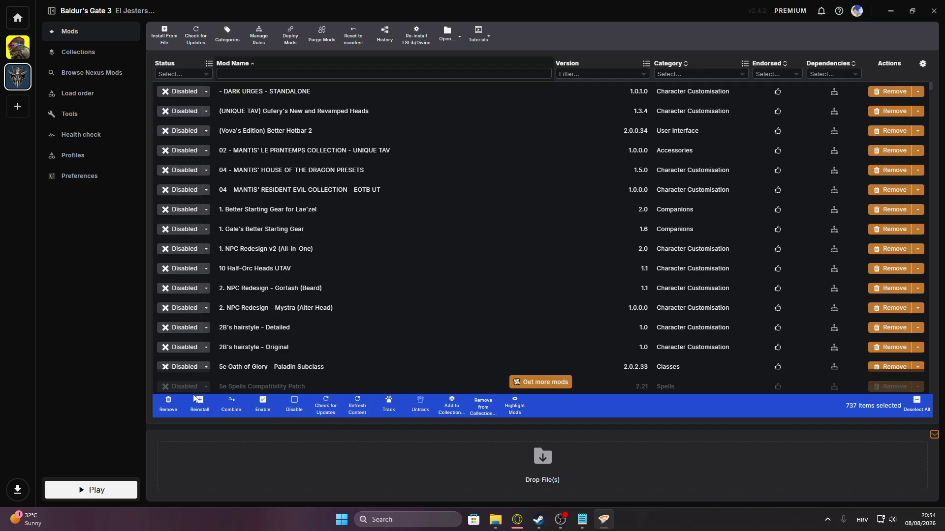
left_click(168, 405)
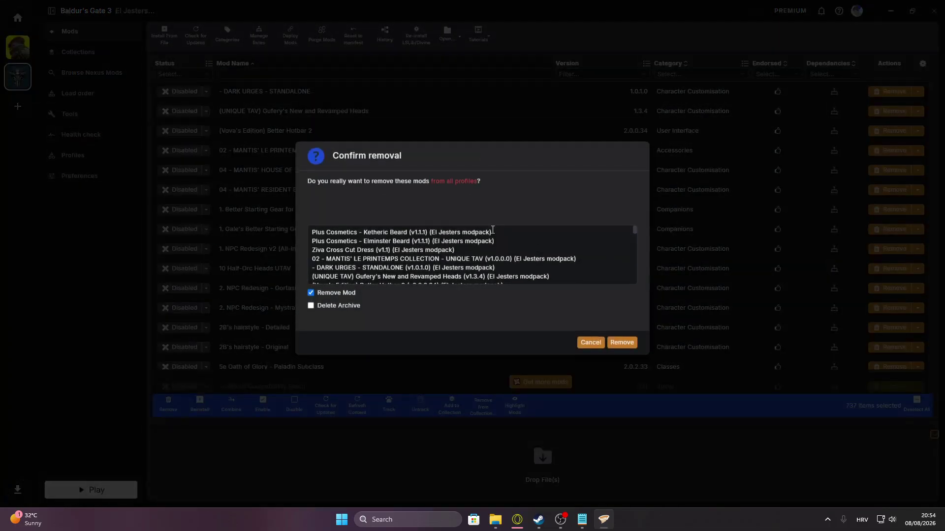
left_click(328, 312)
scroll(384, 256, "down", 10)
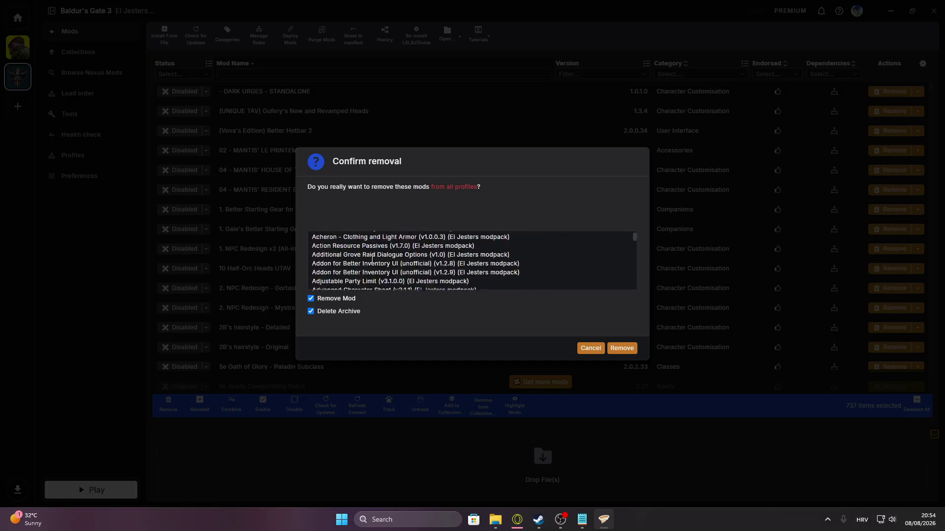
scroll(384, 257, "down", 2)
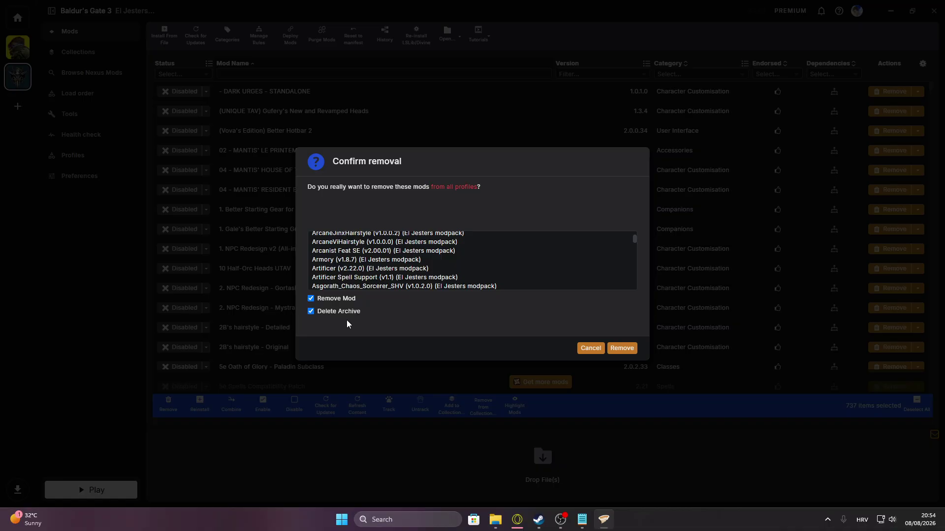
left_click(590, 348)
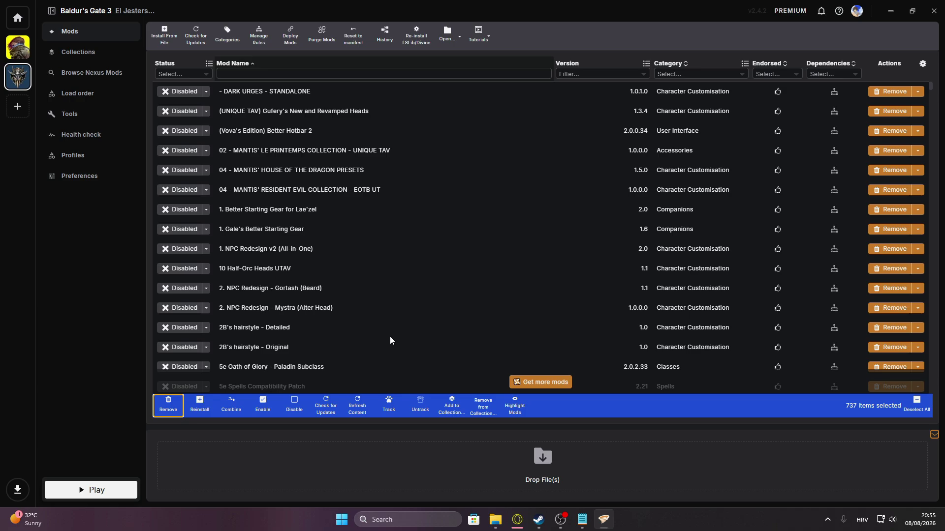
Step: Remove all the selected mods with both Remove Mod and Delete Archive enabled
left_click(180, 408)
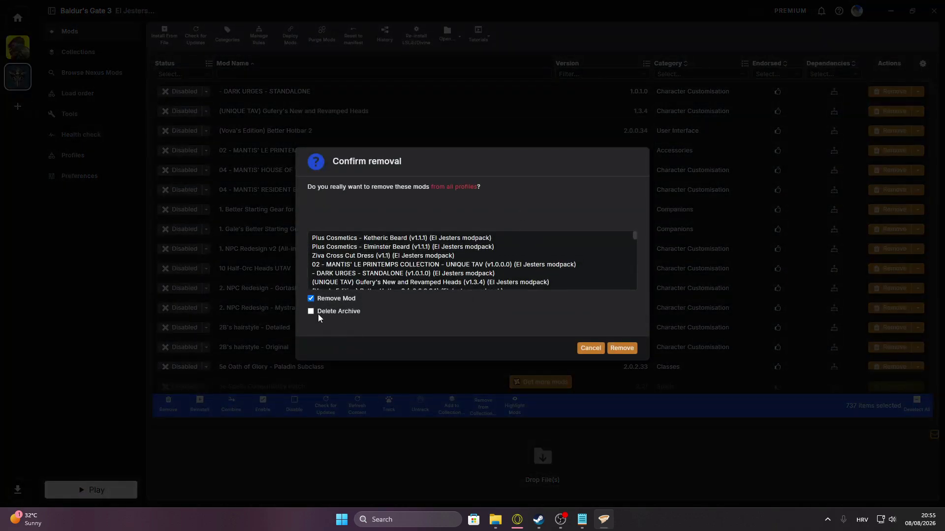
left_click(312, 311)
left_click(609, 351)
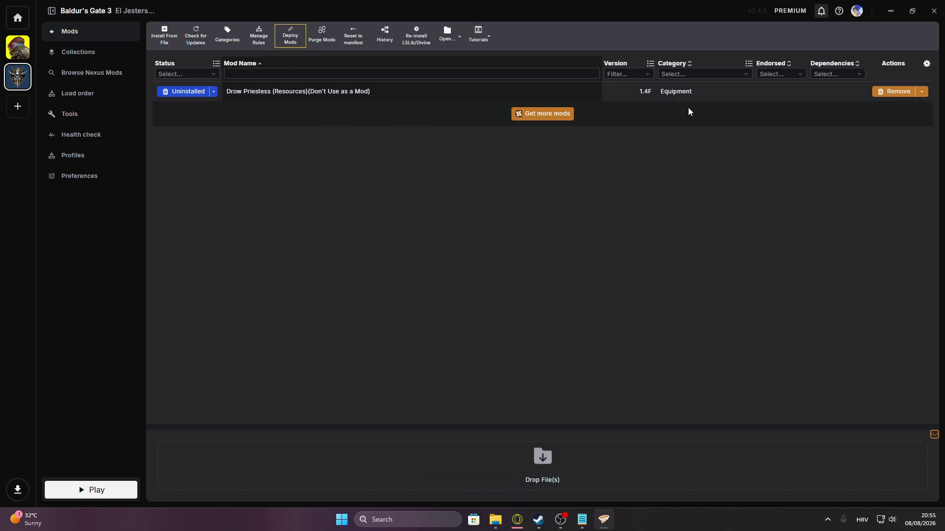
Step: Remove the leftover uninstalled Drow Priestess resources entry together with its archive, and deploy the mods
left_click(881, 95)
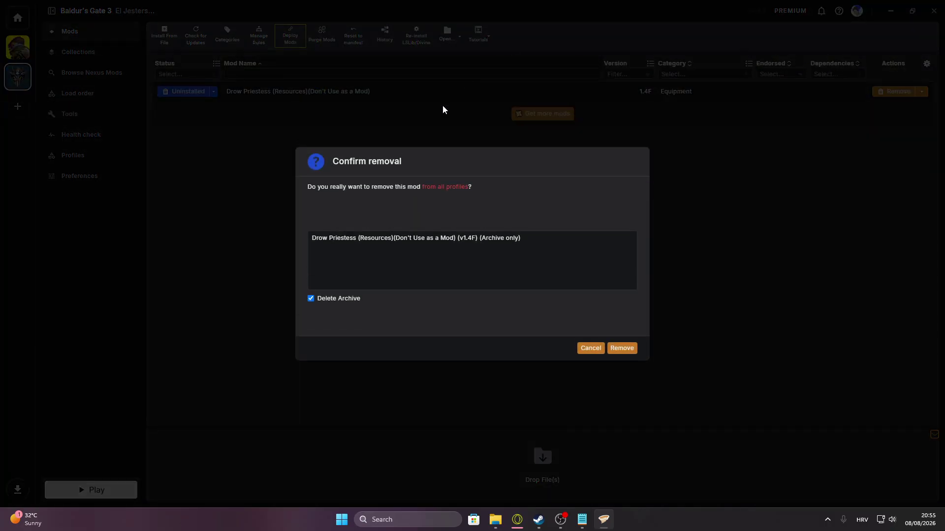
left_click(626, 348)
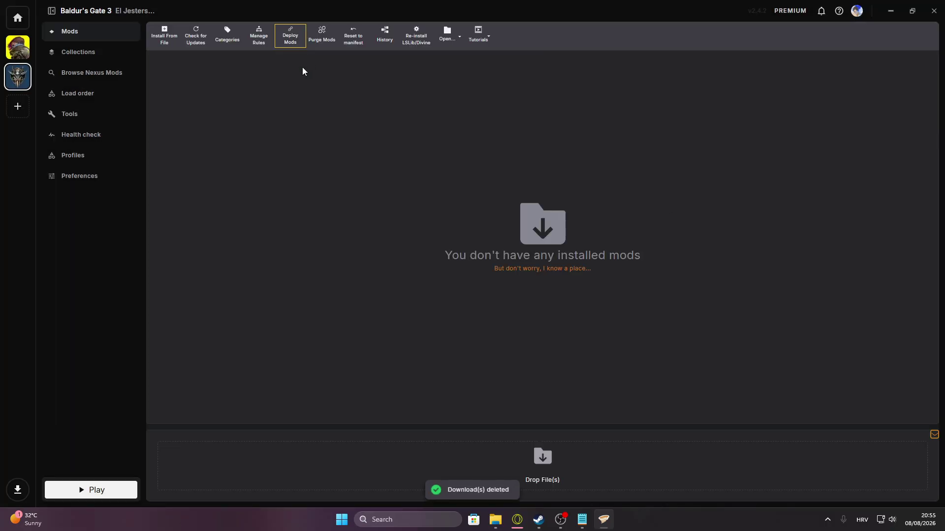
left_click(290, 35)
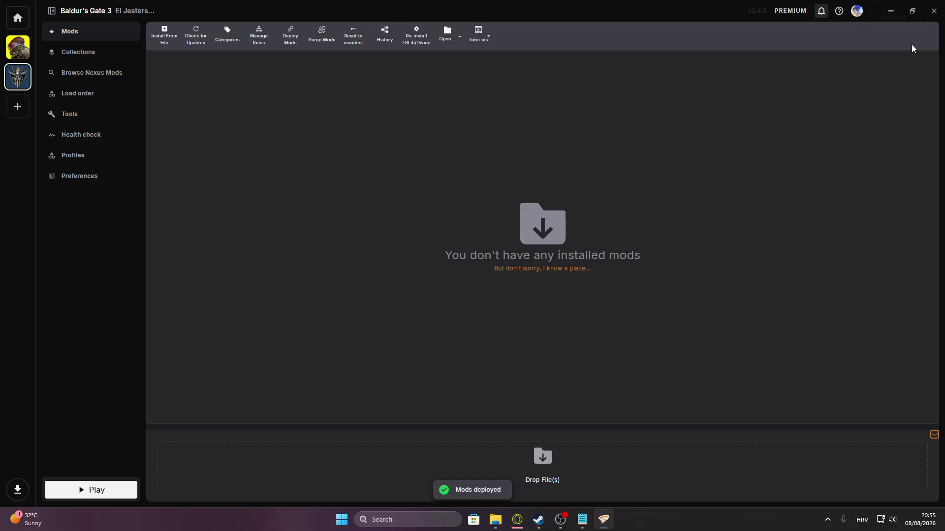
Step: Close Vortex and bring up Steam with the Baldurs Gate 3 game folder moved beside it
left_click(934, 10)
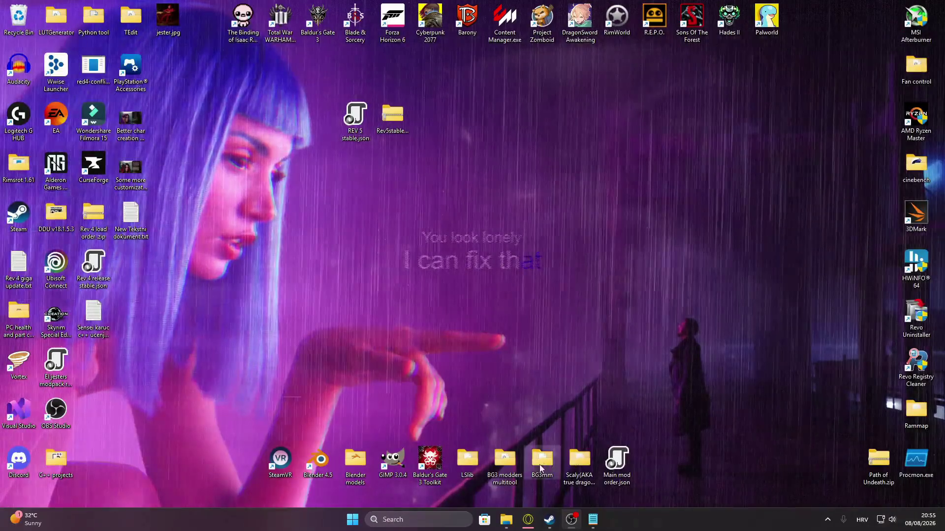
mouse_move(550, 527)
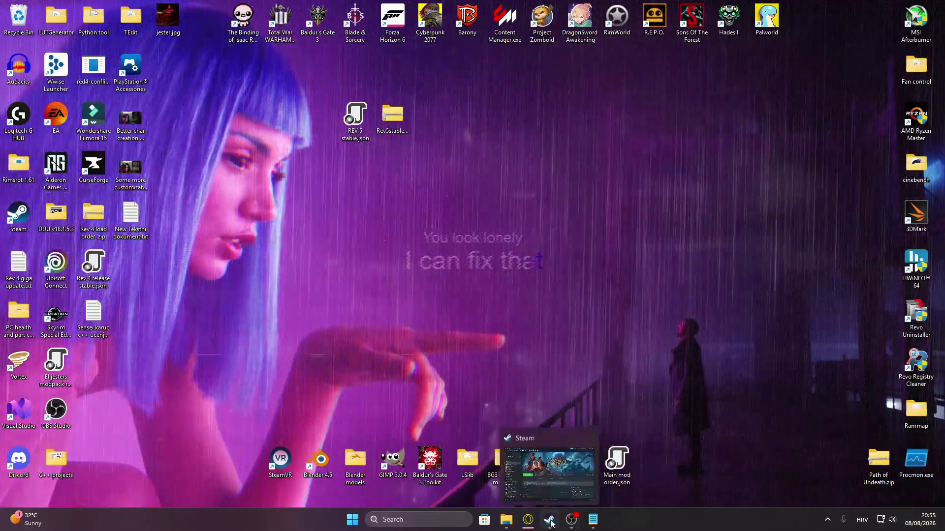
left_click(527, 486)
mouse_move(507, 521)
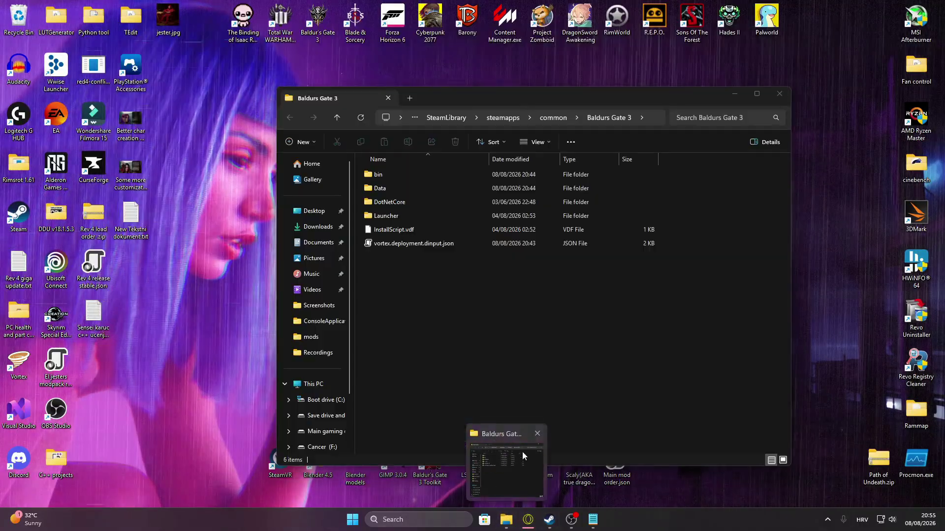
left_click(522, 450)
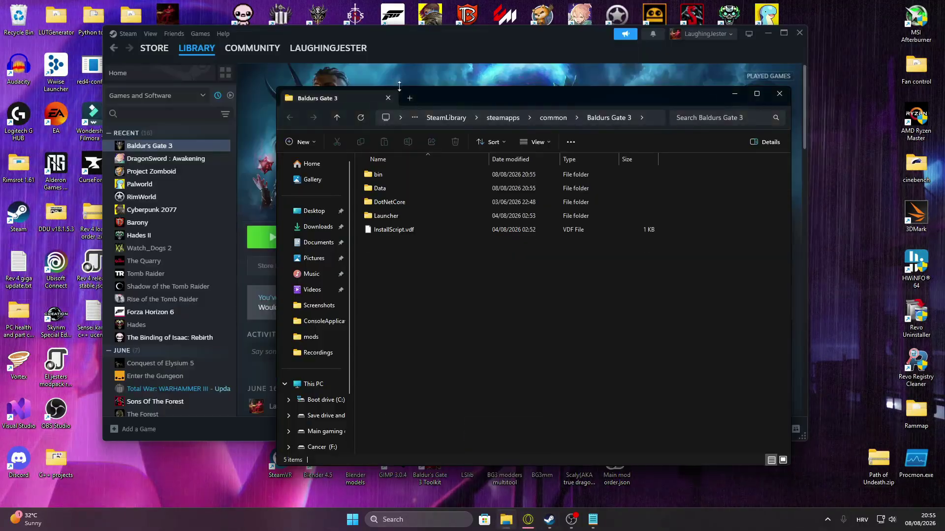
left_click_drag(497, 98, 635, 78)
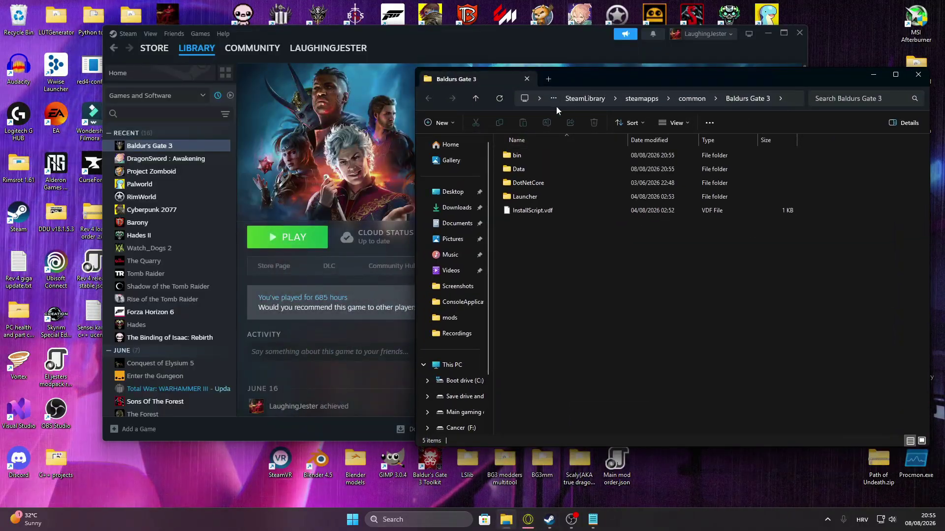
left_click_drag(629, 79, 684, 87)
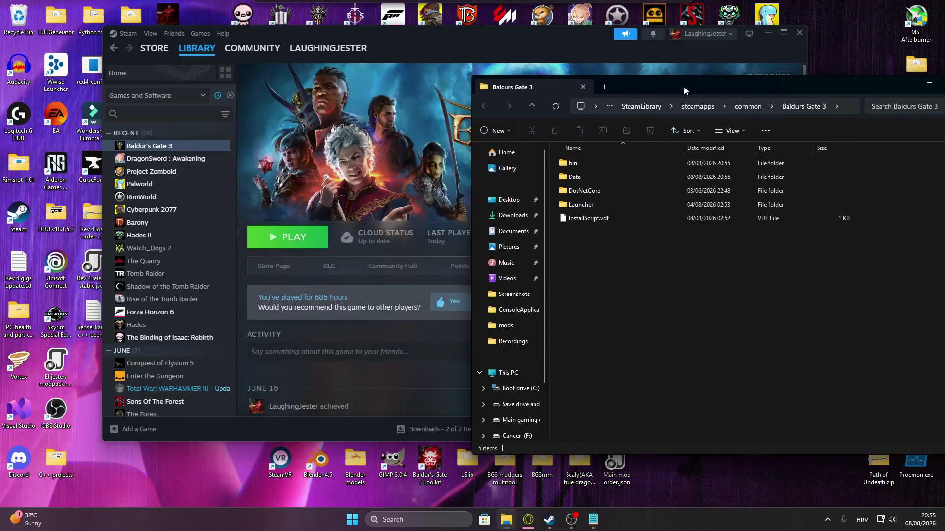
right_click(178, 147)
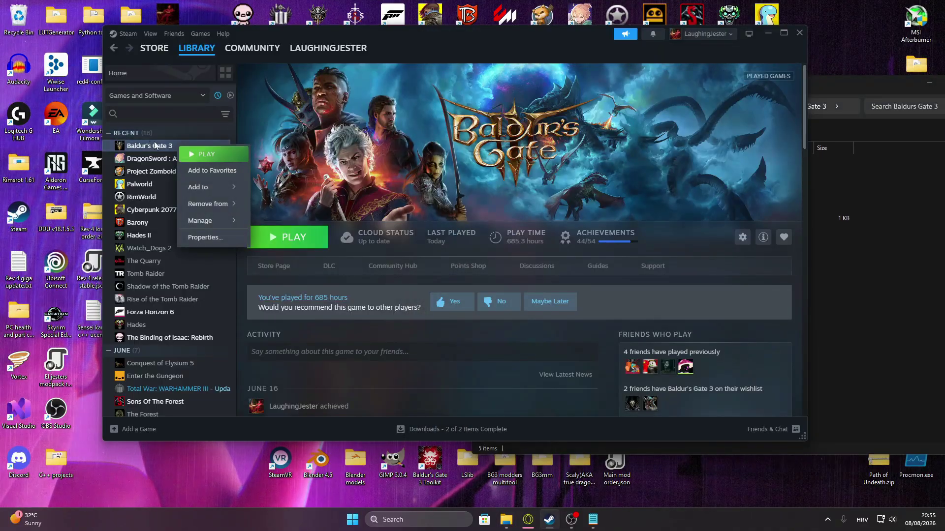
mouse_move(206, 220)
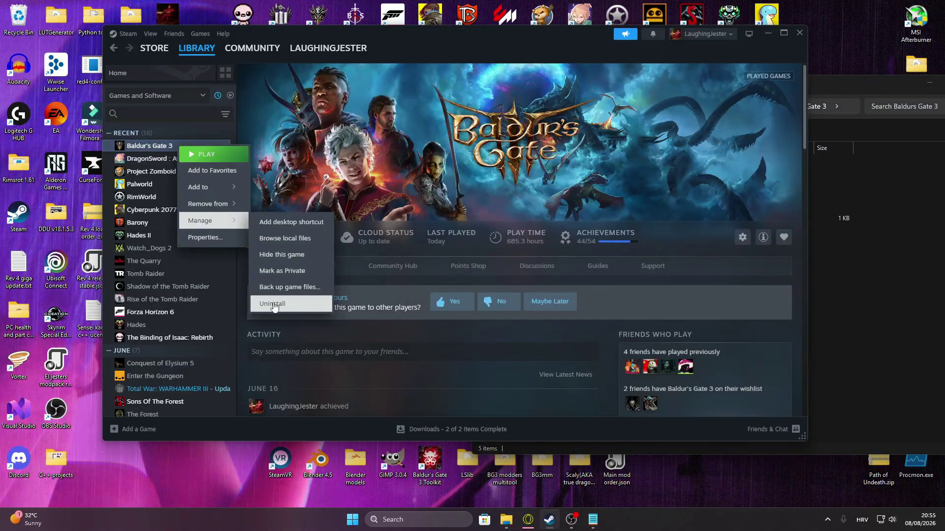
left_click(316, 305)
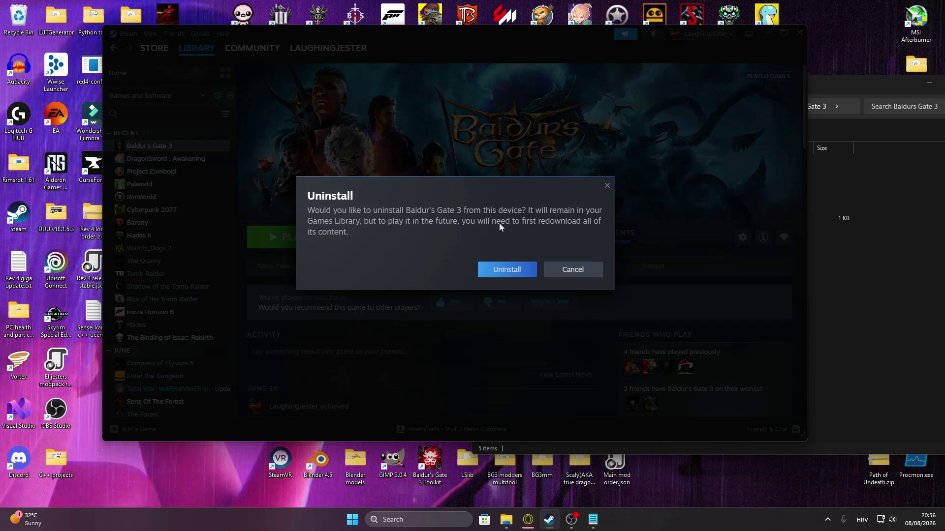
left_click(556, 271)
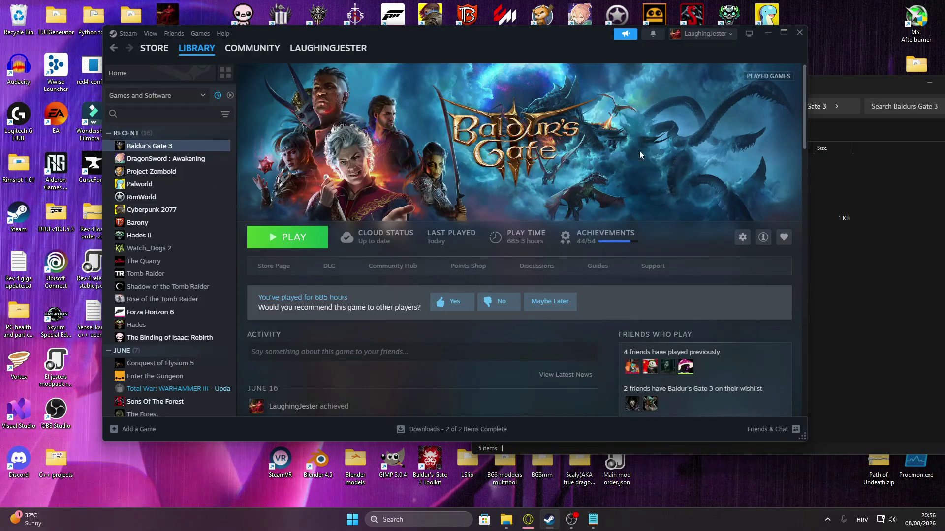
Step: Rearrange the Steam and folder windows, go up to the common folder and view the options for the Baldurs Gate 3 folder without deleting it
left_click_drag(406, 35, 355, 13)
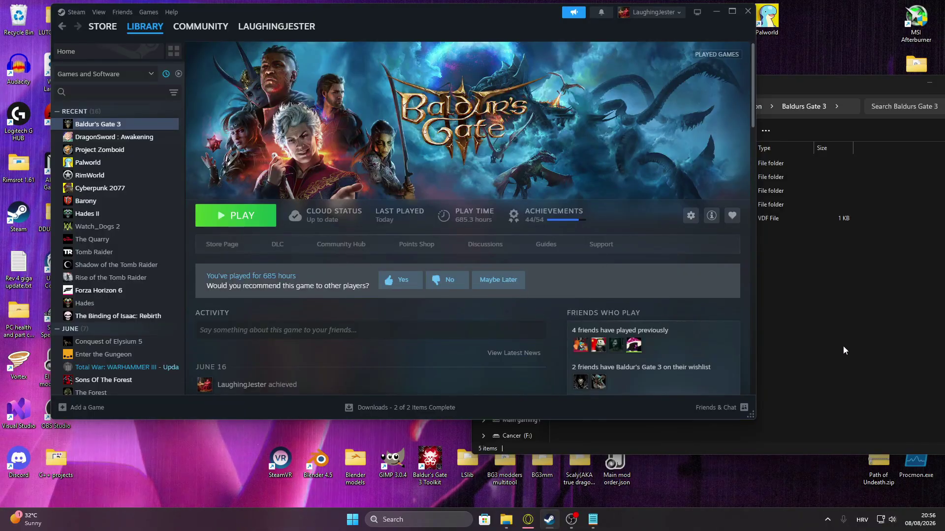
left_click(836, 85)
left_click_drag(694, 84, 517, 66)
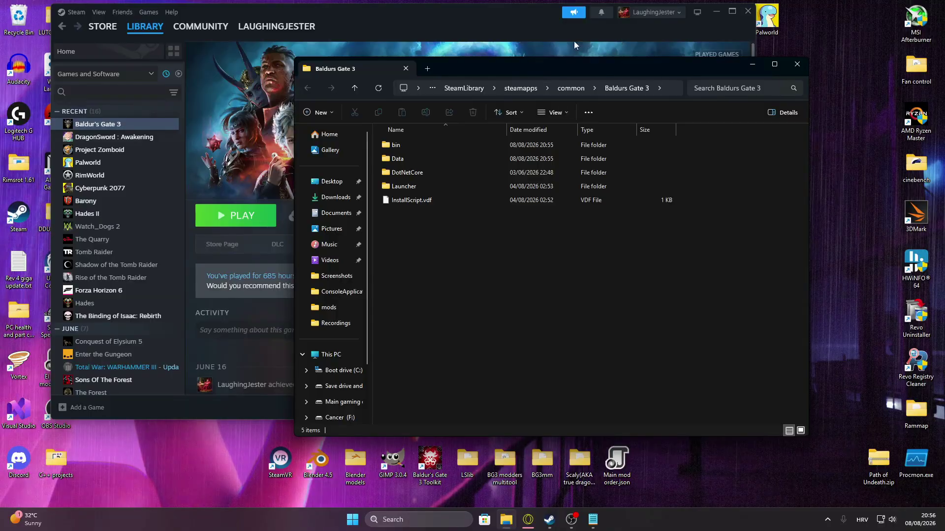
left_click(563, 92)
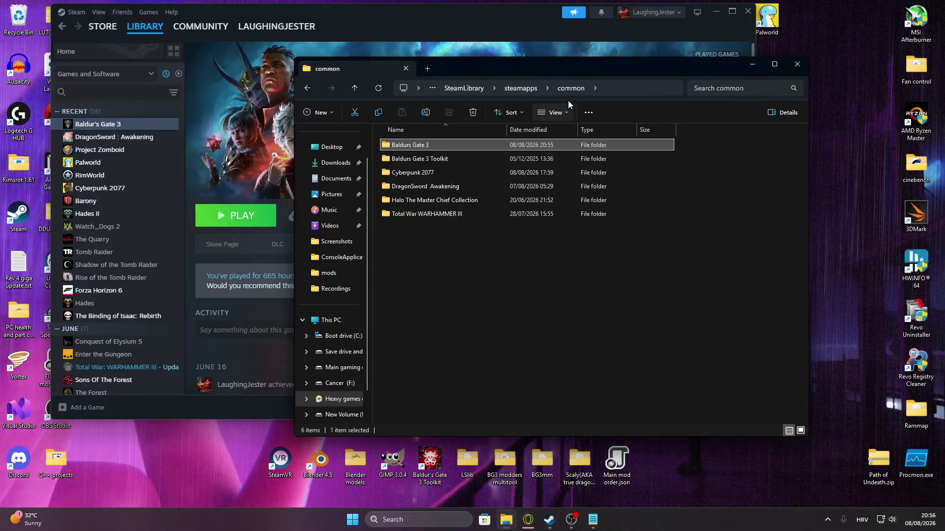
right_click(436, 145)
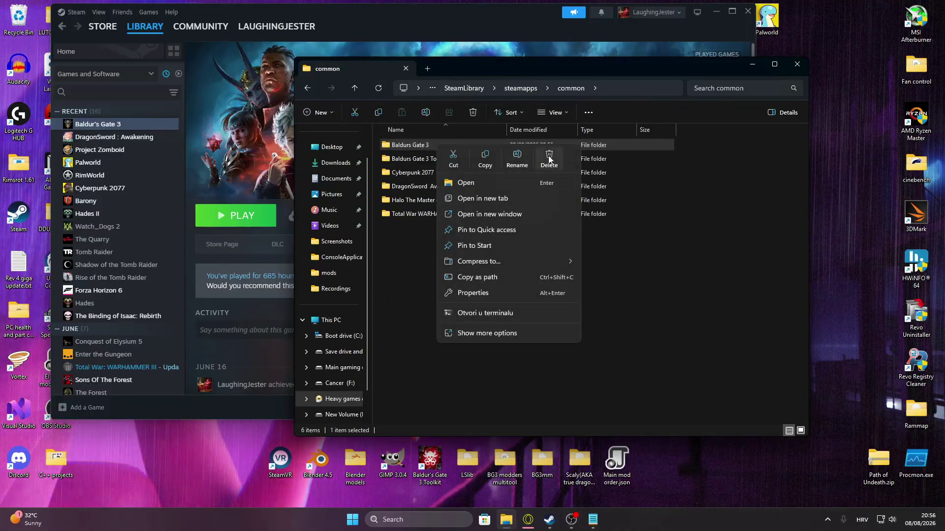
left_click(664, 180)
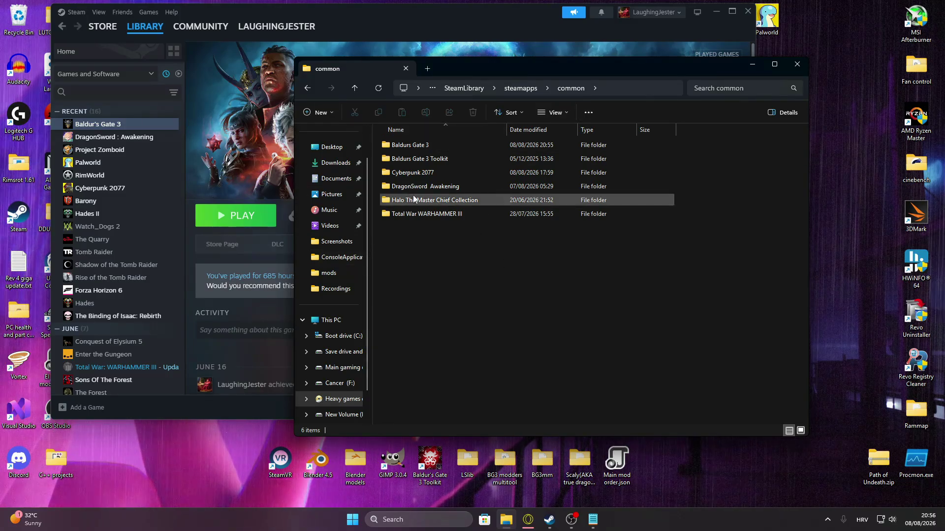
Step: Minimise the common folder window and the Steam window to clear the desktop
left_click(765, 62)
left_click_drag(832, 9, 847, 33)
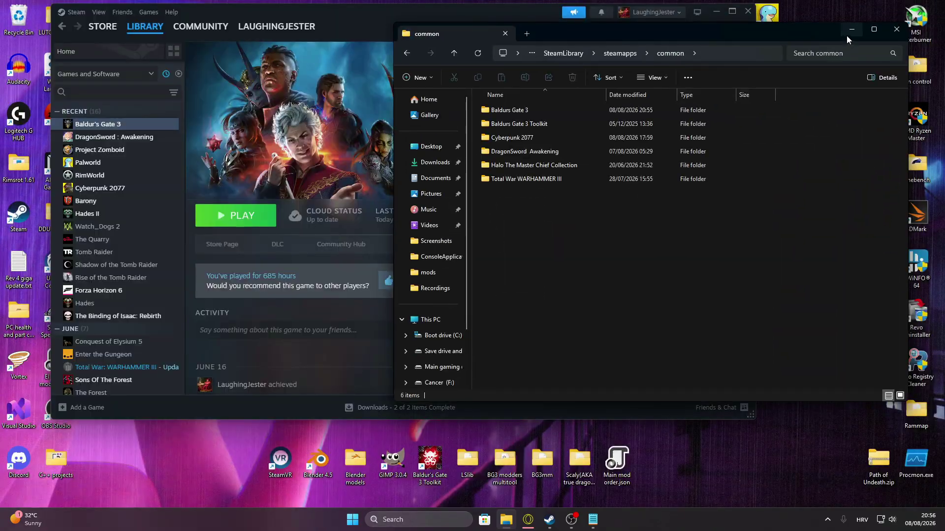
left_click(849, 31)
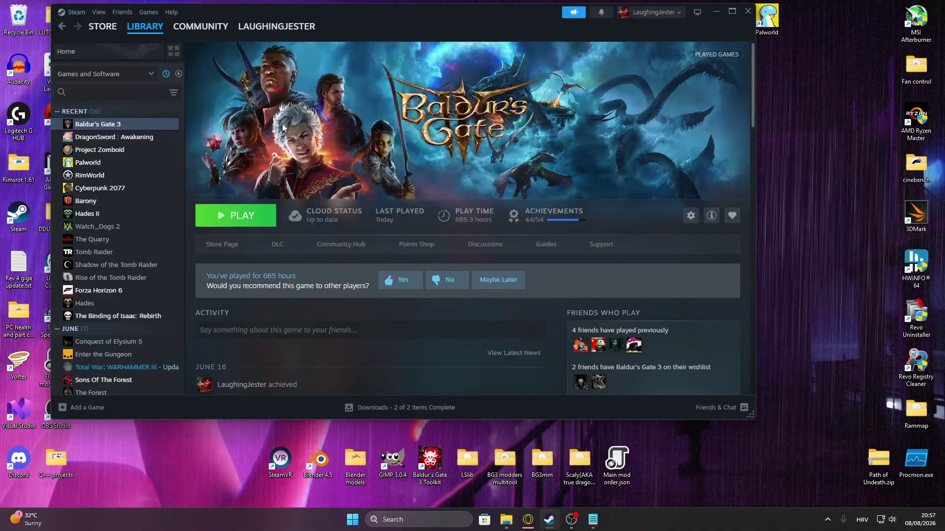
left_click_drag(361, 44, 425, 72)
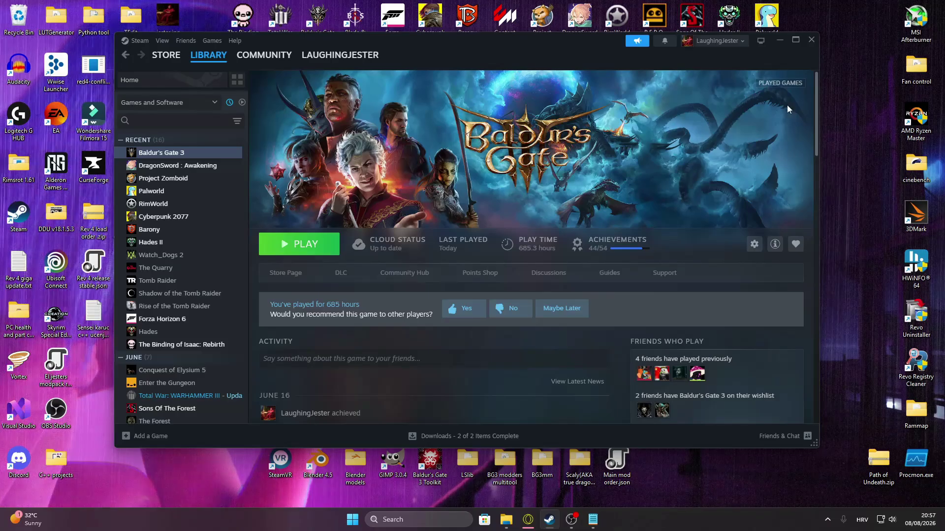
left_click(778, 46)
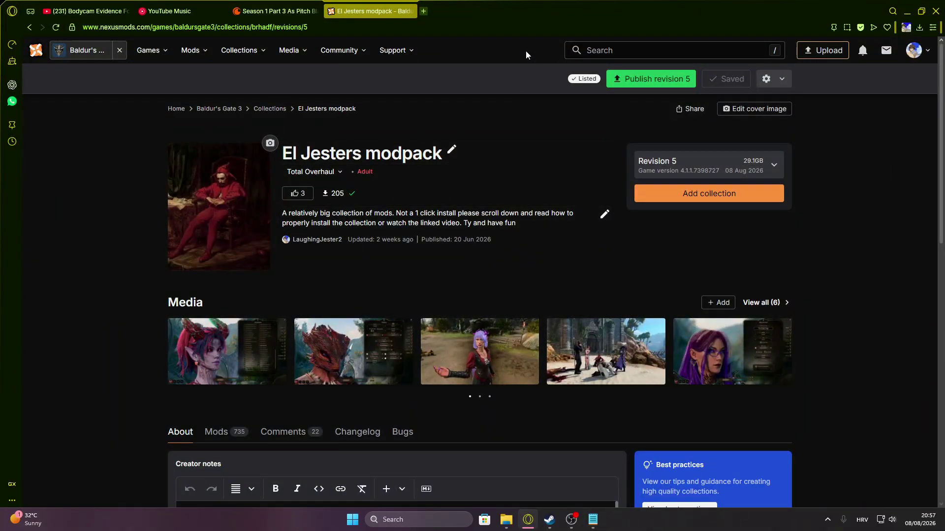
Step: Open nexusmods.com in a new browser tab and highlight the account welcome heading
left_click(423, 11)
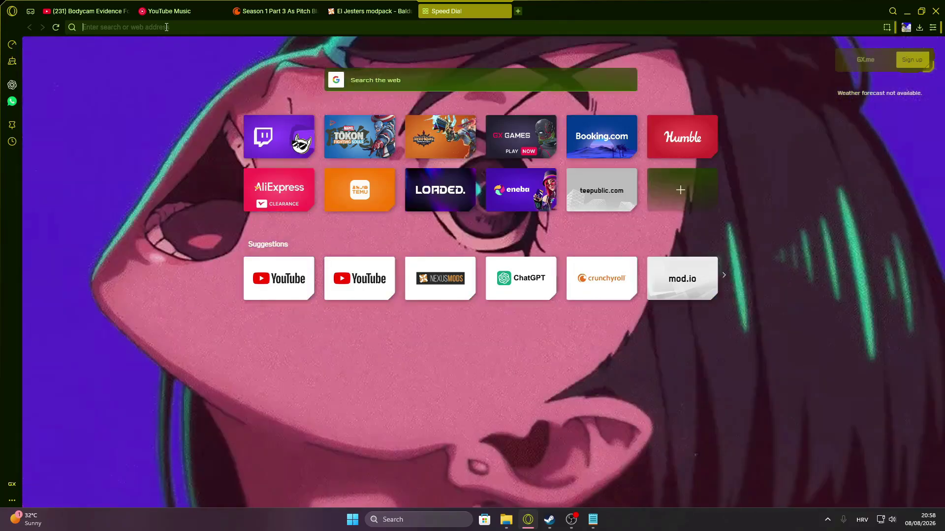
type("nexusmods.com")
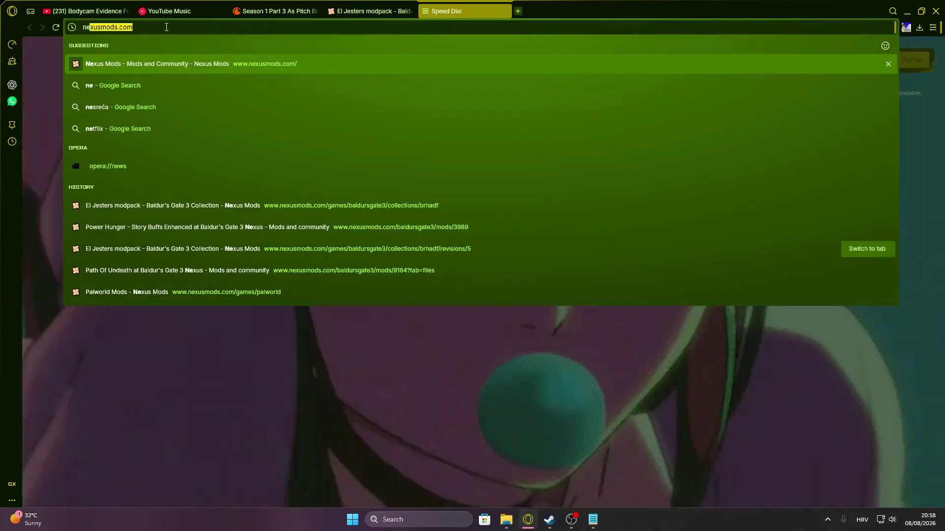
key("Return")
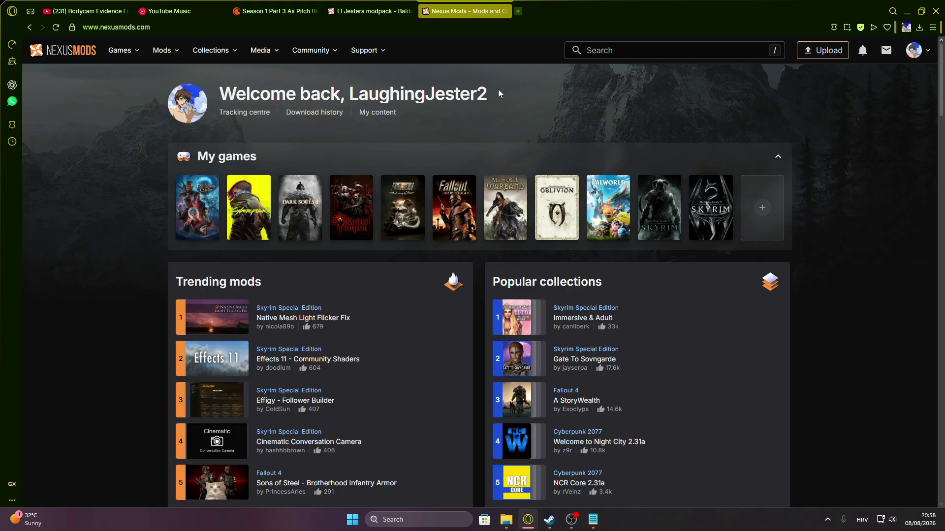
left_click_drag(512, 93, 152, 101)
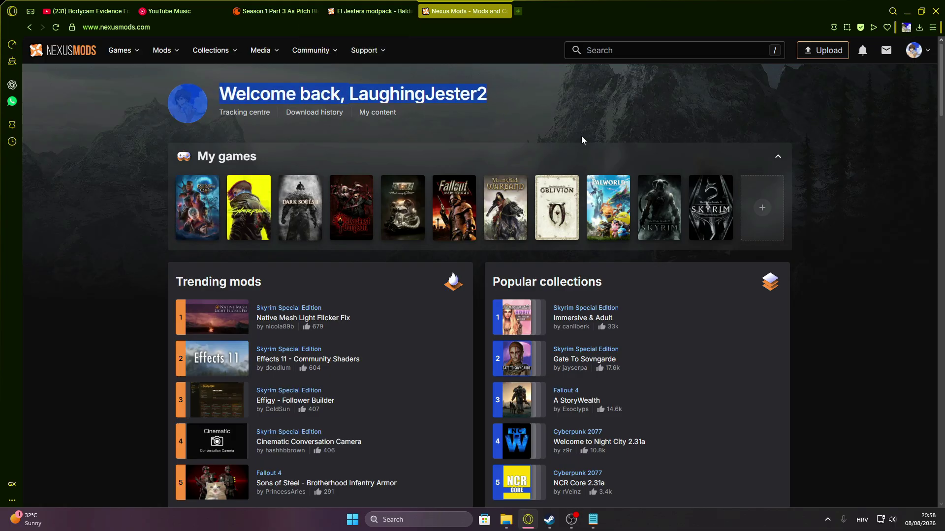
left_click(533, 87)
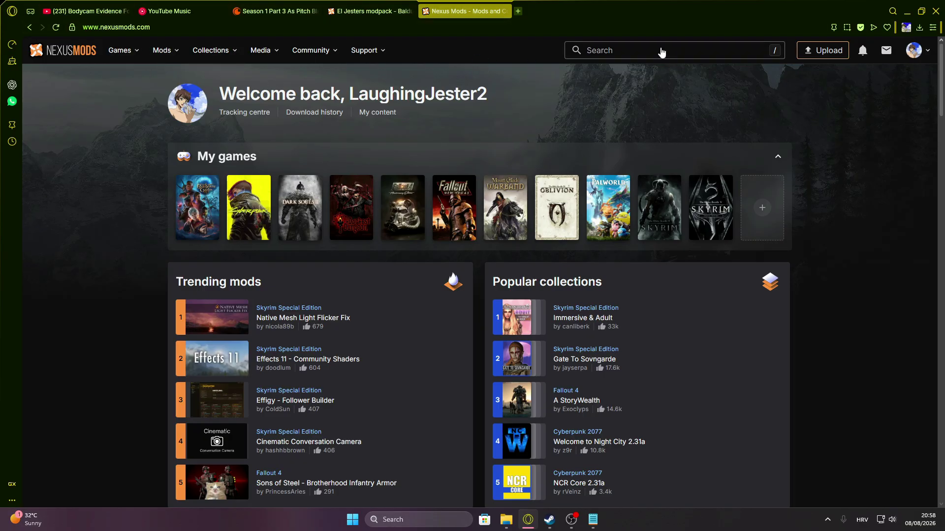
Step: Search Nexus Mods for vortex and open the official Vortex page under Modding Tools
left_click(672, 50)
type("vor")
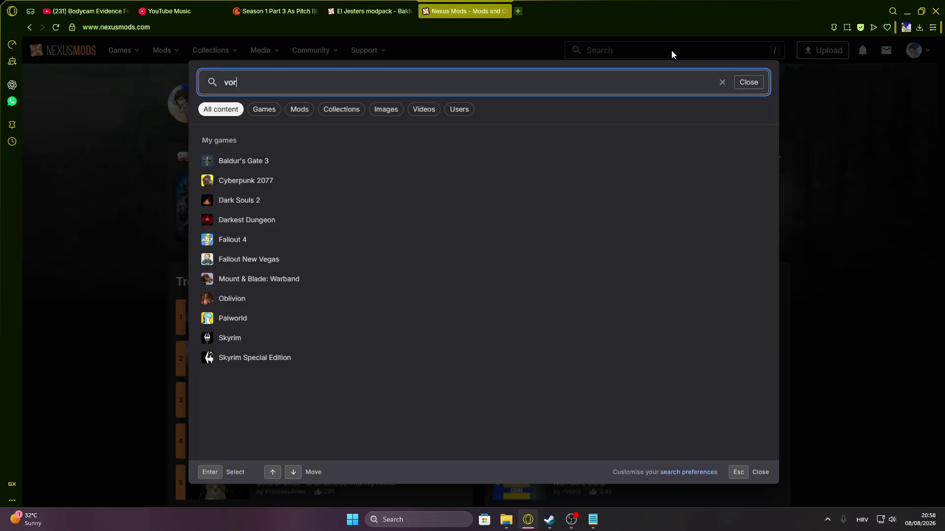
type("tex")
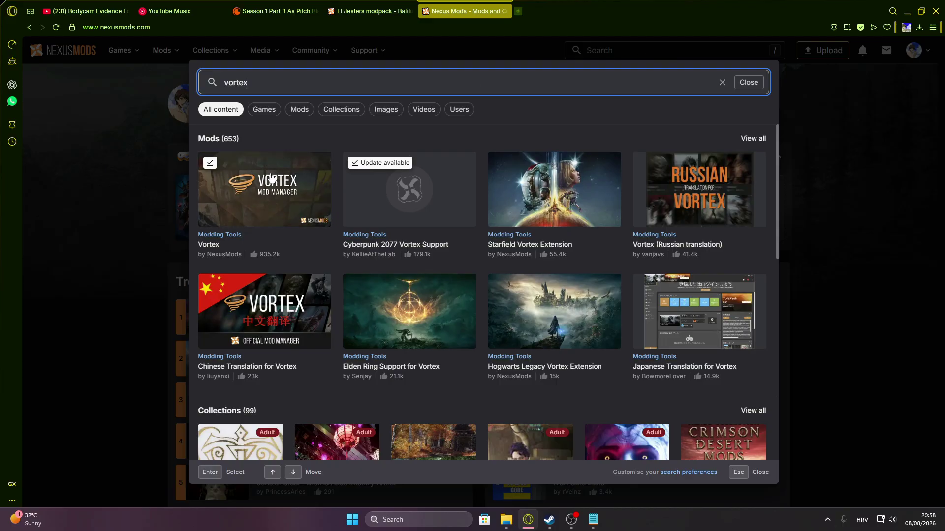
key("Escape")
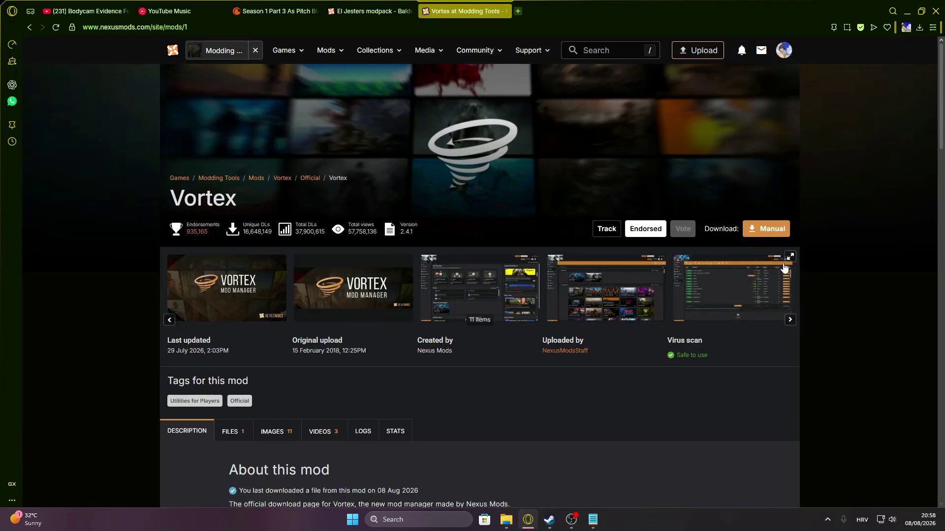
Step: Download the Vortex installer manually and save it in the Downloads folder under its suggested name
left_click(749, 227)
left_click(575, 226)
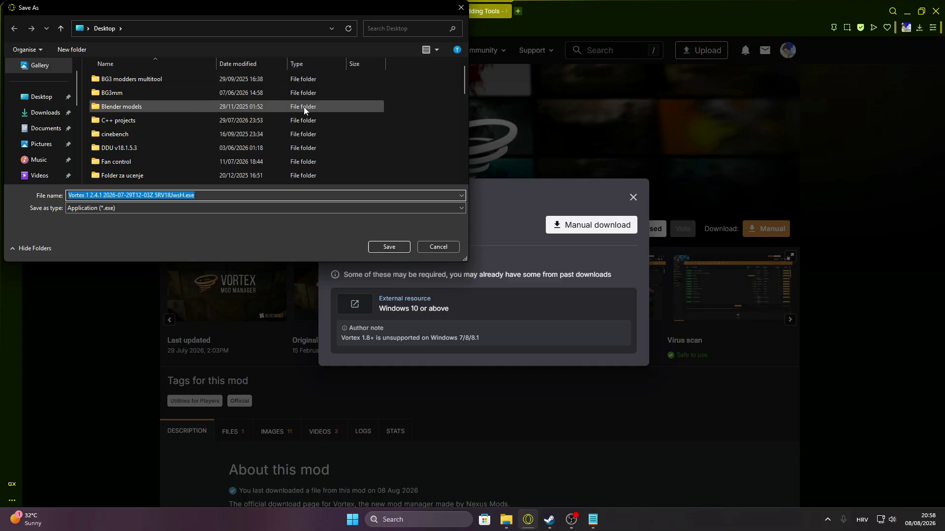
scroll(44, 118, "up", 1)
left_click(46, 131)
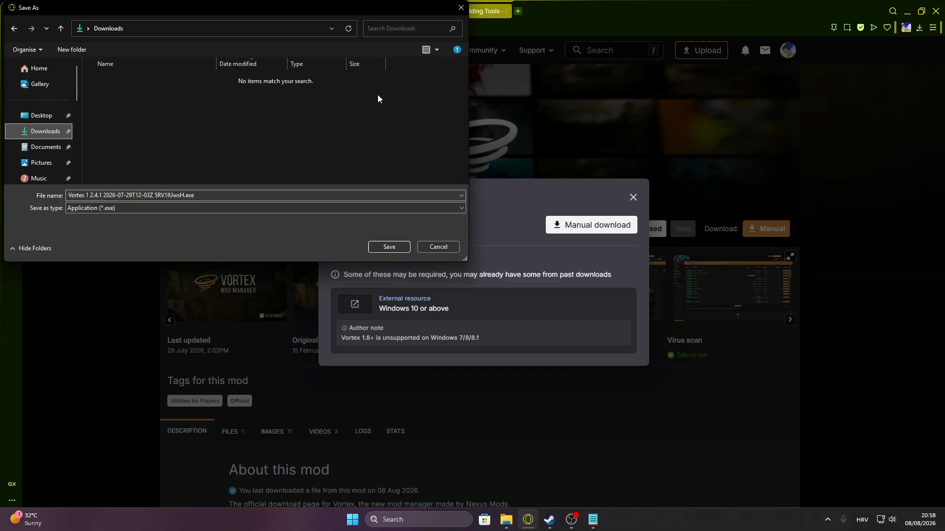
left_click(386, 247)
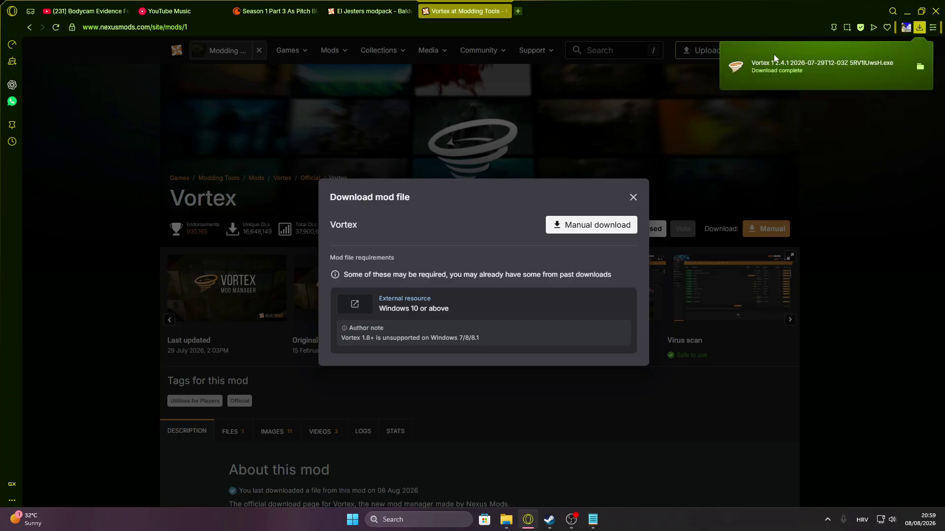
Step: Minimise the browser, launch Vortex from the Windows search and decline the LSLib tool download
left_click(906, 10)
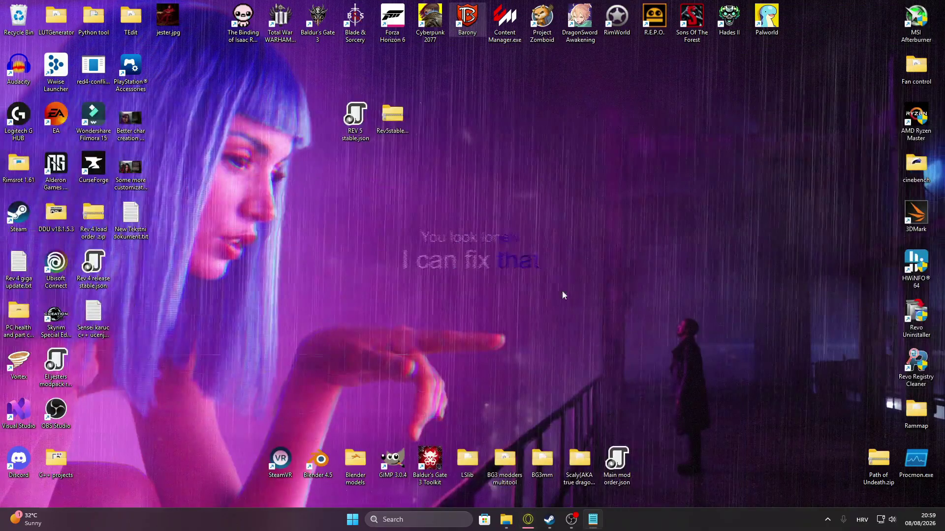
left_click(449, 524)
type("vortex")
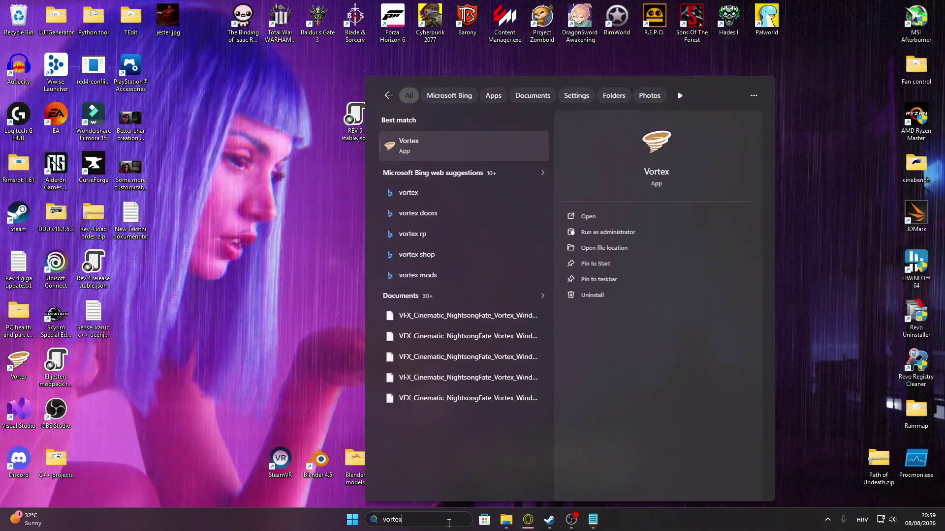
key("Return")
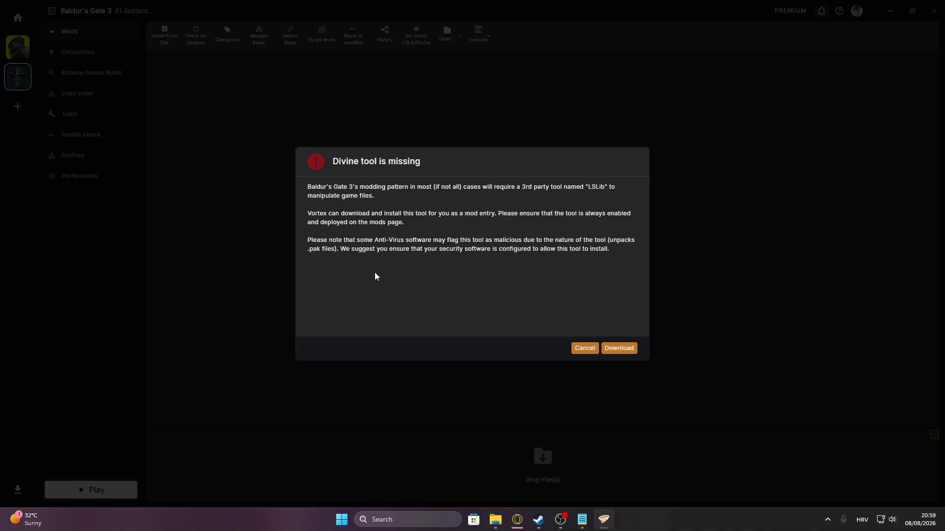
left_click(589, 351)
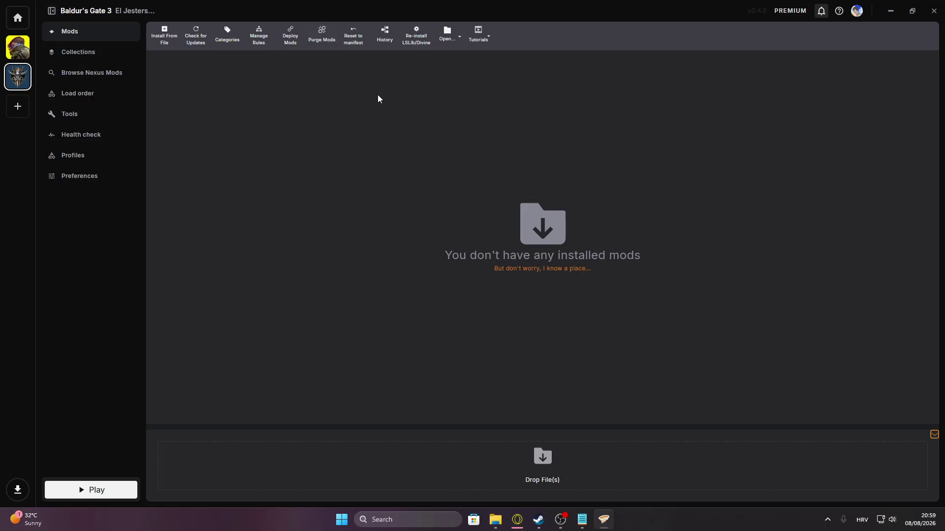
Step: Go to the Vortex home dashboard and check the account menu for the login state without choosing anything
left_click(19, 18)
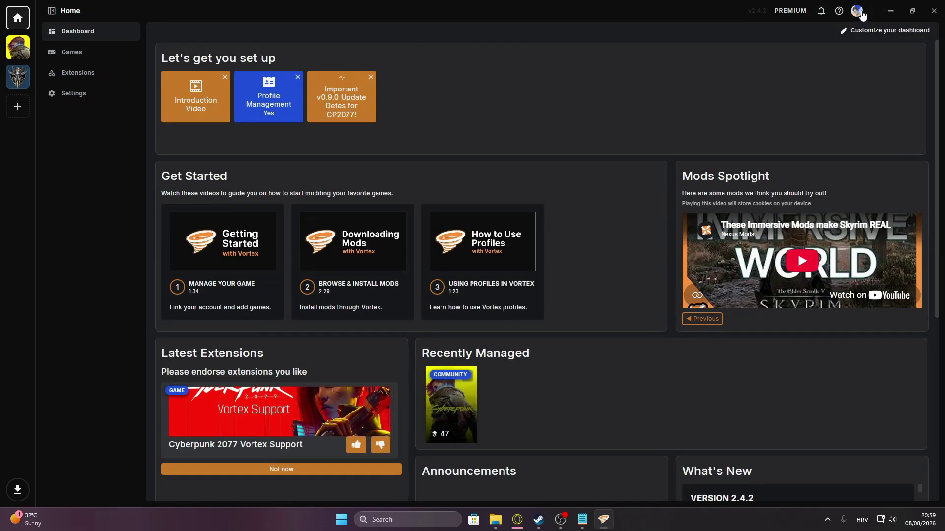
left_click(857, 10)
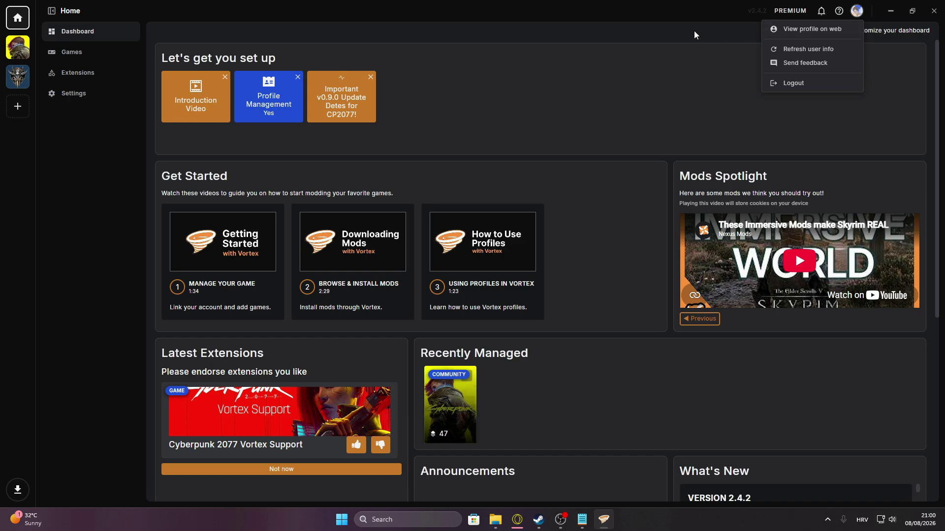
left_click(522, 45)
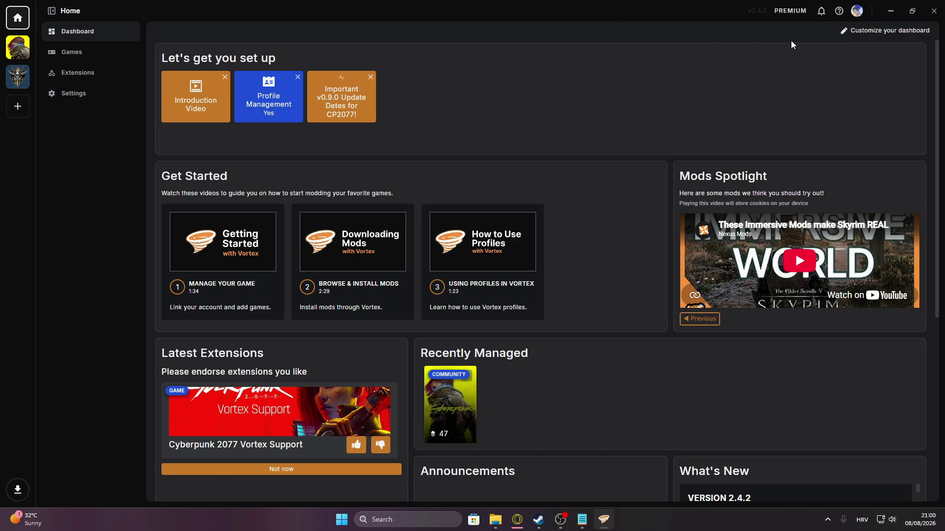
Step: Search the games list for baldur to find Baldur's Gate 3 among the managed games
left_click(111, 53)
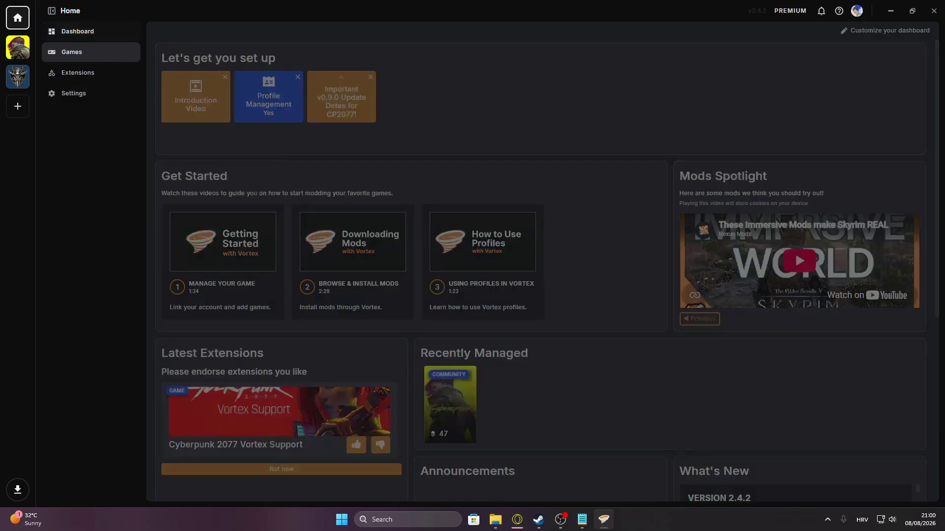
left_click(254, 58)
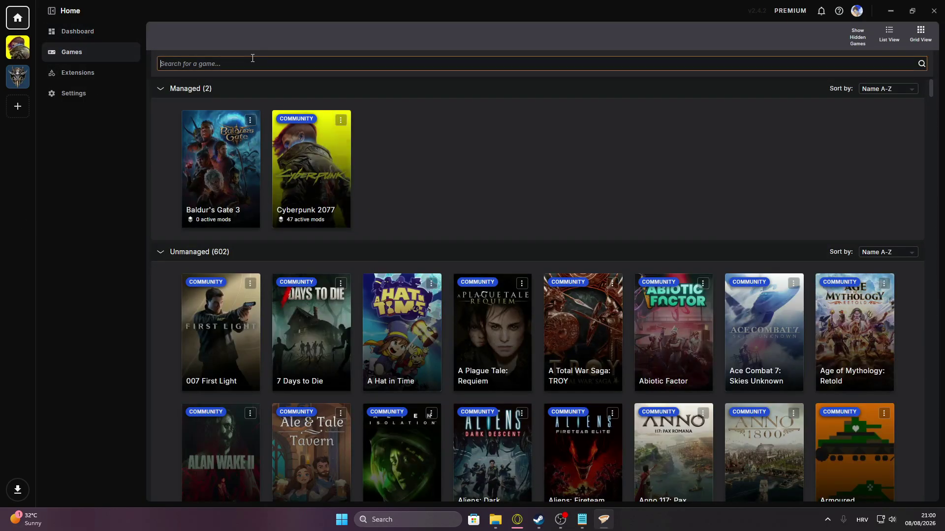
type("baldurt")
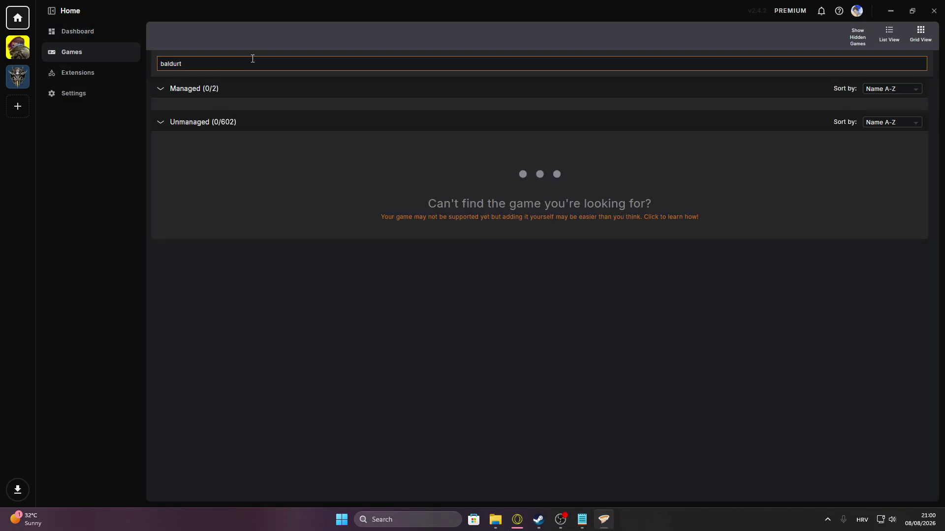
key("BackSpace")
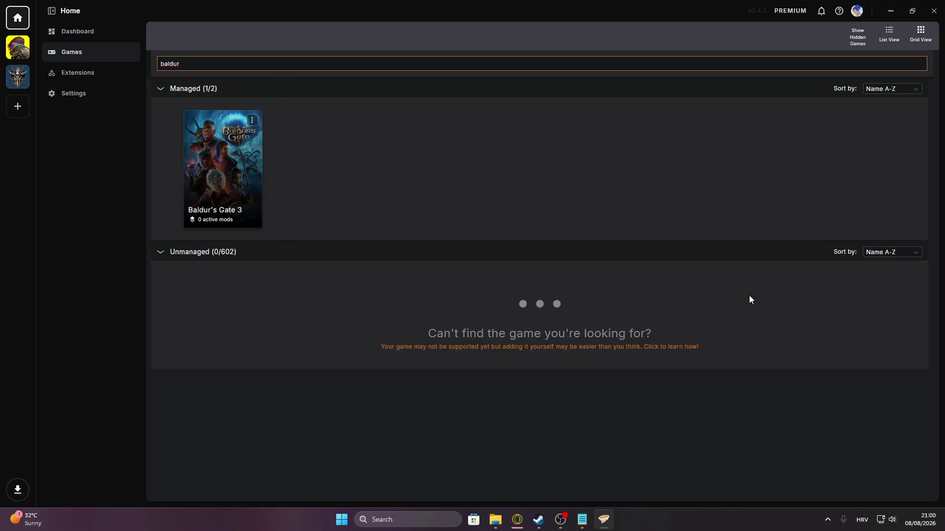
Step: Switch to the Baldur's Gate 3 workspace and look through its load order and tools pages
left_click(28, 71)
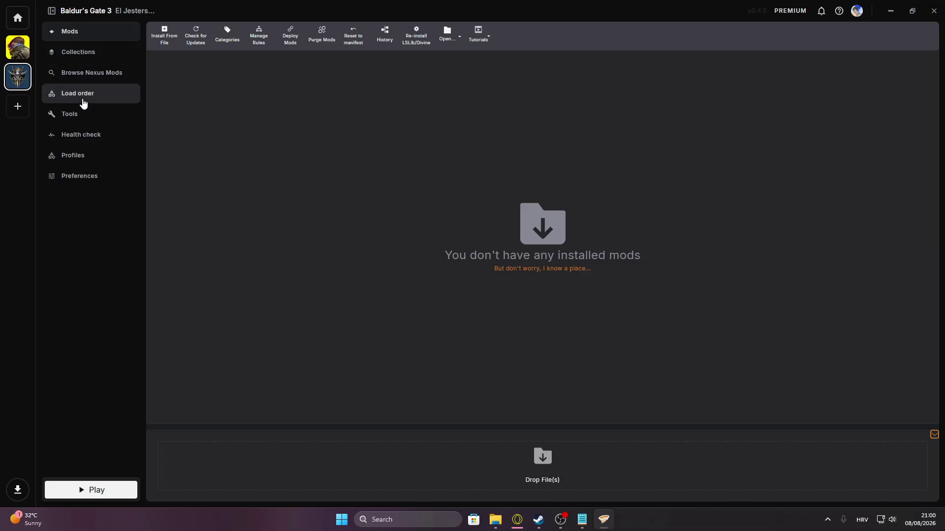
left_click(118, 100)
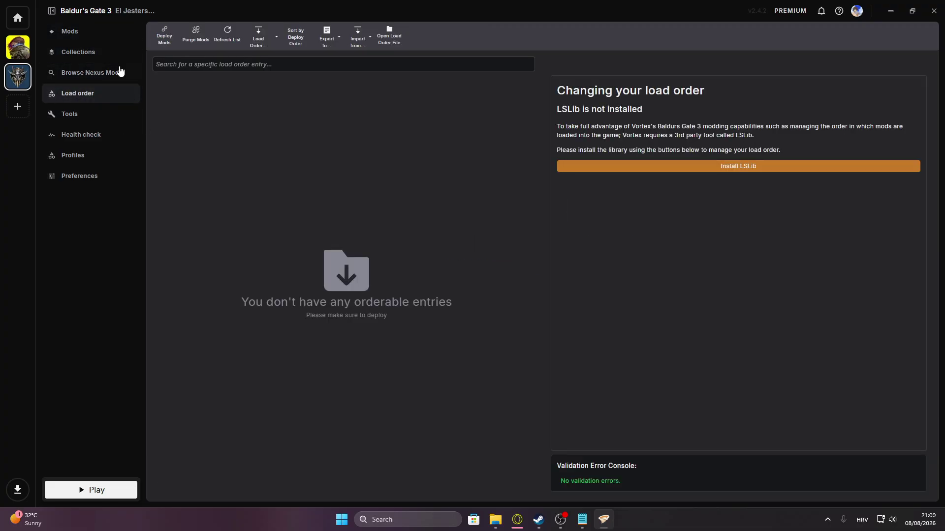
left_click(102, 114)
left_click(105, 130)
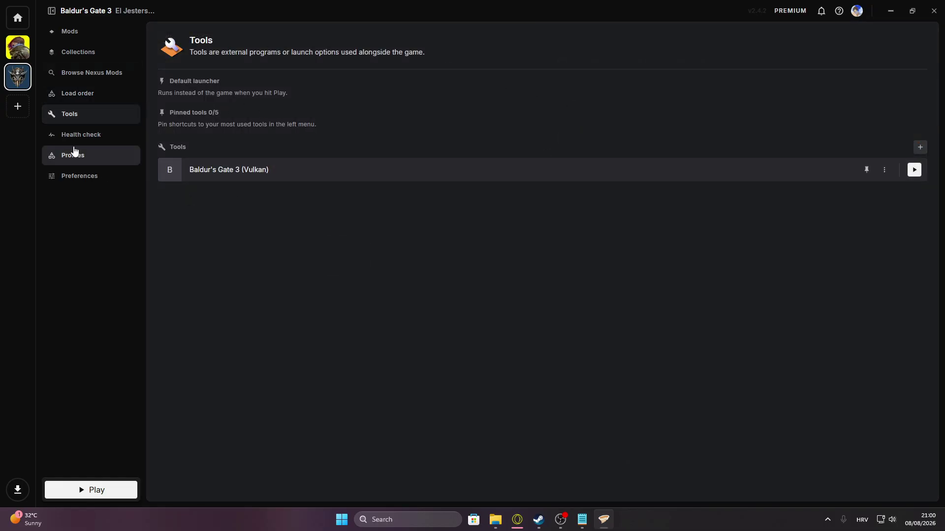
Step: Create a new Baldur's Gate 3 profile named Video profile and enable it
left_click(94, 157)
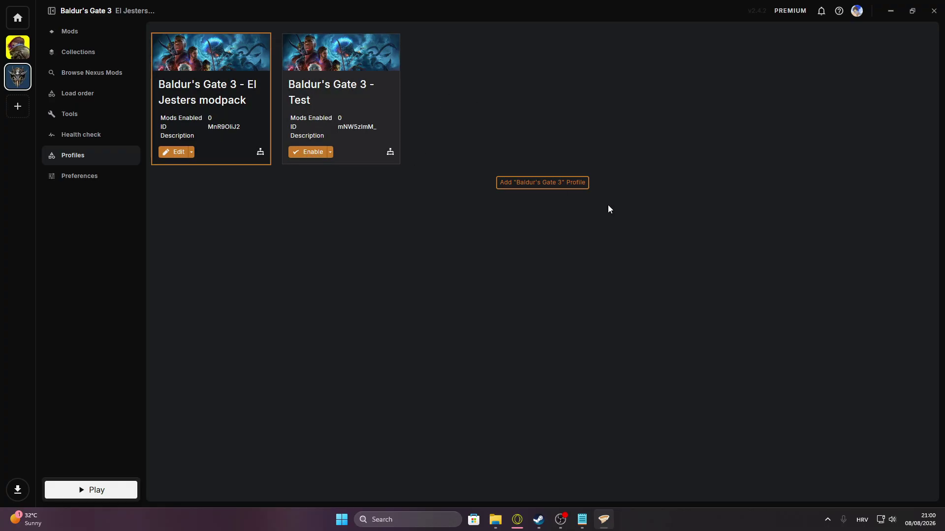
left_click(541, 183)
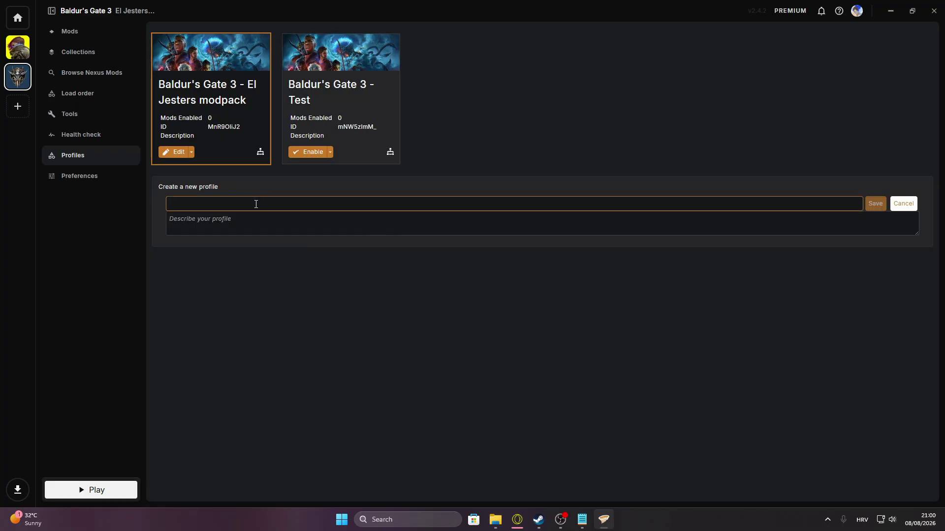
type("Video profile")
key("Return")
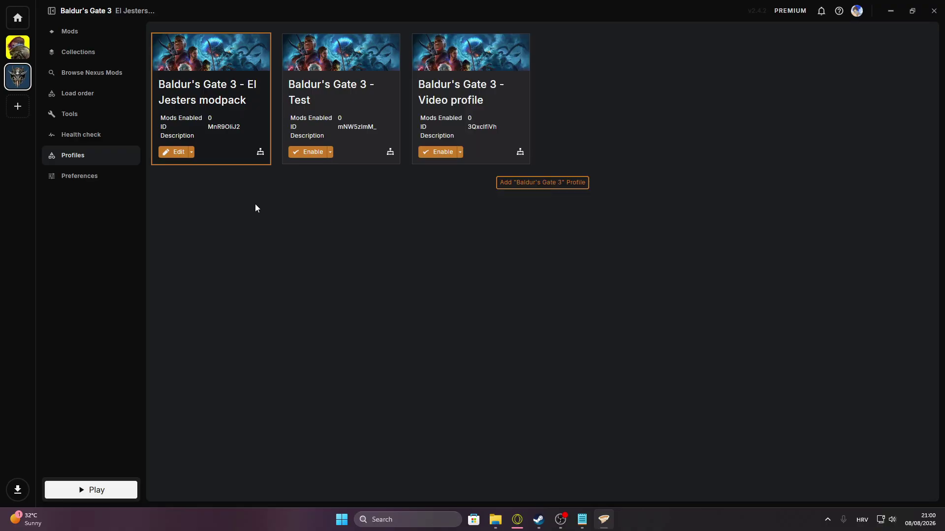
left_click(430, 152)
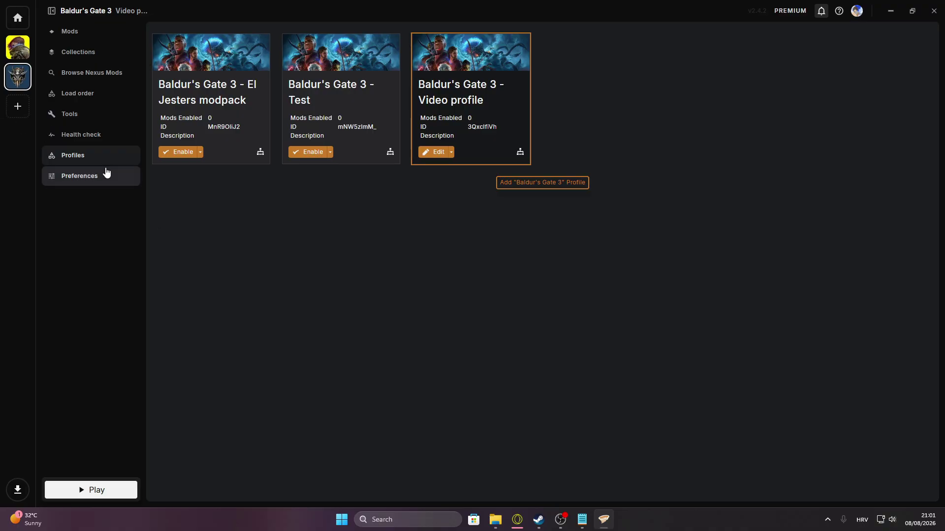
Step: Open the Baldur's Gate 3 preferences, check the available deployment methods and switch auto export of the load order on and back off
left_click(90, 184)
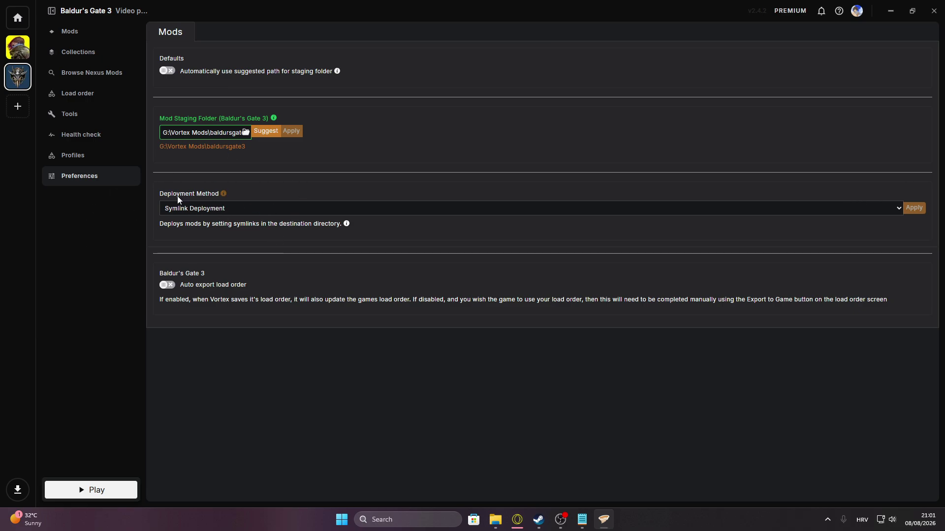
left_click(186, 209)
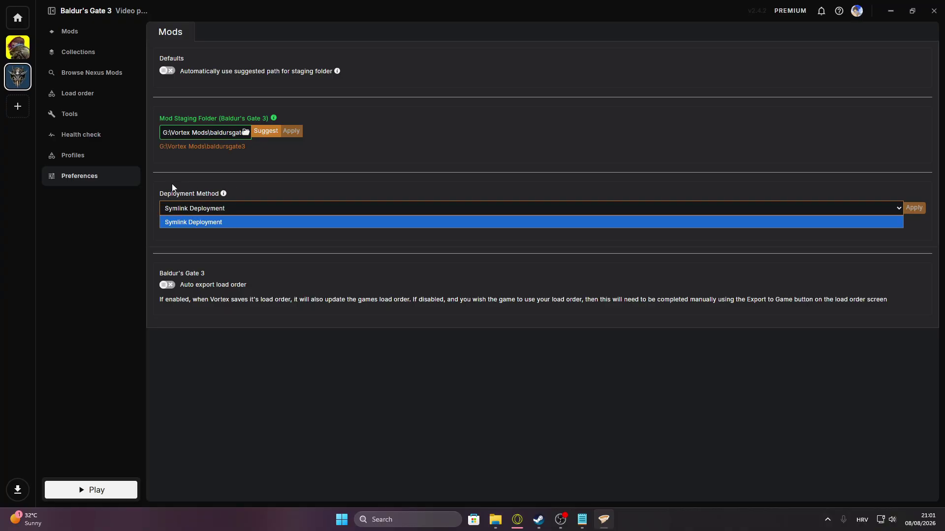
left_click(578, 169)
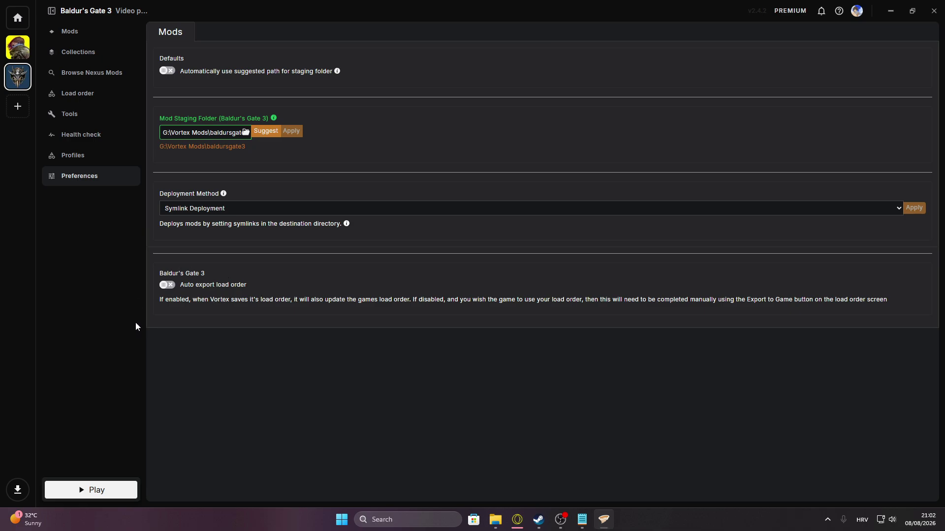
left_click(173, 285)
left_click(176, 286)
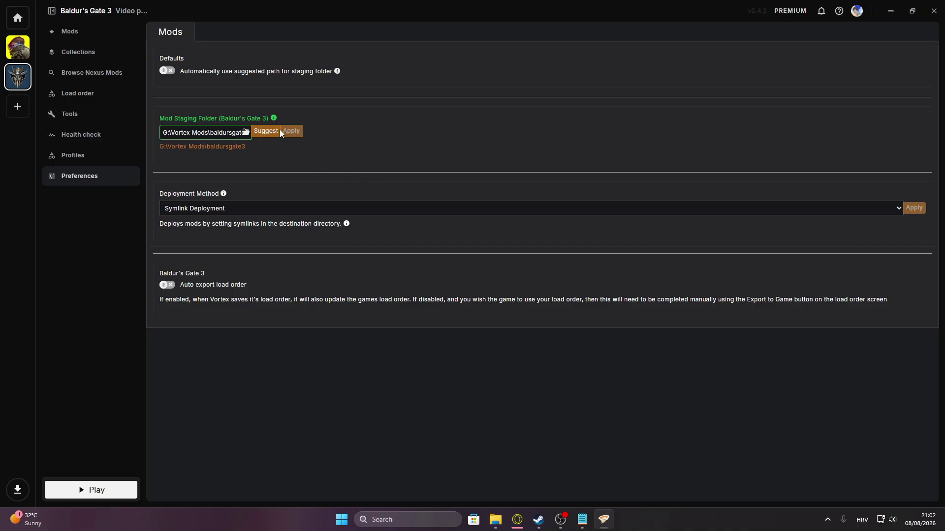
Step: Set the Baldur's Gate 3 mod staging folder to the suggested path {USERDATA}\{game}\mods and apply it
left_click(262, 131)
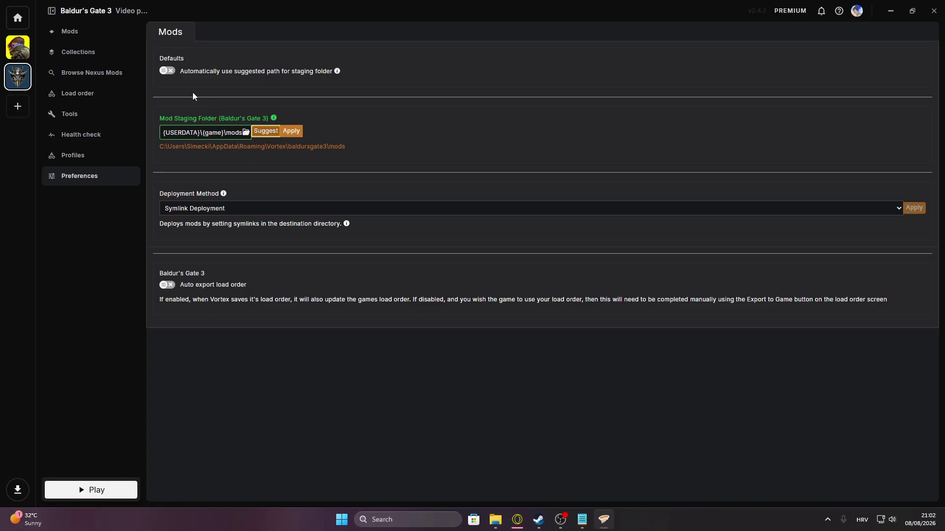
left_click(292, 132)
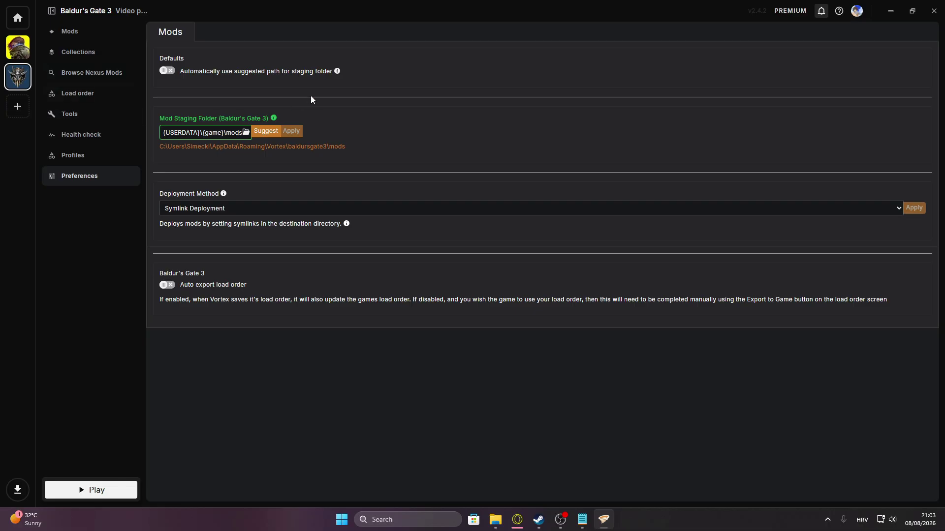
Step: Browse for a different mod staging location and open the Vortex Mods folder on Heavy games drive (G:)
left_click(245, 133)
left_click_drag(236, 11, 304, 27)
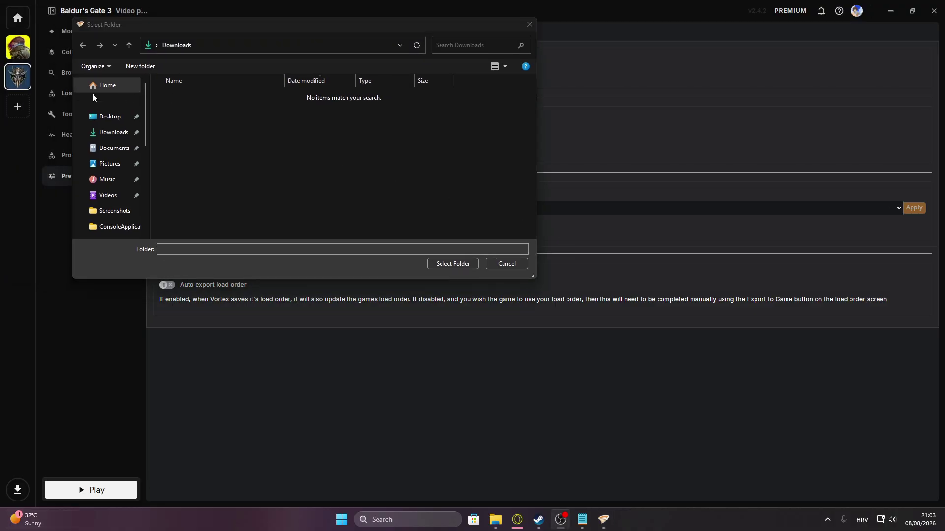
scroll(113, 118, "down", 8)
scroll(107, 120, "down", 1)
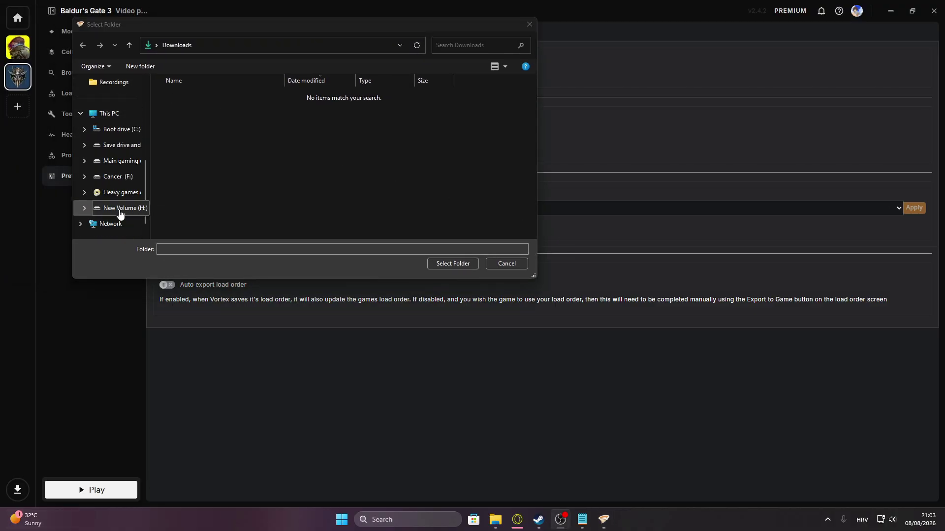
left_click(113, 194)
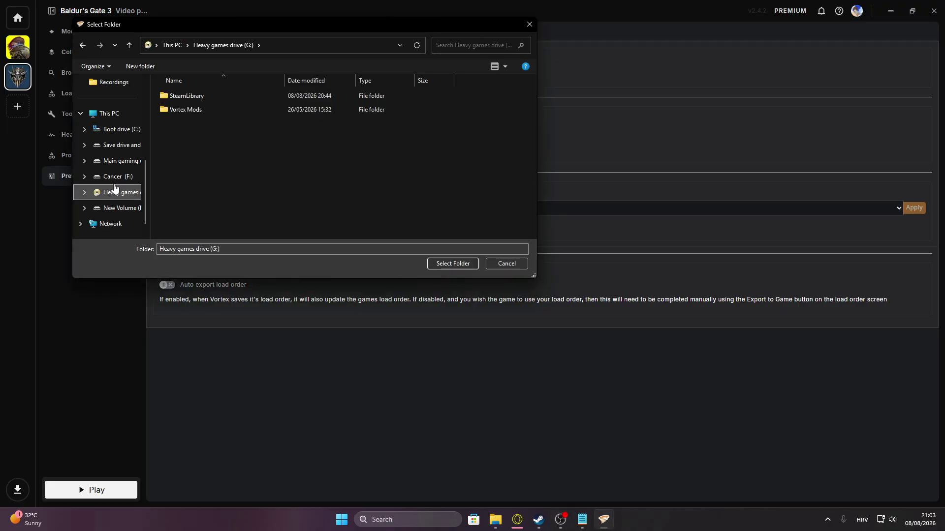
double_click(202, 109)
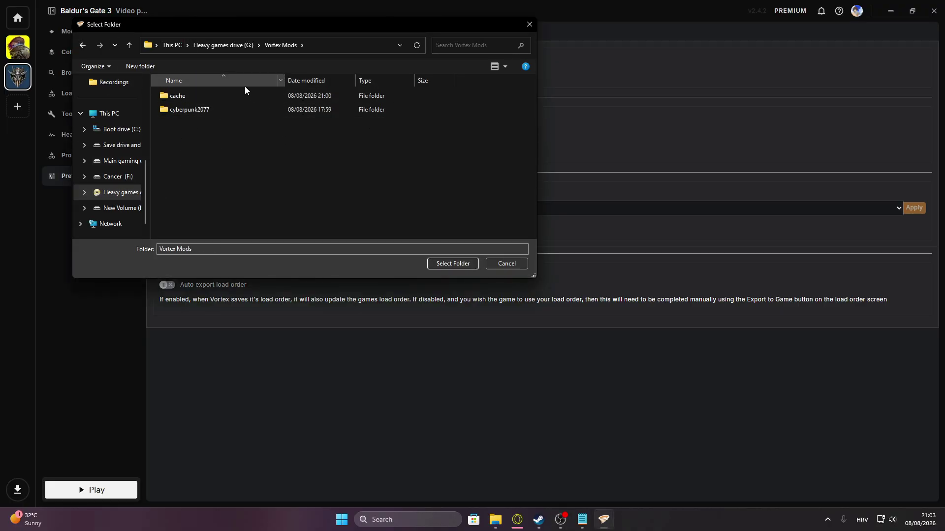
left_click(199, 100)
left_click(206, 110)
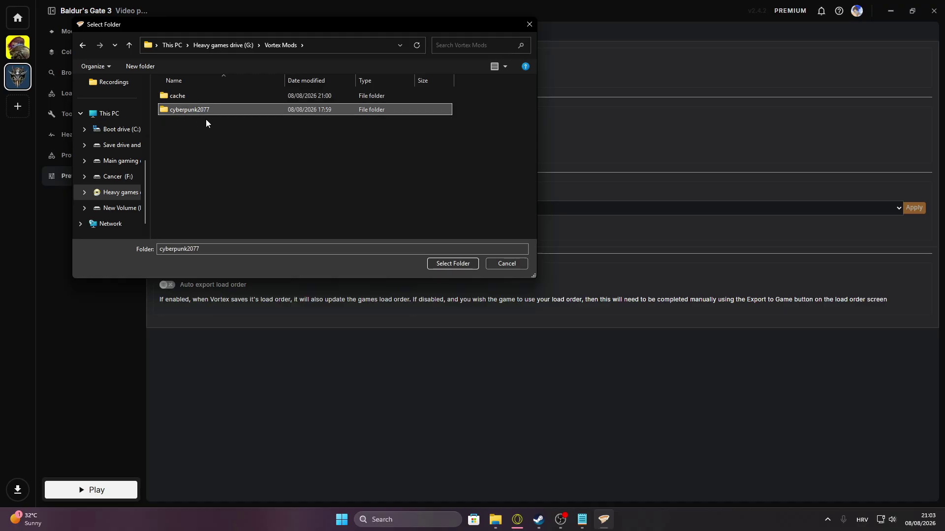
left_click(205, 97)
left_click(247, 148)
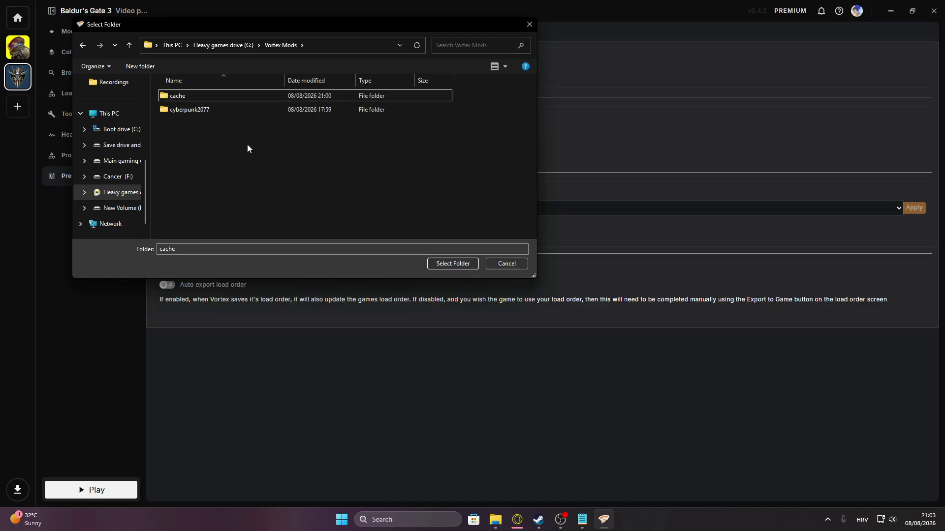
Step: Create a folder named Bg3 mod staging folder inside Vortex Mods
right_click(195, 138)
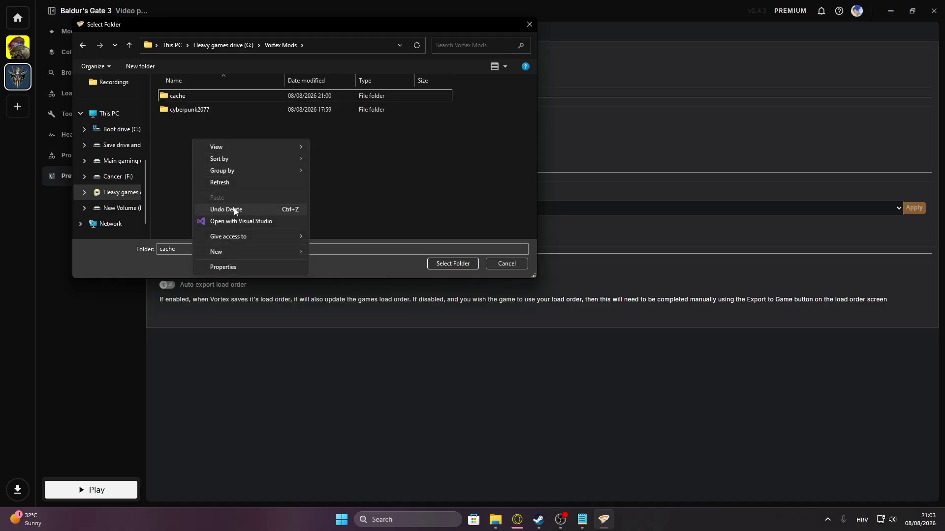
mouse_move(229, 252)
left_click(351, 253)
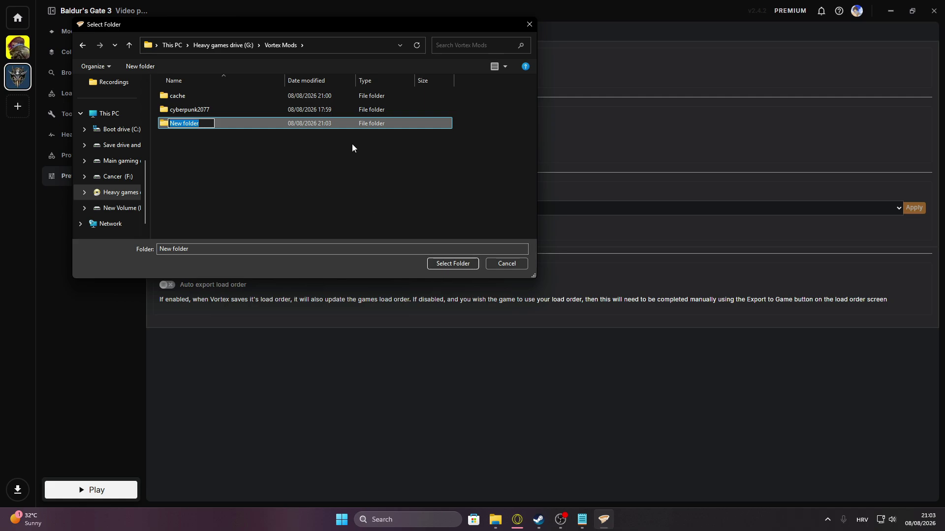
type("Bg3 mod staging folder")
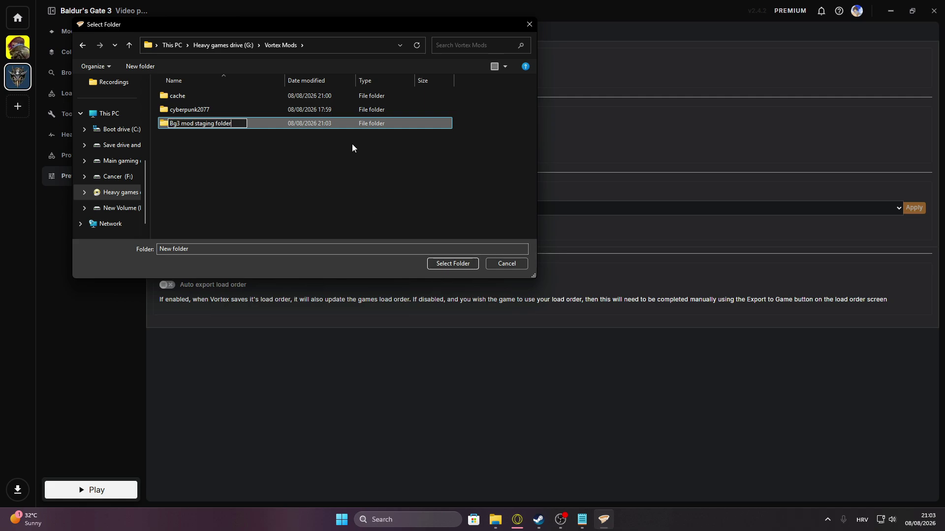
key("Return")
key("Return")
Step: Choose Bg3 mod staging folder as the Baldur's Gate 3 mod staging folder, check the path and apply it
left_click(452, 264)
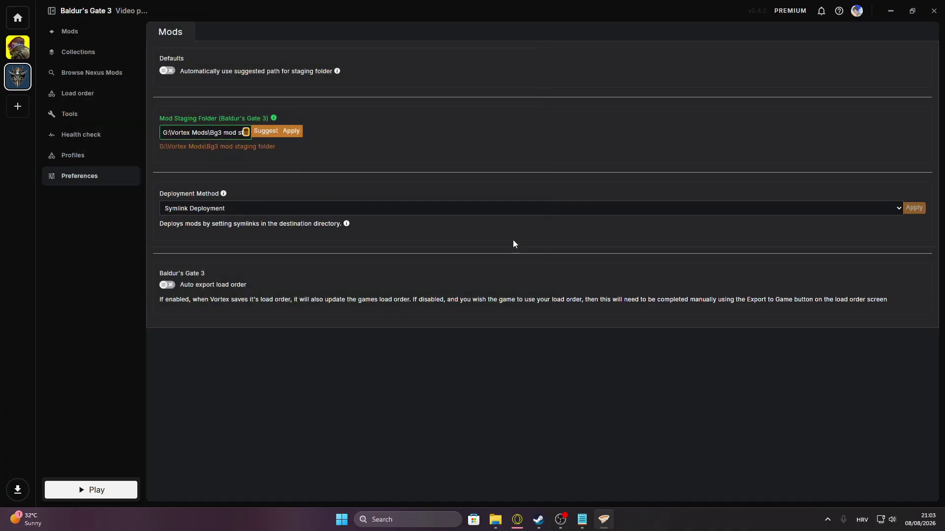
left_click_drag(219, 132, 270, 138)
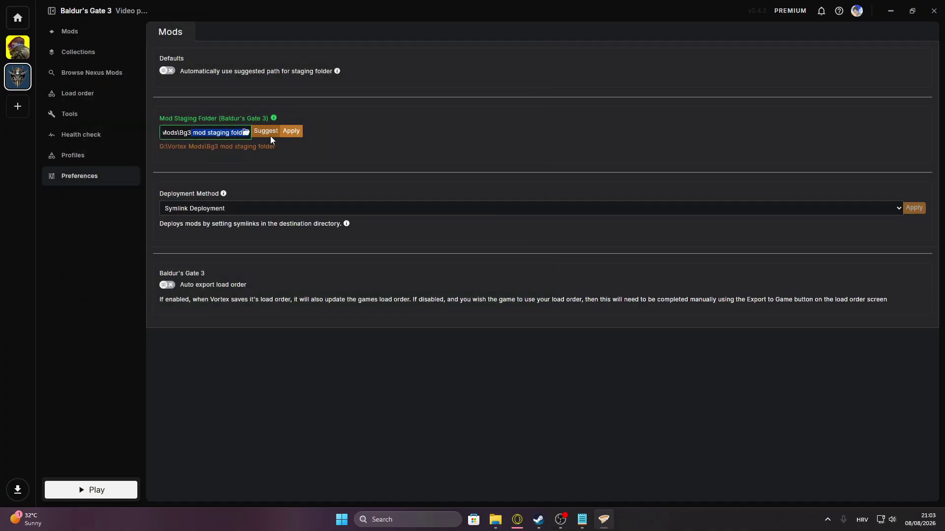
left_click(296, 130)
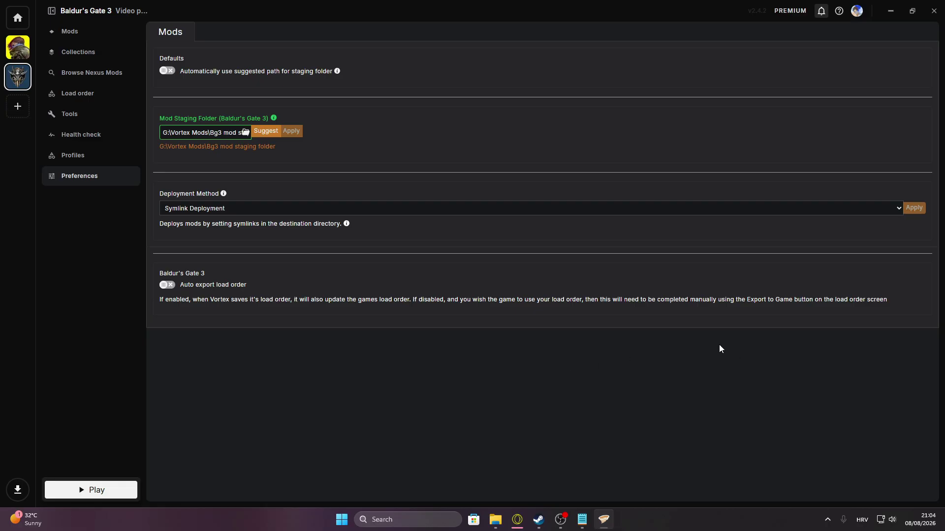
left_click_drag(164, 132, 250, 158)
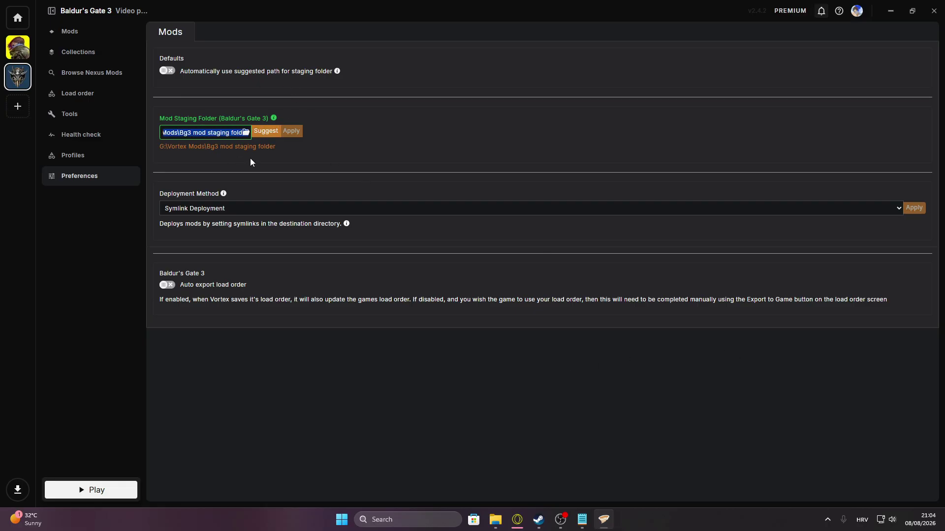
left_click(511, 154)
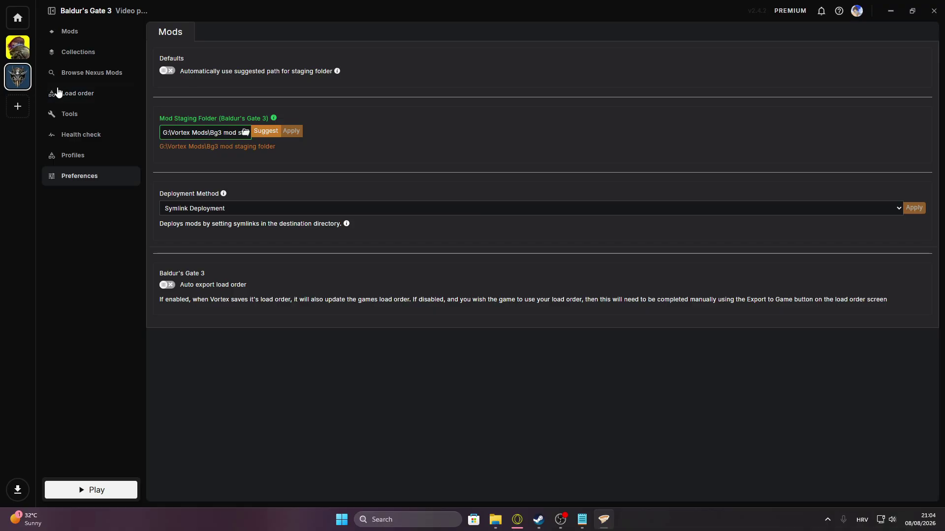
Step: View the Baldur's Gate 3 mods page, then minimize Vortex and refresh the desktop
left_click(103, 35)
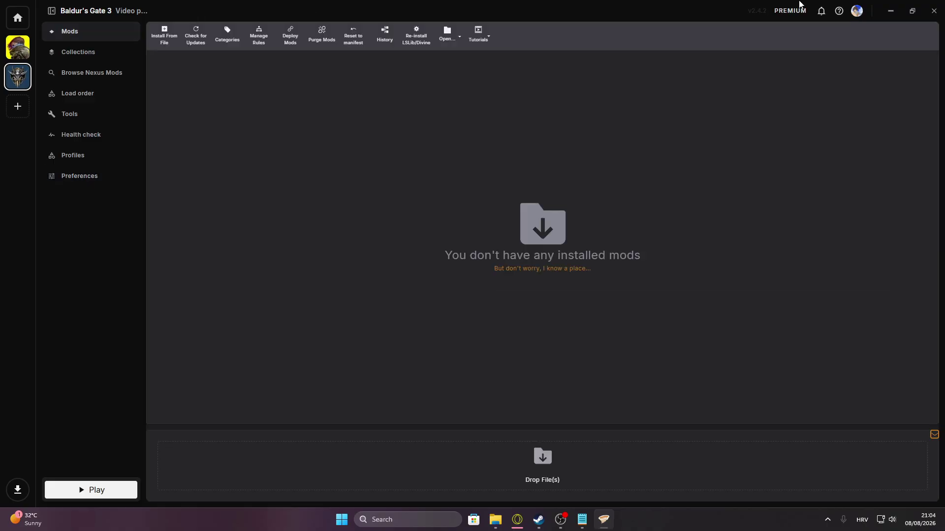
left_click(893, 7)
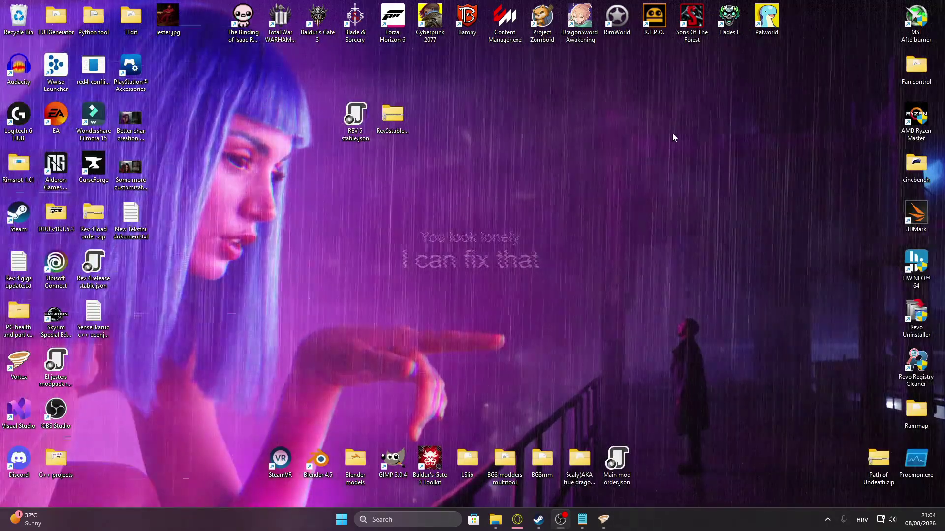
right_click(269, 186)
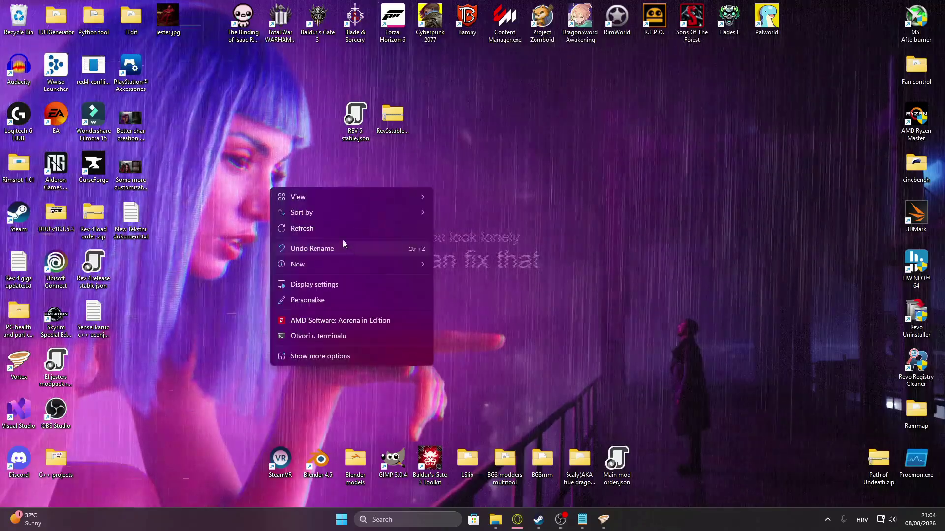
left_click(332, 231)
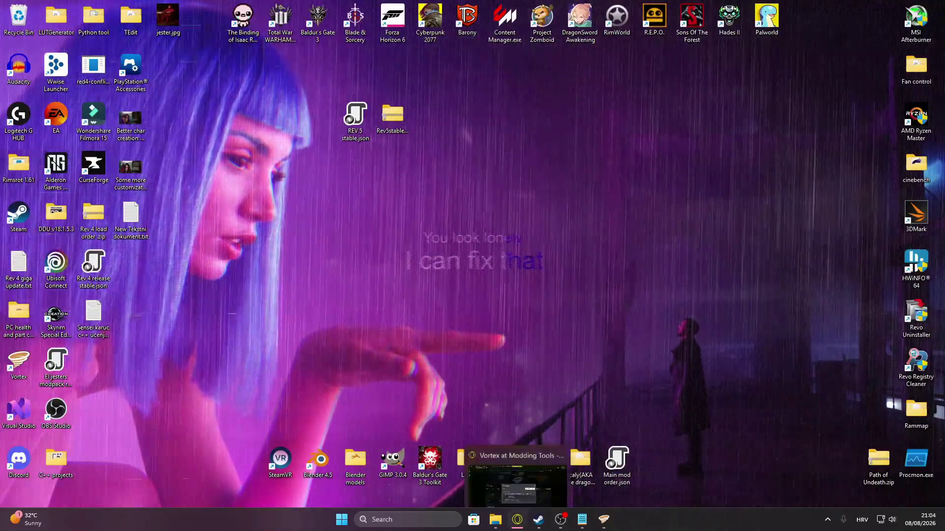
Step: Switch to the Opera browser, dismiss the Vortex download prompt and close the Vortex page
left_click(524, 518)
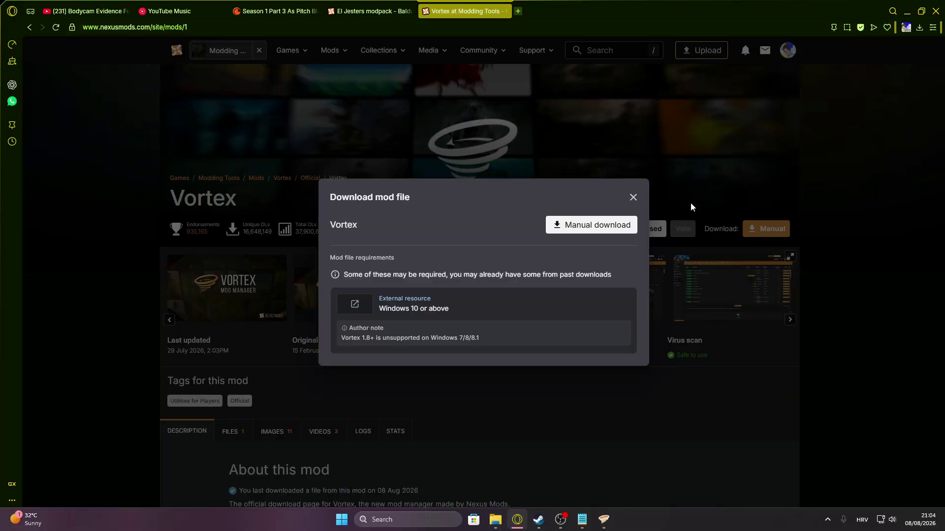
left_click(633, 197)
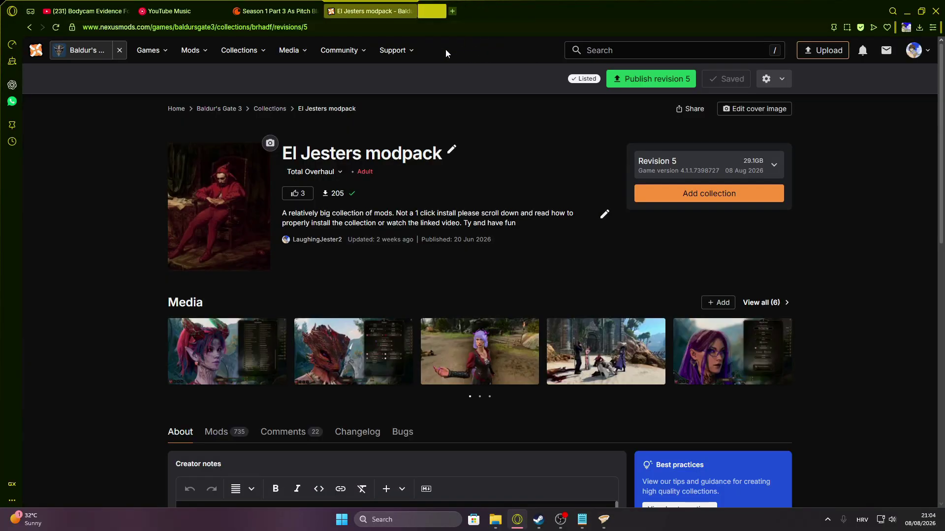
left_click(507, 11)
Step: Expand the Vortex and Bg3mm setup section in the El Jesters modpack installation instructions
scroll(315, 308, "down", 15)
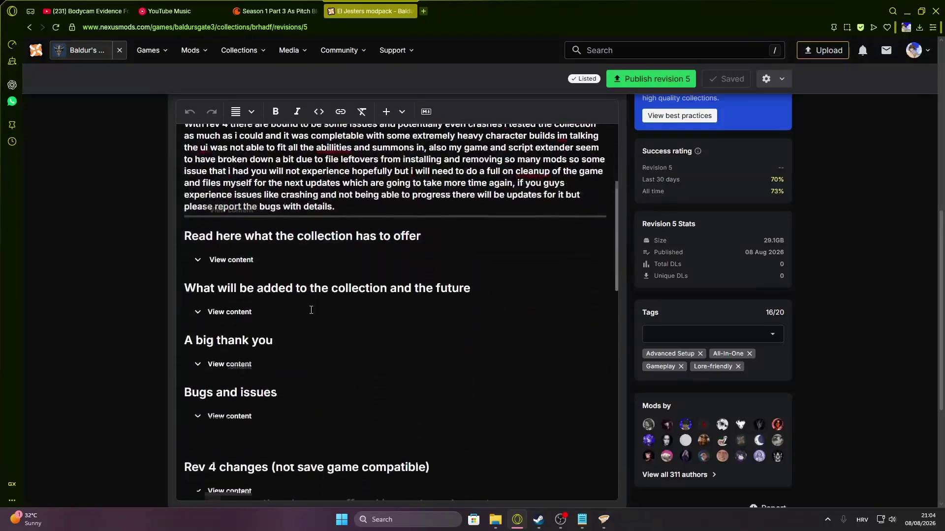
scroll(315, 309, "down", 3)
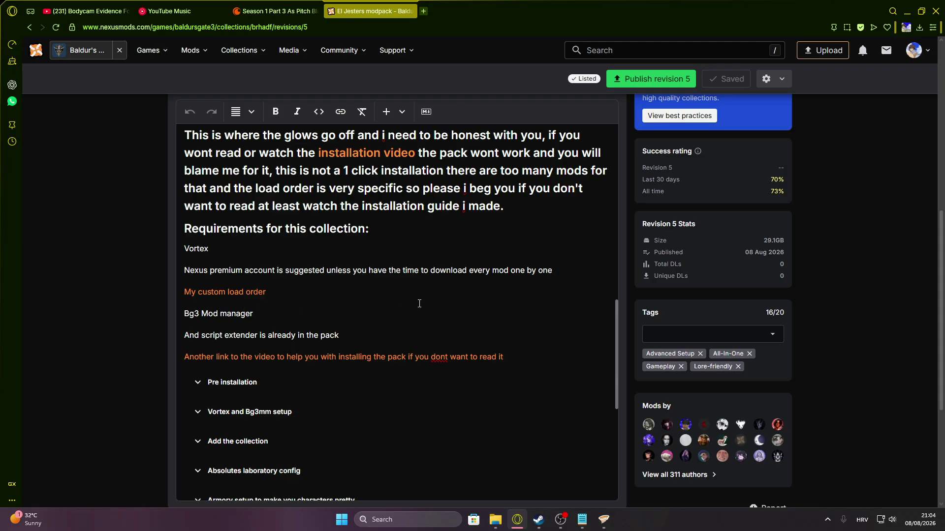
scroll(419, 303, "down", 4)
scroll(222, 280, "up", 1)
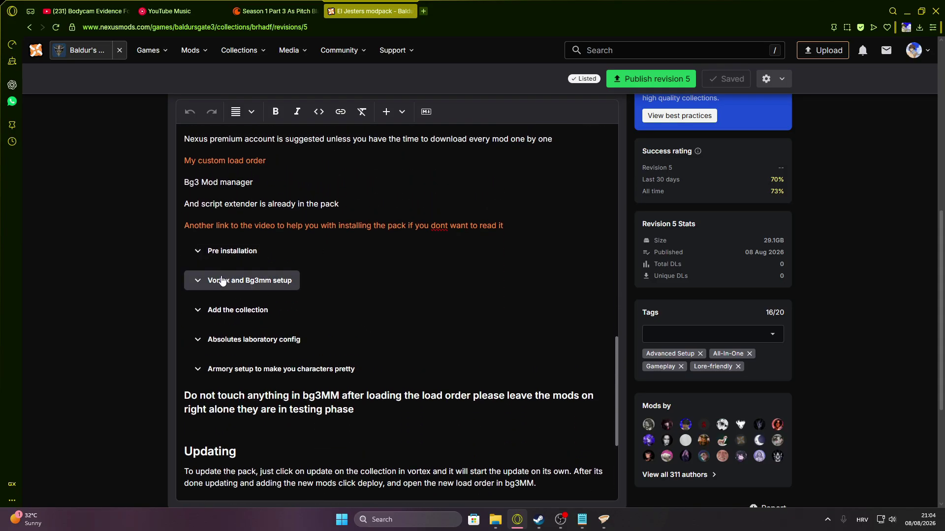
left_click(274, 281)
scroll(274, 280, "down", 2)
scroll(253, 193, "up", 1)
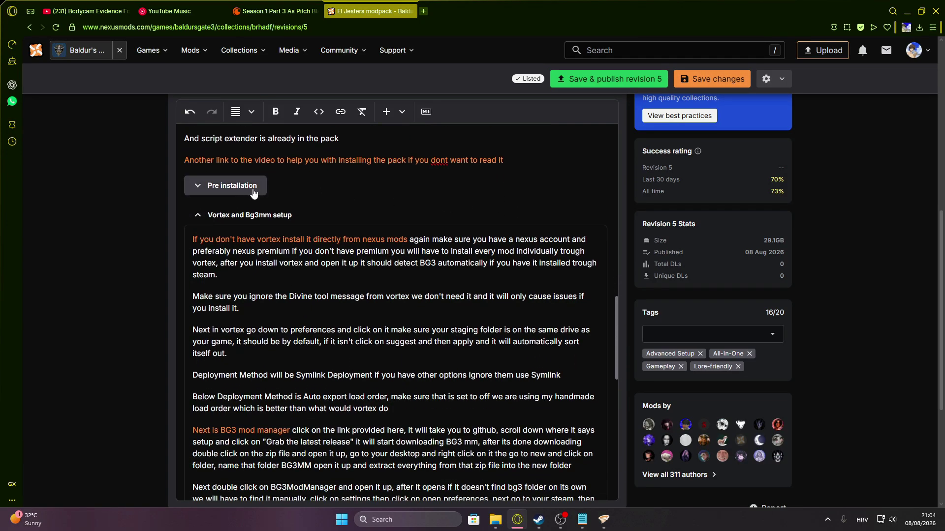
Step: Open the BG3 mod manager GitHub link from the Vortex and Bg3mm setup instructions
scroll(253, 193, "down", 2)
left_click(214, 316)
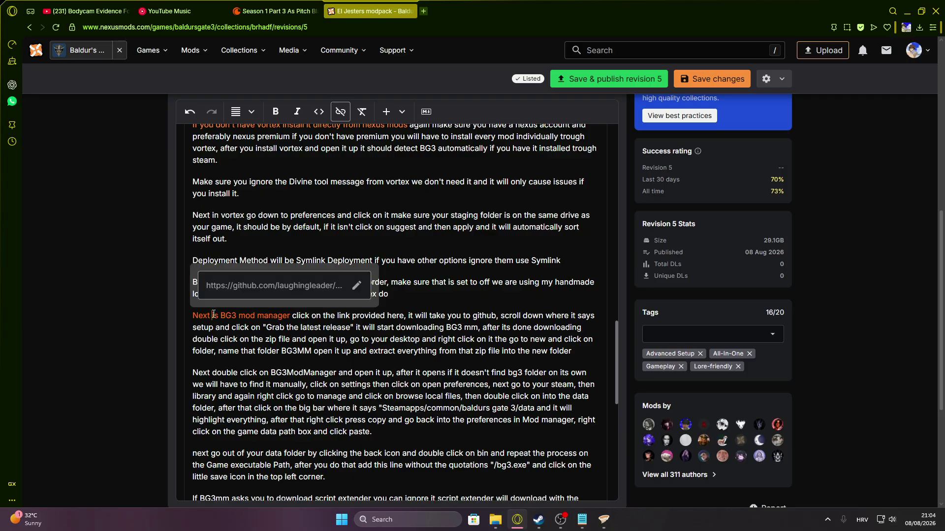
left_click(236, 286)
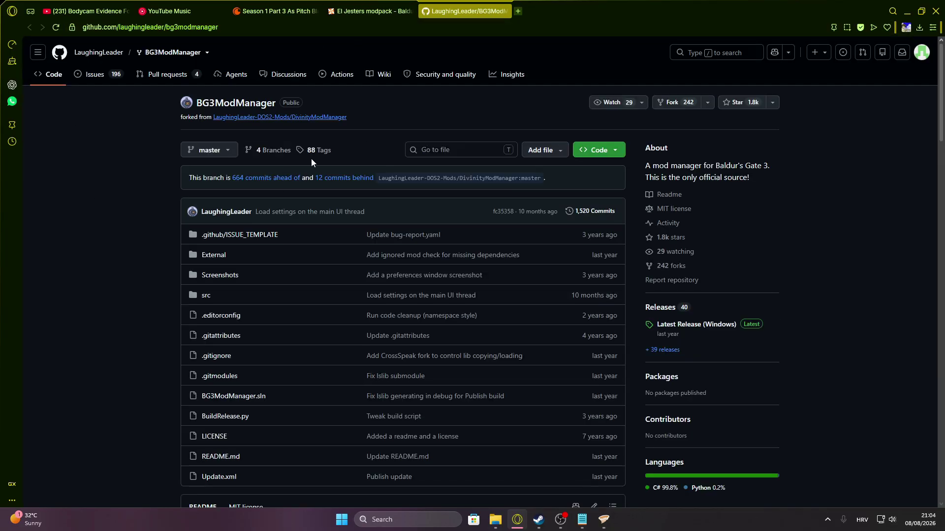
Step: Examine the BG3ModManager README's title and setup instructions
scroll(87, 257, "down", 1)
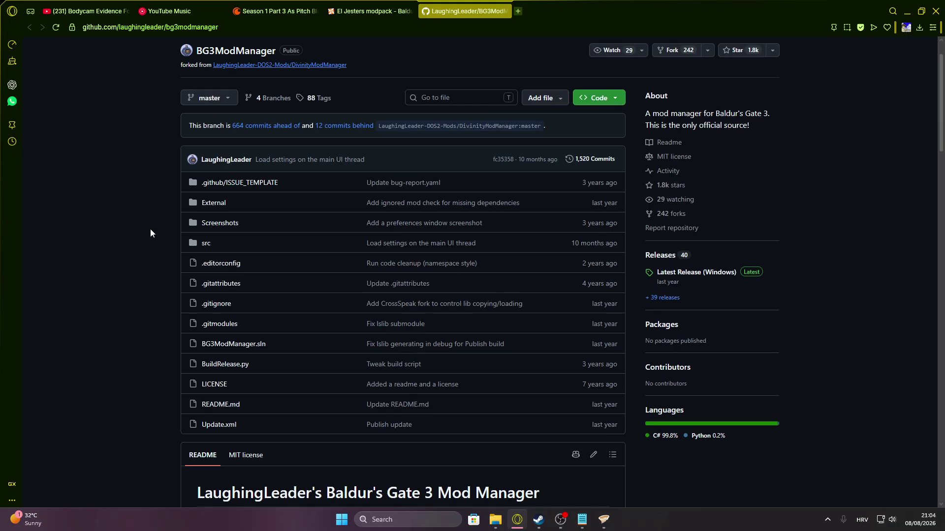
scroll(160, 230, "down", 8)
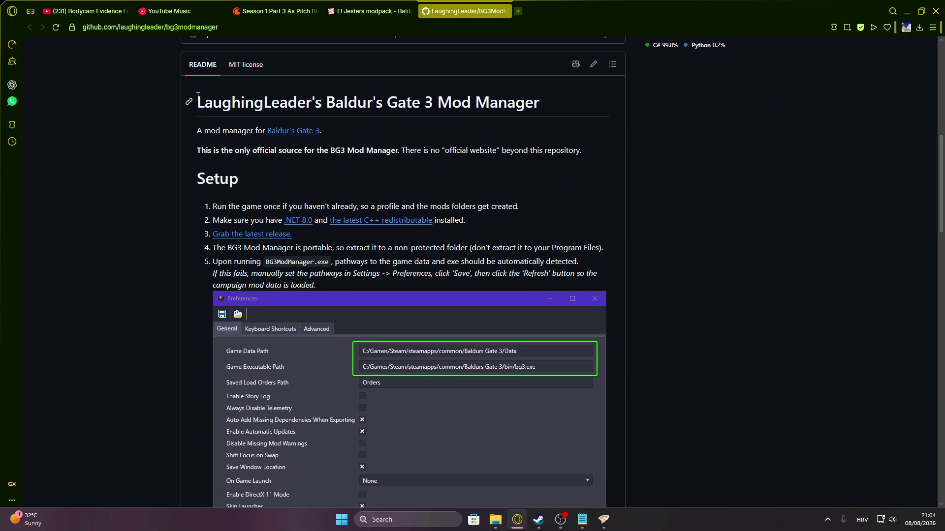
left_click_drag(197, 95, 535, 104)
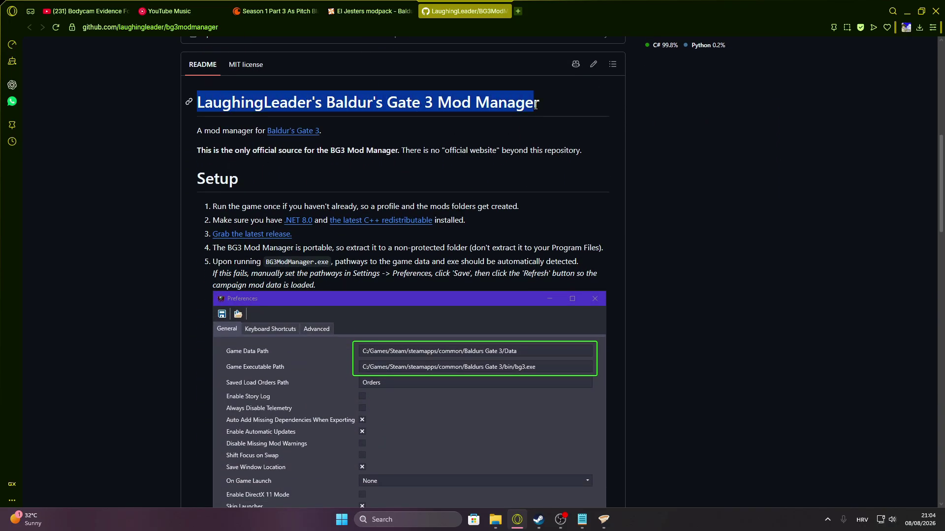
left_click(533, 127)
scroll(416, 135, "down", 2)
scroll(255, 124, "up", 2)
scroll(224, 113, "down", 1)
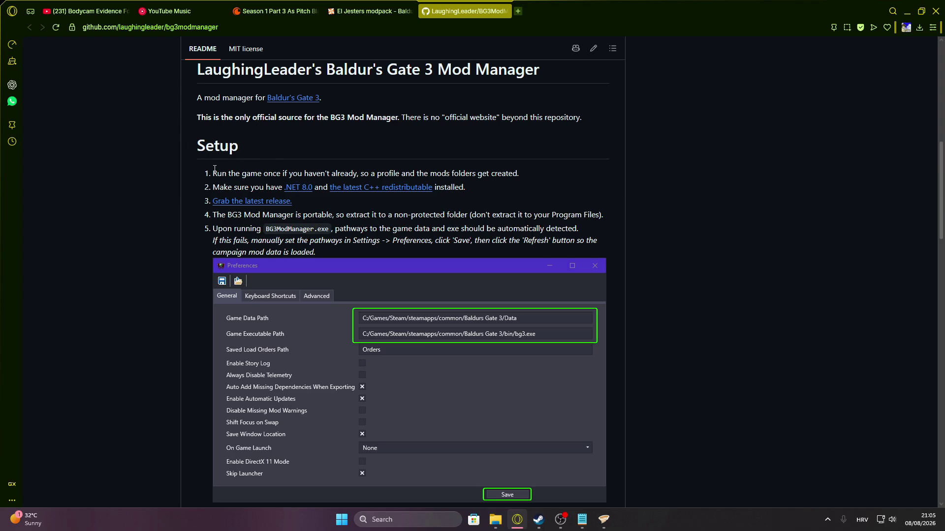
Step: Download the latest BG3ModManager release and open BG3ModManager_Latest.zip
scroll(215, 169, "down", 1)
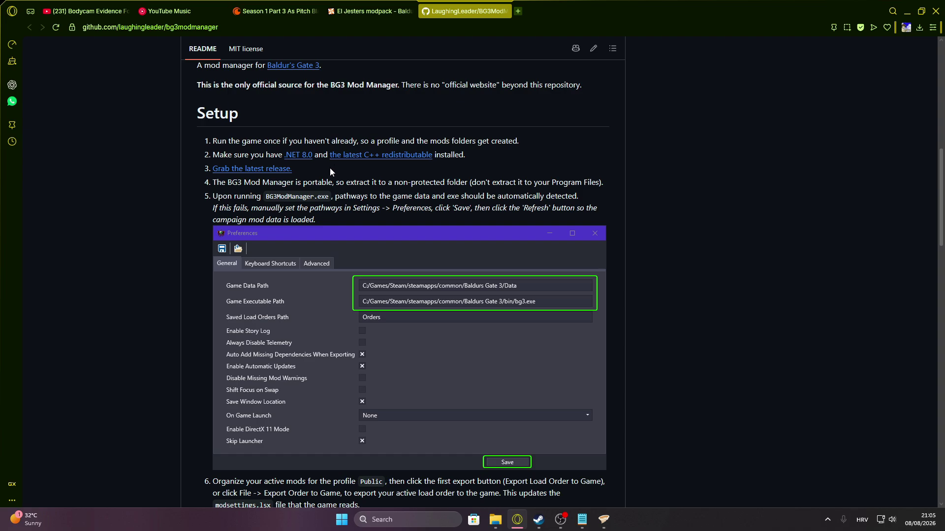
left_click(239, 170)
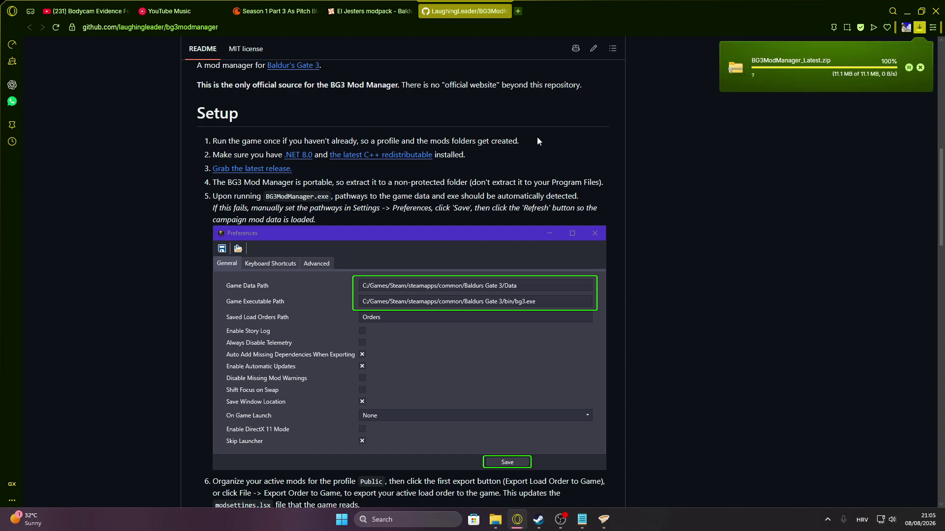
left_click(812, 76)
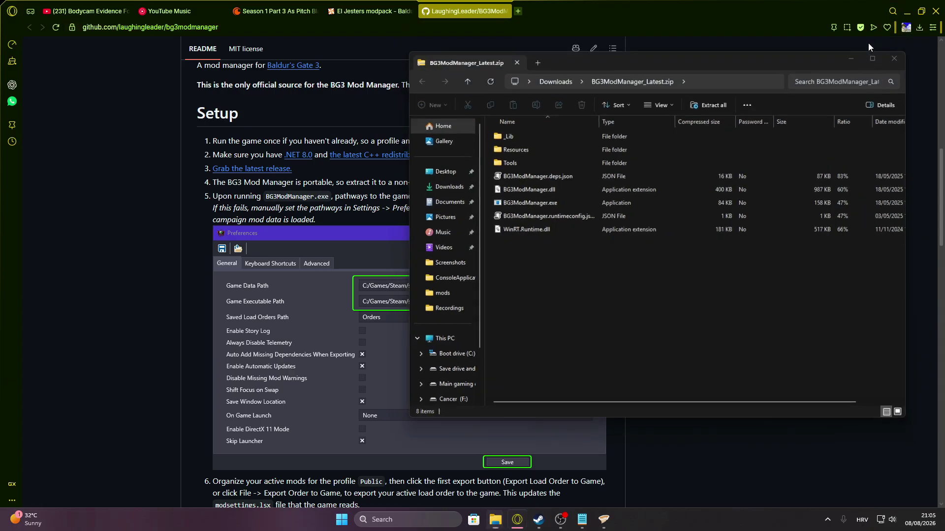
Step: Return to the BG3ModManager README and read setup step 5 on automatic path detection and setting the game pathways manually
left_click(864, 42)
scroll(284, 184, "down", 2)
scroll(197, 136, "down", 1)
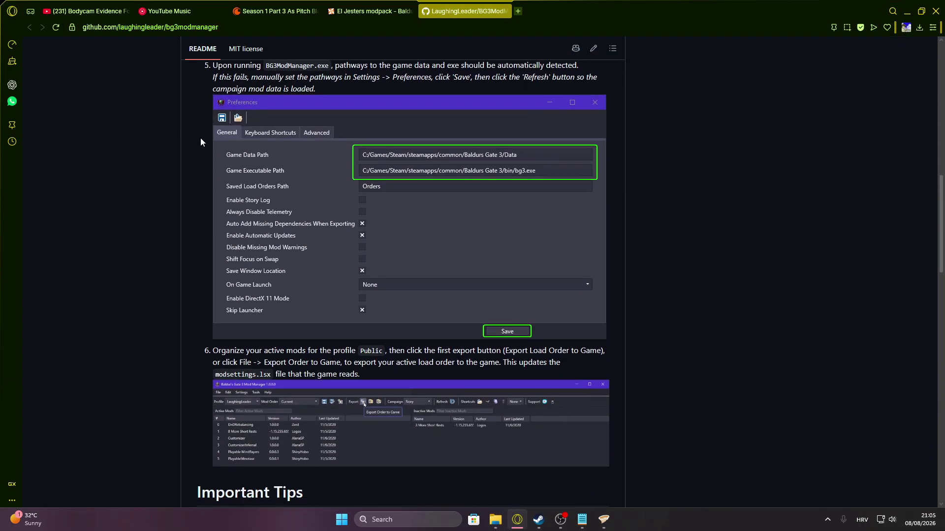
scroll(198, 123, "up", 1)
left_click_drag(233, 114, 565, 124)
left_click(565, 124)
left_click_drag(364, 115, 487, 115)
left_click(481, 130)
left_click_drag(215, 125, 401, 137)
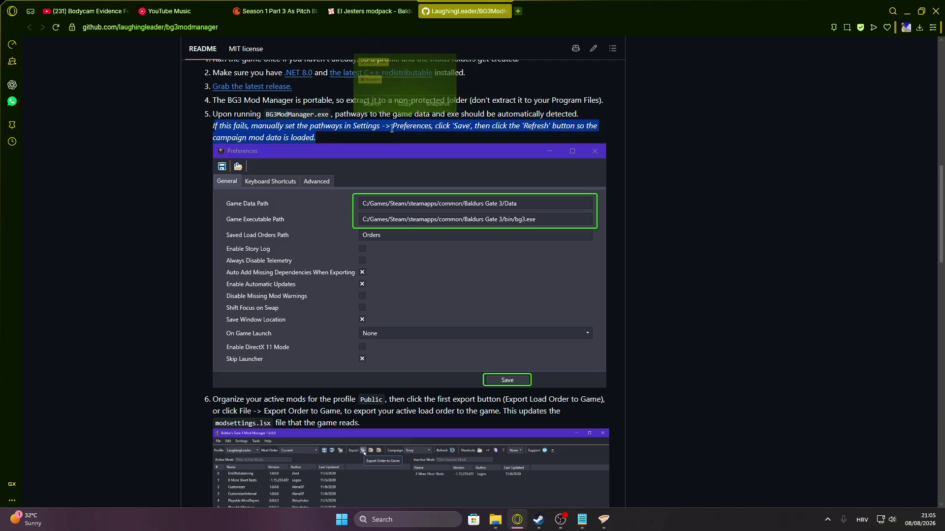
Step: Examine the README's fallback instructions for setting pathways in Preferences, including the example game data and executable paths
left_click(402, 136)
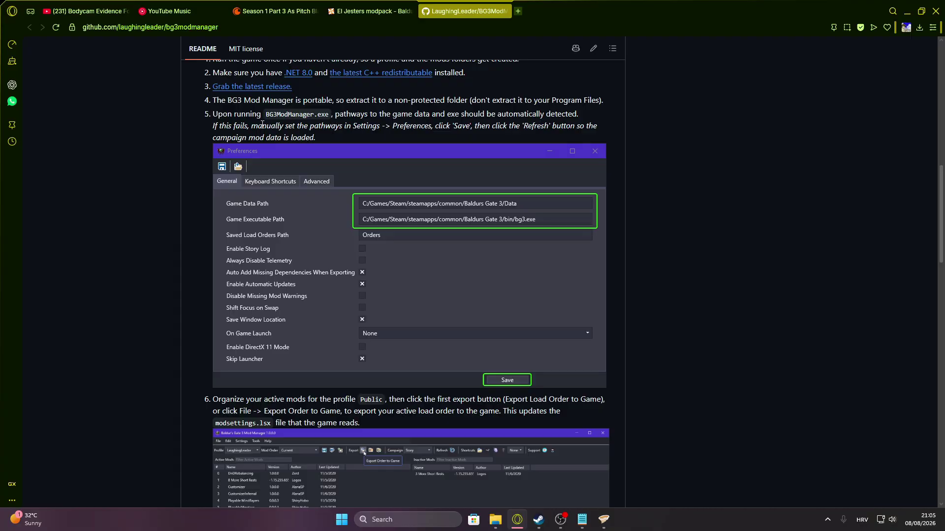
left_click_drag(215, 126, 442, 136)
left_click(467, 138)
left_click_drag(376, 114, 568, 128)
left_click(718, 121)
left_click_drag(235, 126, 342, 127)
scroll(351, 134, "down", 5)
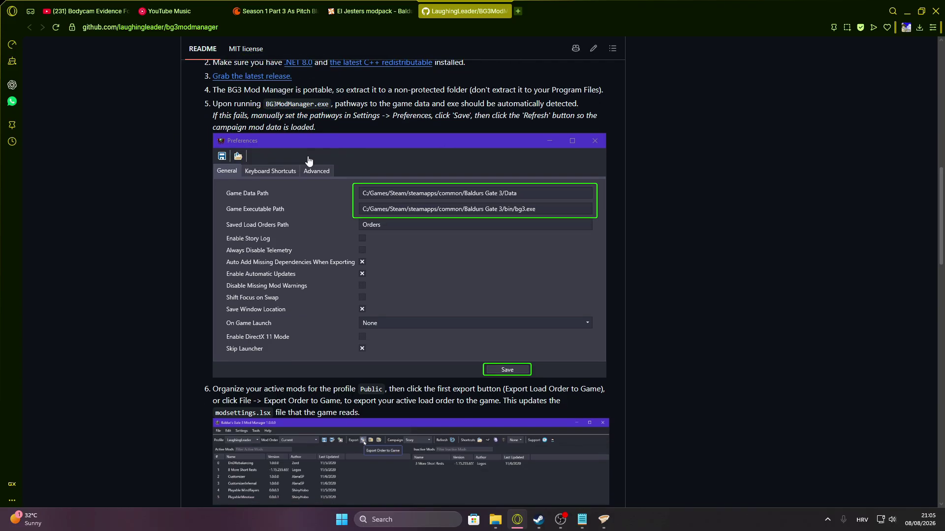
scroll(427, 187, "up", 3)
scroll(390, 259, "up", 2)
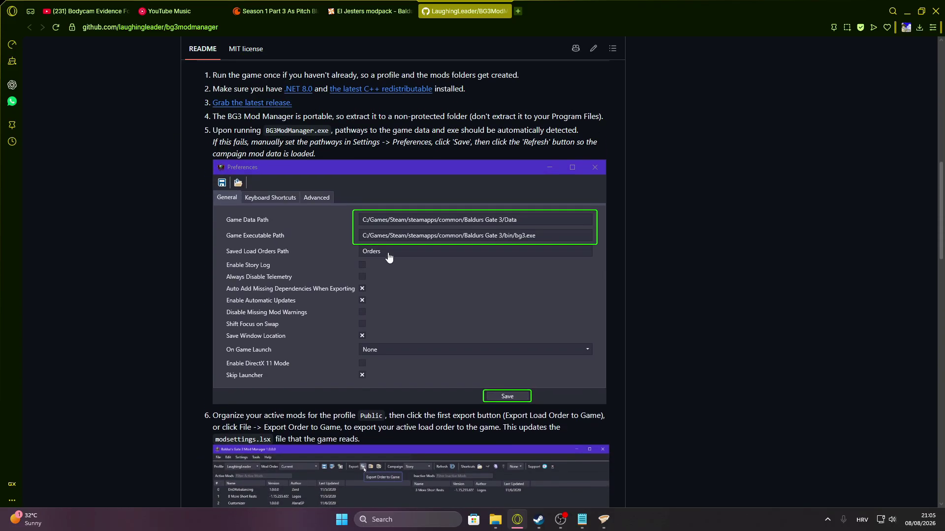
scroll(480, 274, "up", 2)
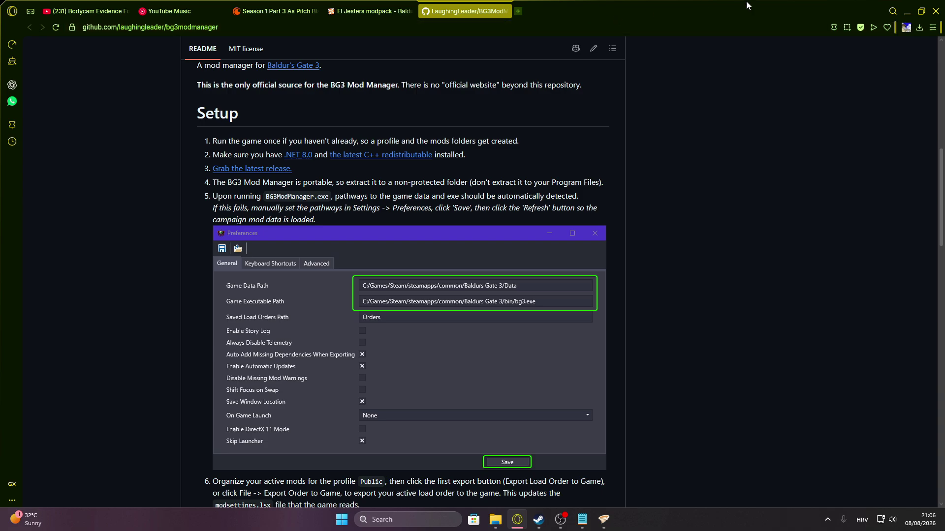
Step: Bring up the BG3ModManager_Latest.zip window over the desktop, then create and open a desktop folder named Bg3mm2
left_click(907, 11)
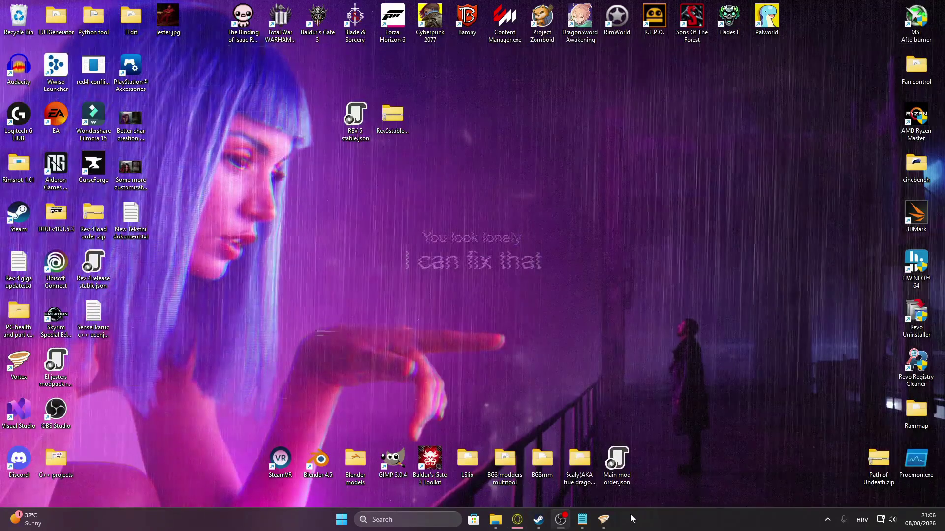
mouse_move(497, 516)
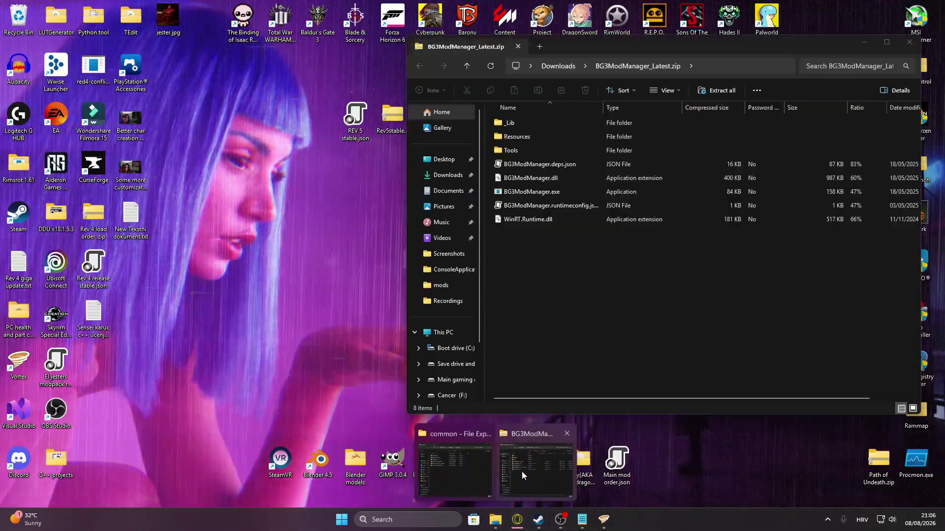
left_click(522, 474)
left_click_drag(619, 37, 631, 24)
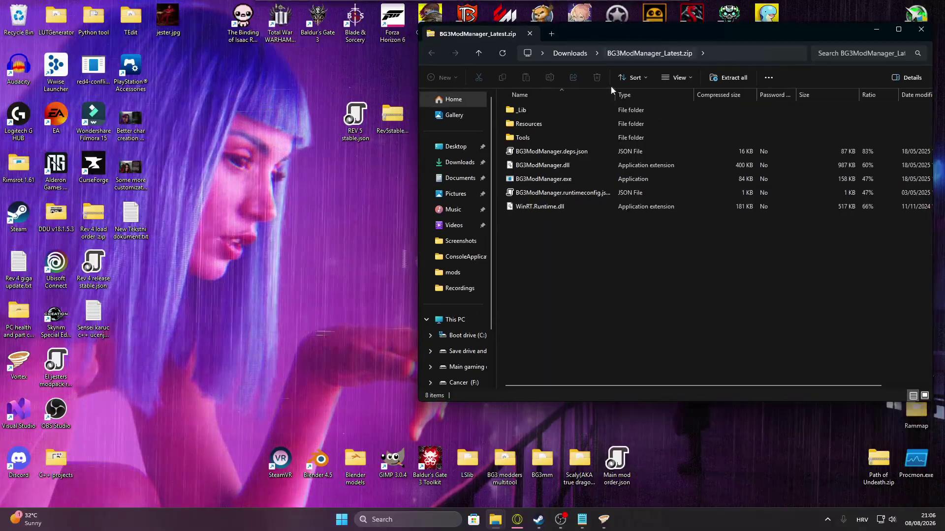
right_click(211, 127)
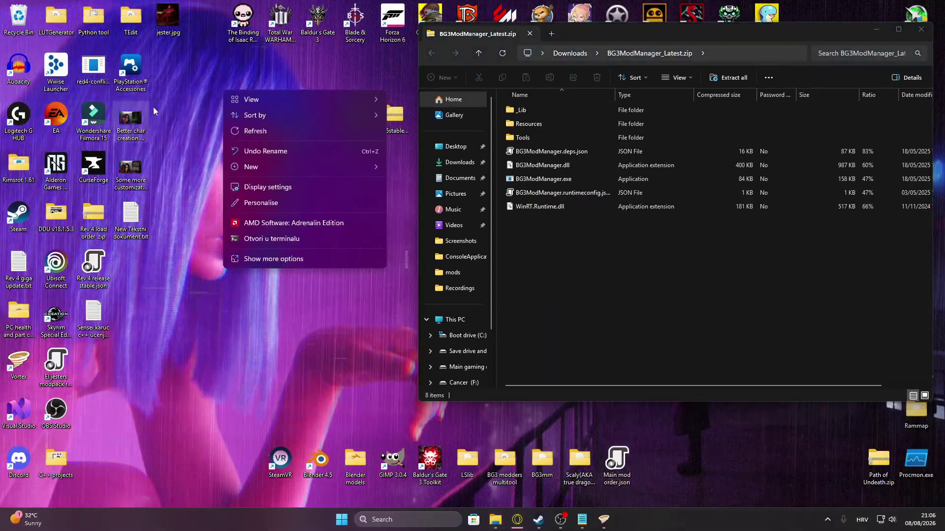
mouse_move(252, 168)
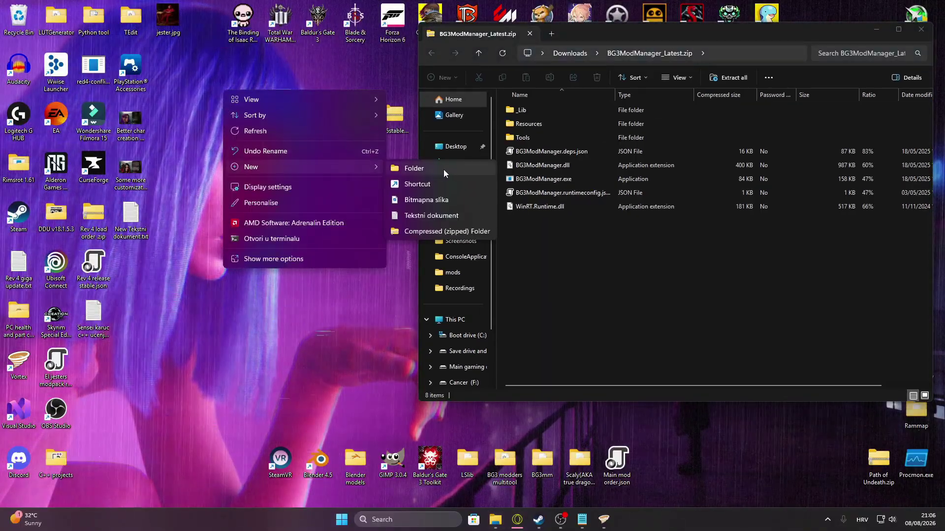
left_click(416, 166)
type("Bg3mm2")
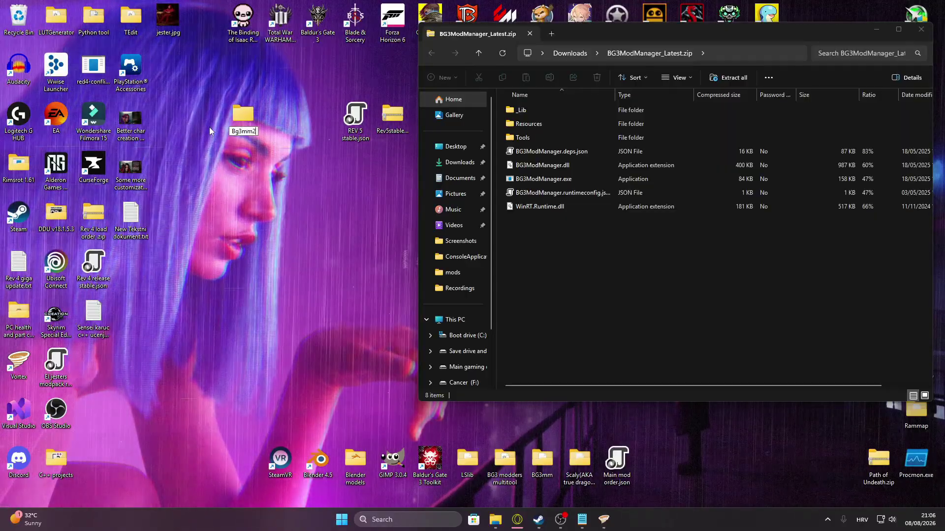
key("Return")
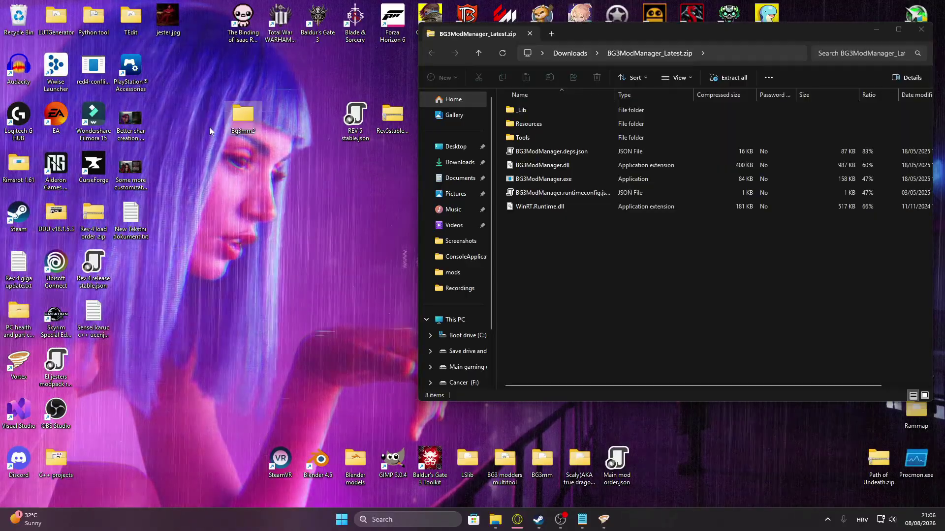
key("Return")
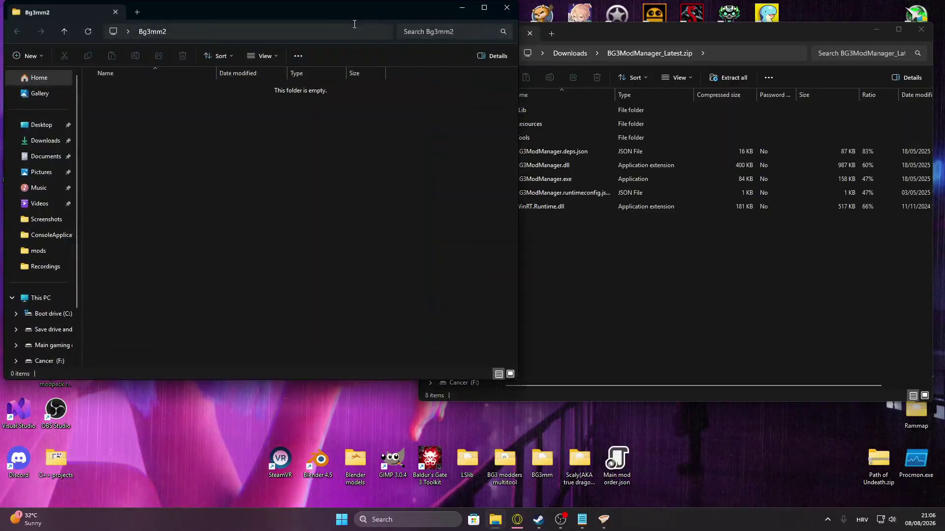
Step: Extract all contents of BG3ModManager_Latest.zip into the Bg3mm2 folder and close the archive window
left_click_drag(612, 313, 231, 236)
left_click_drag(268, 56, 369, 62)
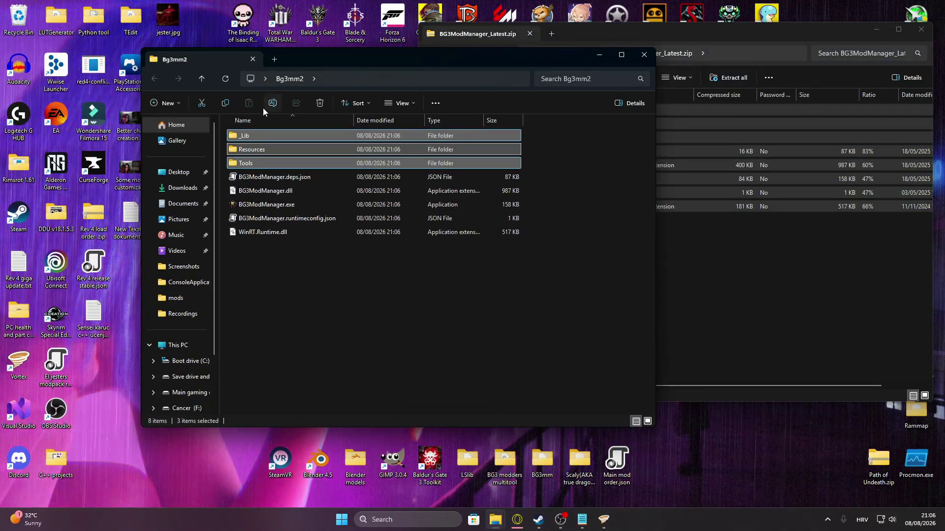
left_click(660, 353)
left_click_drag(280, 255, 645, 190)
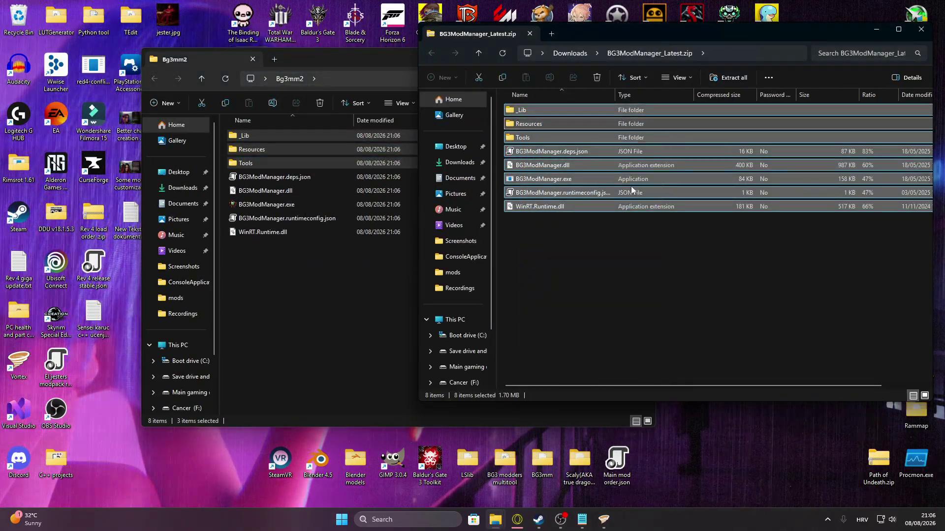
left_click(607, 265)
left_click_drag(719, 37, 596, 89)
left_click(797, 81)
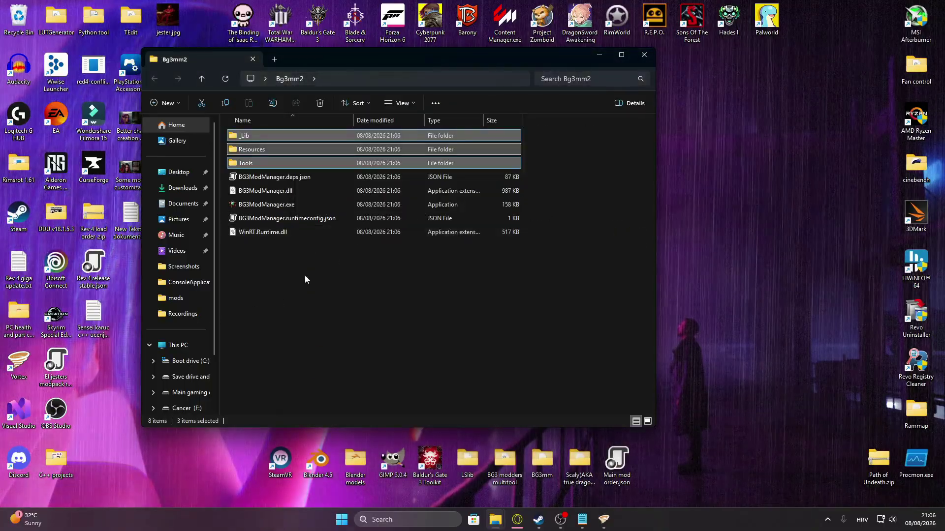
Step: Launch BG3ModManager.exe from the Bg3mm2 folder, dismiss the missing mods list, and export the load order to the game
double_click(266, 204)
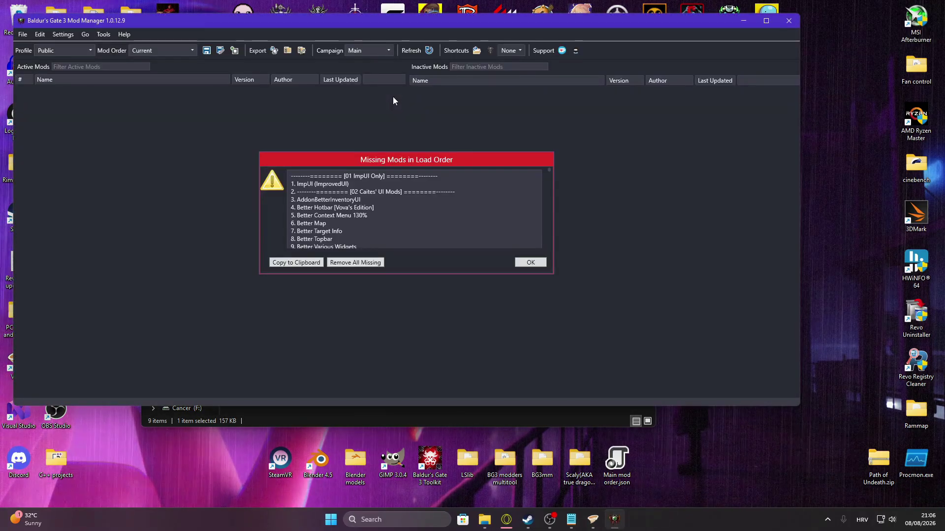
scroll(418, 204, "down", 20)
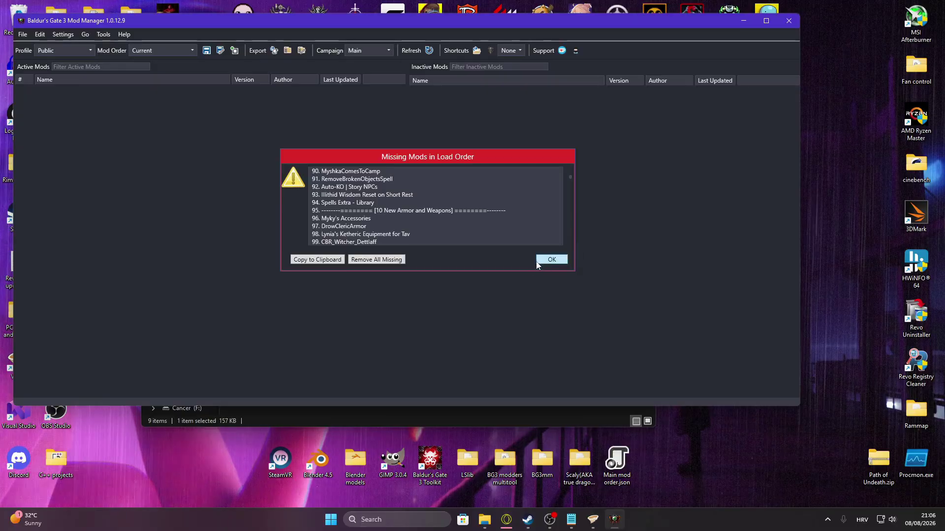
left_click(549, 260)
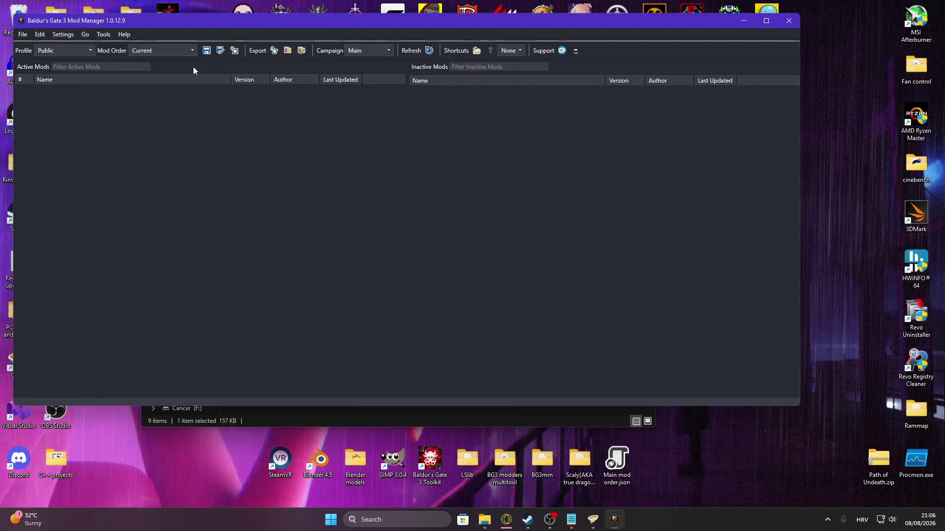
left_click(274, 50)
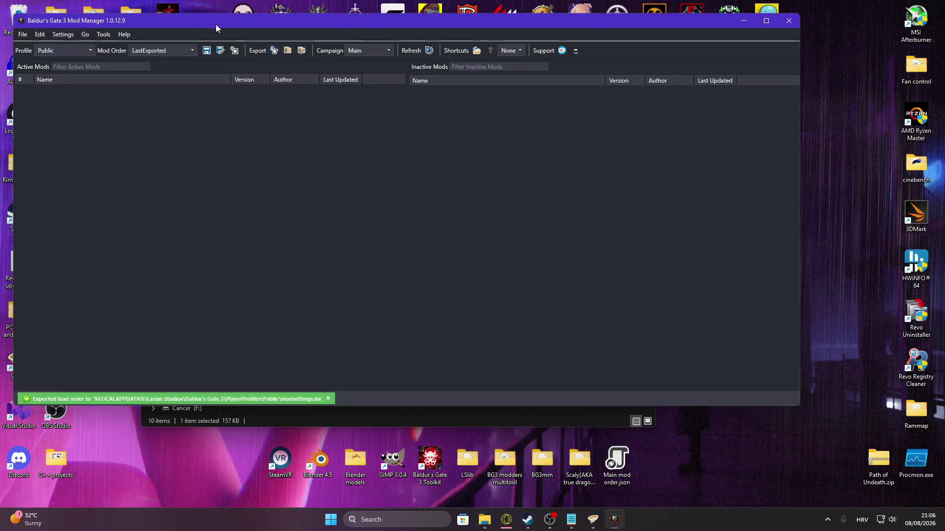
left_click_drag(215, 28, 299, 57)
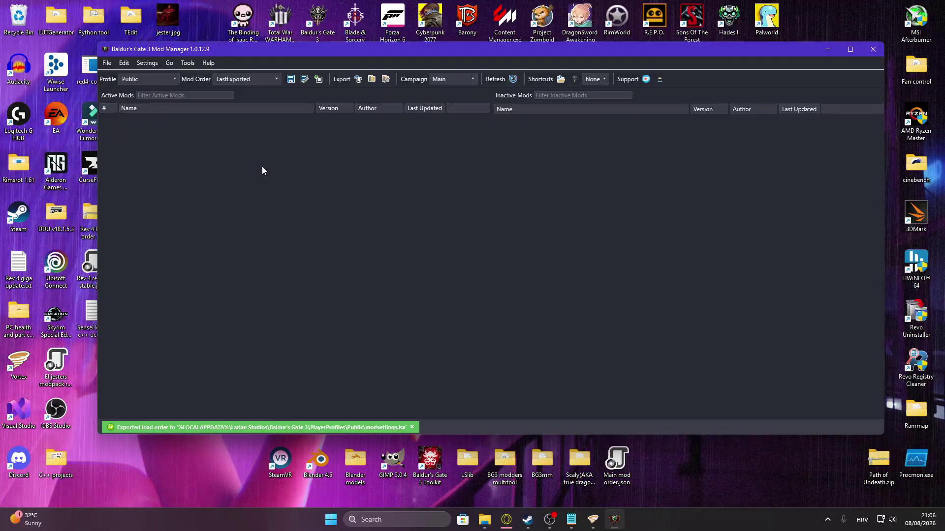
Step: Switch to Steam, browse Baldur's Gate 3's local files, and open the game's Data folder
mouse_move(484, 520)
mouse_move(471, 448)
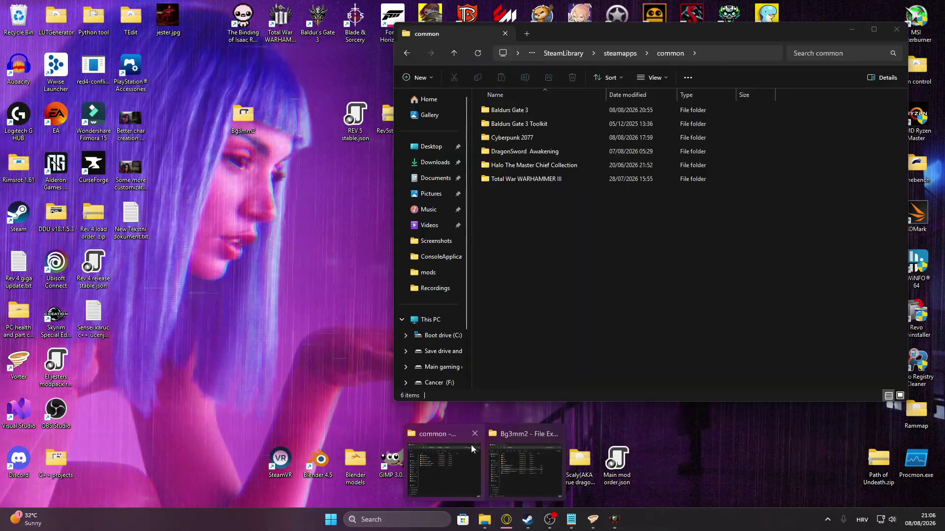
left_click(527, 520)
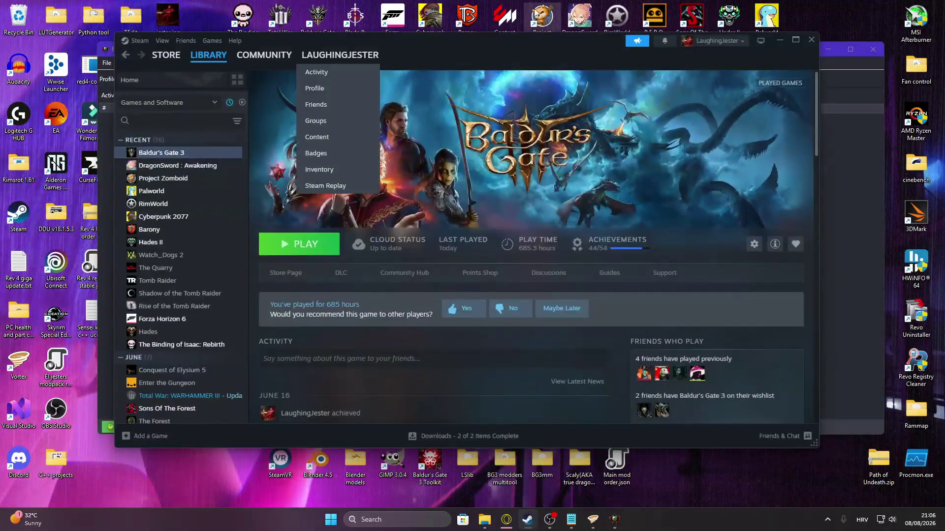
right_click(136, 154)
mouse_move(202, 232)
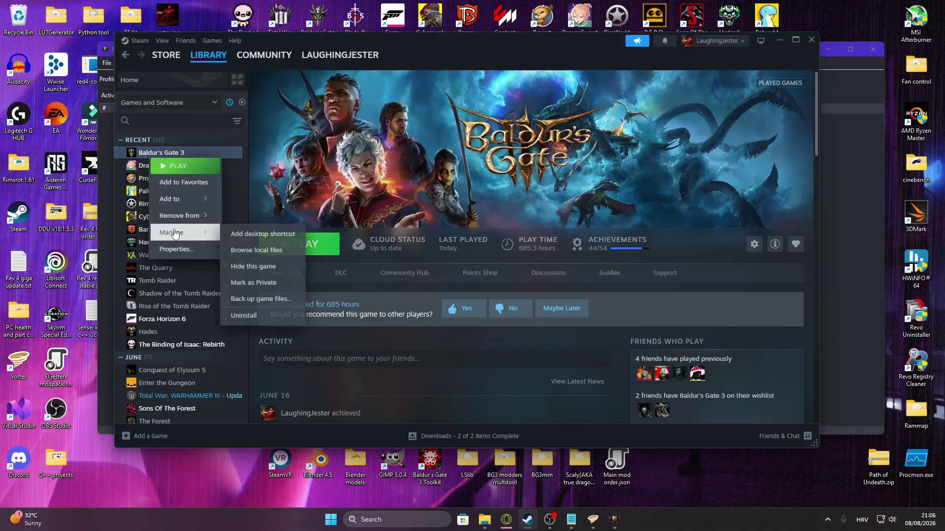
left_click(288, 251)
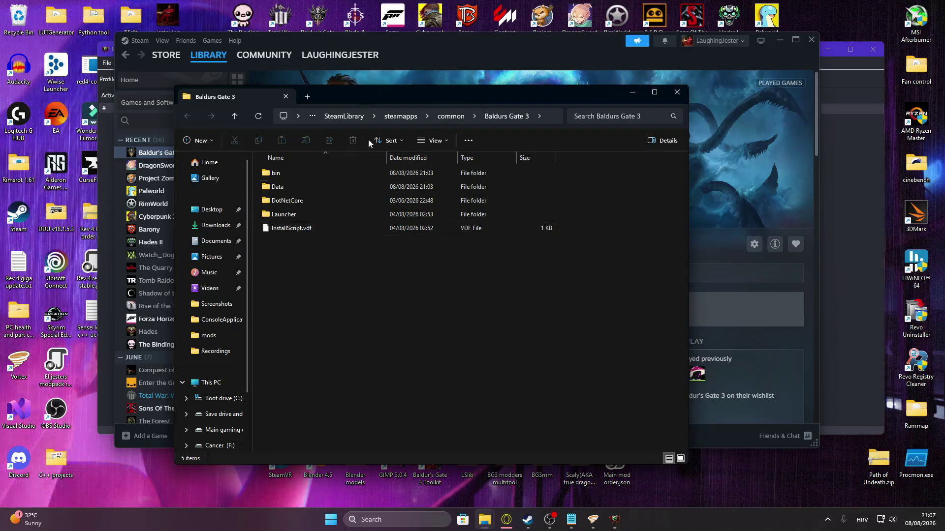
double_click(275, 186)
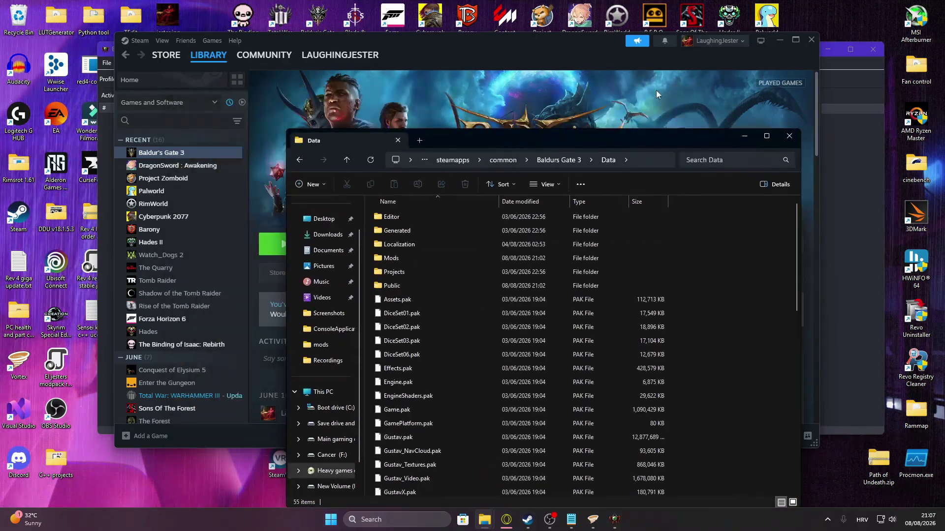
Step: Copy the full path of the Baldurs Gate 3 Data folder and minimize the Steam and folder windows
left_click(781, 40)
left_click_drag(557, 148, 594, 146)
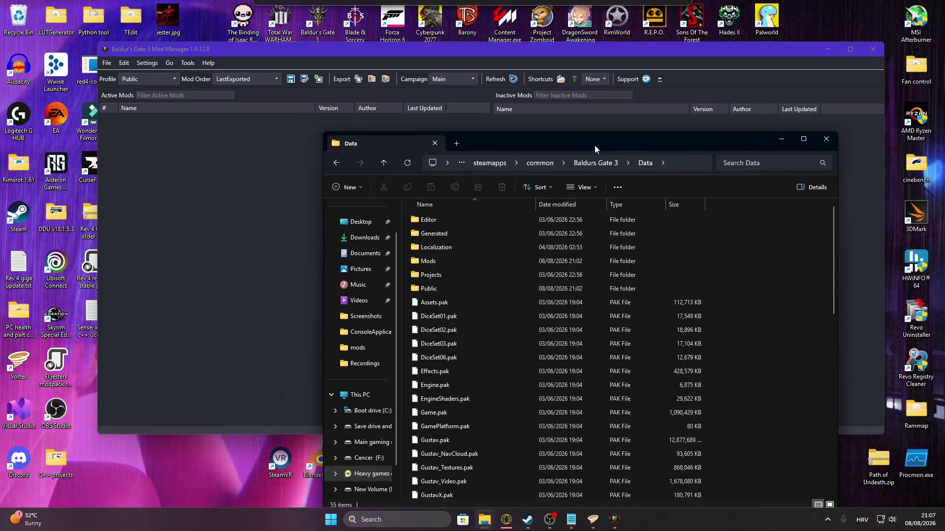
left_click_drag(757, 144, 736, 123)
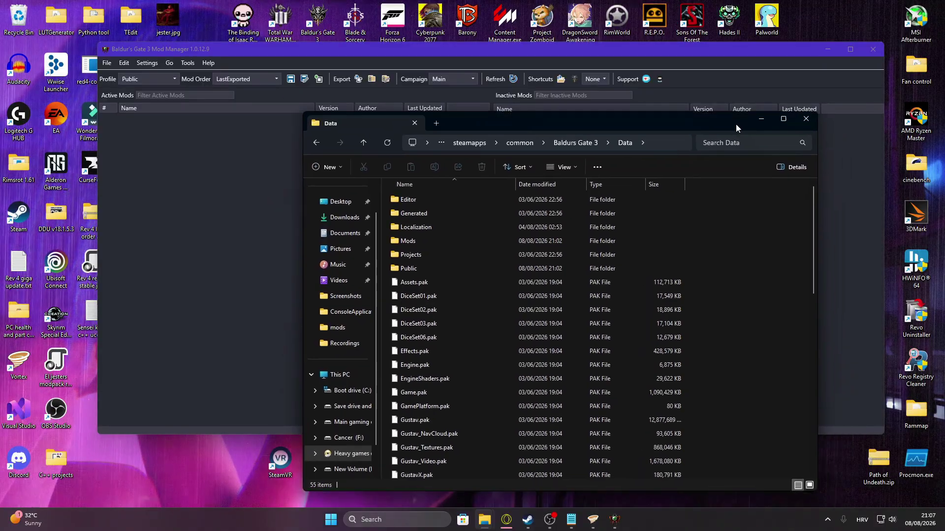
left_click(619, 144)
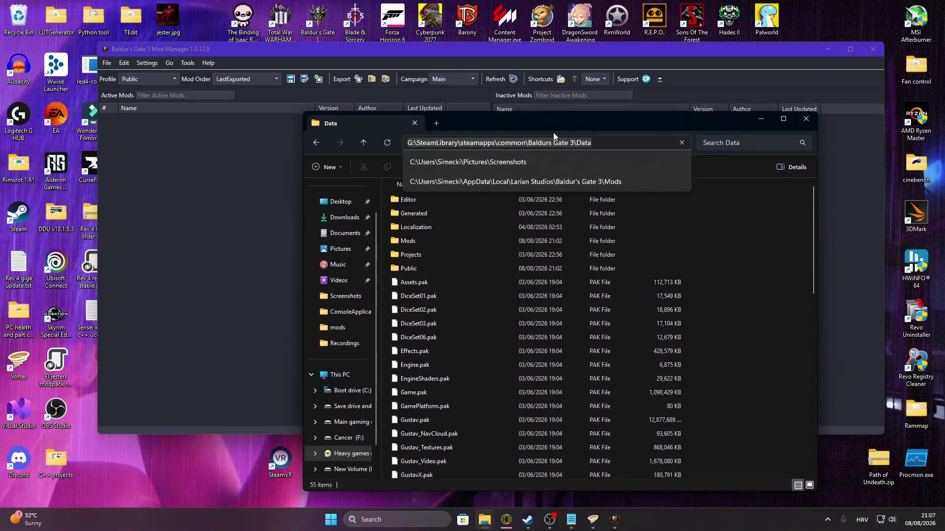
right_click(448, 140)
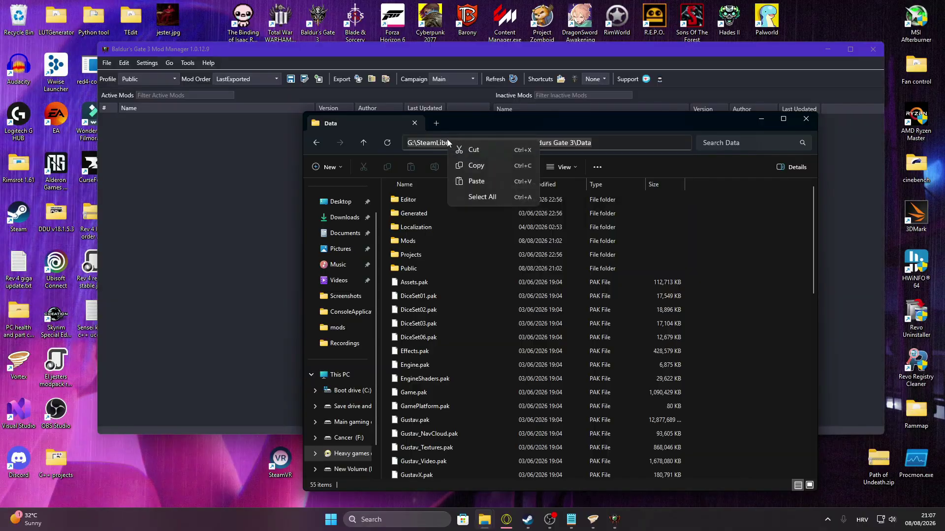
left_click(474, 170)
left_click(760, 115)
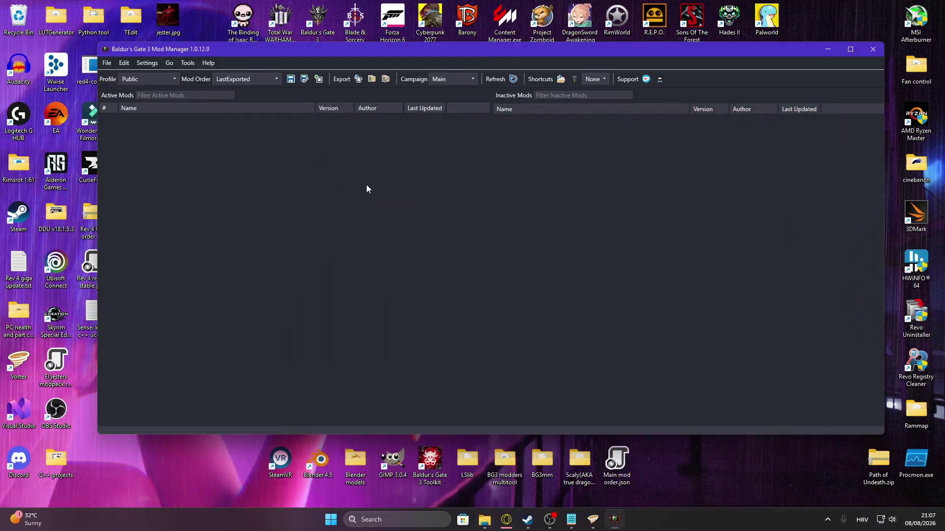
Step: Open the mod manager's Preferences and clear the Game Data Path and Game Executable Path
left_click(147, 63)
left_click(167, 75)
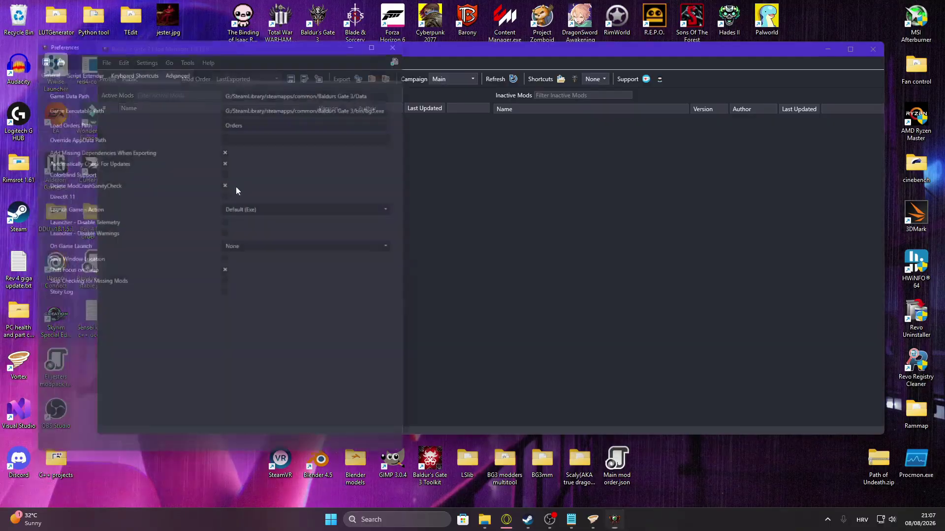
left_click_drag(235, 33, 463, 56)
left_click(624, 110)
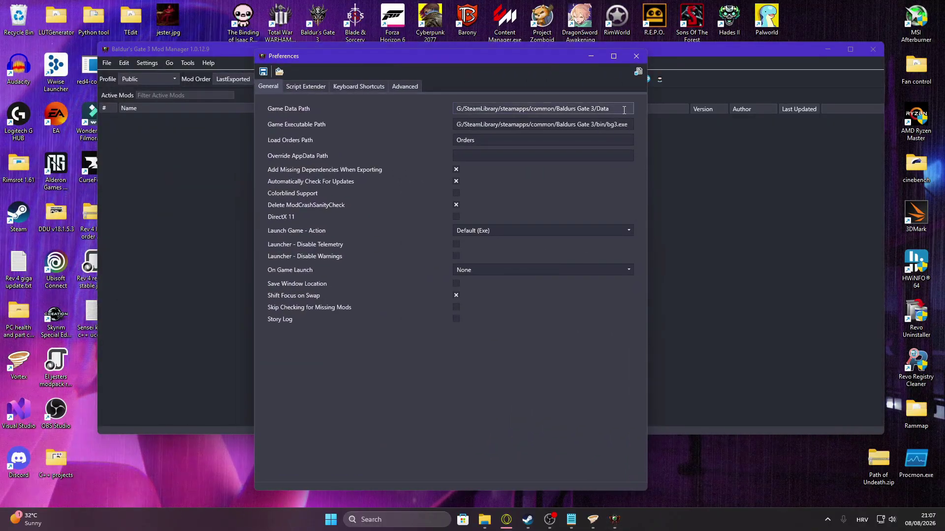
key("BackSpace")
left_click(611, 123)
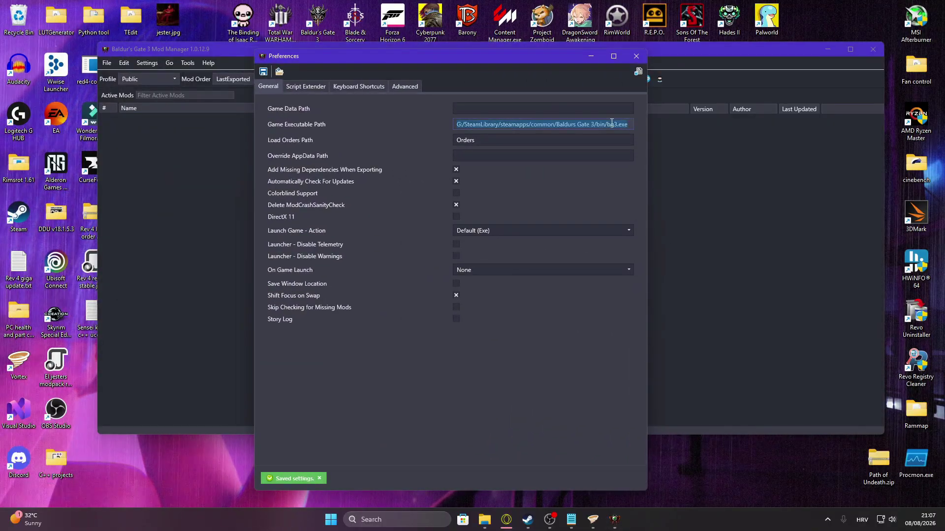
key("BackSpace")
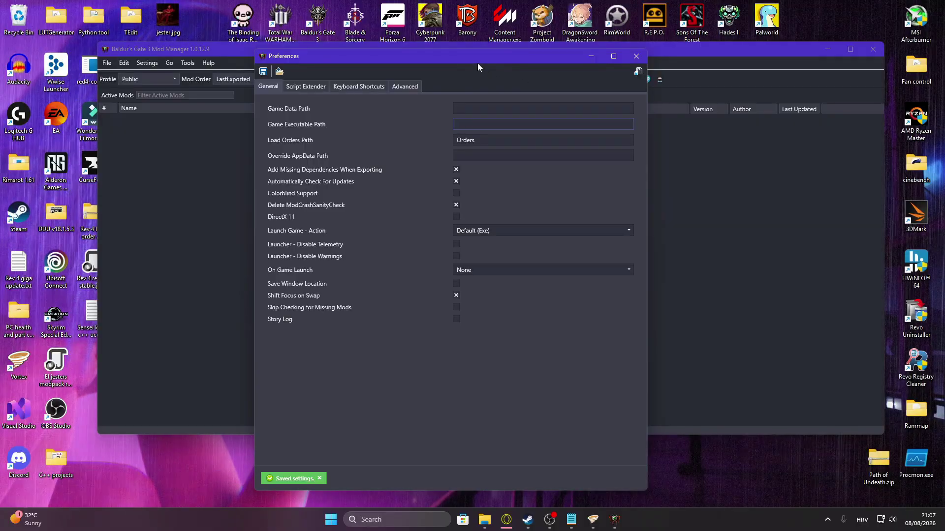
Step: Set the Game Data Path to the copied folder path G:\SteamLibrary\steamapps\common\Baldurs Gate 3\Data
left_click_drag(477, 60, 501, 54)
left_click(521, 104)
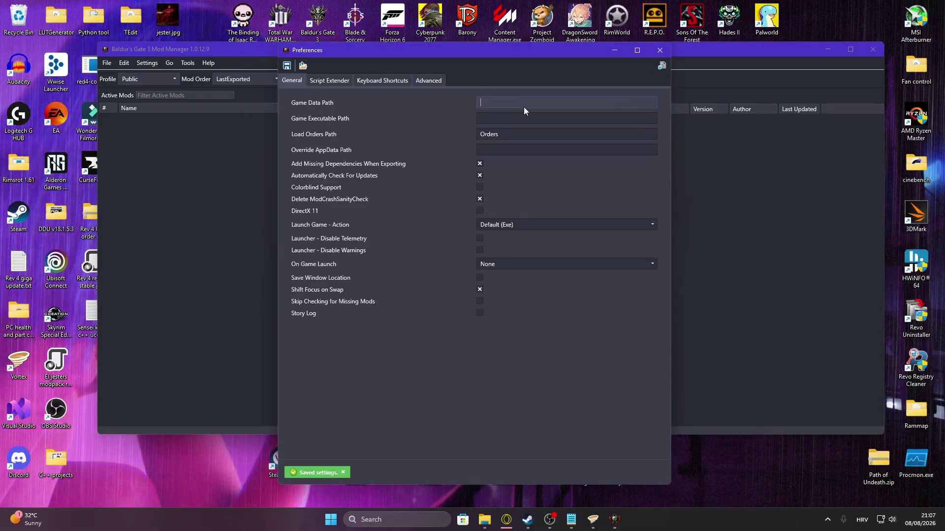
right_click(504, 104)
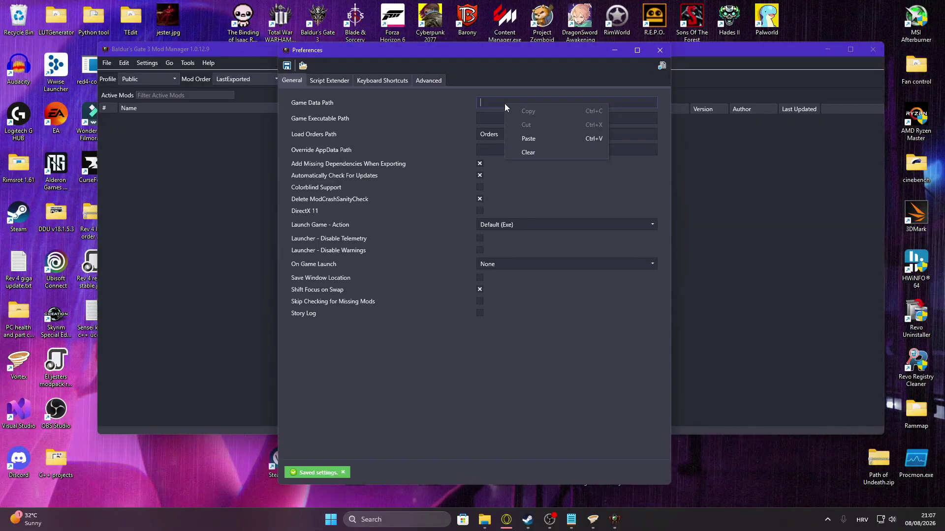
left_click(541, 139)
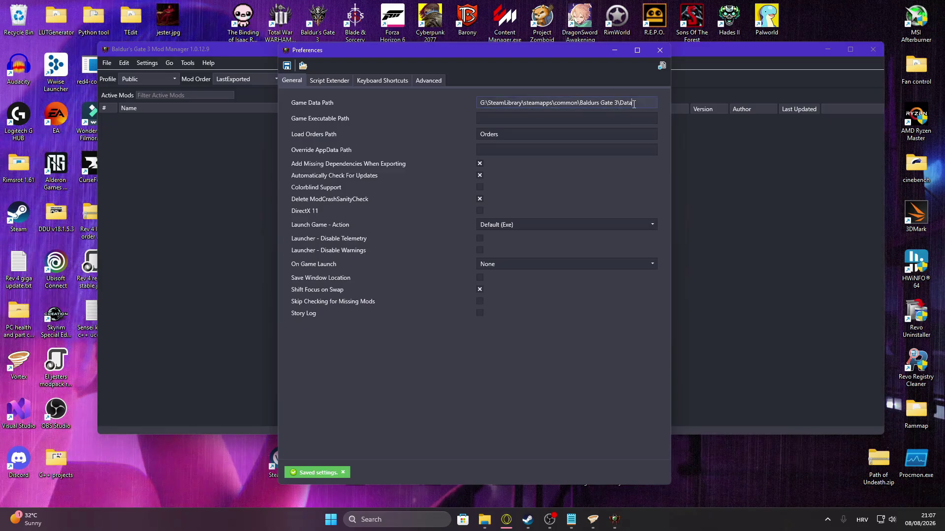
left_click_drag(635, 103, 468, 102)
left_click(381, 122)
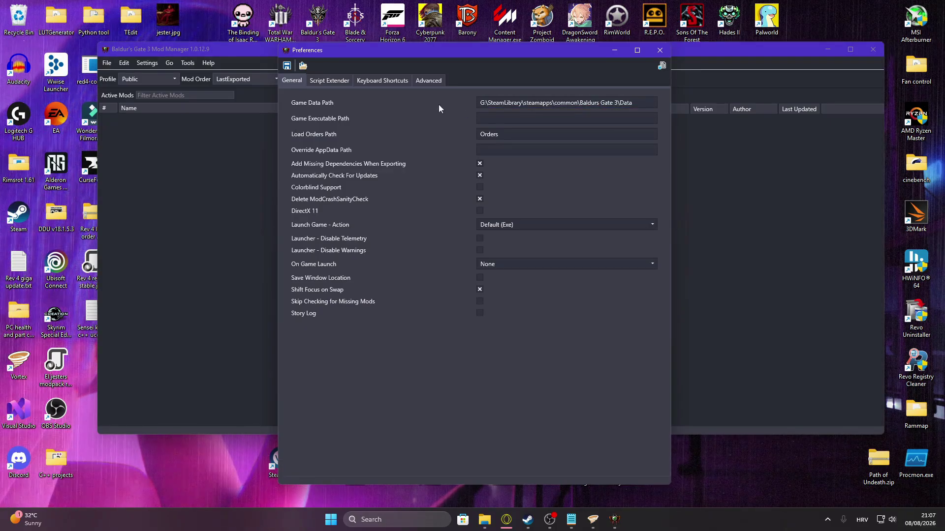
Step: Switch to the Data folder window, go to Baldurs Gate 3's bin folder, and copy its full path before minimizing the window
left_click_drag(463, 50, 667, 84)
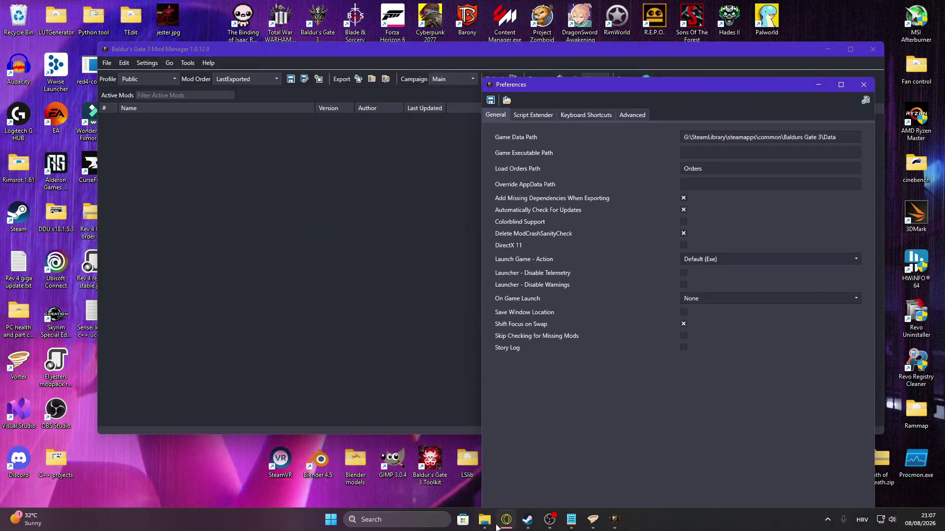
mouse_move(485, 519)
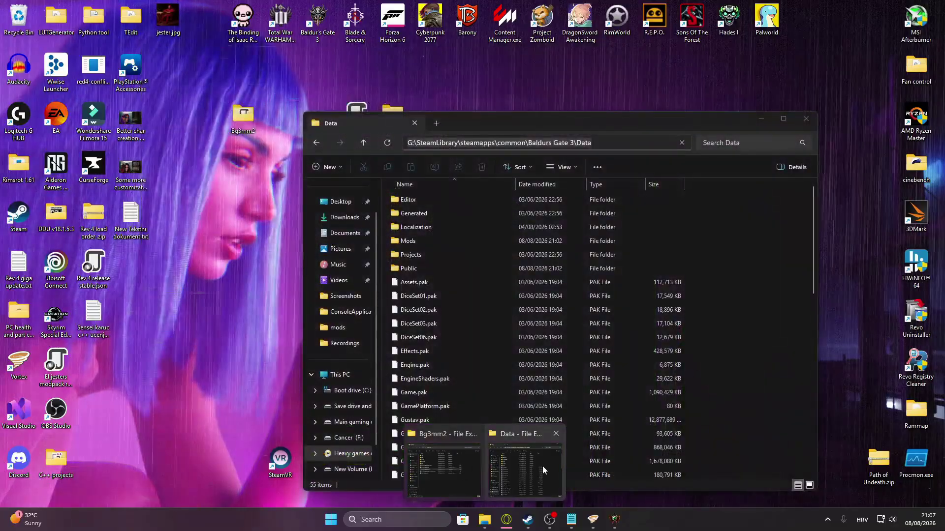
left_click(542, 469)
left_click_drag(530, 116, 397, 92)
left_click(183, 119)
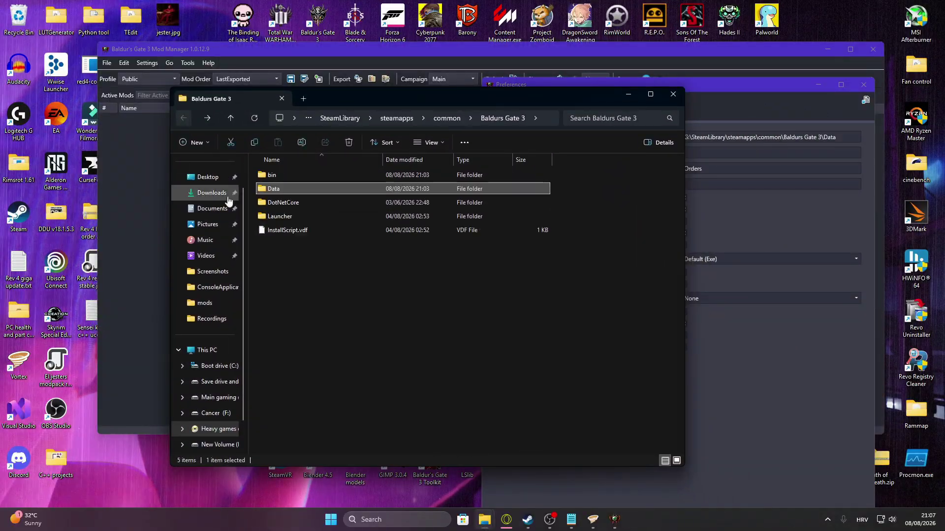
double_click(298, 173)
left_click(526, 119)
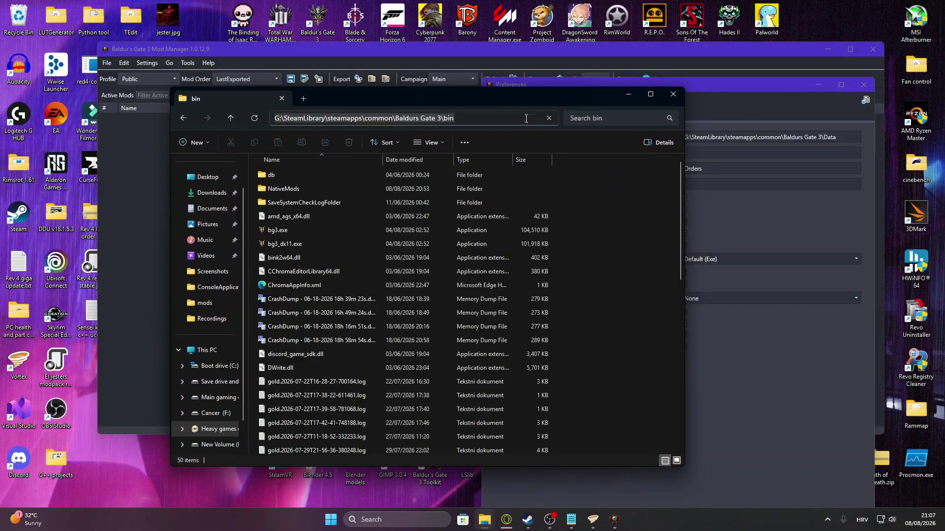
right_click(359, 120)
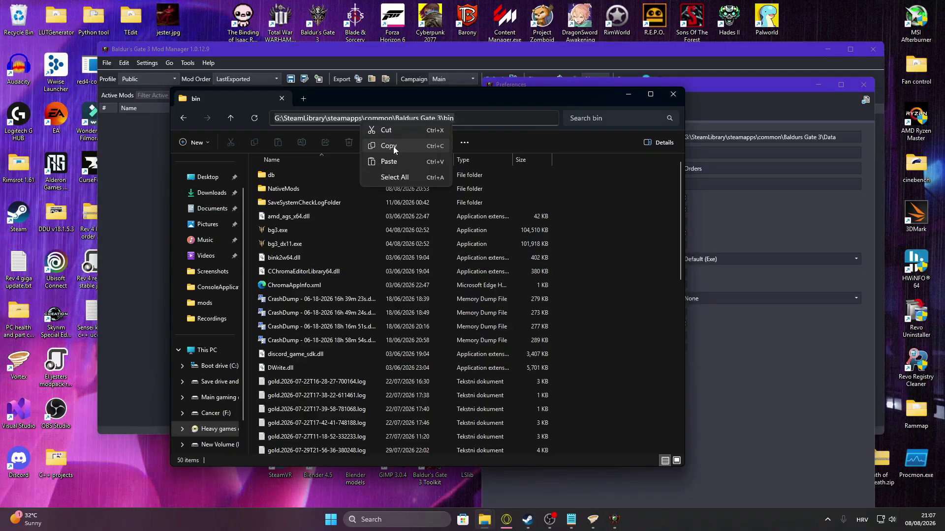
left_click(393, 147)
left_click(629, 94)
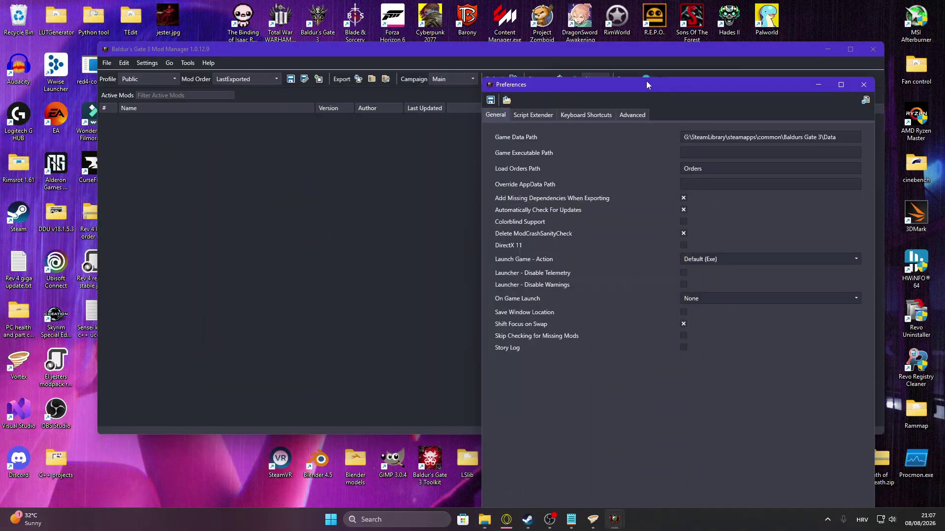
Step: Set the Game Executable Path to the copied bin folder path followed by /bg3.exe and save the preferences
left_click_drag(647, 85, 418, 70)
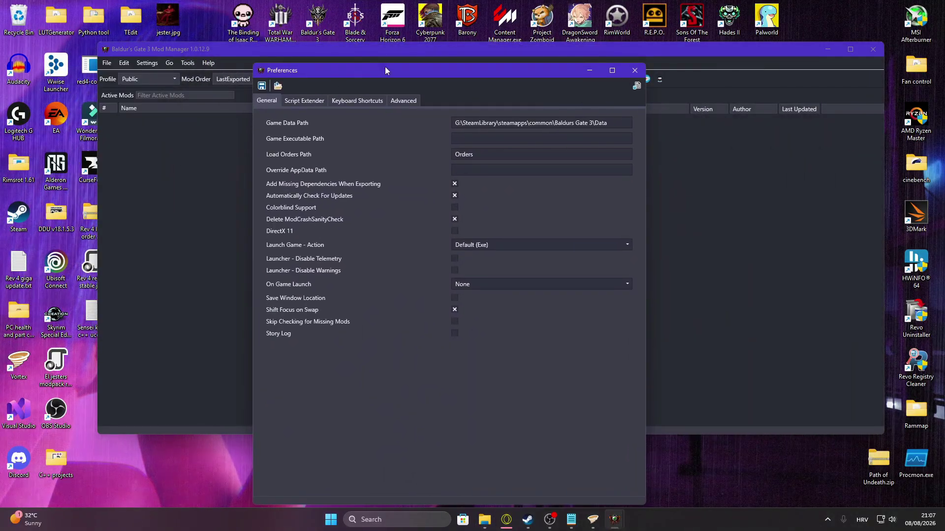
left_click(481, 140)
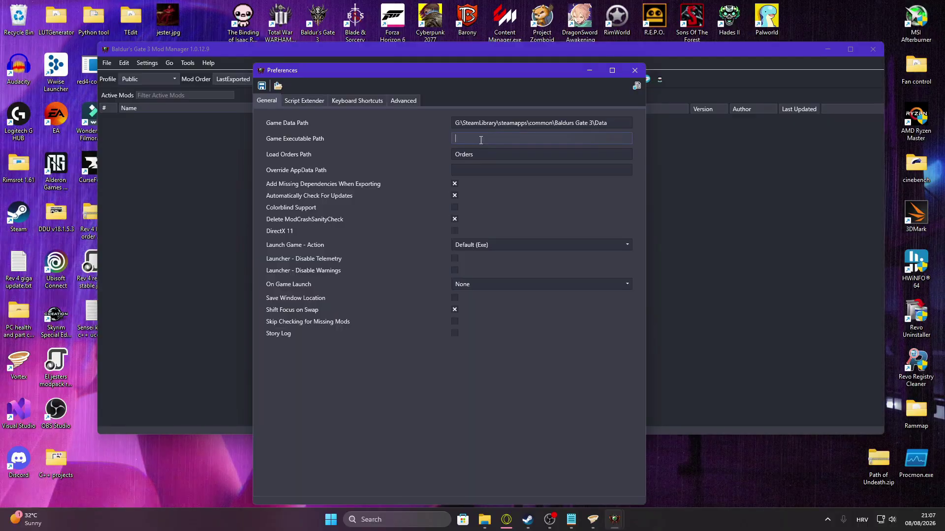
right_click(480, 140)
left_click(515, 176)
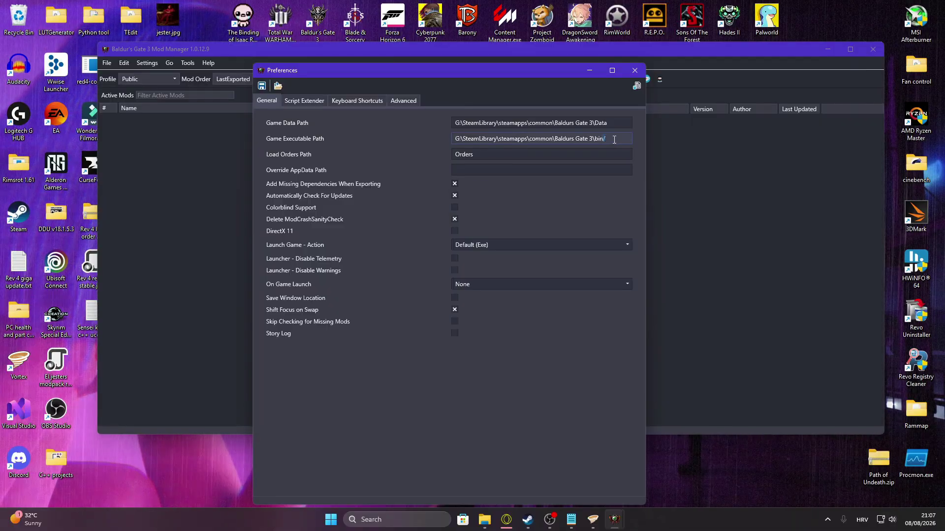
type("bg")
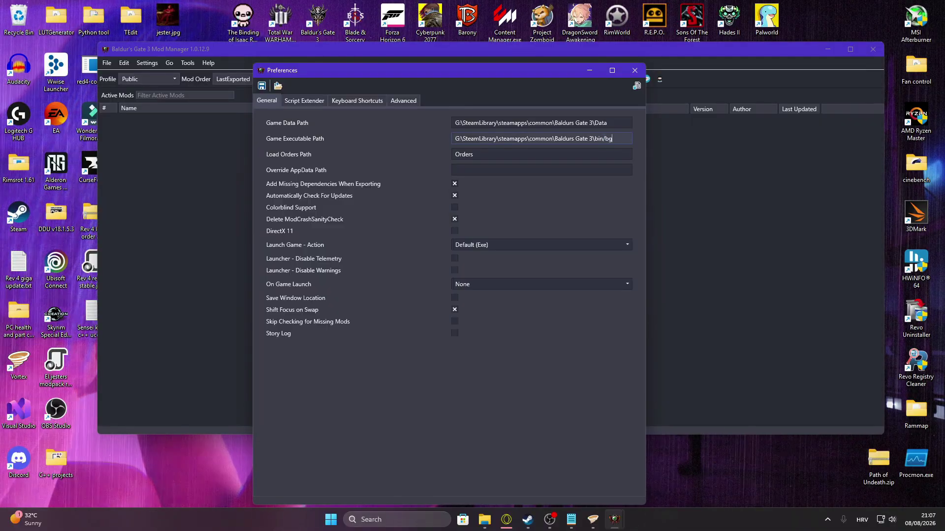
type("3.exed")
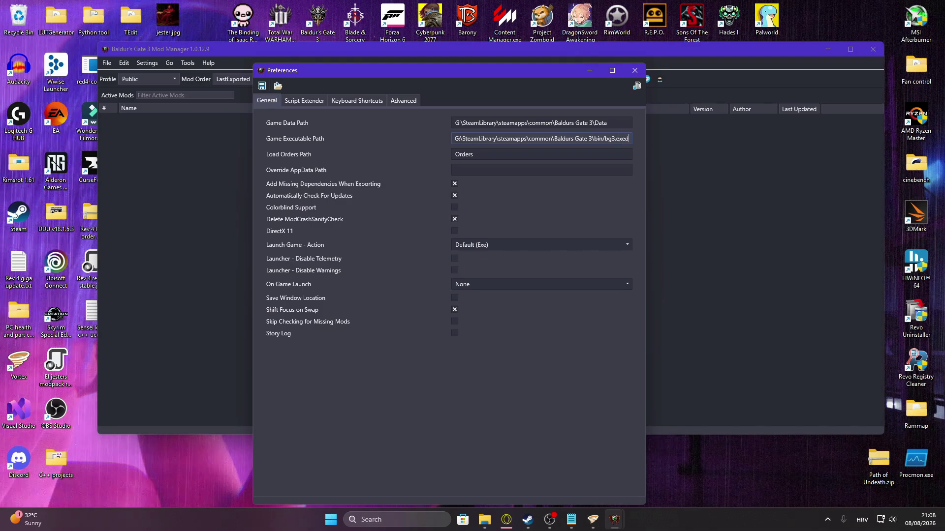
key("BackSpace")
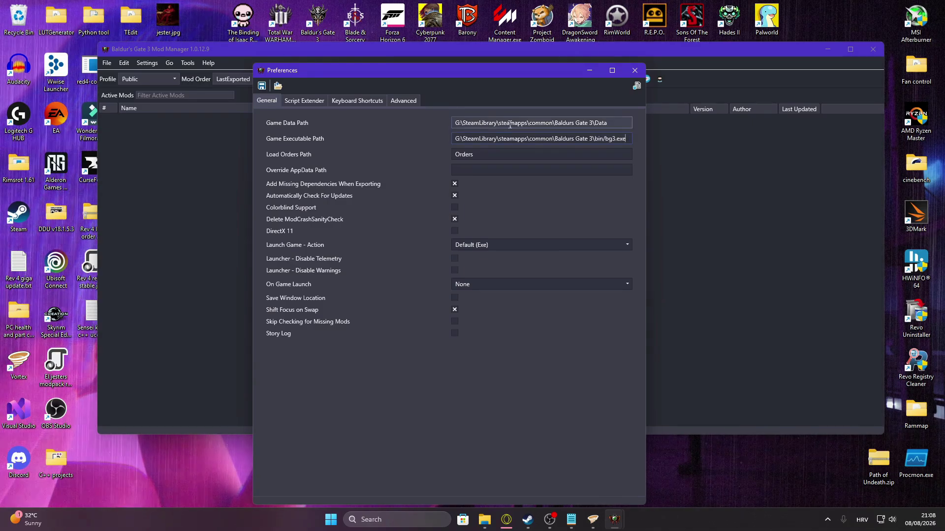
left_click(261, 85)
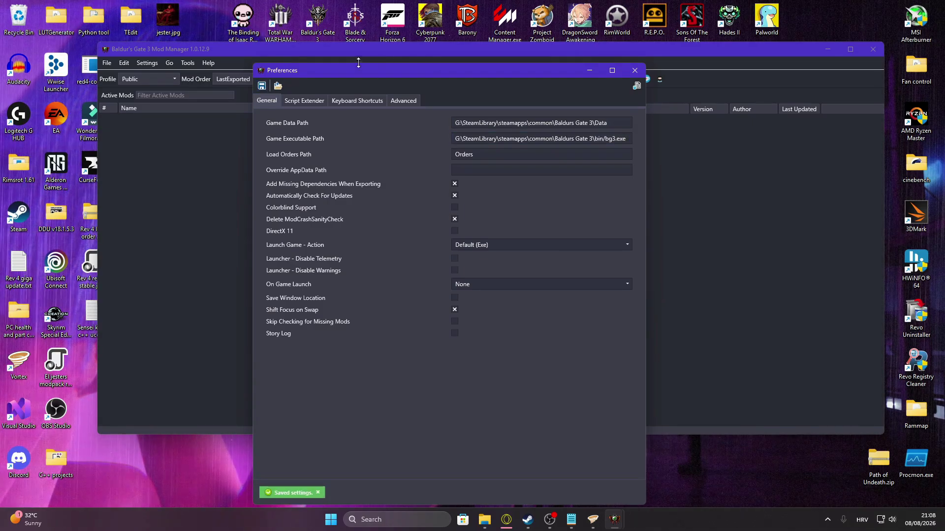
Step: Review the General path settings and the Script Extender settings in the Preferences
left_click_drag(322, 64, 317, 57)
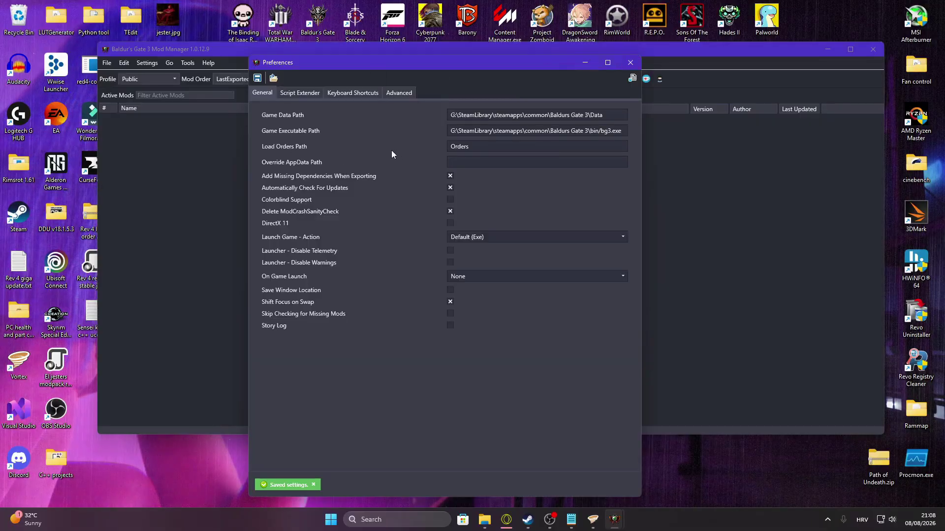
left_click(317, 98)
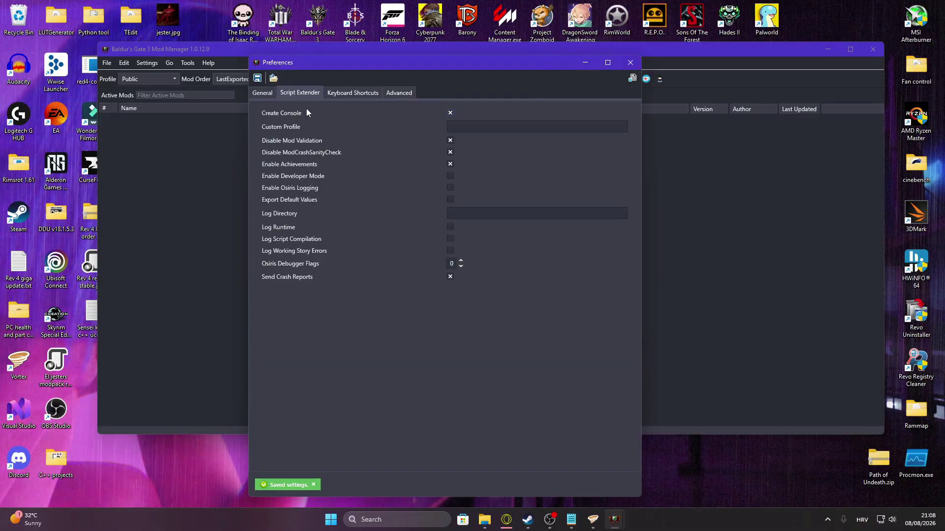
left_click(262, 93)
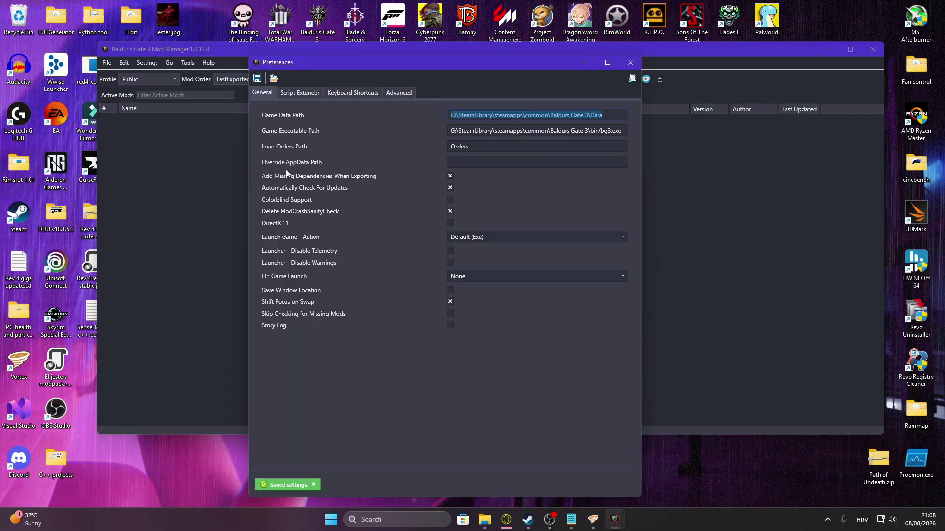
left_click_drag(396, 64, 351, 60)
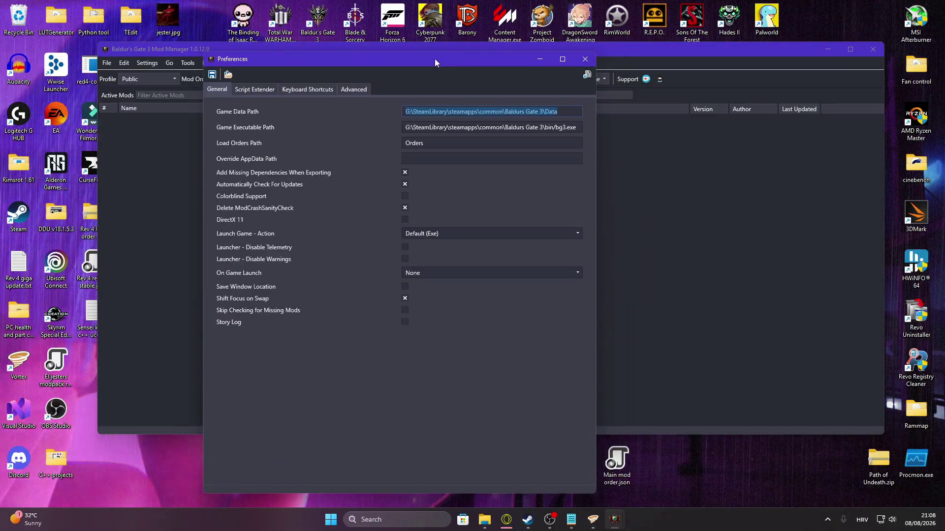
left_click_drag(434, 58, 386, 59)
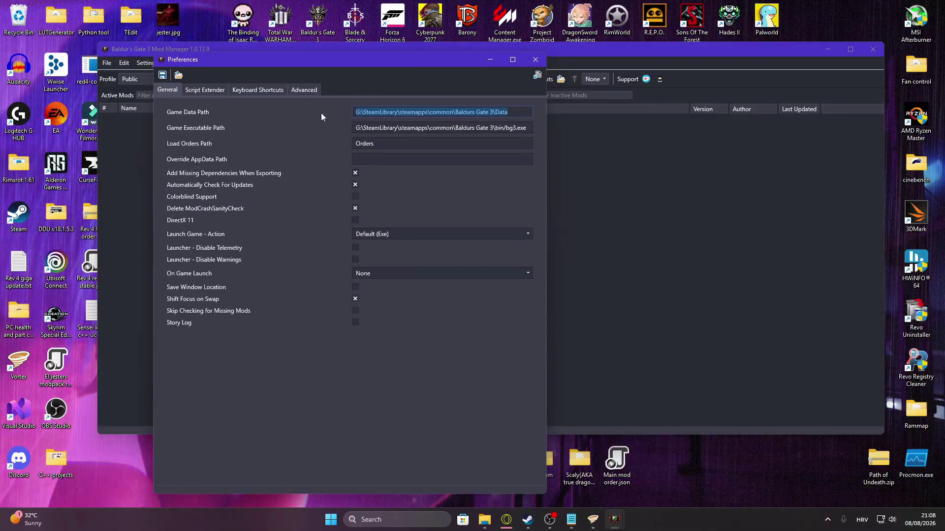
left_click(277, 137)
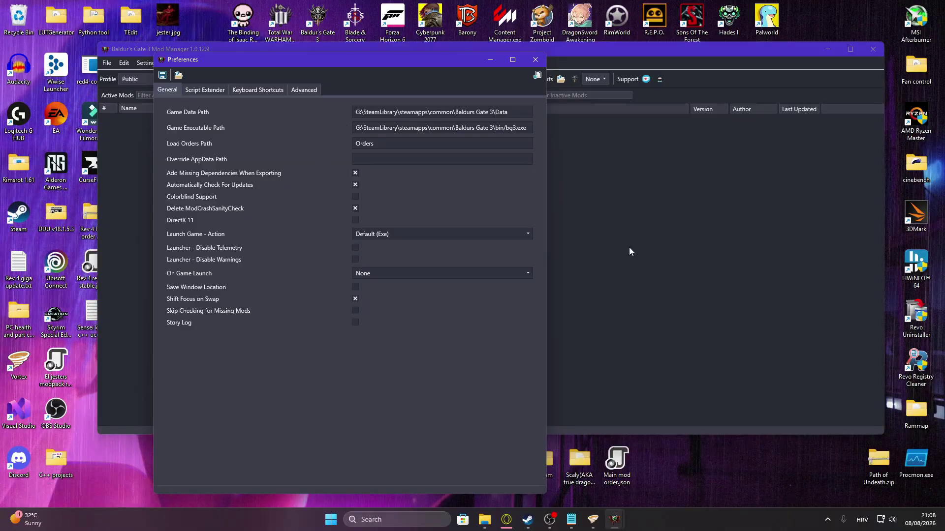
key("ctrl+Tab")
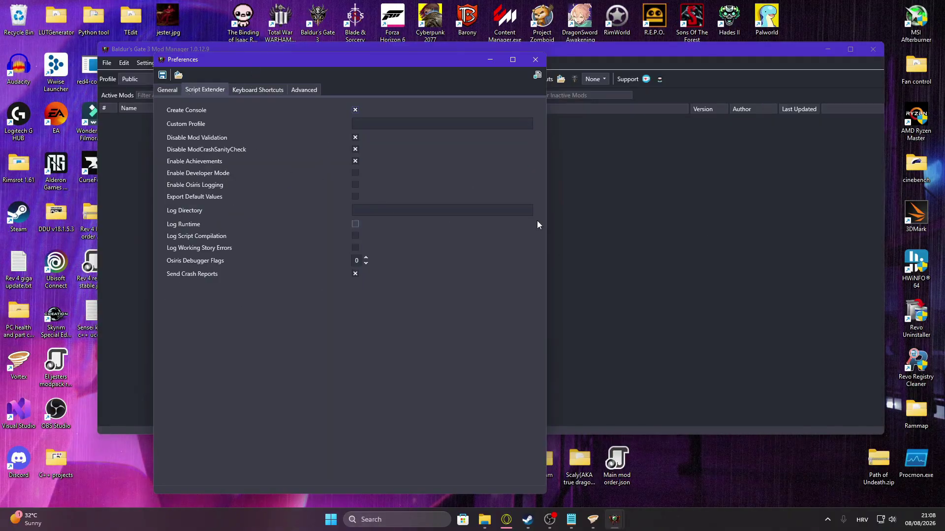
Step: Close the Preferences and the mod manager to return to the desktop
left_click(535, 60)
left_click(645, 55)
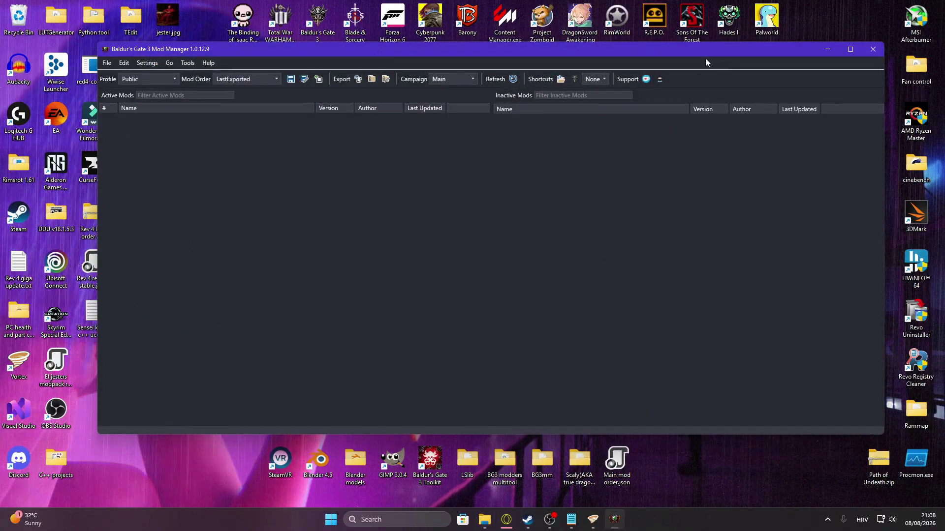
left_click(872, 49)
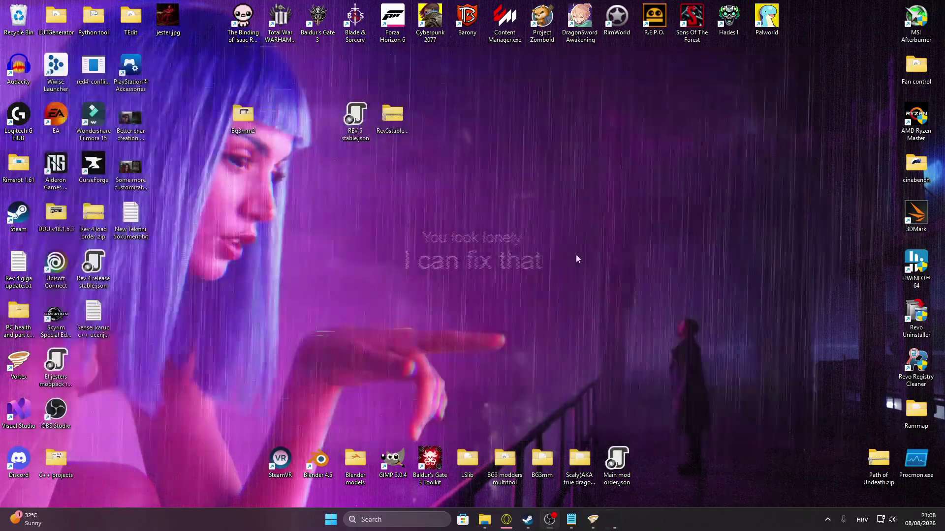
right_click(229, 64)
left_click(277, 111)
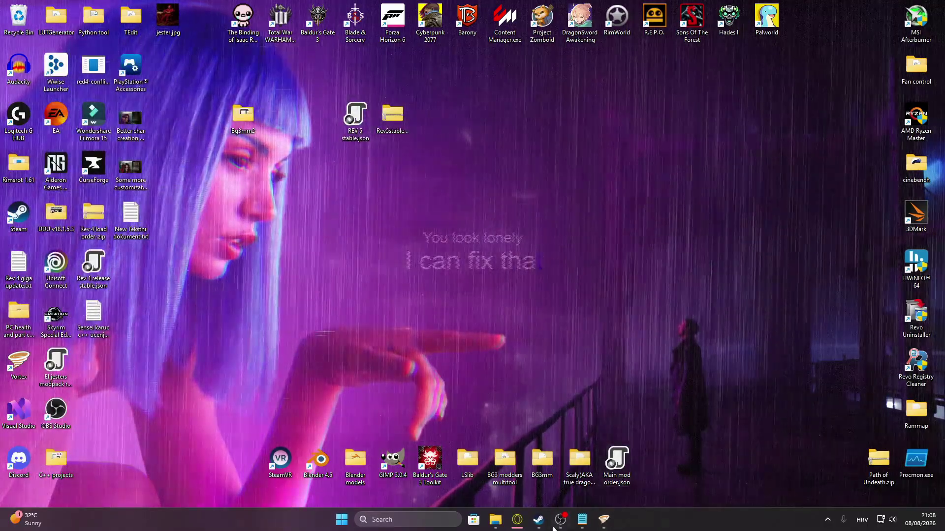
Step: Switch to Vortex and restore its maximized window to a smaller floating size over the desktop
left_click(518, 527)
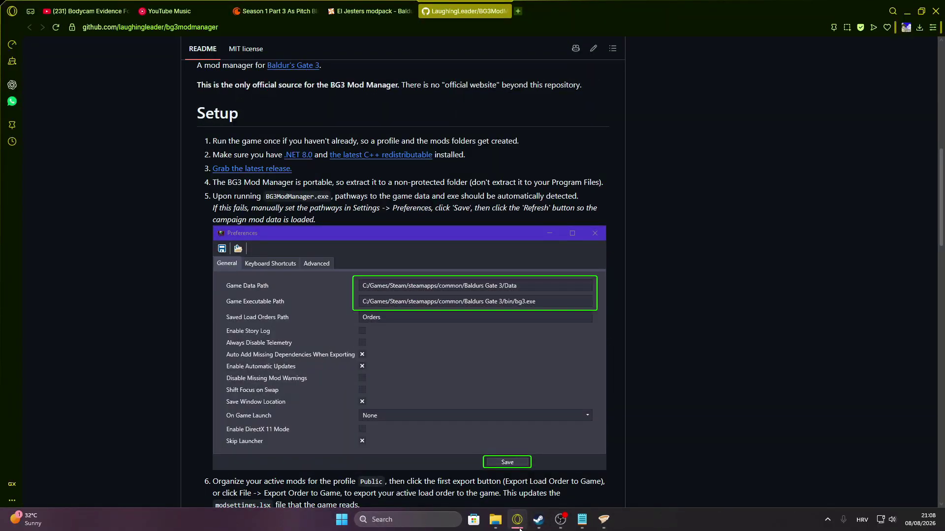
left_click(519, 528)
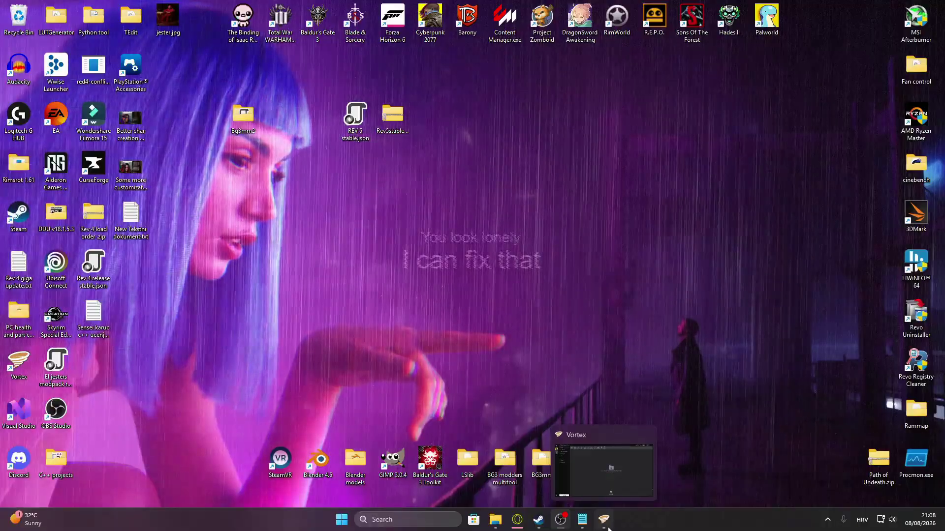
left_click(607, 527)
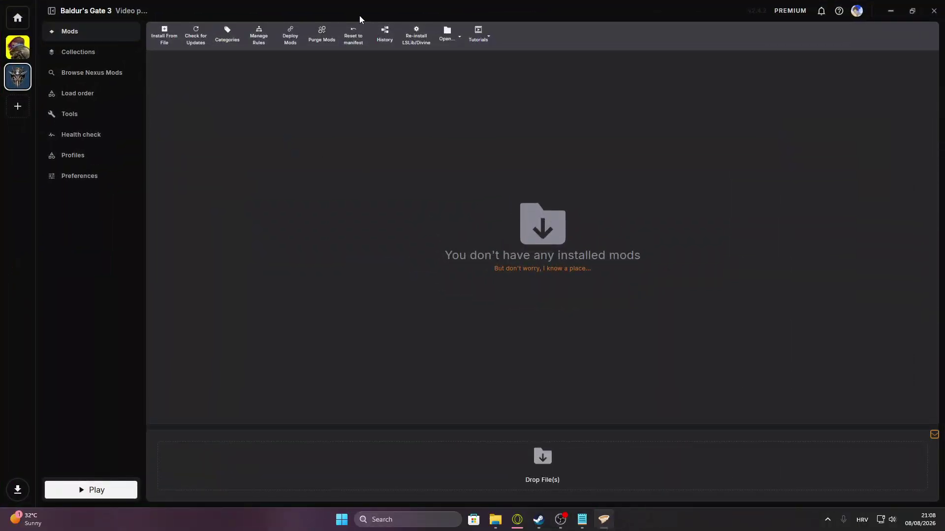
left_click_drag(360, 16, 589, 34)
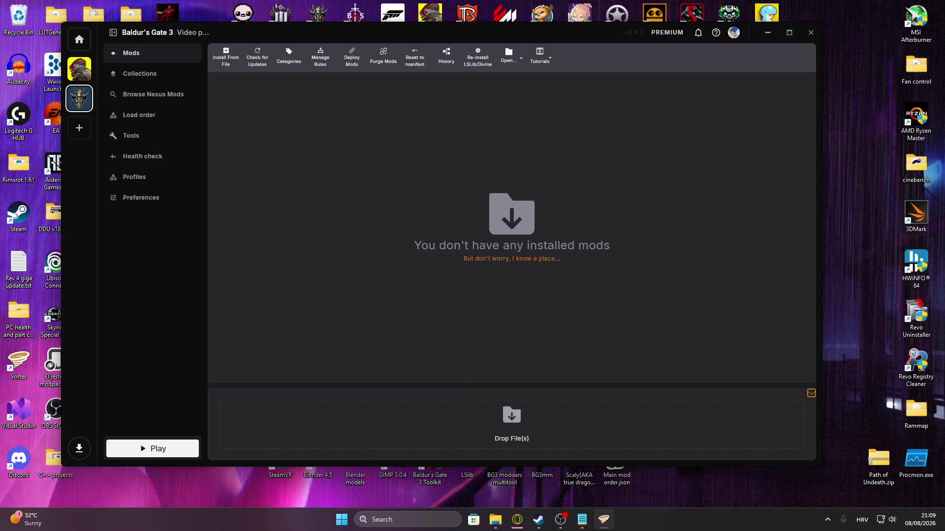
Step: Switch to the El Jesters modpack page on Nexus Mods and start adding the Revision 5 collection
key("alt+Tab")
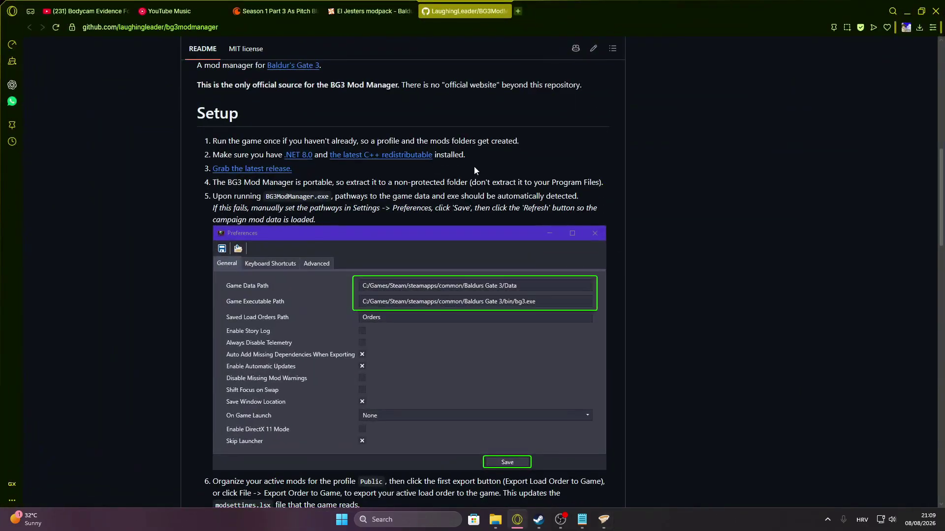
key("ctrl+Tab")
scroll(515, 262, "up", 5)
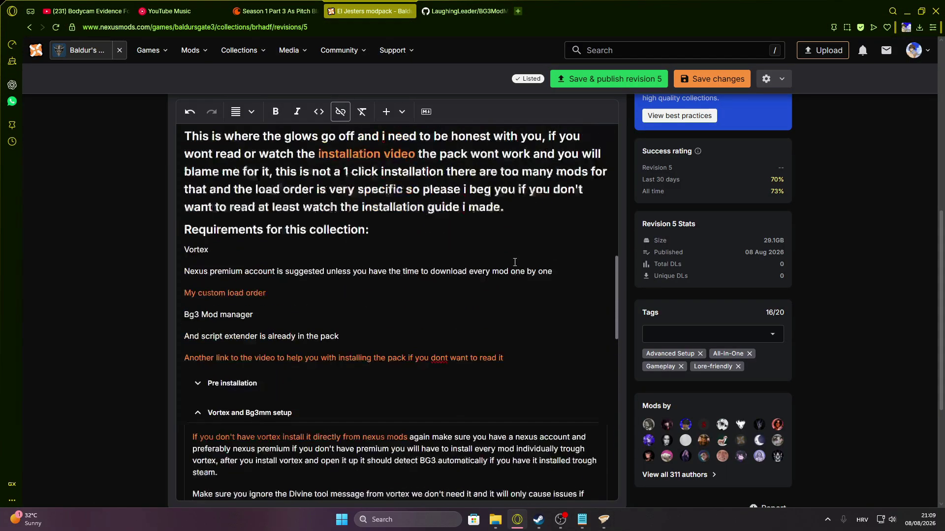
scroll(514, 262, "up", 10)
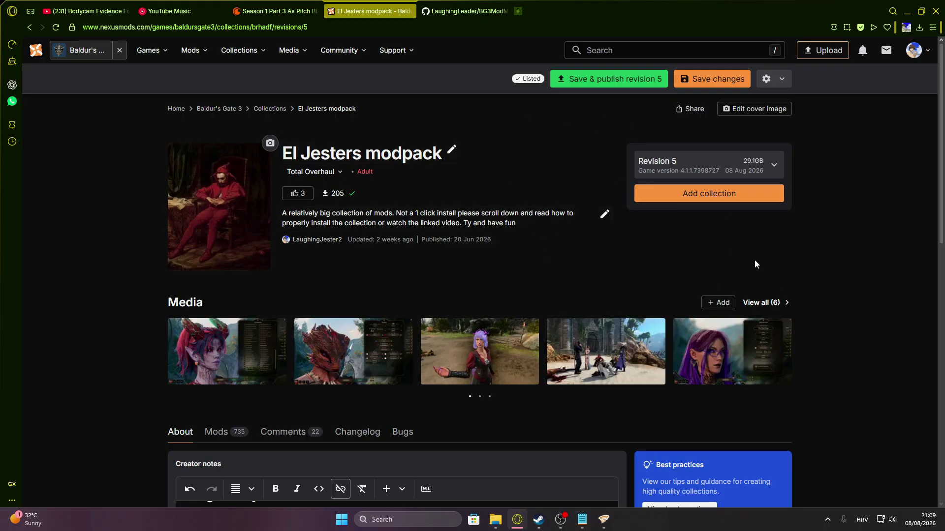
left_click(709, 194)
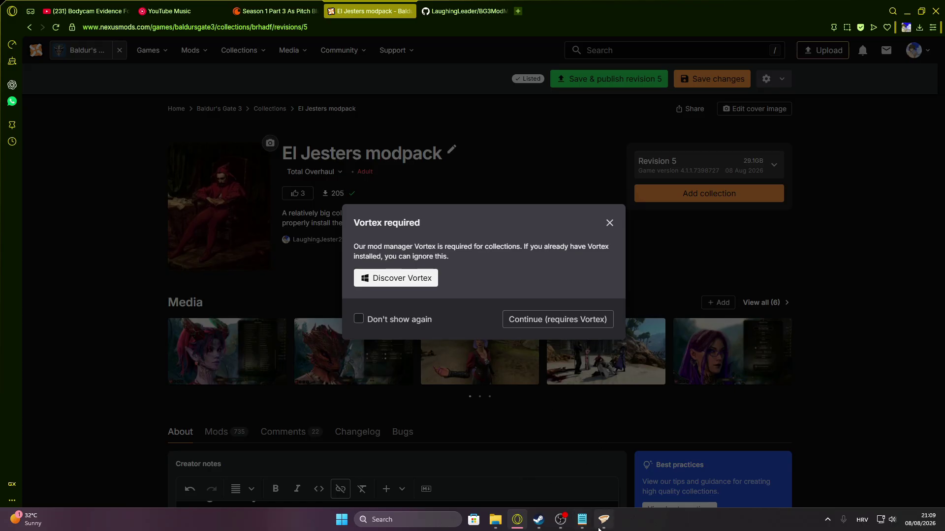
Step: Bring Vortex in front of the browser, reposition its window, and return to the collection page
mouse_move(604, 520)
left_click(624, 496)
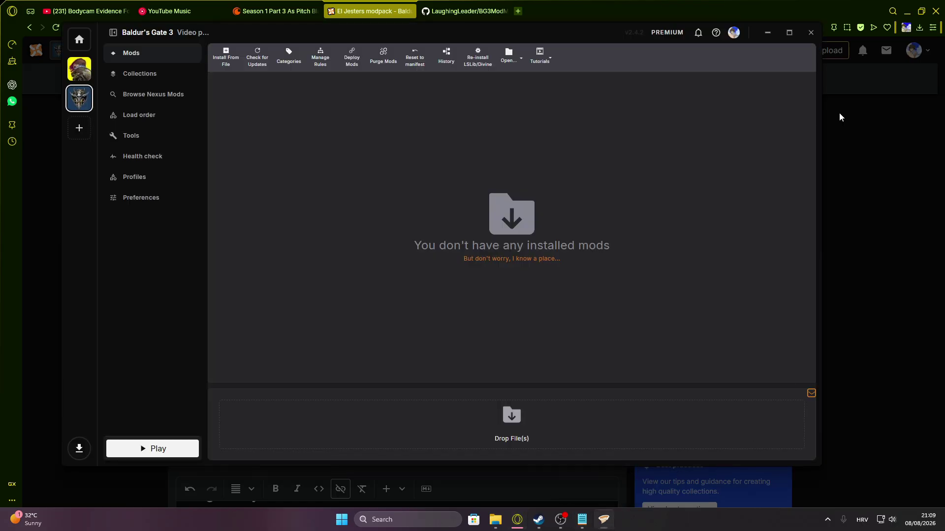
left_click_drag(530, 32, 646, 57)
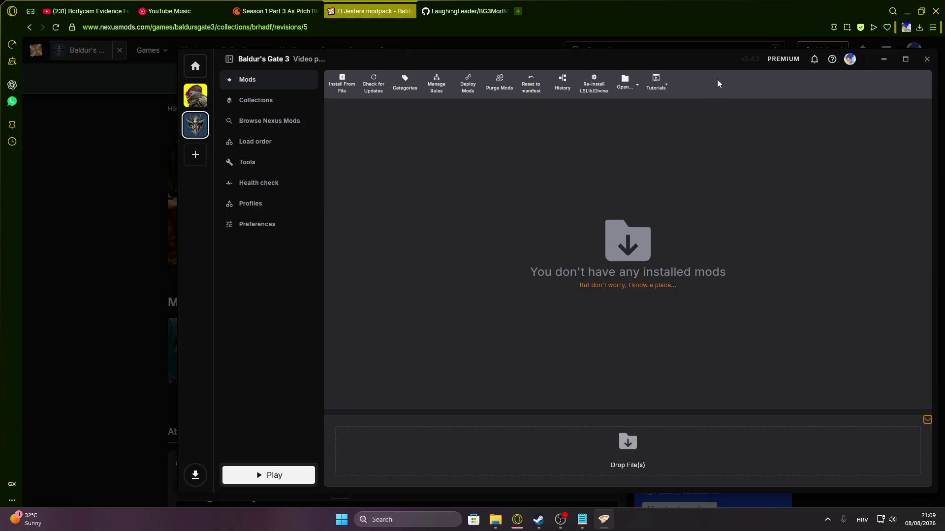
left_click_drag(717, 84, 584, 134)
left_click(837, 131)
Step: Add the Revision 5 collection and continue past the Vortex requirement to hand it over to Vortex
left_click(708, 194)
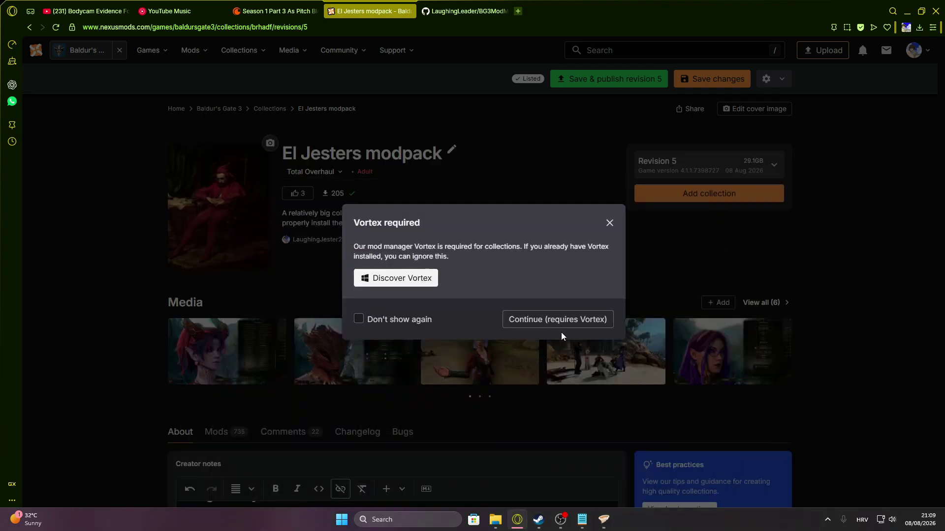
left_click(560, 329)
left_click_drag(505, 117, 501, 45)
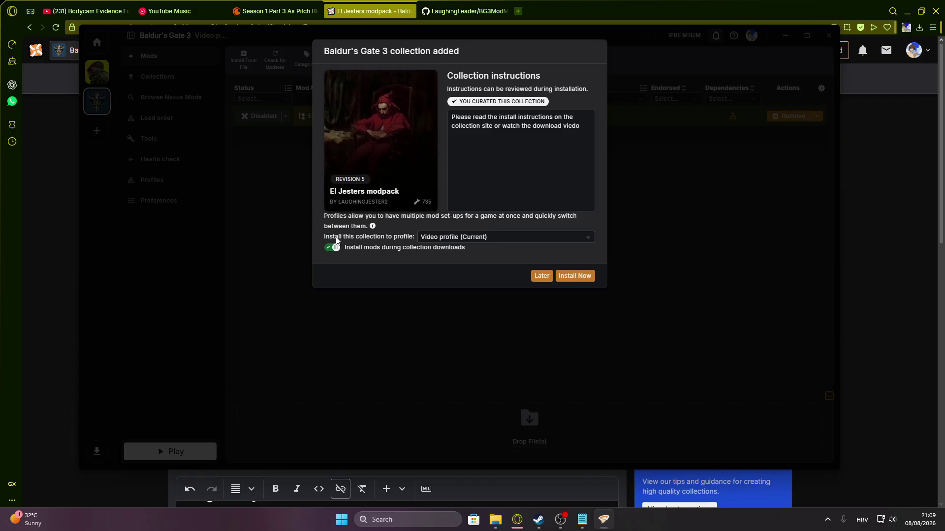
Step: Install the collection to a new profile with mods installed during collection downloads, and switch to that profile
left_click(419, 239)
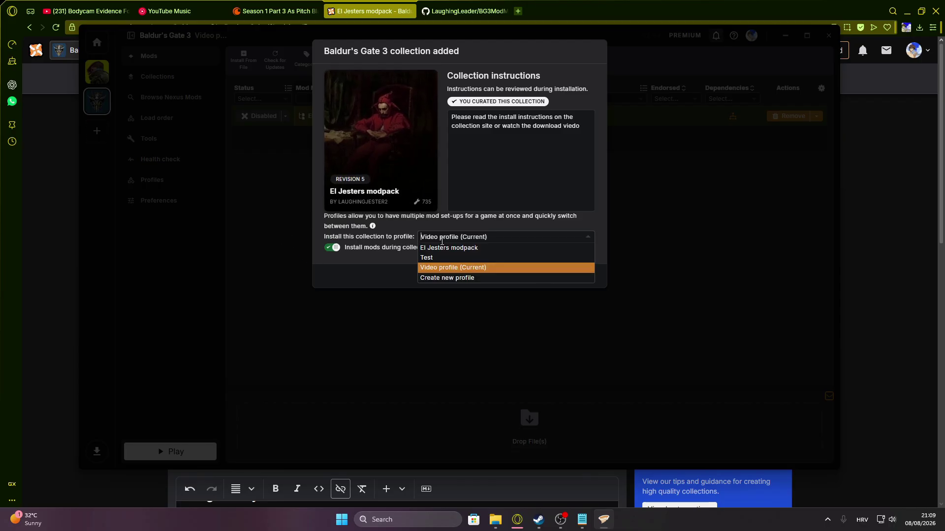
left_click(449, 279)
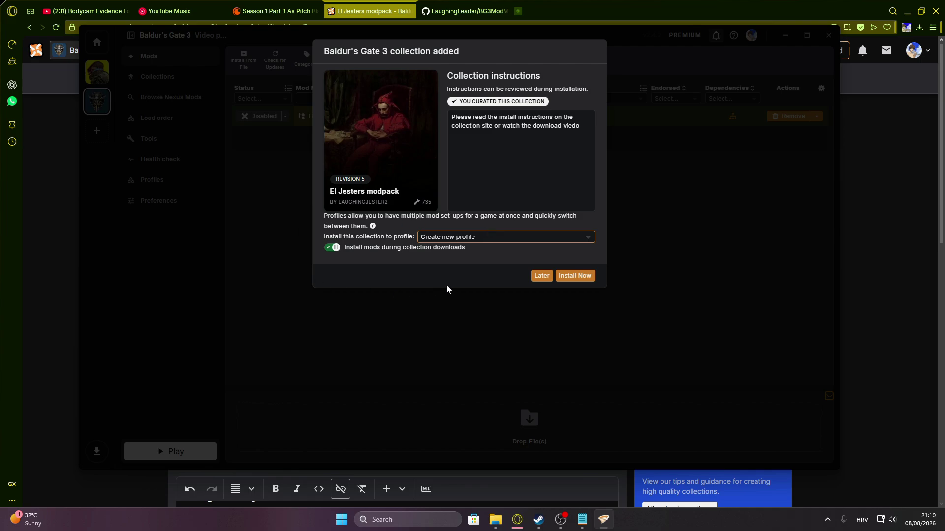
left_click(333, 248)
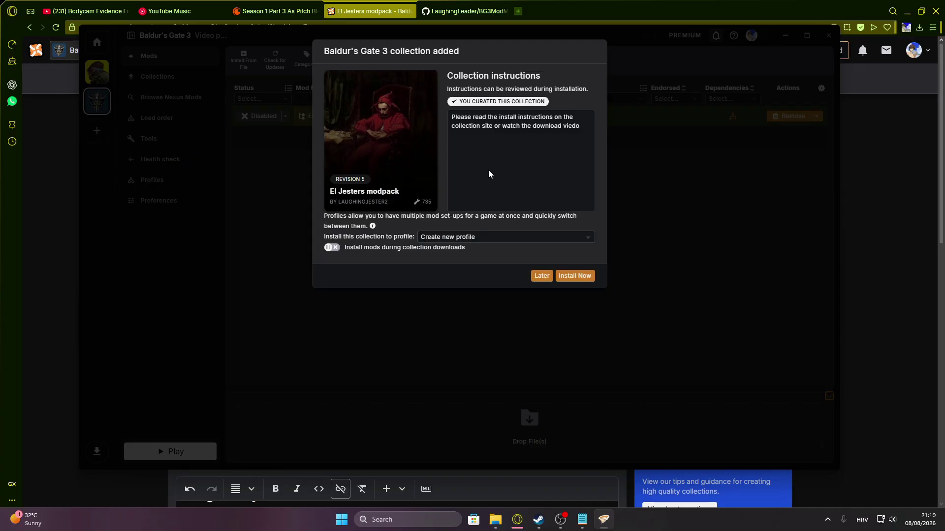
left_click(331, 247)
left_click(584, 276)
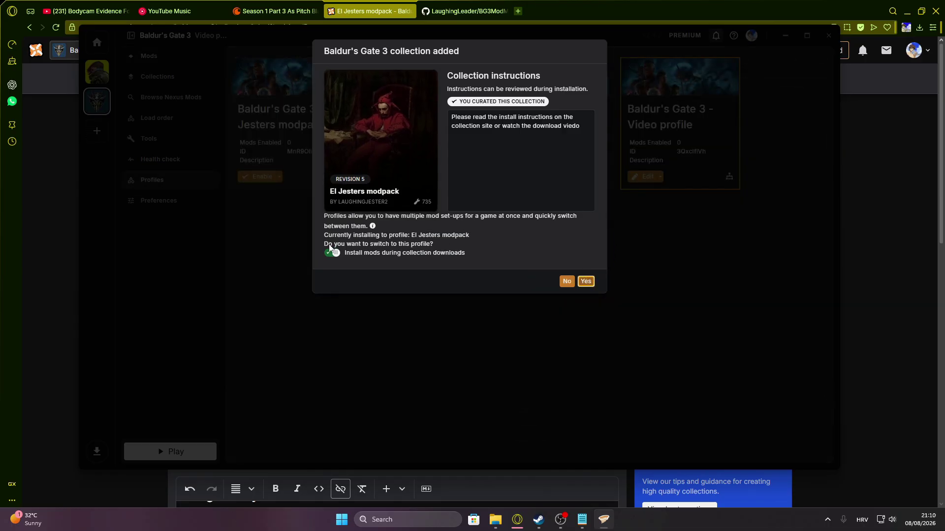
left_click(587, 282)
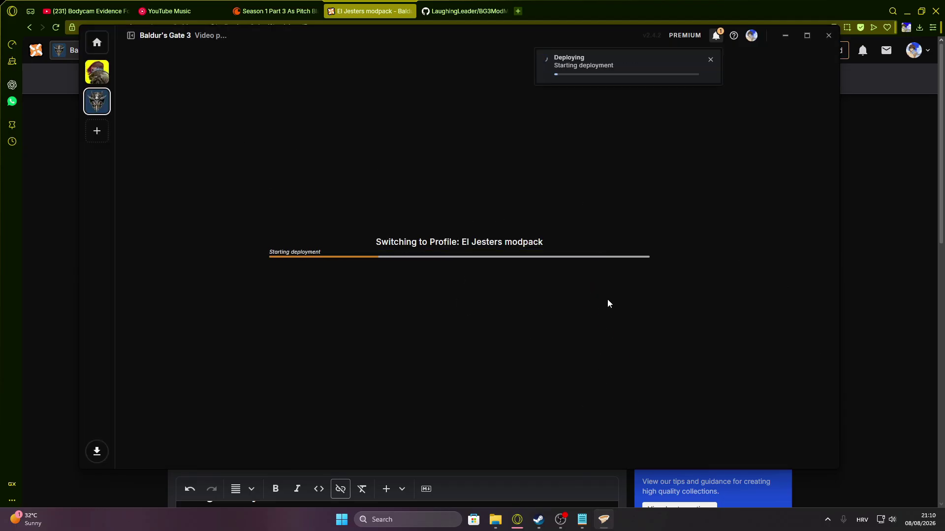
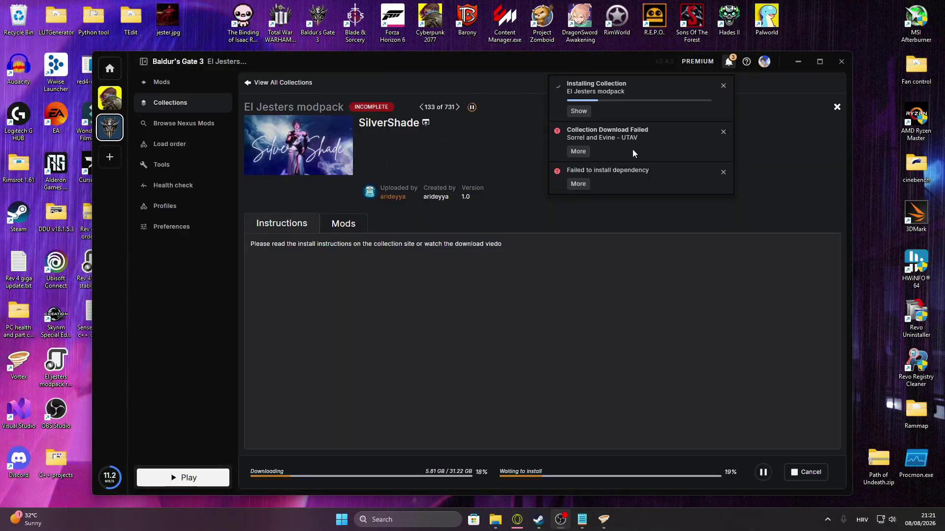
Step: View the error details for the failed Sorrel and Evine - UTAV download and close them
left_click(578, 152)
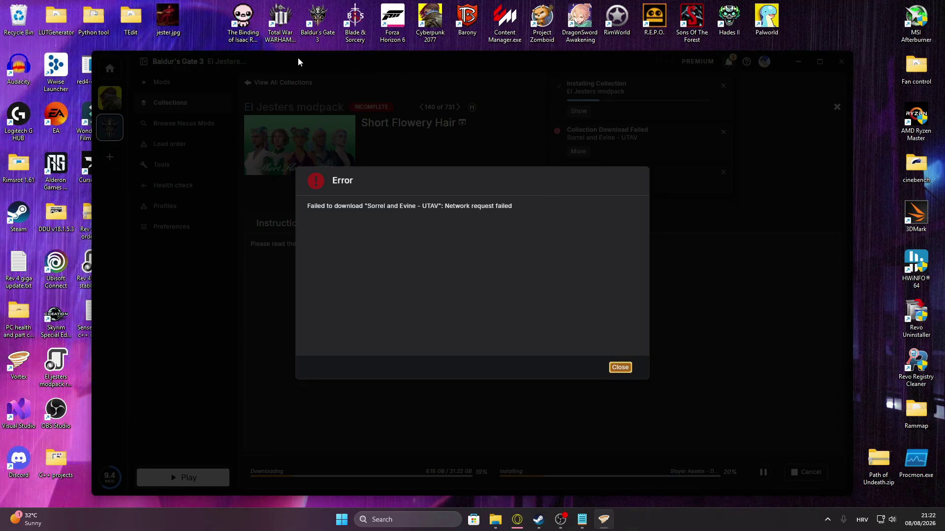
left_click(620, 368)
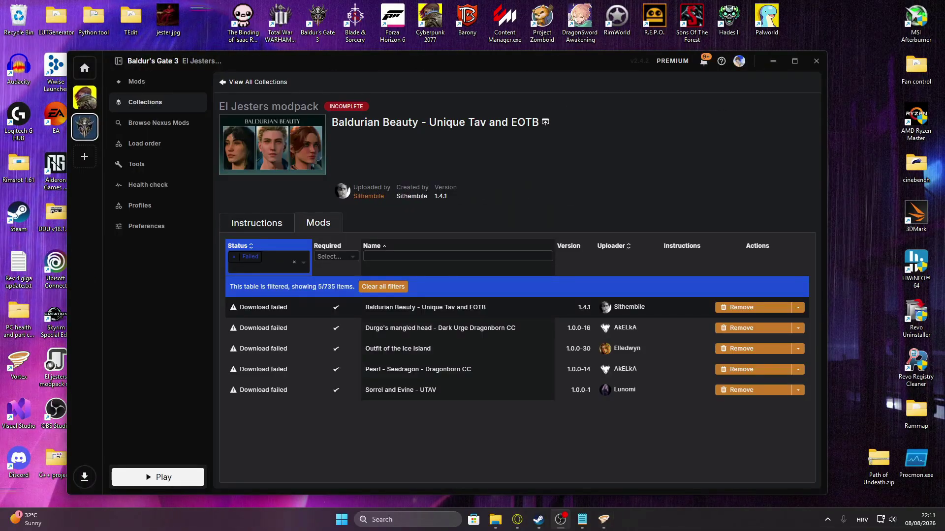
Step: Return to the added collections and resume the incomplete El Jesters modpack installation
left_click_drag(586, 62, 617, 63)
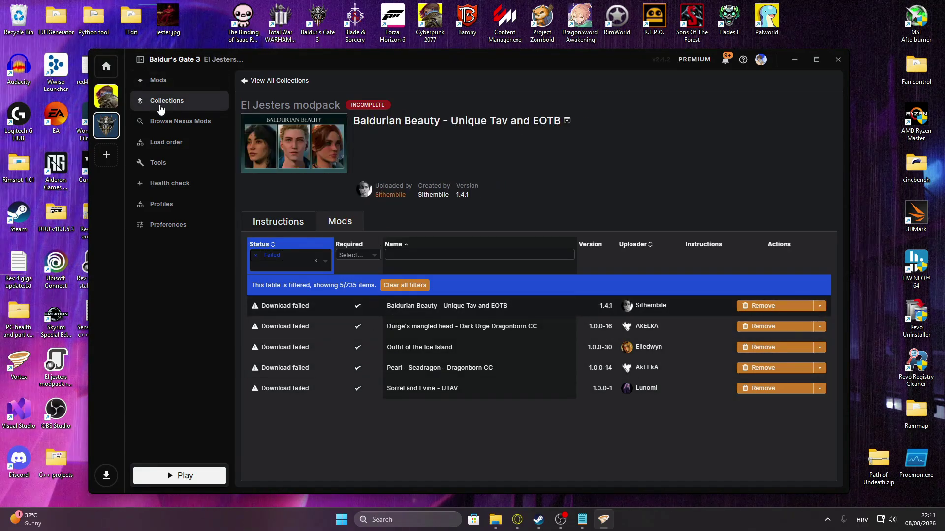
left_click(179, 99)
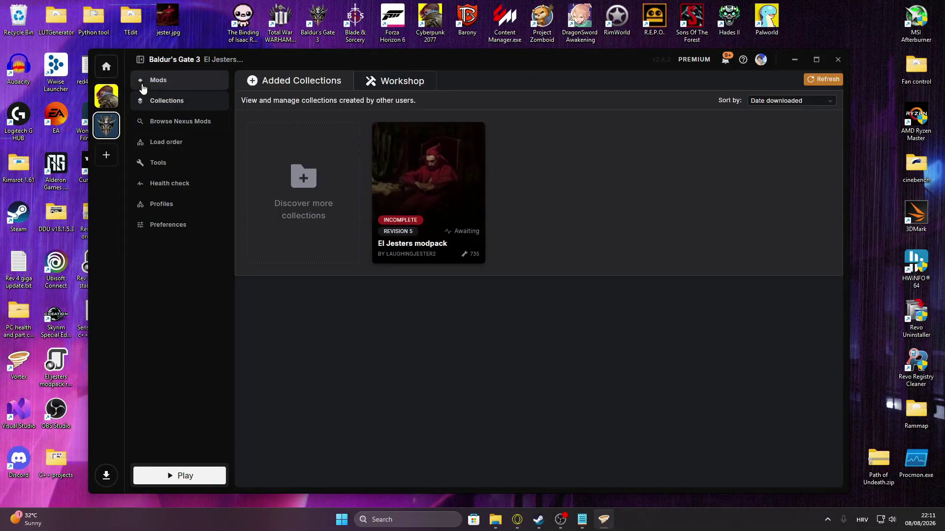
mouse_move(436, 159)
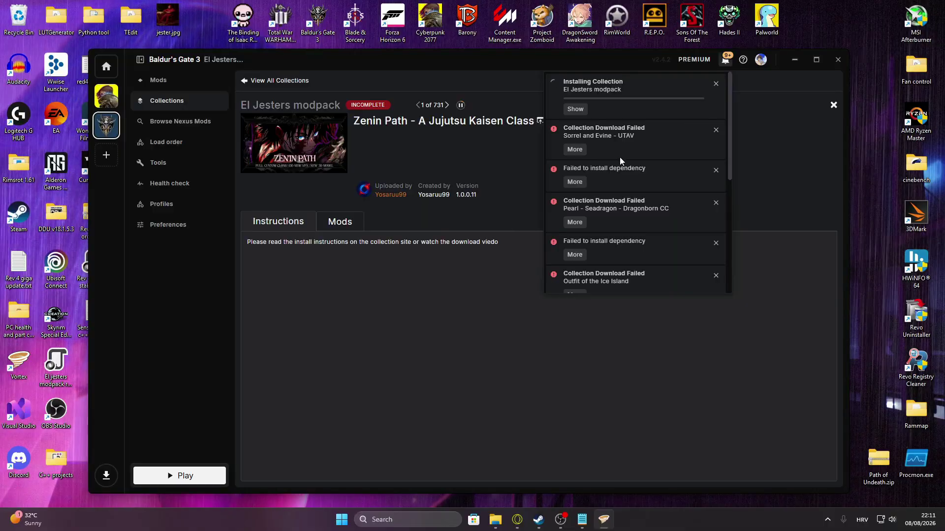
Step: Dismiss all the failed download and failed dependency notifications in Vortex
scroll(627, 152, "down", 1)
left_click(716, 97)
left_click(716, 97)
left_click(716, 97)
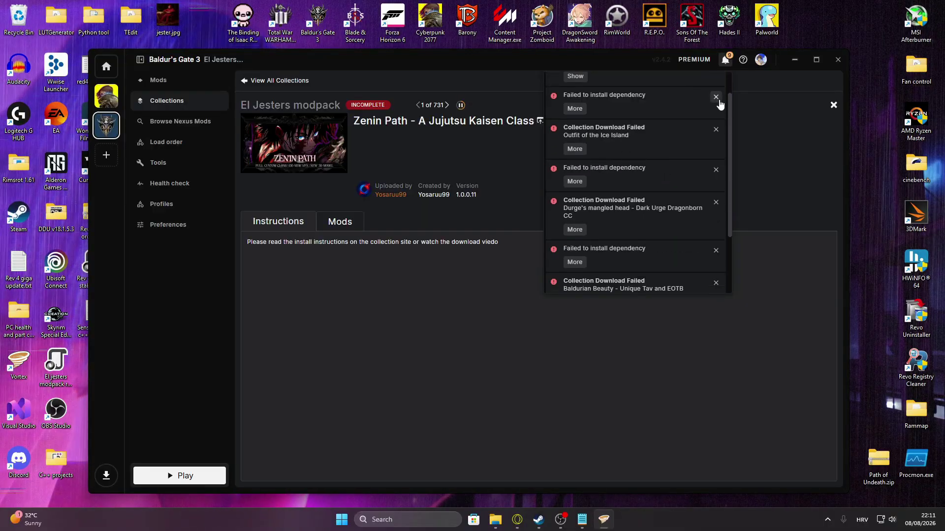
left_click(716, 97)
left_click(716, 97)
left_click(716, 97)
left_click(719, 129)
left_click(719, 130)
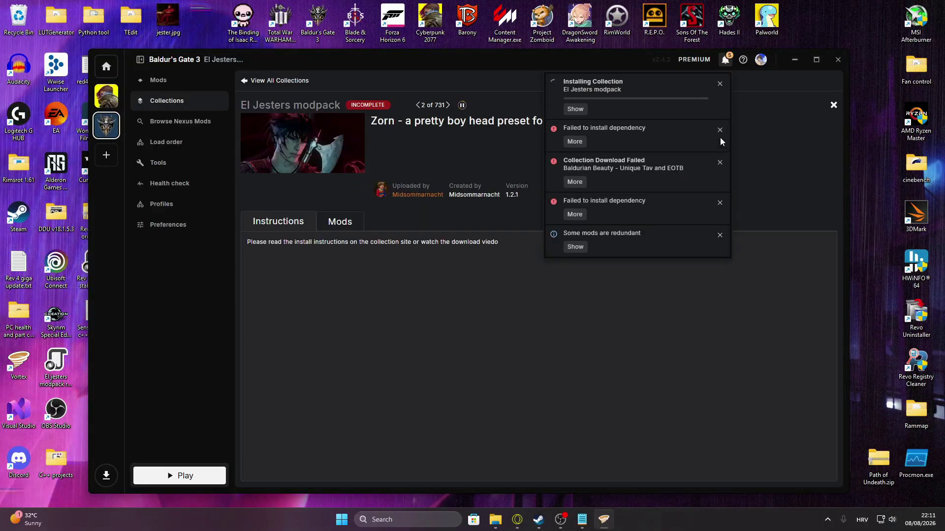
left_click(719, 129)
left_click(720, 129)
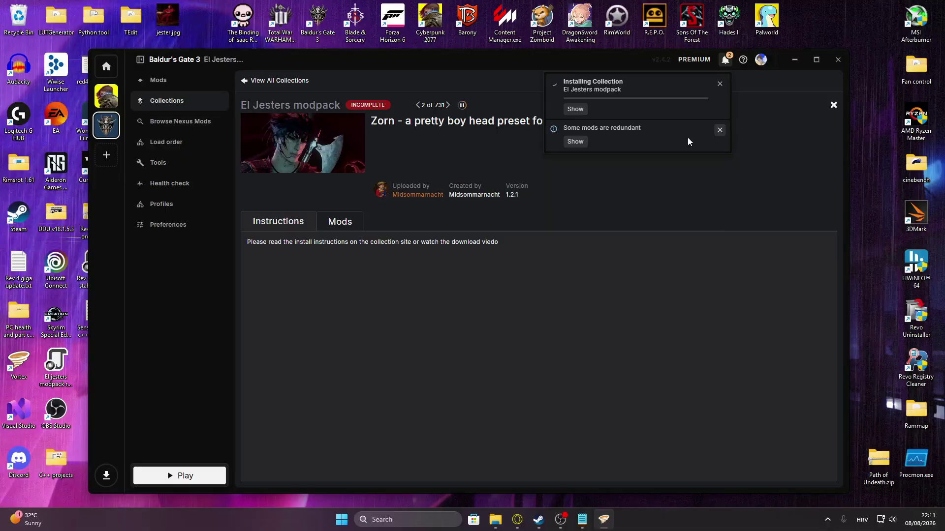
Step: Check the downloads and reopen the El Jesters modpack from the added collections
left_click(106, 478)
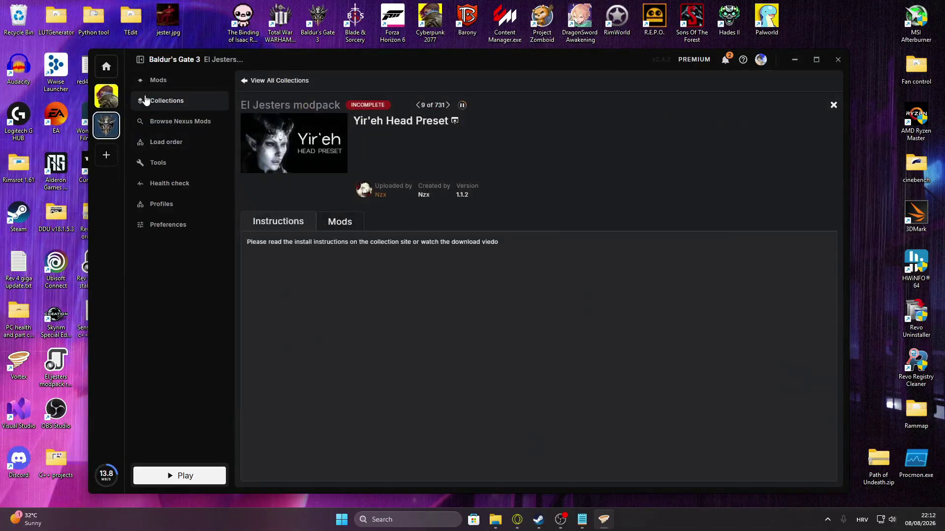
left_click(147, 101)
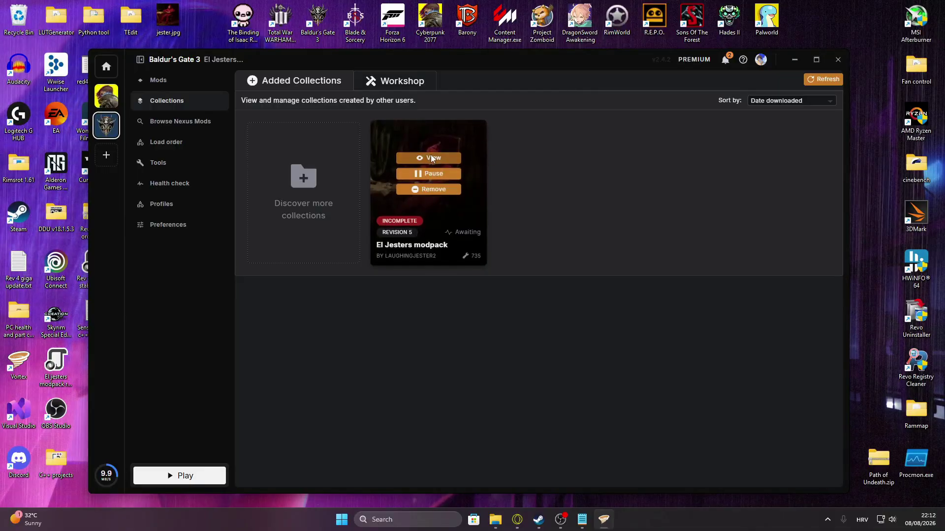
left_click(431, 158)
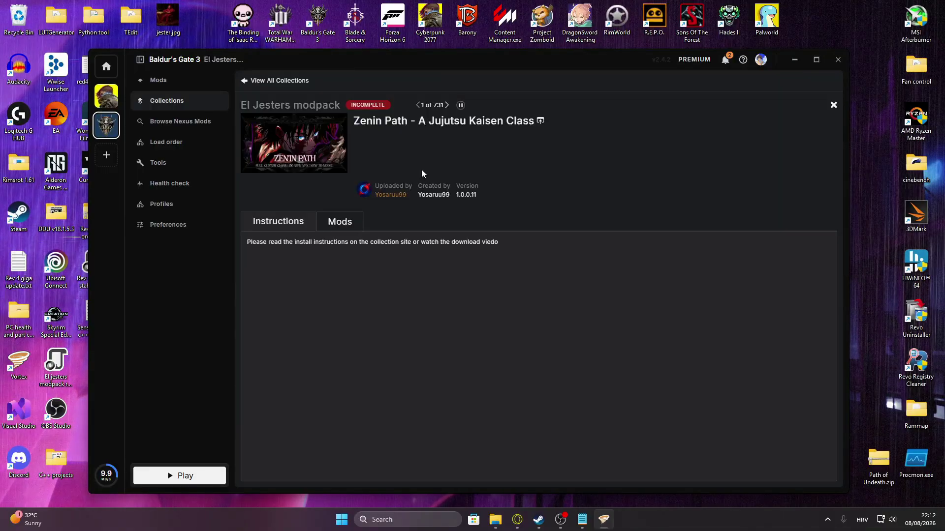
Step: Open the list of all downloads and review the progress of the retried mods
left_click(117, 473)
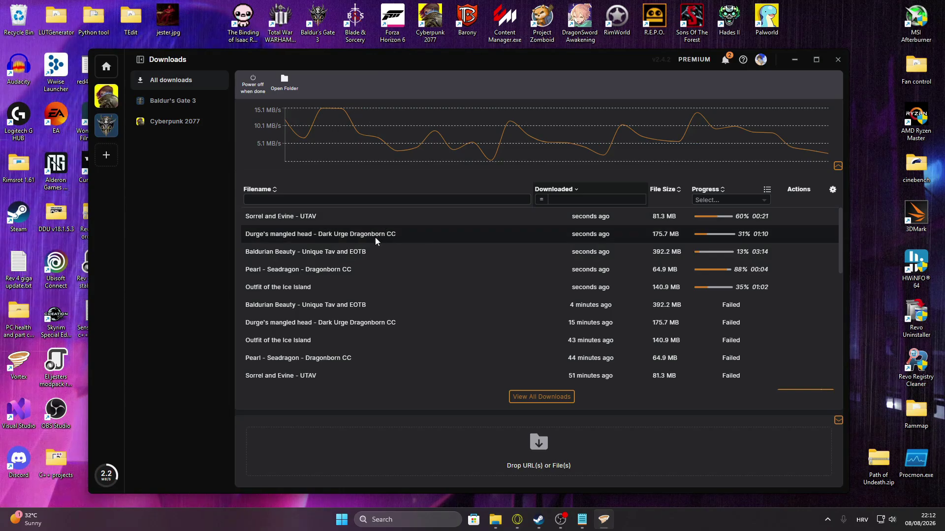
left_click_drag(509, 61, 494, 55)
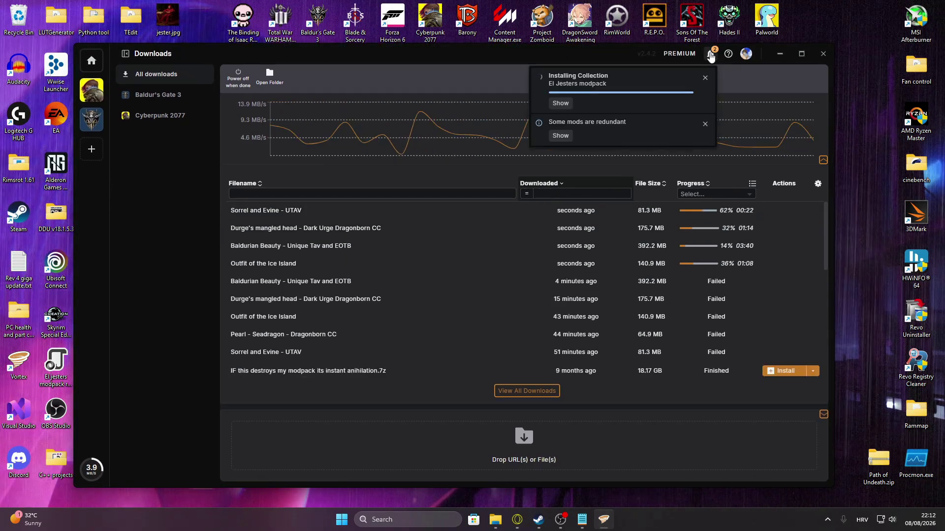
left_click_drag(270, 61, 292, 68)
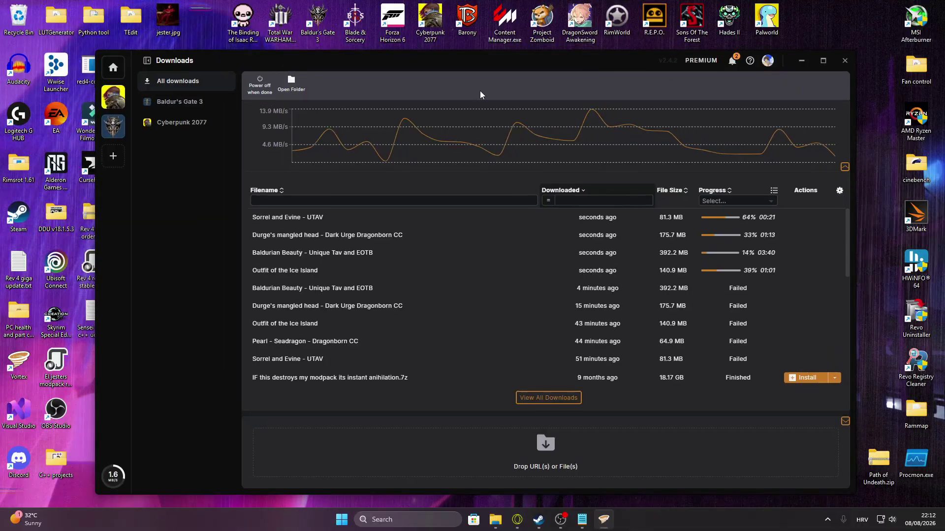
left_click_drag(437, 66, 432, 54)
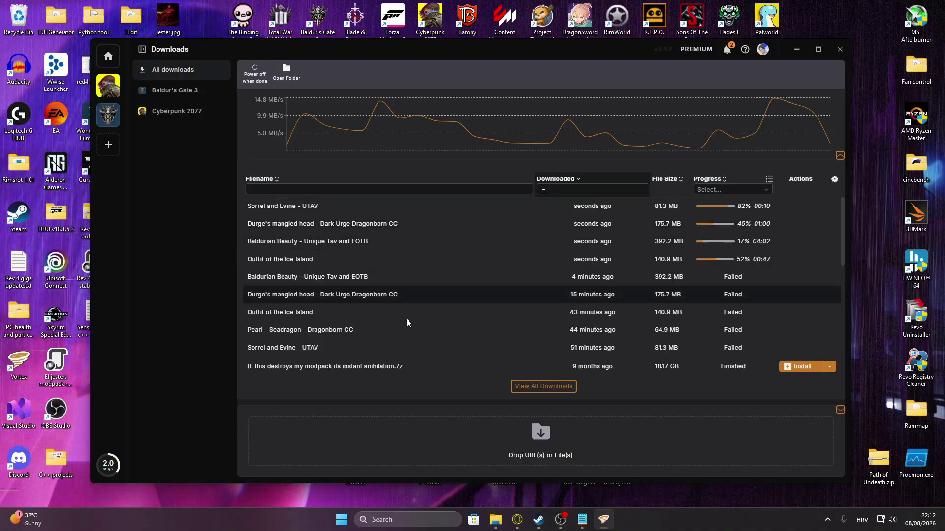
Step: Open Task Manager, show the options for the Vortex process, and close it without ending the task
right_click(727, 516)
left_click(755, 485)
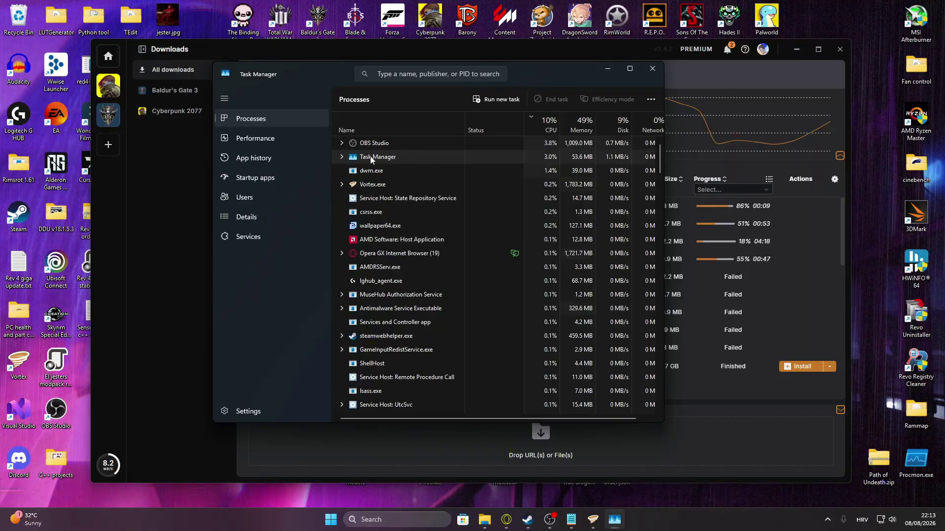
right_click(372, 161)
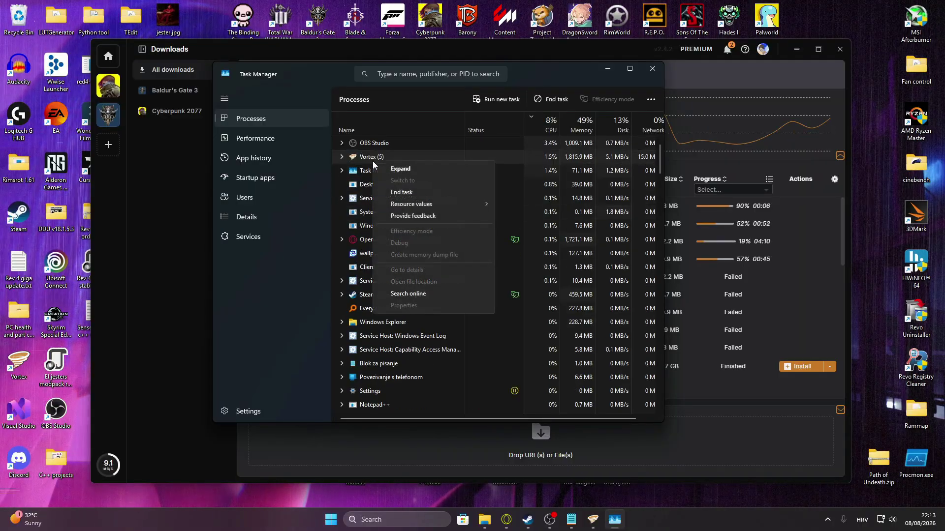
left_click(509, 125)
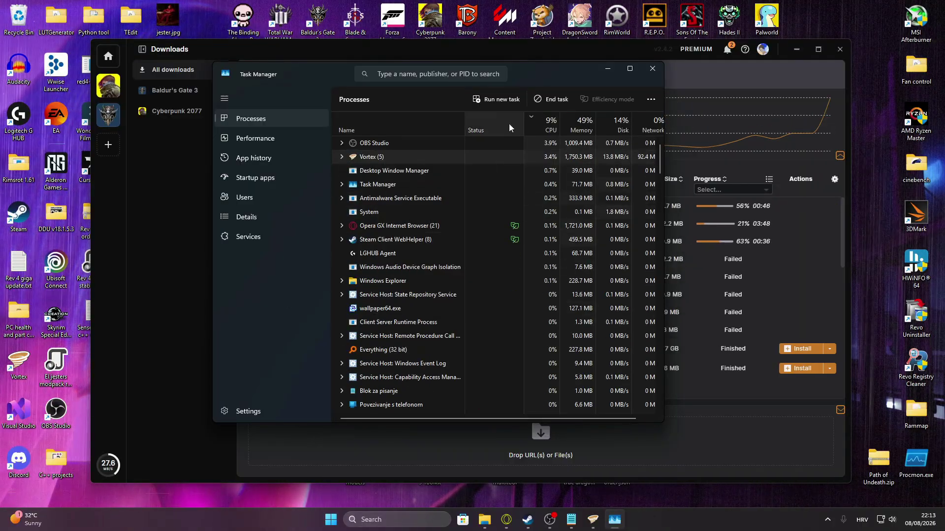
left_click(652, 69)
Step: Check the Vortex notifications and dismiss the one about redundant mods
left_click(723, 52)
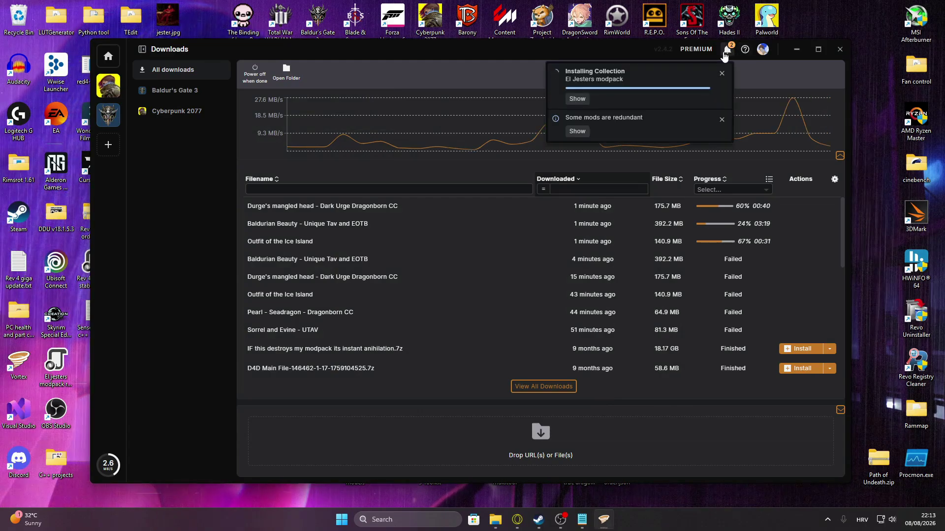
left_click(725, 53)
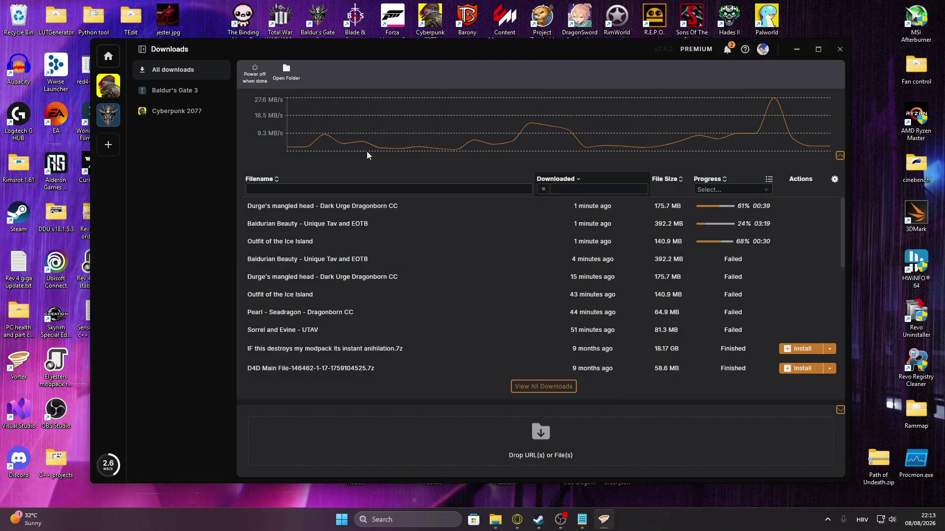
left_click(729, 50)
left_click(722, 119)
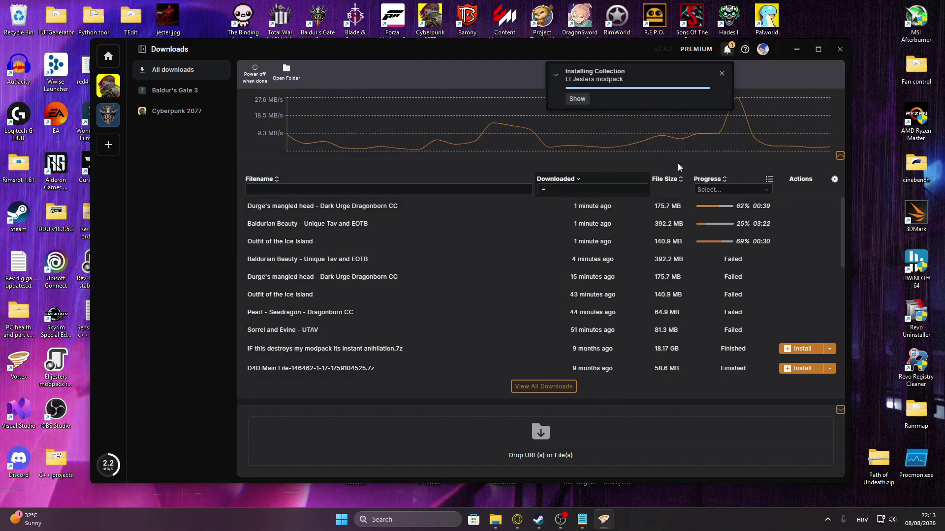
Step: View the optional mods of the El Jesters modpack from the installation-complete dialog and look through the list
left_click(719, 46)
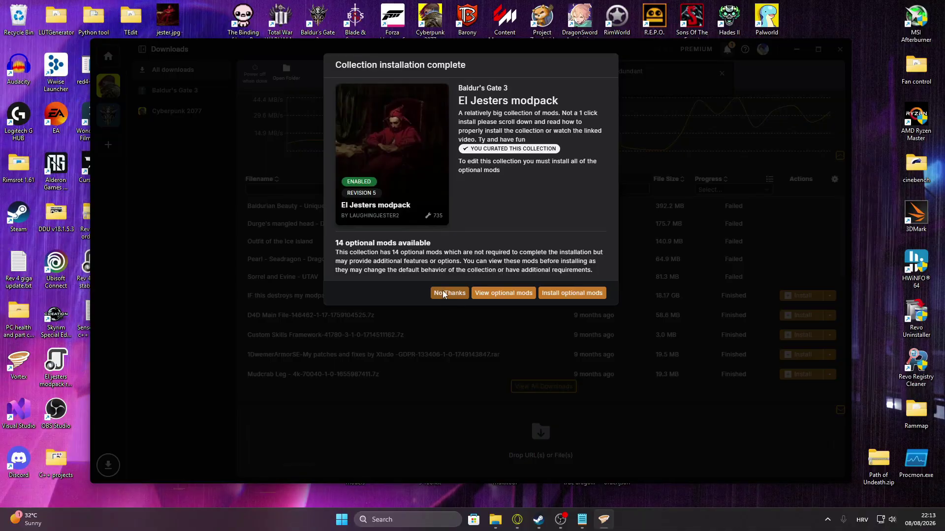
left_click(504, 291)
scroll(370, 340, "down", 1)
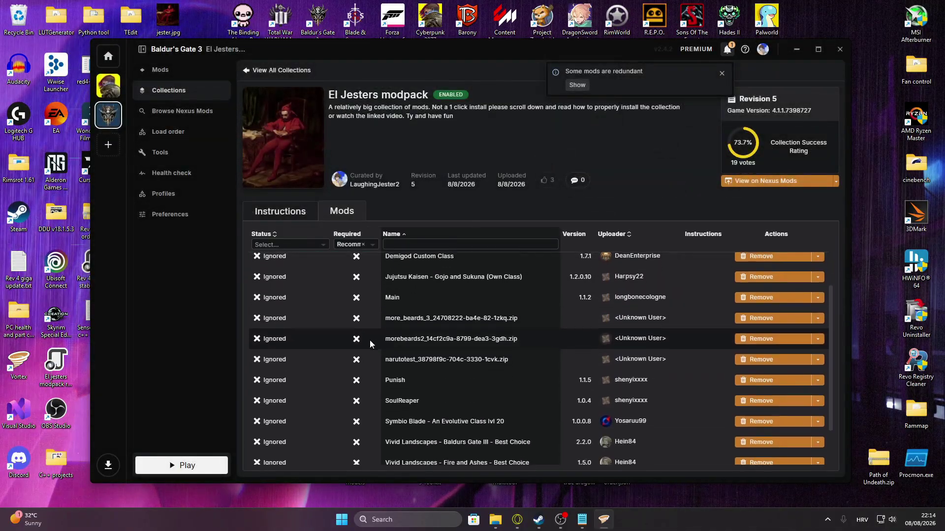
scroll(370, 341, "up", 1)
scroll(548, 341, "down", 2)
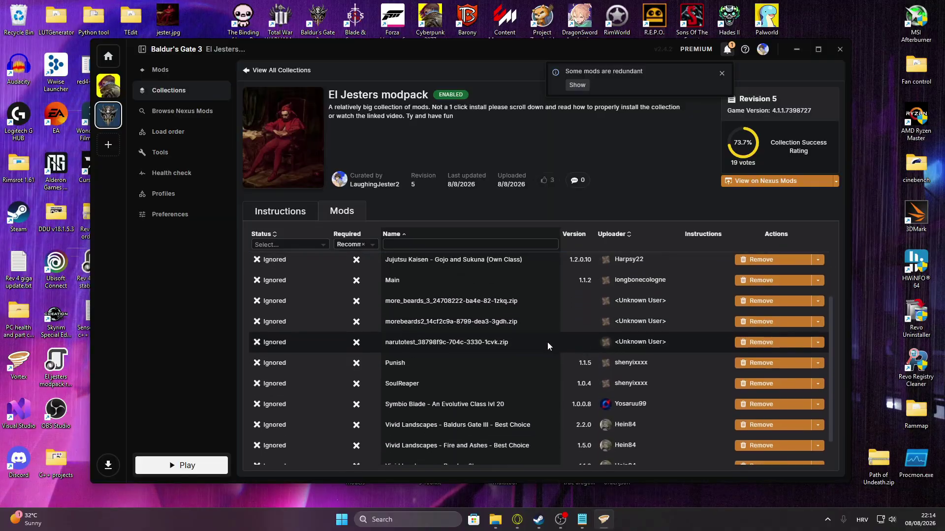
scroll(547, 342, "down", 1)
scroll(443, 338, "up", 2)
scroll(420, 336, "down", 2)
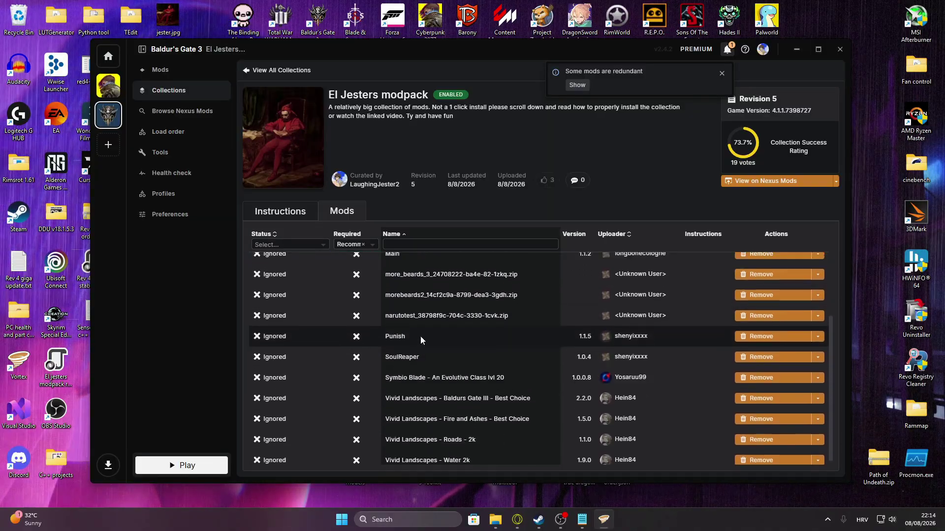
scroll(420, 335, "down", 1)
scroll(432, 314, "up", 2)
scroll(463, 338, "down", 2)
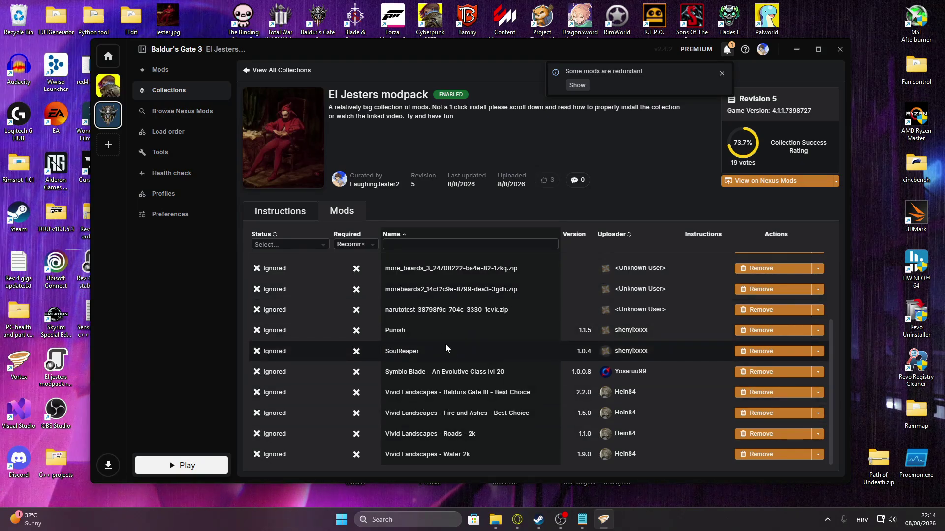
Step: Show the details of the optional mods Punish, SoulReaper, Symbio Blade - An Evolutive Class lvl 20, and Main
left_click(419, 331)
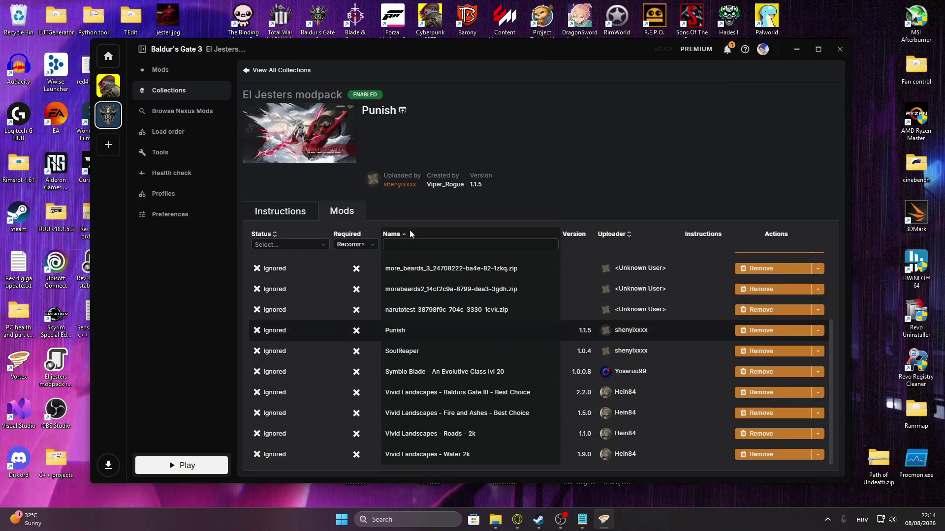
left_click(444, 349)
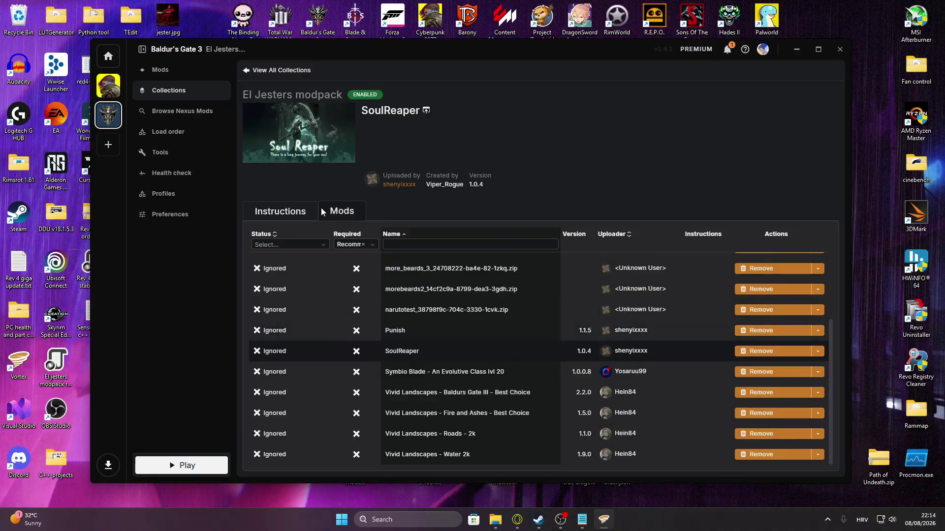
left_click(390, 375)
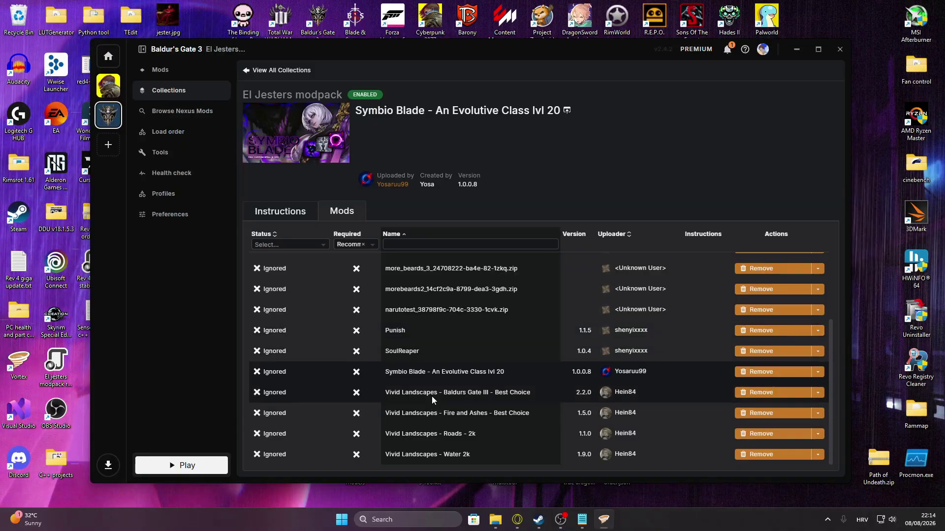
scroll(394, 345, "up", 1)
scroll(394, 341, "up", 3)
left_click(389, 366)
left_click(381, 346)
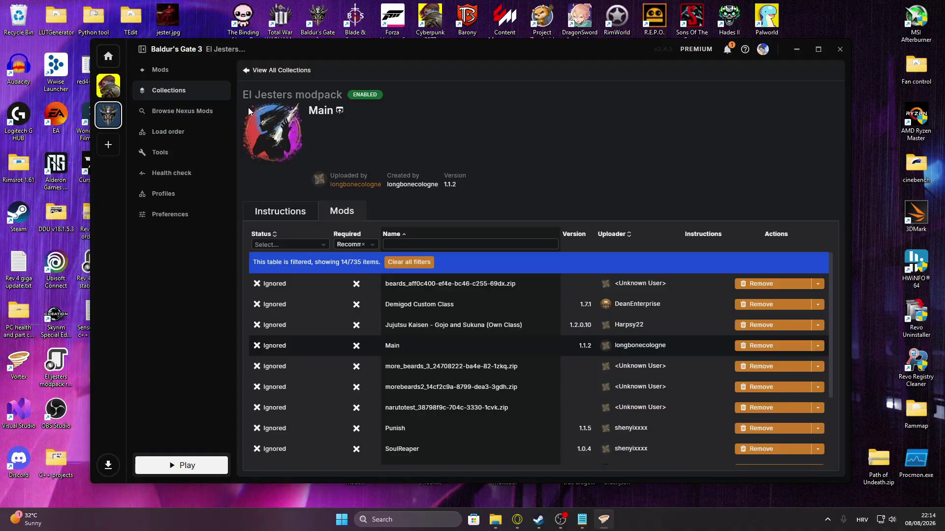
left_click_drag(317, 48, 326, 49)
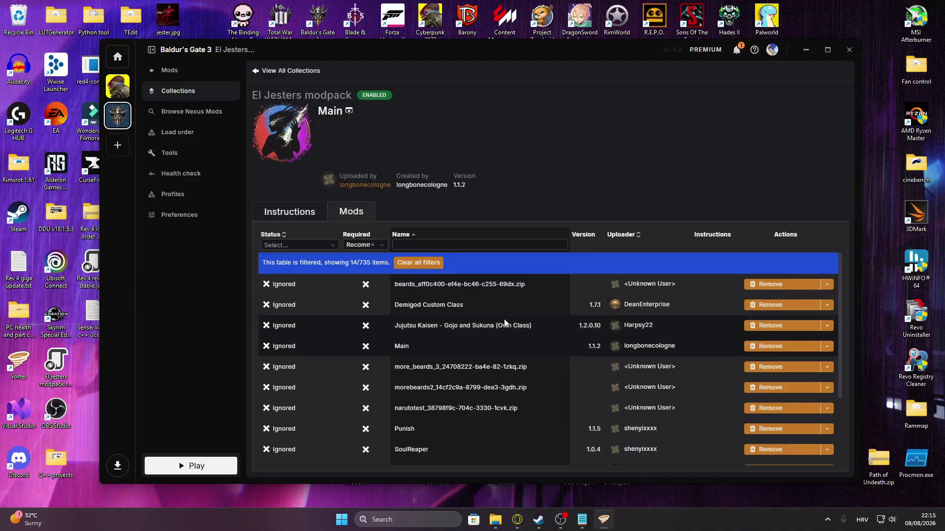
Step: Show the details of the optional Vivid Landscapes mods for Baldurs Gate III, Fire and Ashes, and Roads - 2k
scroll(489, 317, "down", 2)
scroll(490, 339, "down", 2)
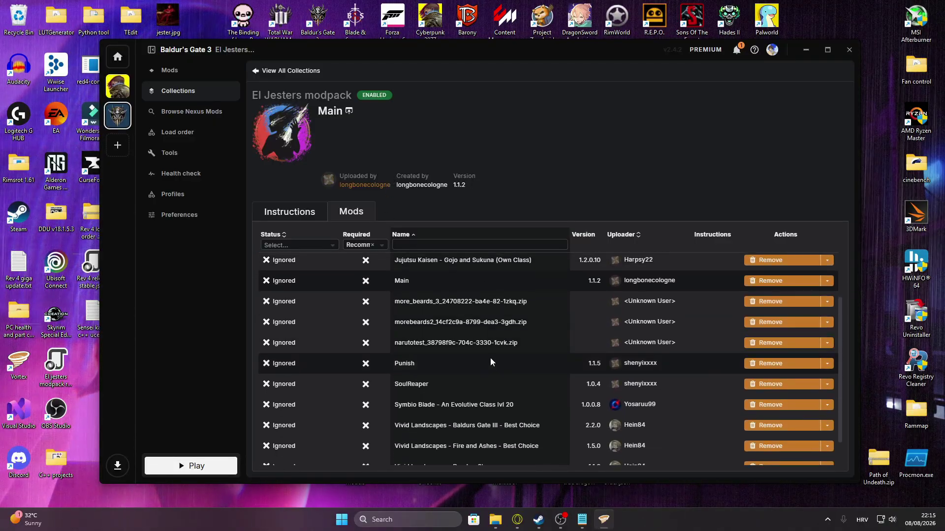
scroll(491, 337, "up", 1)
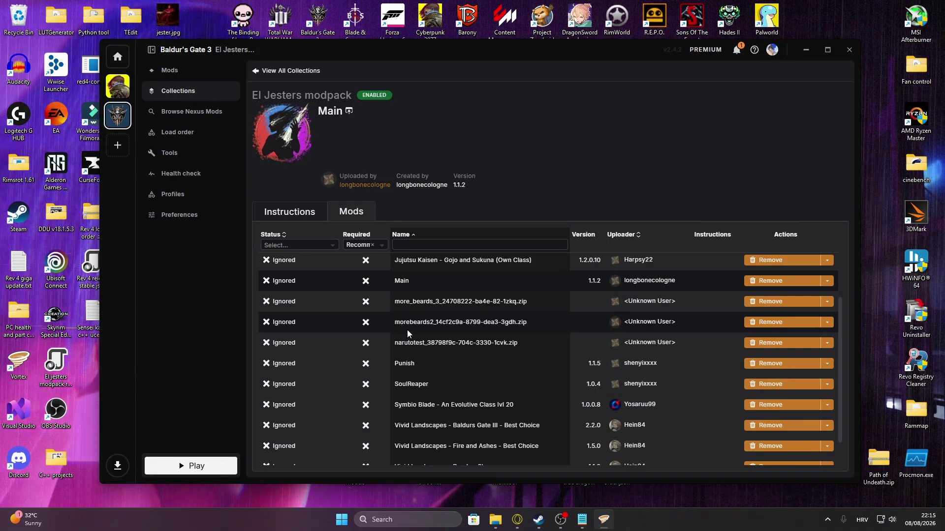
scroll(345, 341, "down", 1)
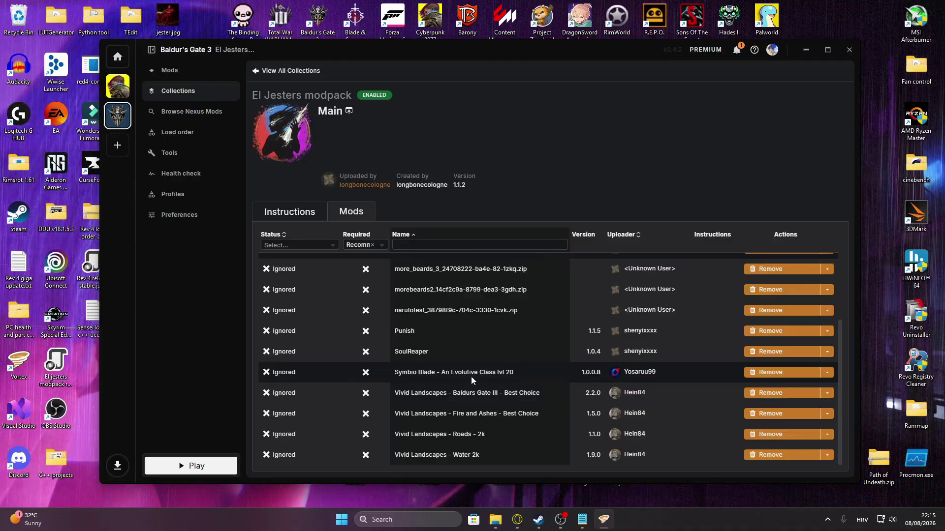
left_click(391, 435)
left_click(396, 394)
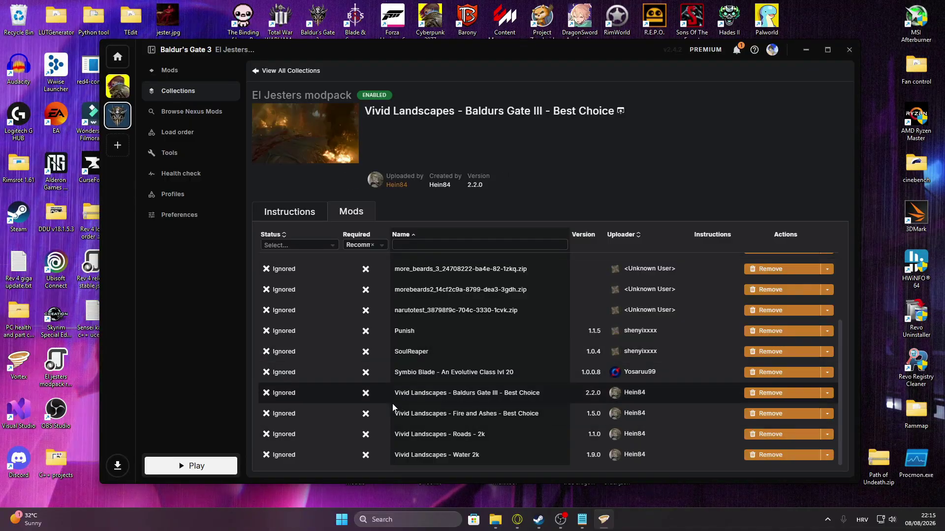
left_click(400, 417)
left_click(369, 434)
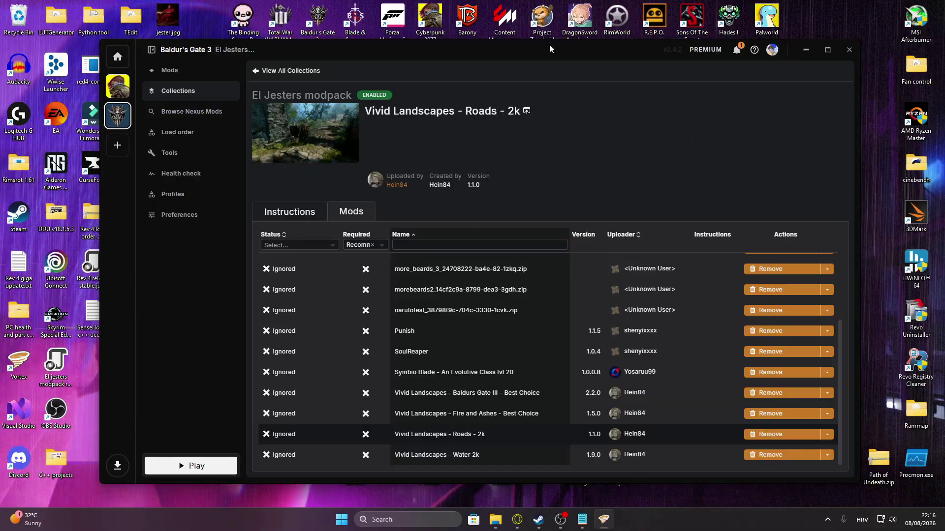
Step: Review the full list of ignored optional mods again, from the beards archive to the Vivid Landscapes entries
scroll(439, 317, "up", 2)
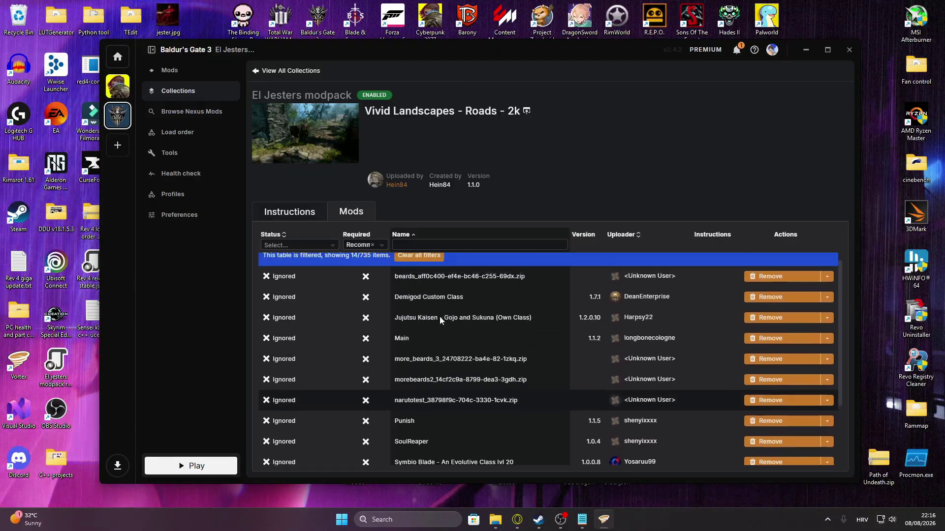
scroll(435, 310, "down", 2)
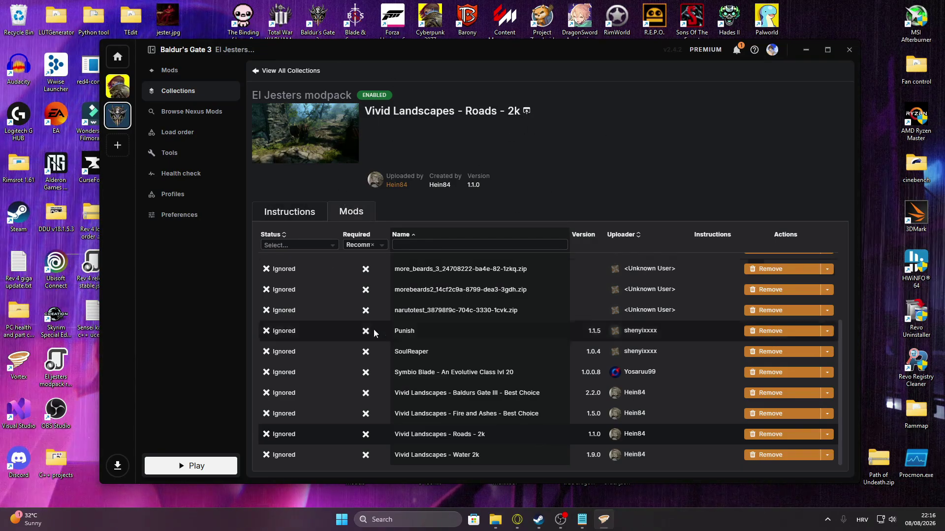
scroll(274, 312, "up", 1)
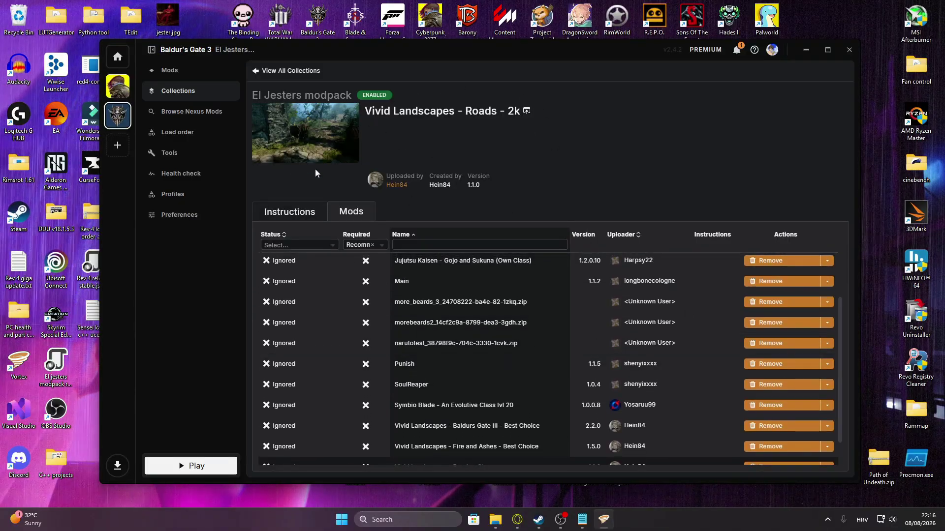
left_click_drag(333, 49, 313, 50)
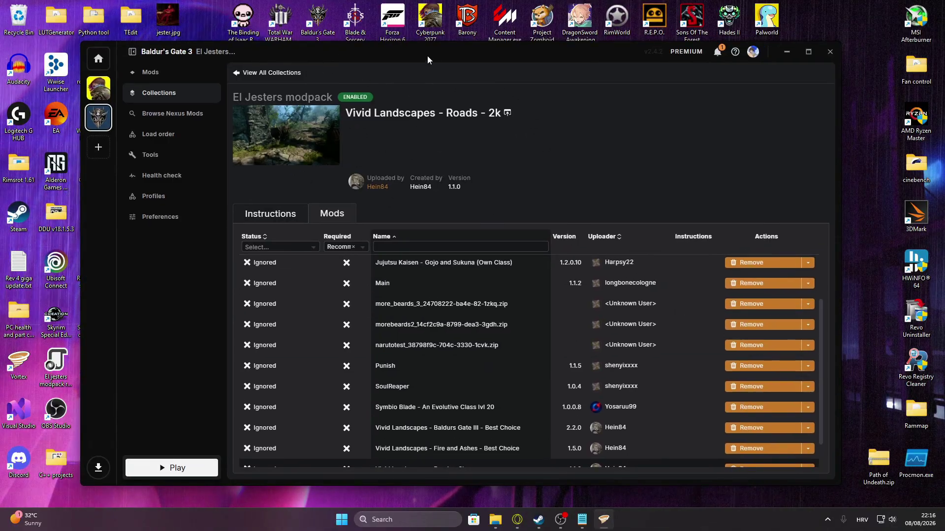
left_click_drag(427, 54, 396, 51)
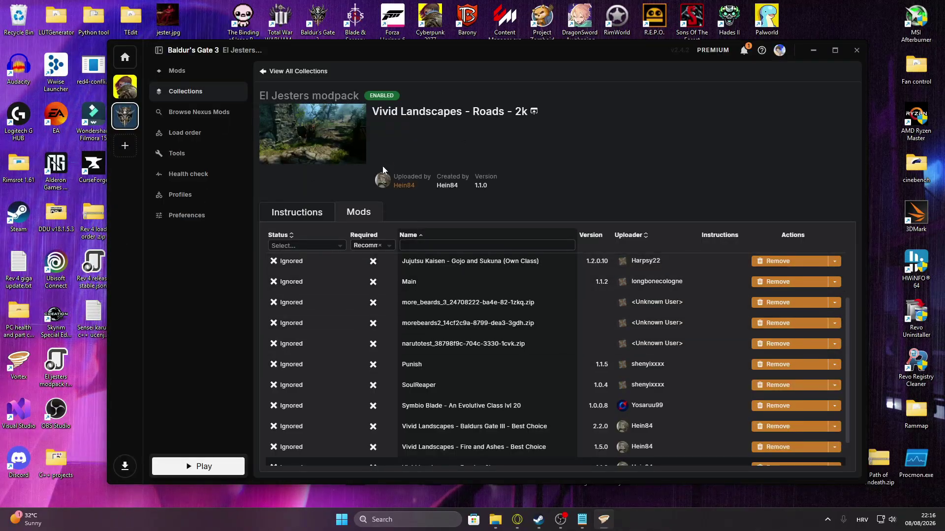
left_click_drag(364, 52, 359, 49)
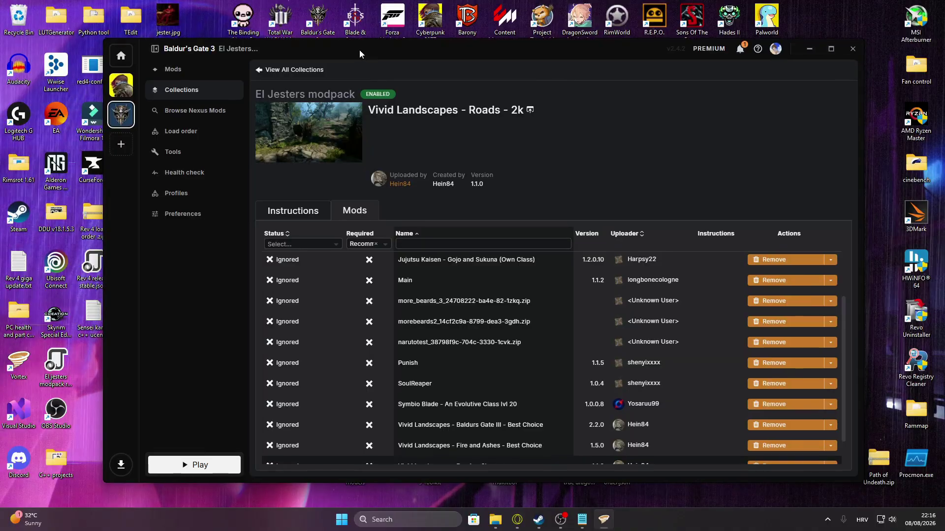
scroll(391, 300, "down", 2)
scroll(391, 300, "up", 3)
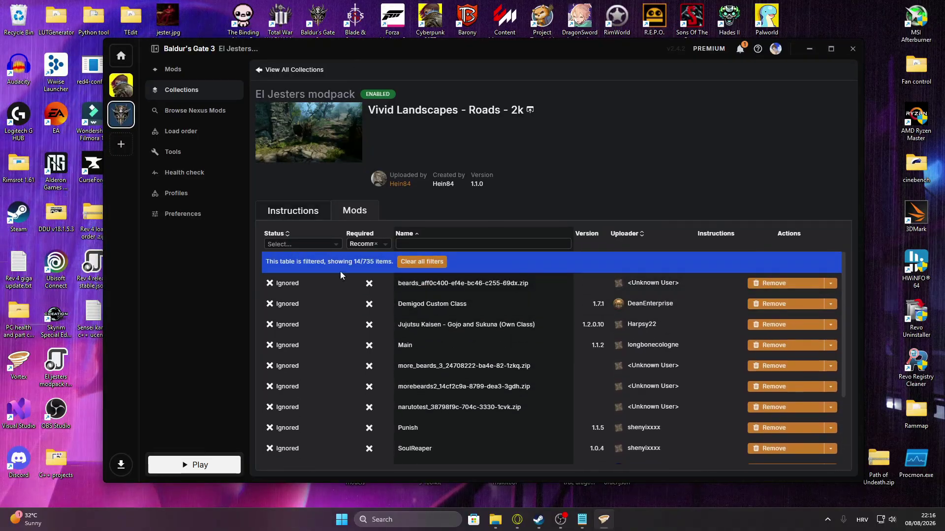
Step: Show the details of the first beards archive and Demigod Custom Class, and open the further actions for Demigod Custom Class
scroll(418, 314, "down", 1)
scroll(350, 282, "up", 1)
left_click(350, 282)
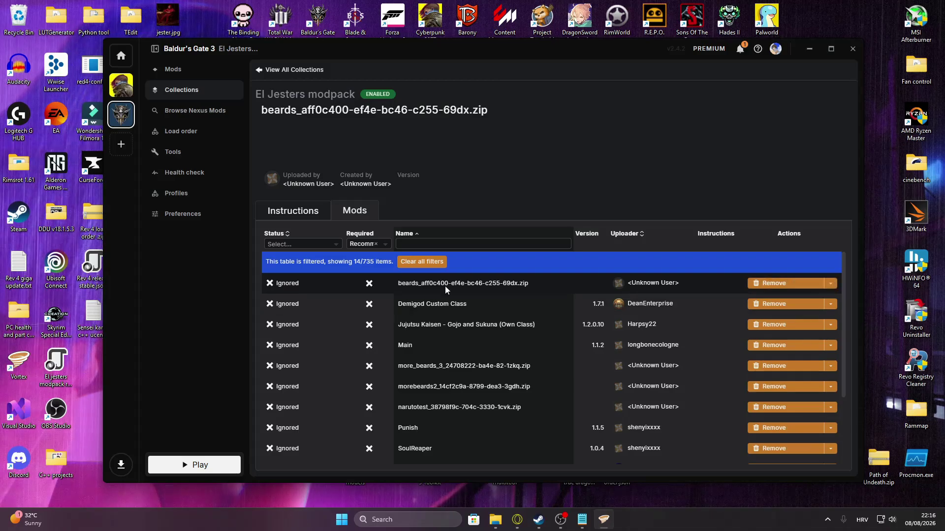
left_click(449, 301)
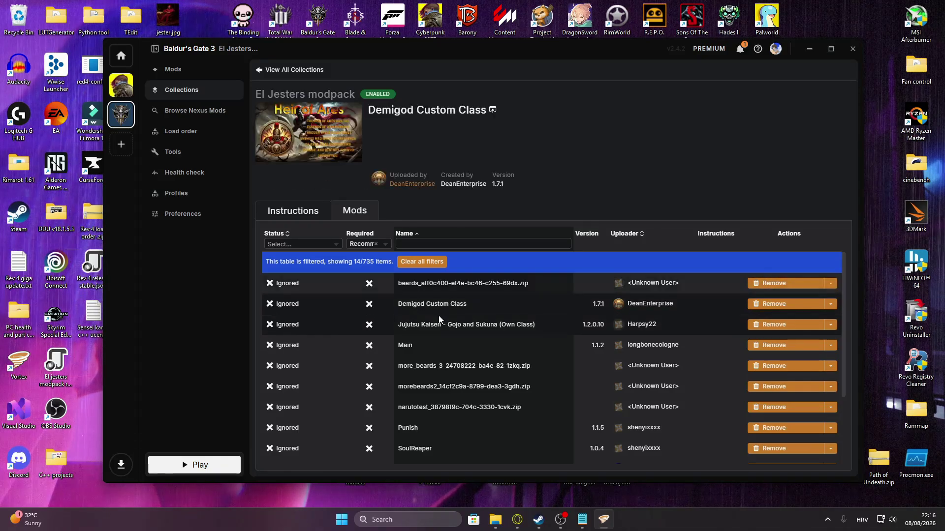
left_click(832, 303)
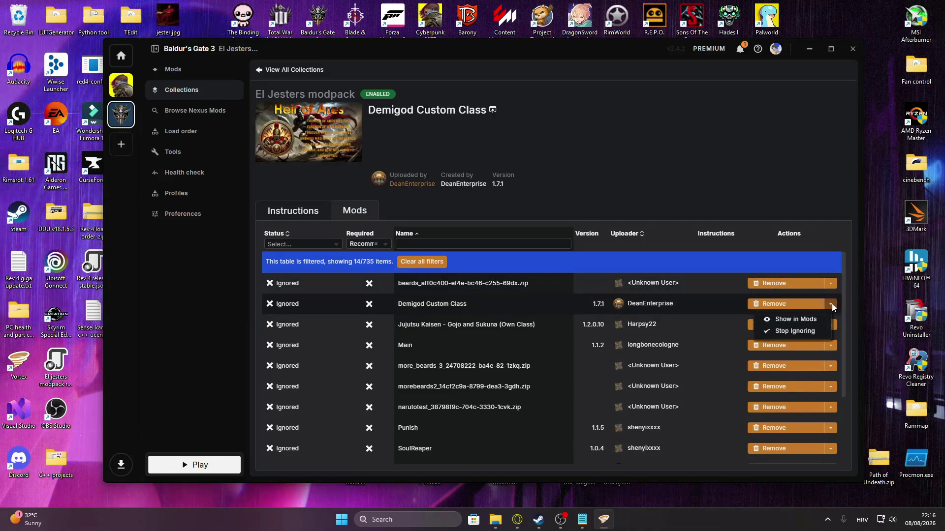
Step: Stop ignoring the Demigod Custom Class mod in the El Jesters modpack collection
left_click(773, 333)
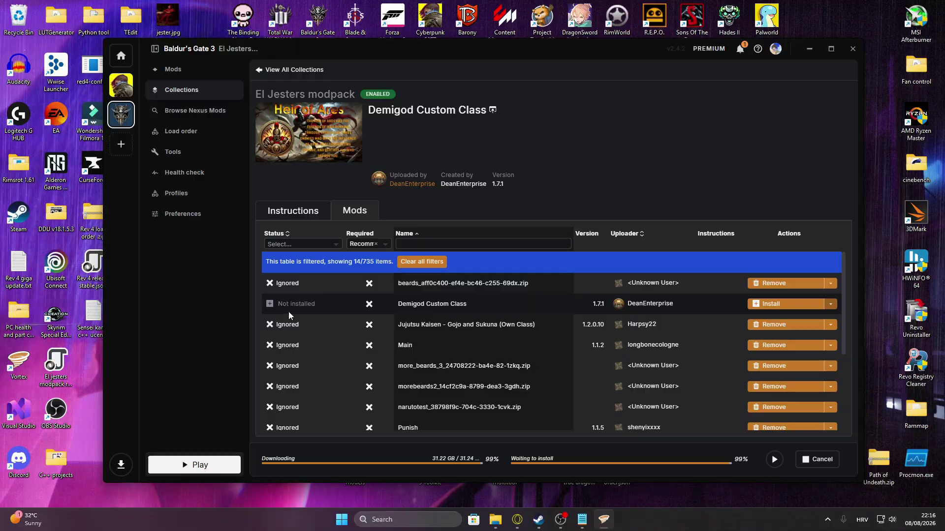
scroll(459, 366, "down", 2)
scroll(333, 350, "up", 2)
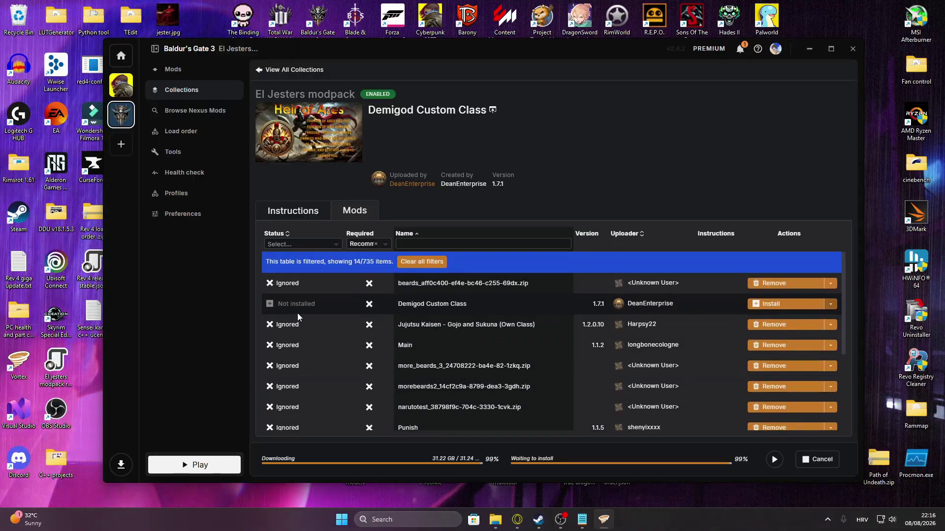
scroll(297, 313, "down", 1)
scroll(338, 345, "up", 1)
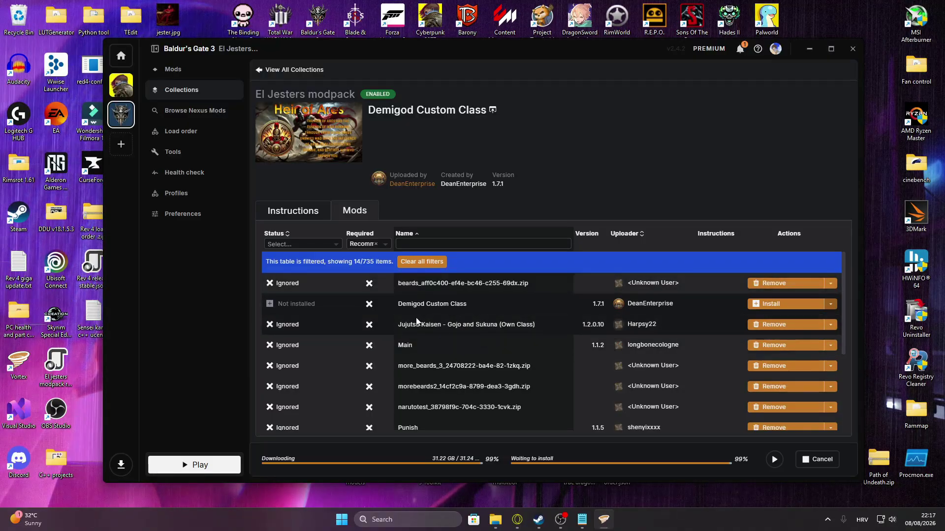
Step: Stop ignoring the four Vivid Landscapes mods: Water 2k, Roads - 2k, Fire and Ashes - Best Choice, and Baldurs Gate III - Best Choice
scroll(344, 347, "down", 3)
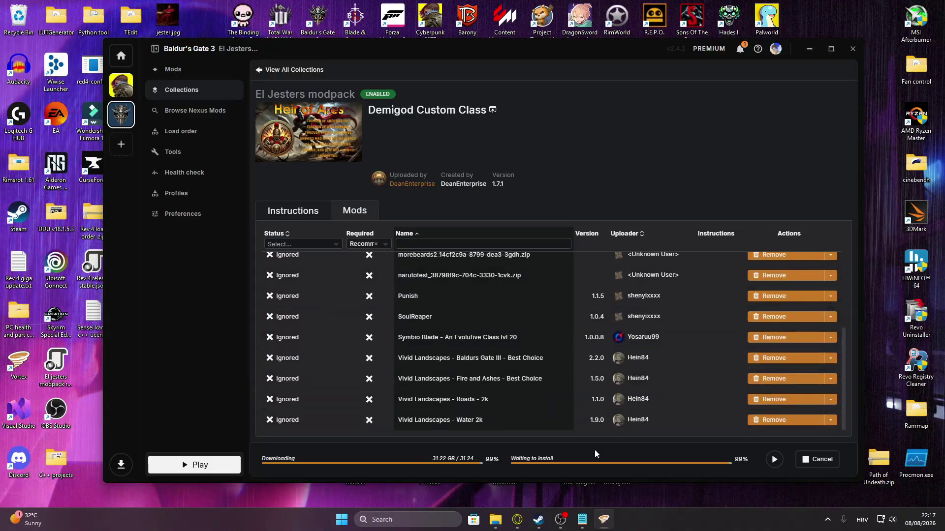
left_click(470, 420)
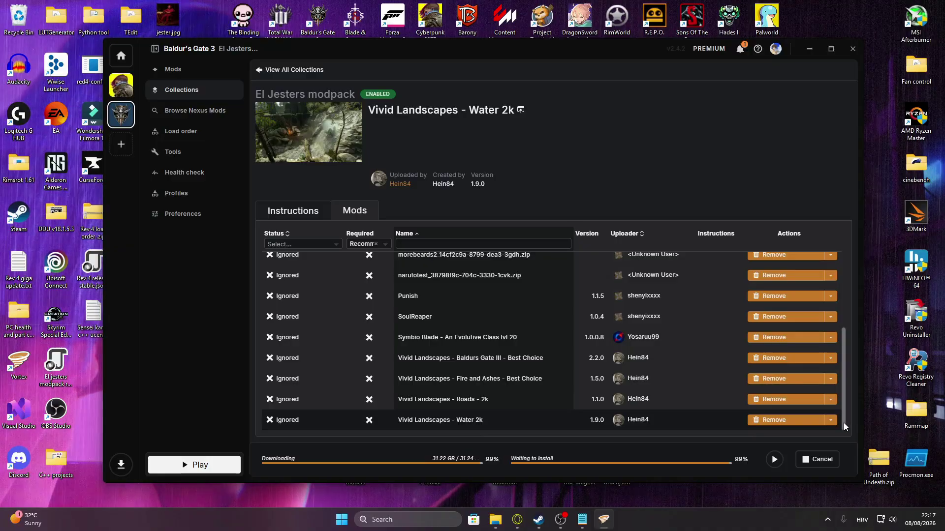
left_click(831, 420)
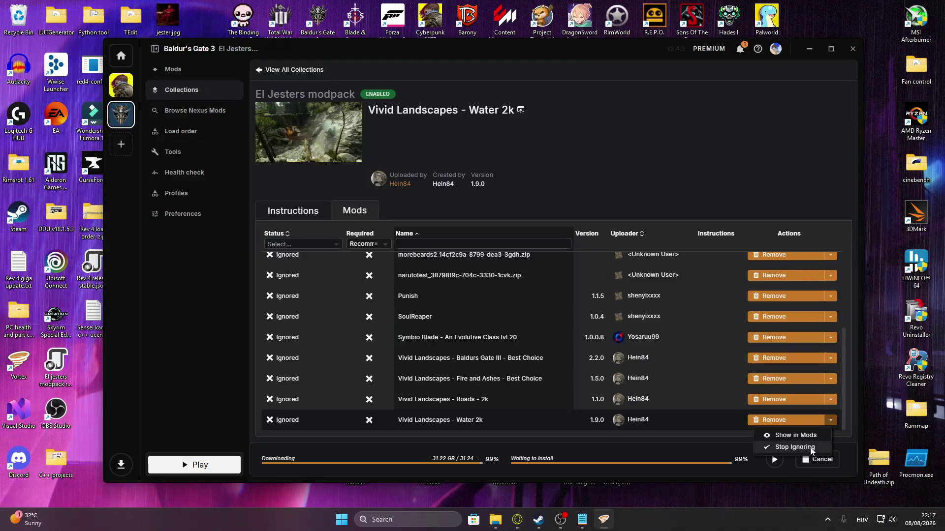
left_click(811, 449)
left_click(832, 400)
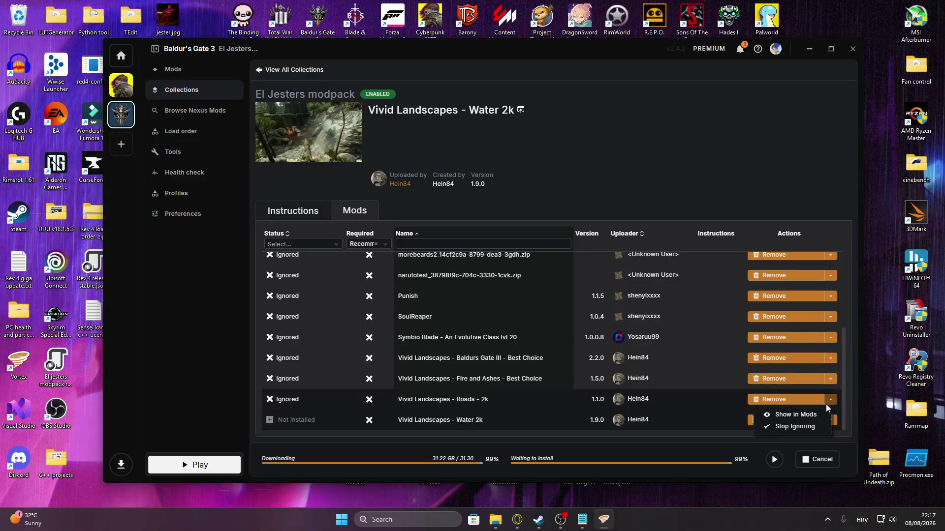
left_click(785, 427)
left_click(832, 379)
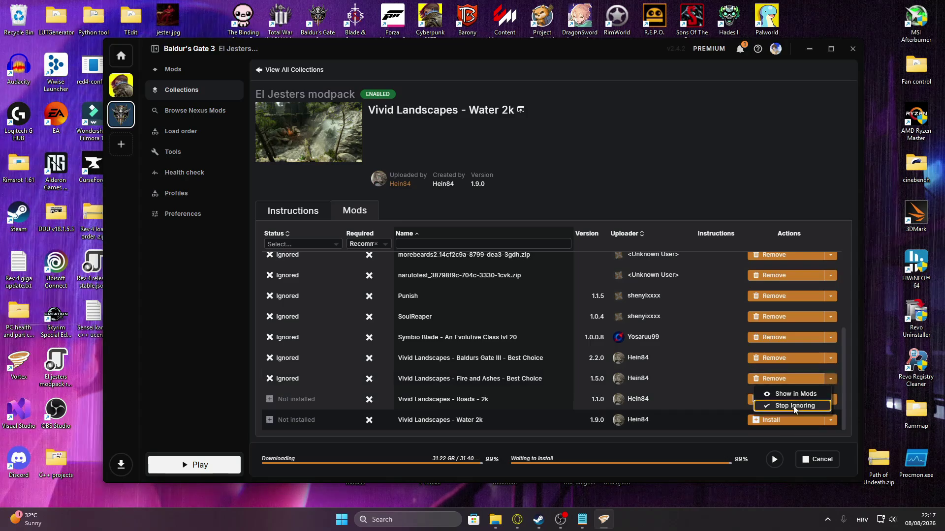
left_click(794, 408)
left_click(830, 359)
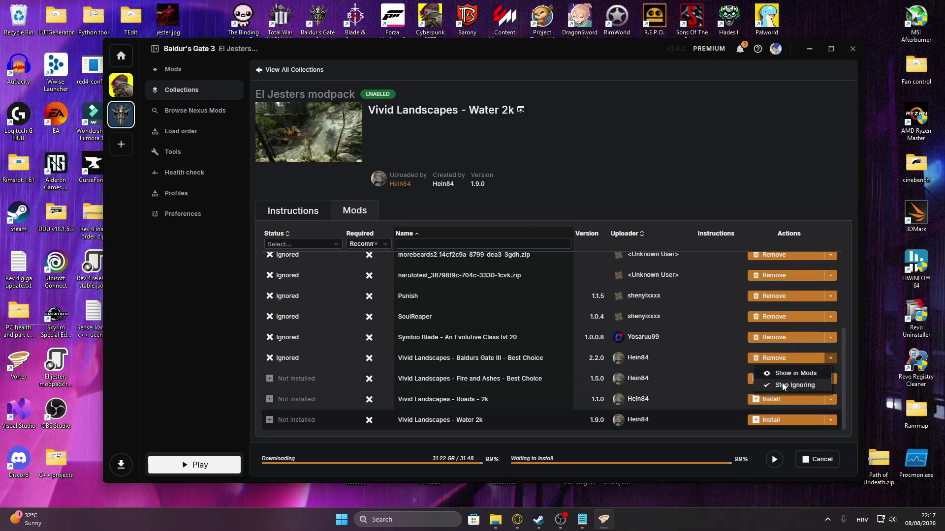
left_click(783, 386)
Step: Stop ignoring the Symbio Blade, SoulReaper, Punish and narutotest_38798f9c-704c-3330-1cvk.zip mods
left_click(830, 338)
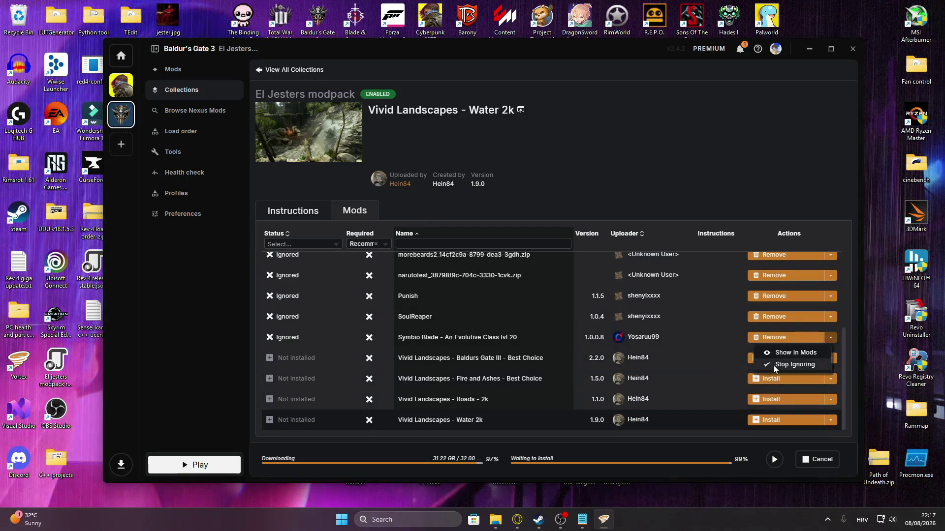
left_click(773, 365)
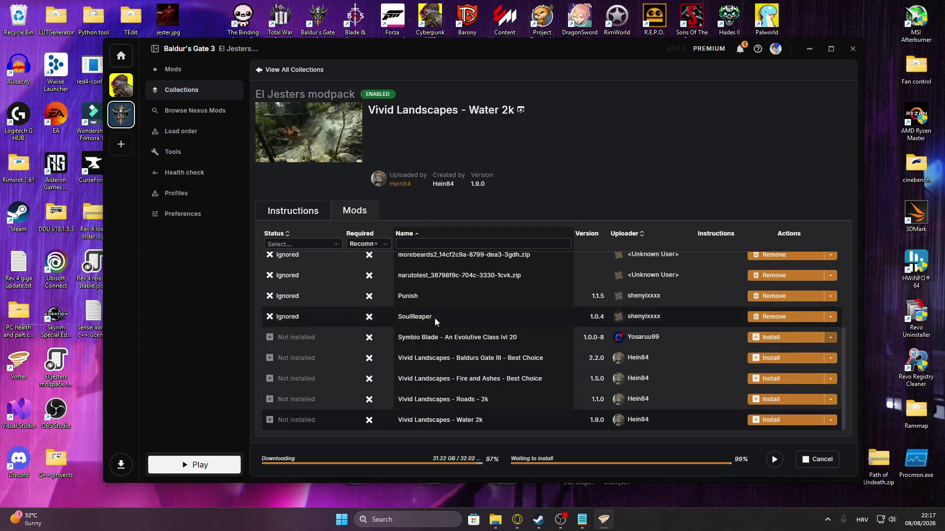
left_click(830, 317)
left_click(784, 344)
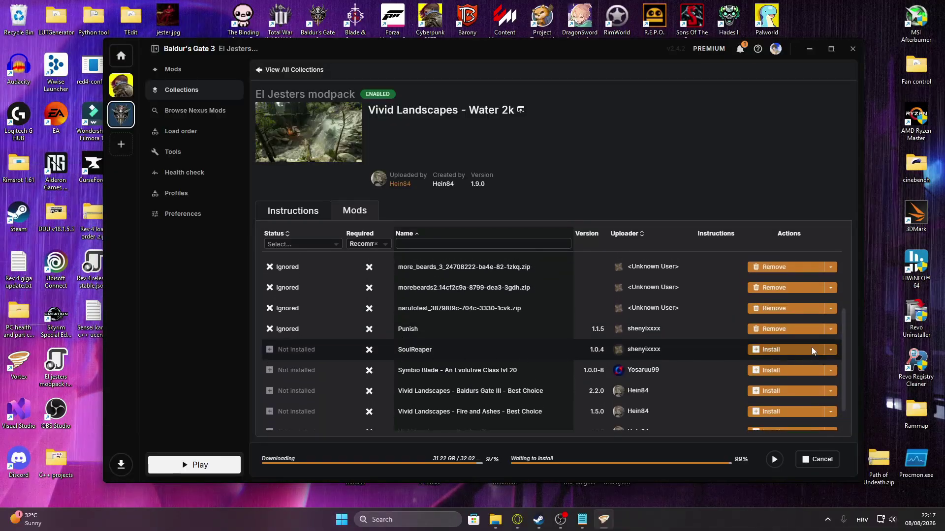
left_click(832, 348)
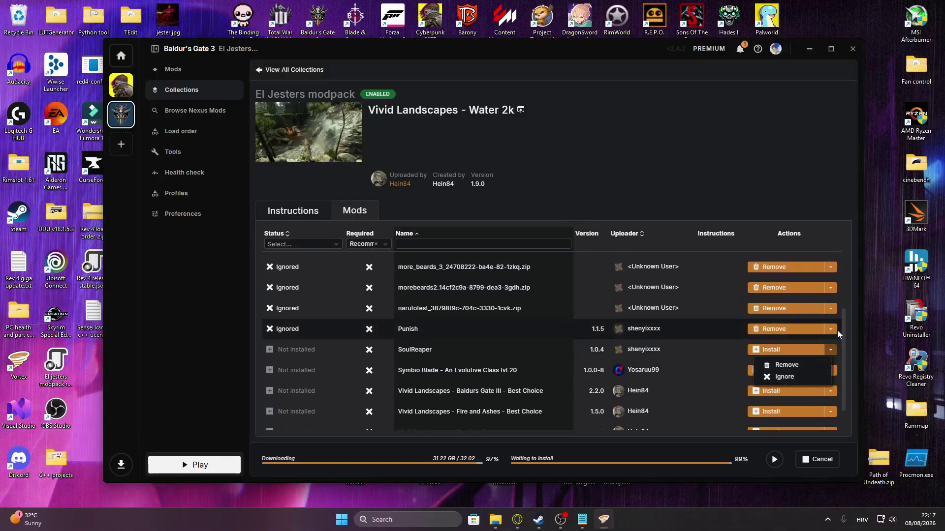
left_click(830, 329)
left_click(798, 357)
left_click(830, 309)
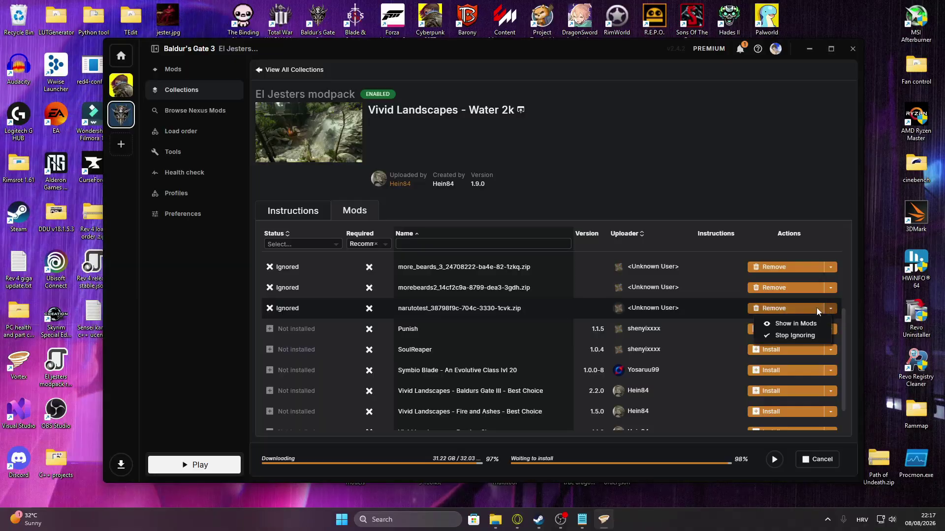
left_click(794, 335)
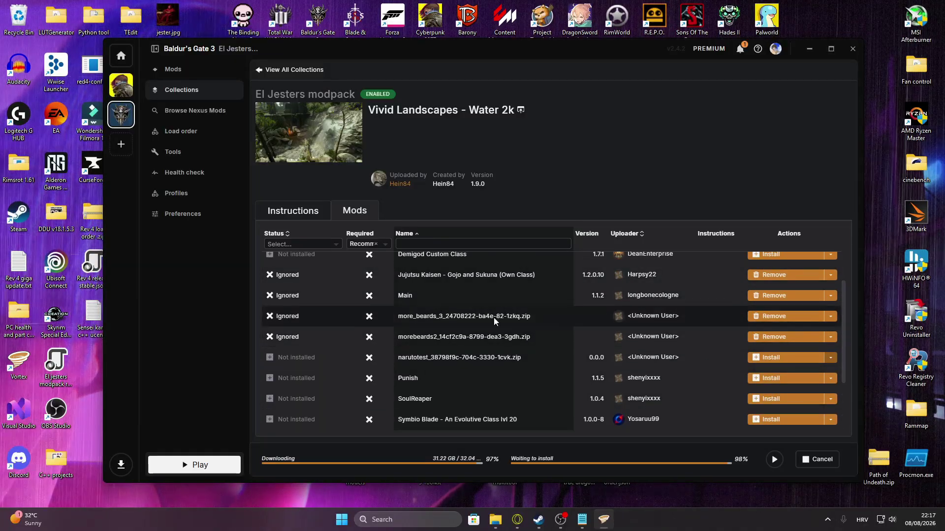
Step: Stop ignoring the Main and Jujutsu Kaisen - Gojo and Sukuna (Own Class) mods
left_click(829, 295)
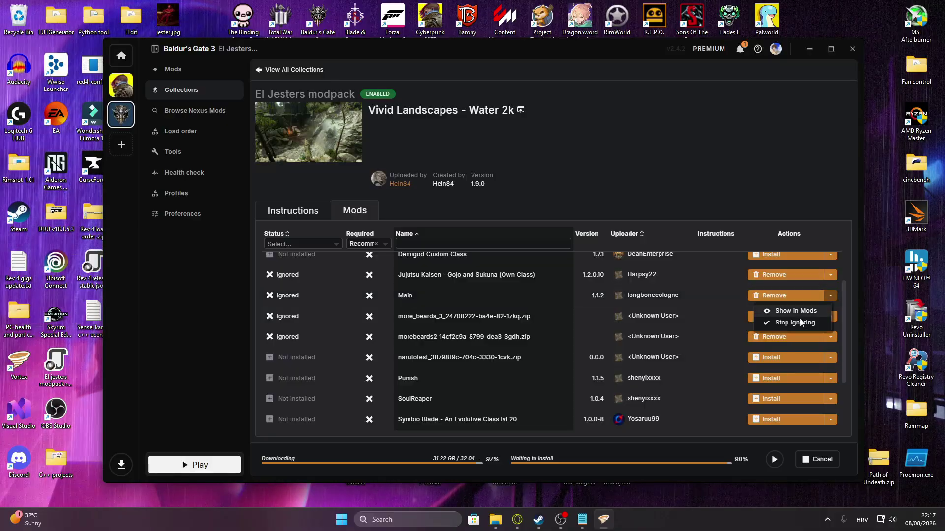
left_click(801, 321)
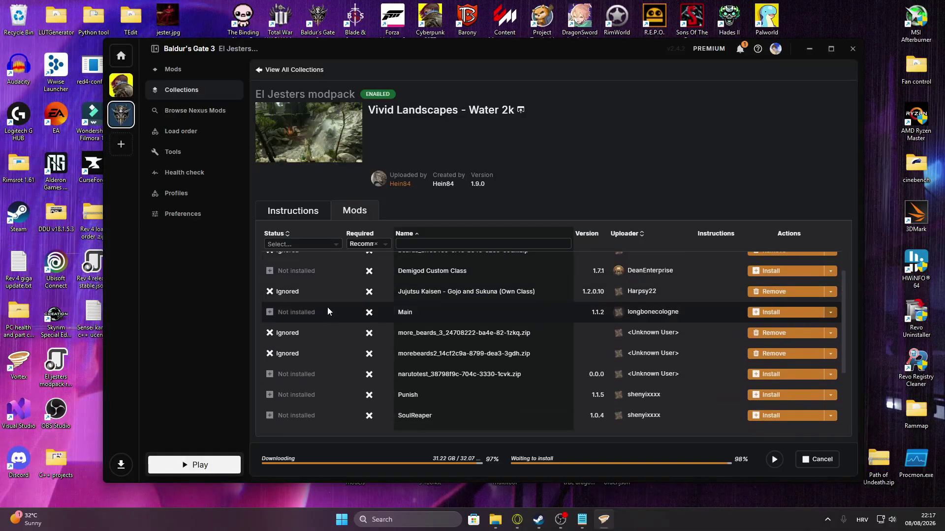
scroll(333, 312, "up", 1)
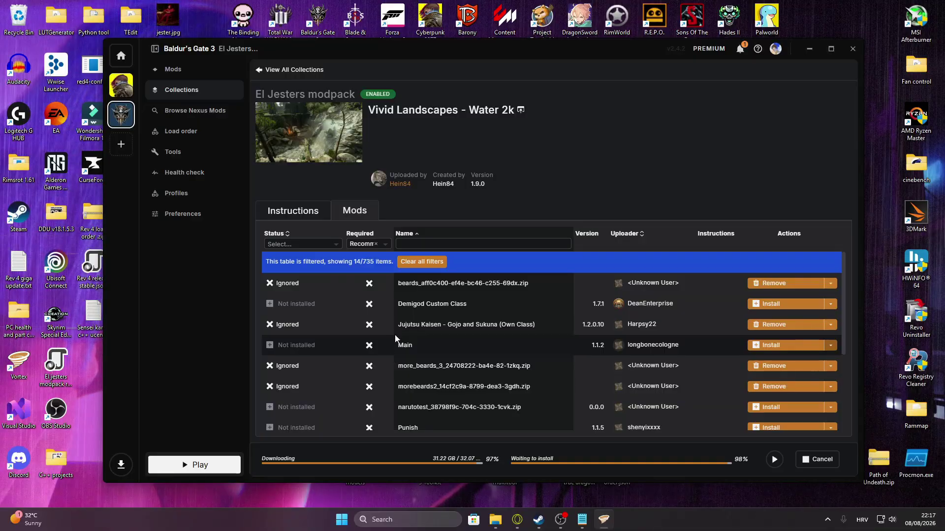
left_click(830, 324)
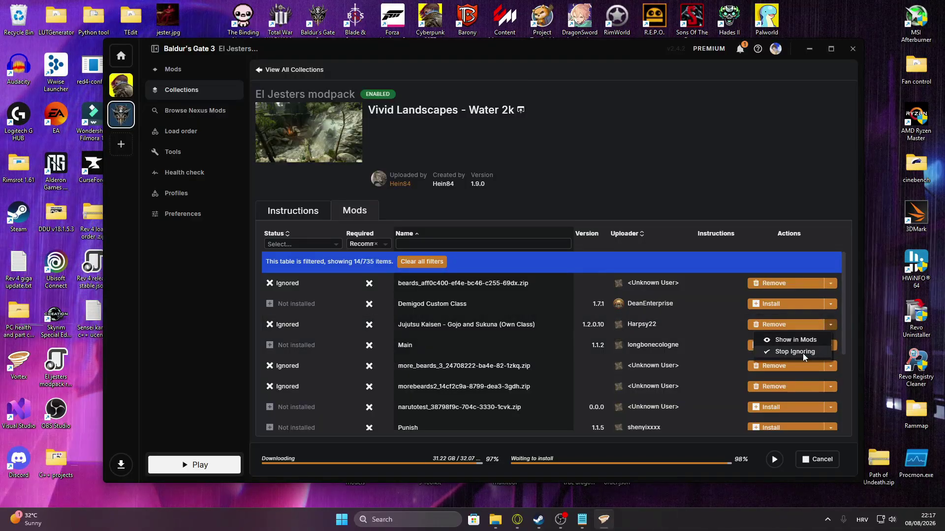
left_click(801, 353)
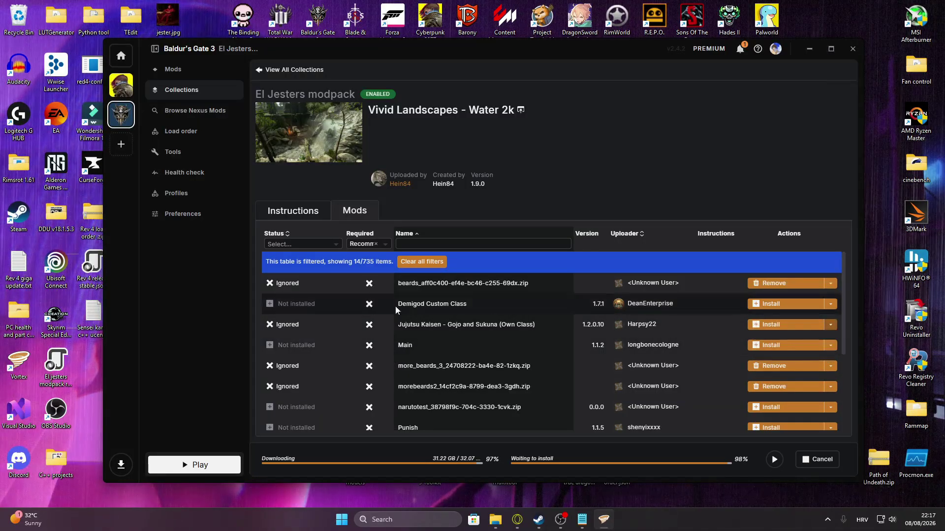
Step: Review the statuses of the optional mods in the filtered collection list
scroll(396, 309, "down", 1)
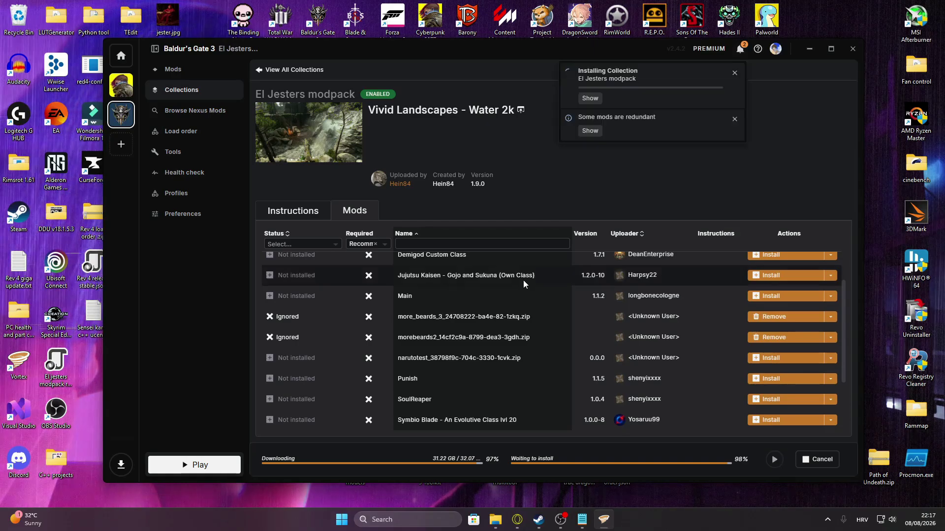
scroll(459, 283, "up", 2)
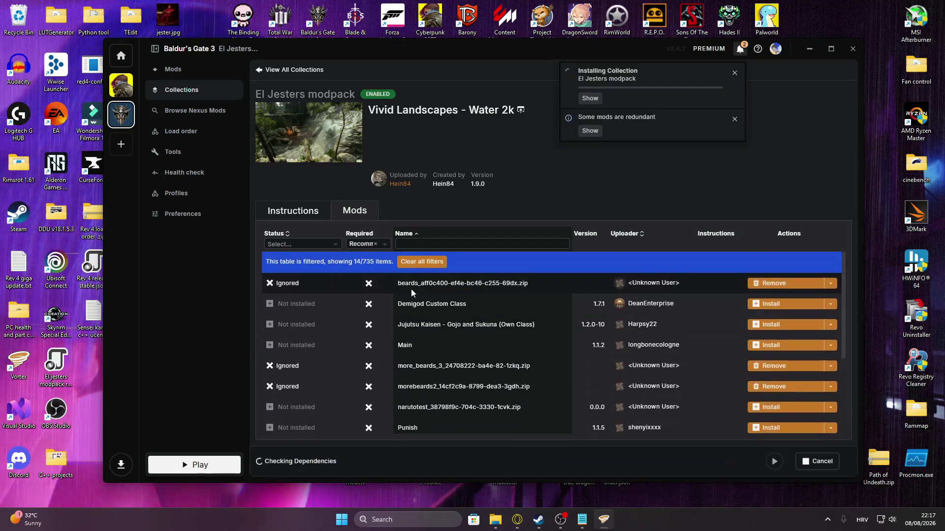
scroll(403, 334, "down", 1)
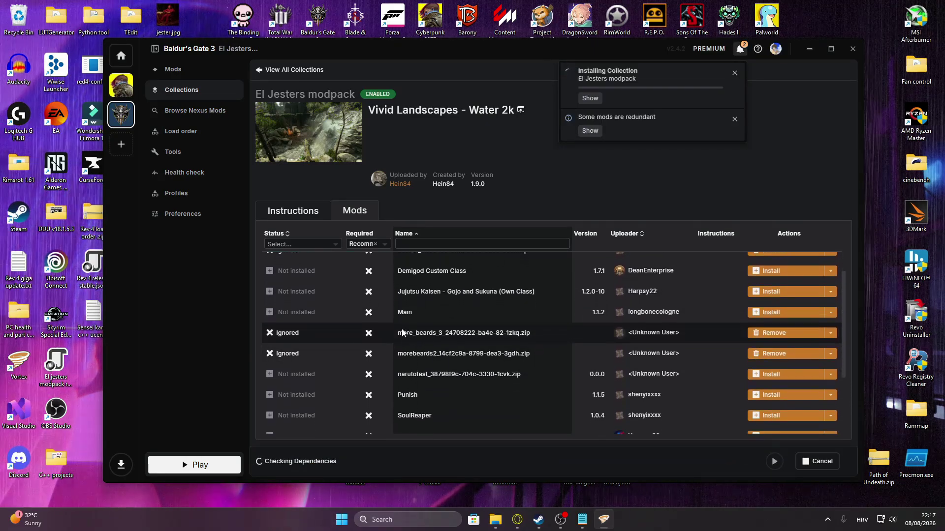
scroll(409, 312, "down", 2)
scroll(477, 317, "up", 4)
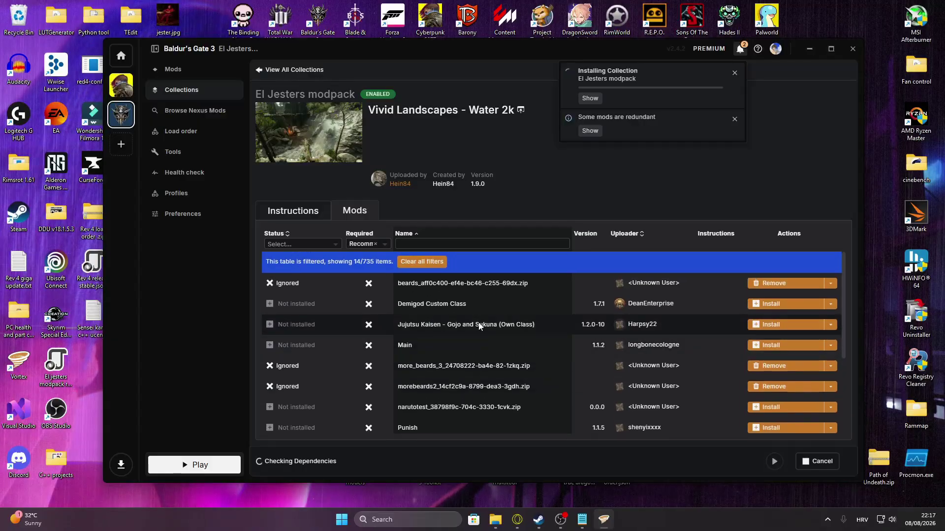
scroll(478, 323, "down", 3)
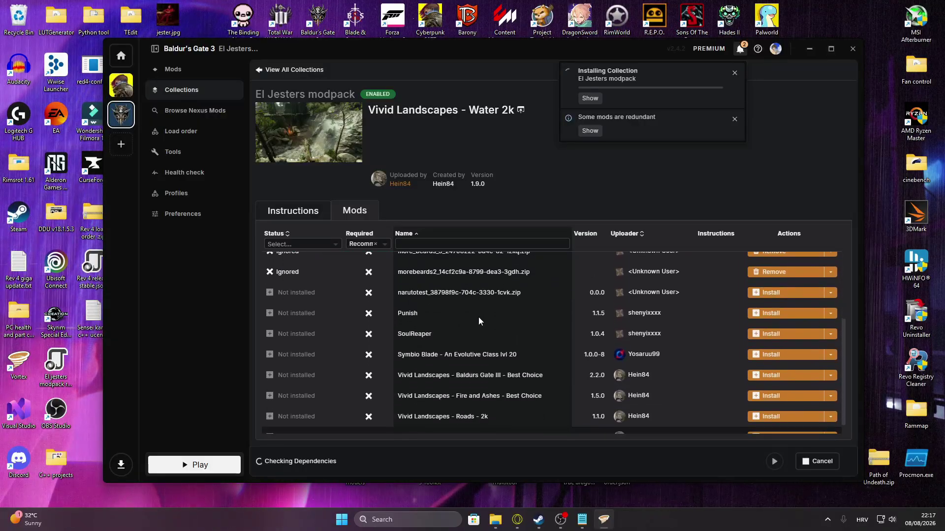
scroll(512, 314, "up", 3)
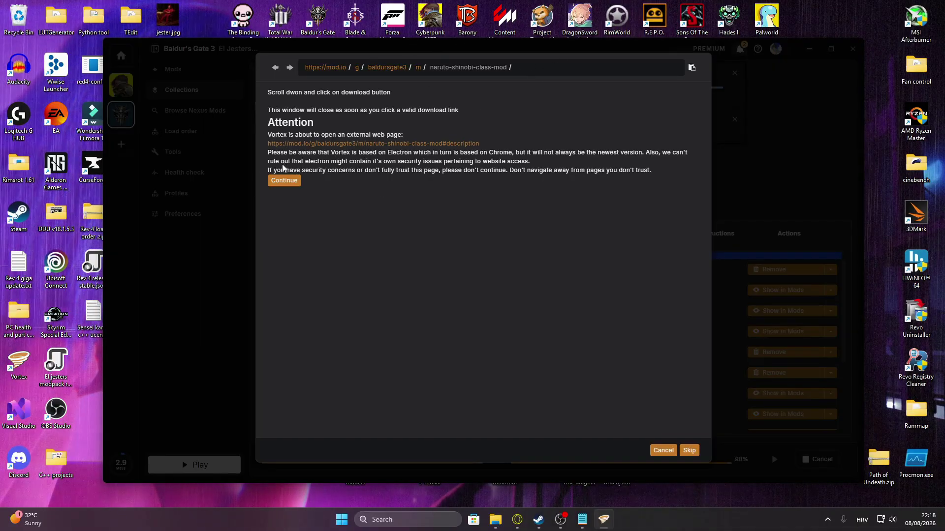
Step: Manually download version 2.2.2.17 of the (Naruto) Shinobi Class Mod from its mod.io page and install it
left_click(284, 180)
scroll(479, 226, "down", 4)
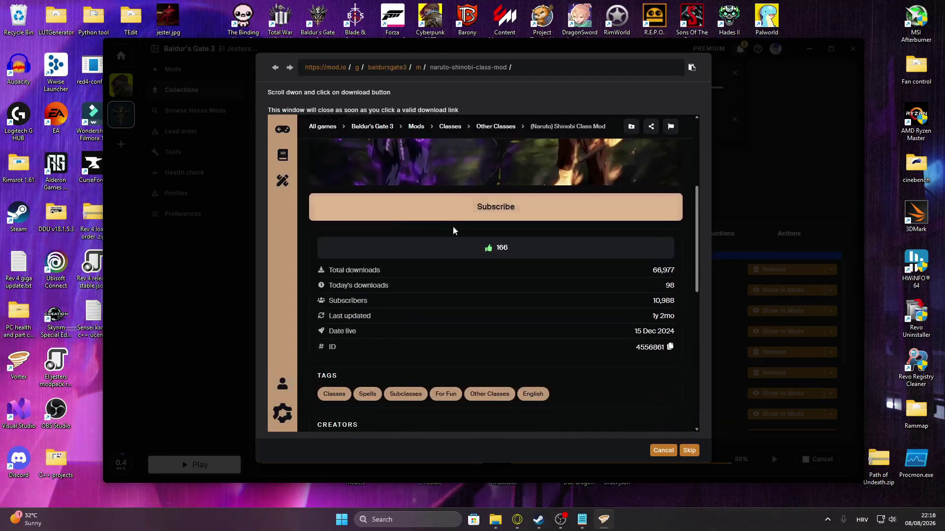
scroll(454, 231, "up", 4)
scroll(442, 226, "down", 15)
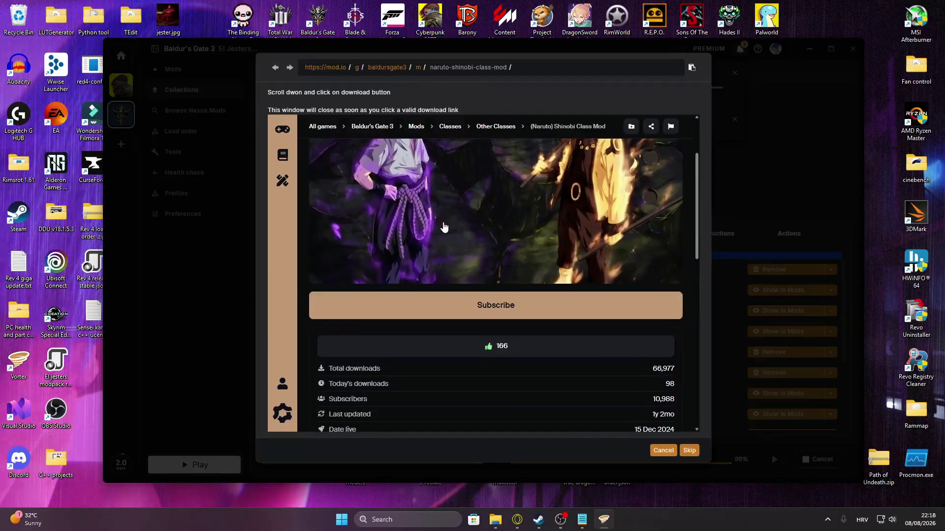
scroll(448, 231, "up", 1)
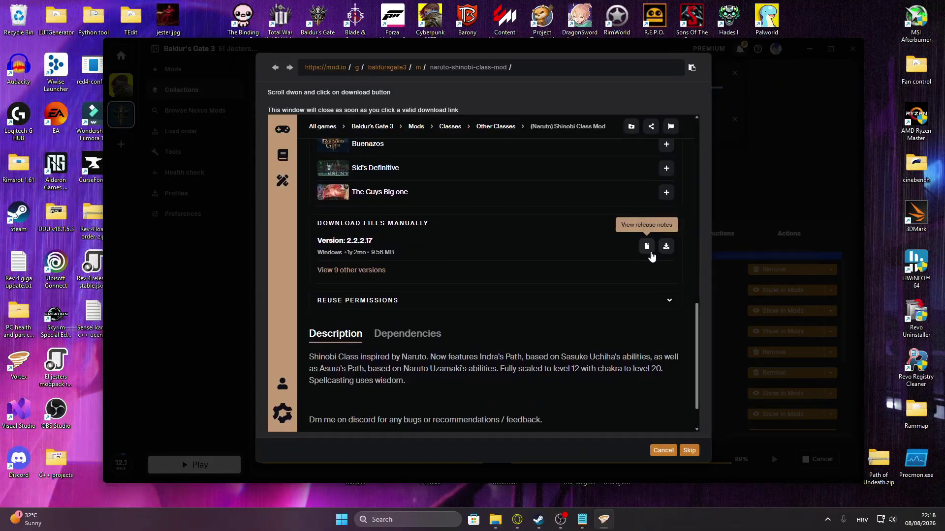
left_click(667, 246)
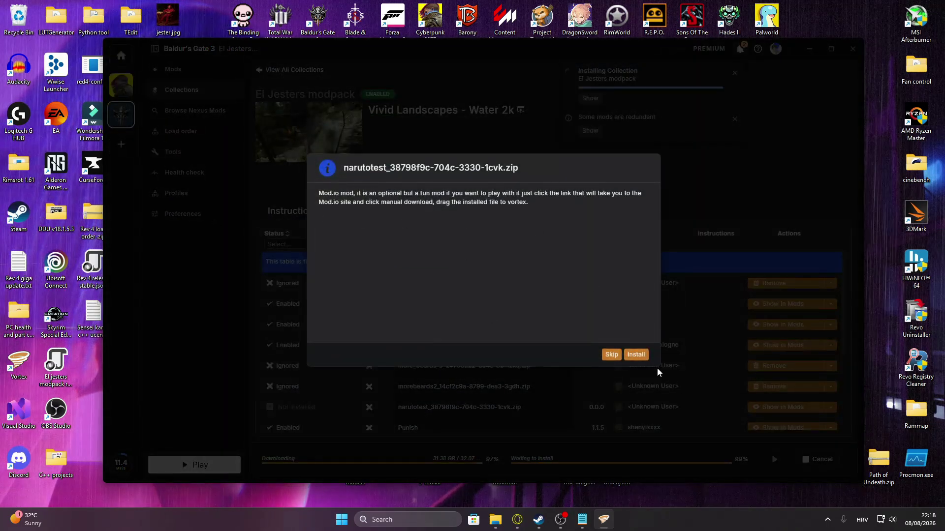
left_click(644, 357)
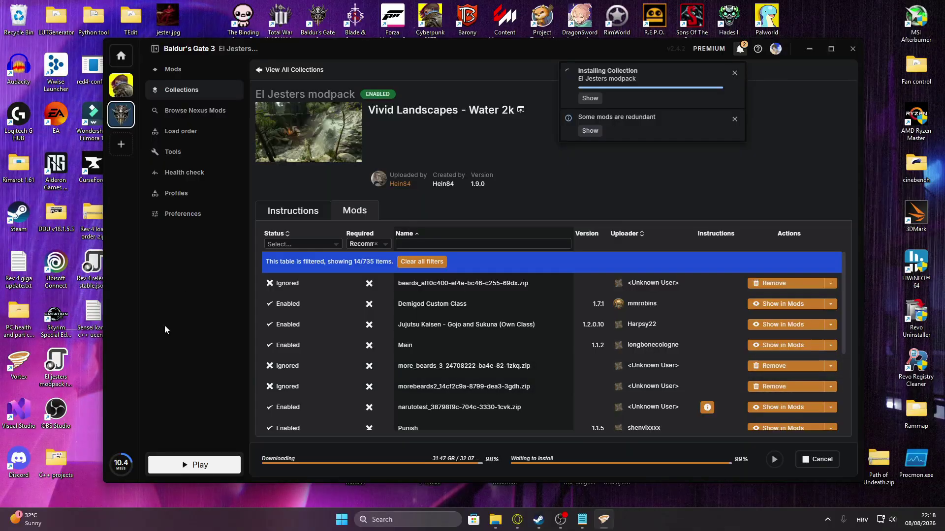
Step: Check the optional mods' progress and approve installing Vivid Landscapes - Water 2k
scroll(384, 359, "down", 5)
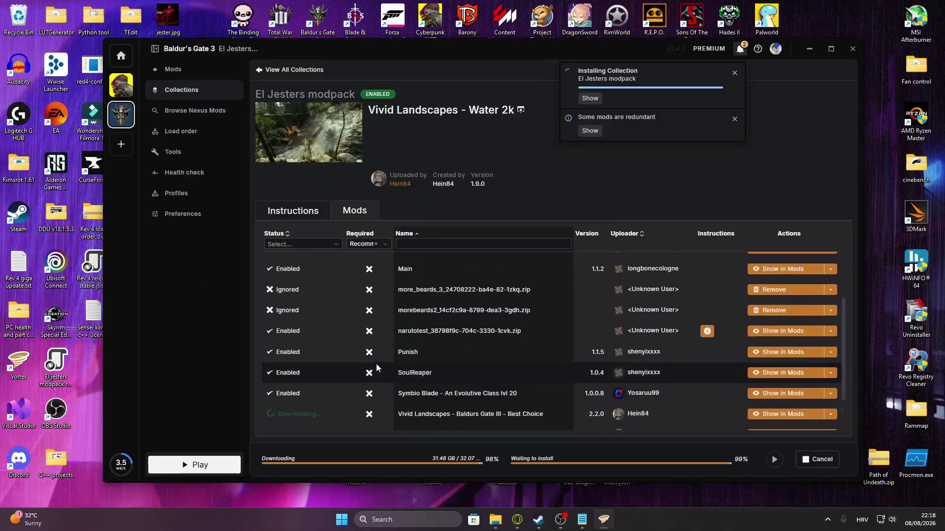
scroll(458, 331, "up", 5)
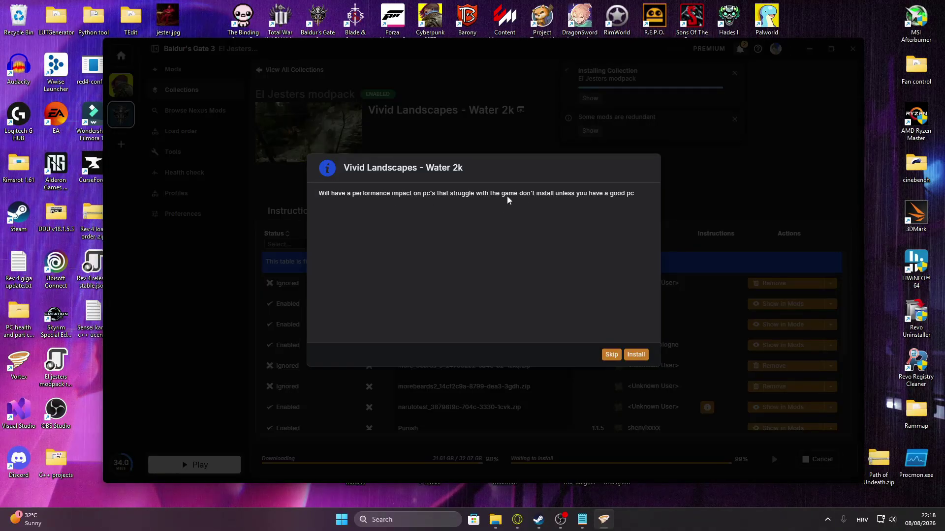
left_click(636, 355)
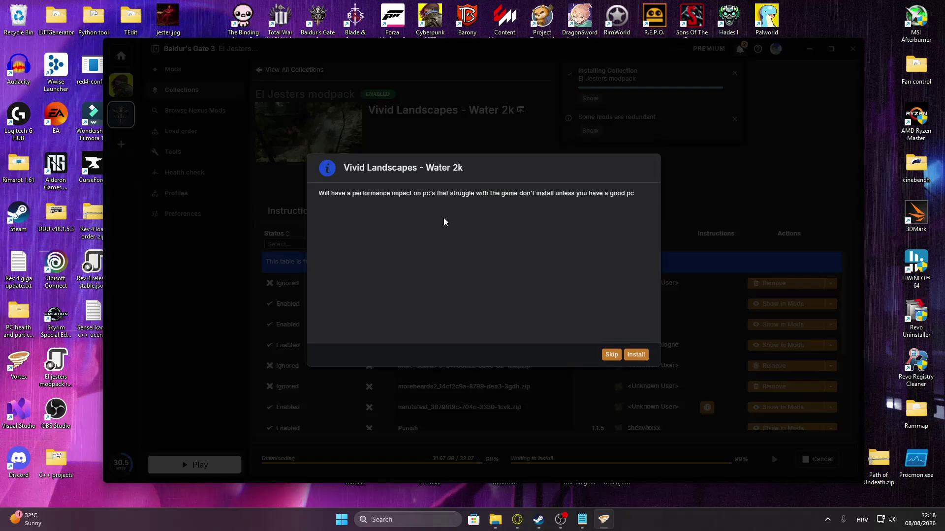
left_click(628, 353)
scroll(424, 352, "down", 1)
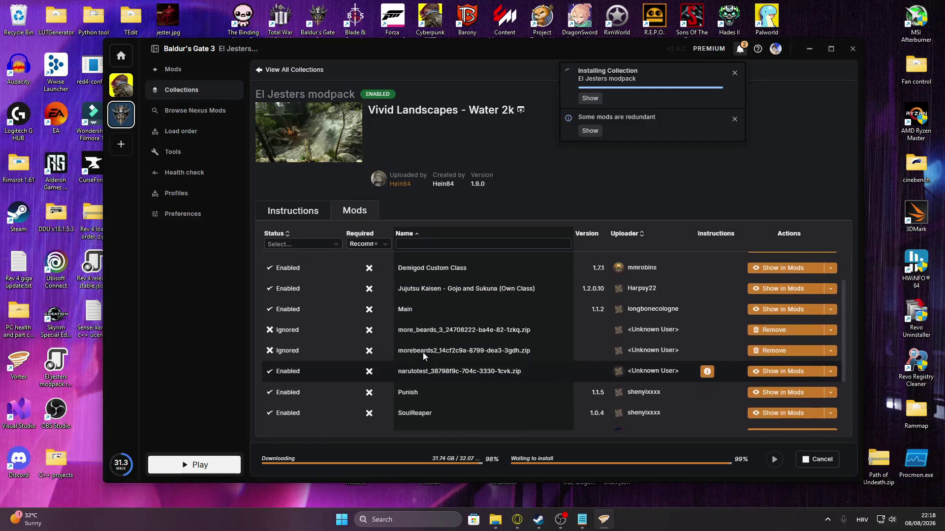
Step: Check the optional mods' progress and approve installing Vivid Landscapes - Roads - 2k and Vivid Landscapes - Baldurs Gate III - Best Choice
scroll(423, 352, "up", 1)
scroll(403, 345, "down", 3)
scroll(374, 333, "up", 4)
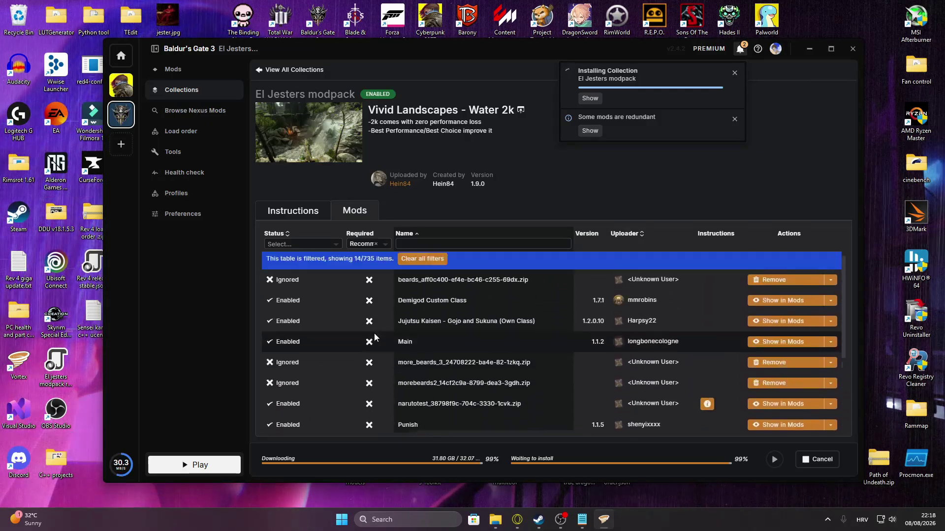
scroll(384, 336, "down", 3)
scroll(422, 317, "up", 1)
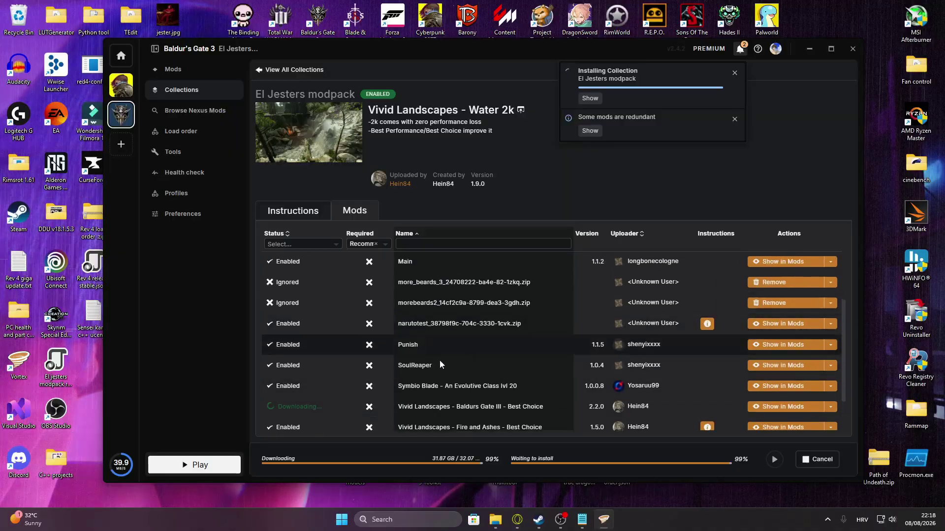
scroll(439, 359, "up", 3)
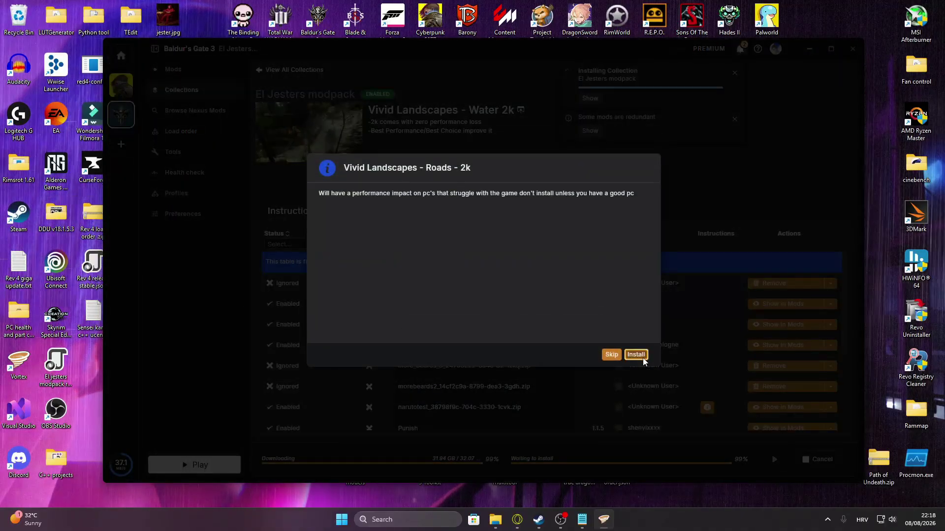
left_click(641, 357)
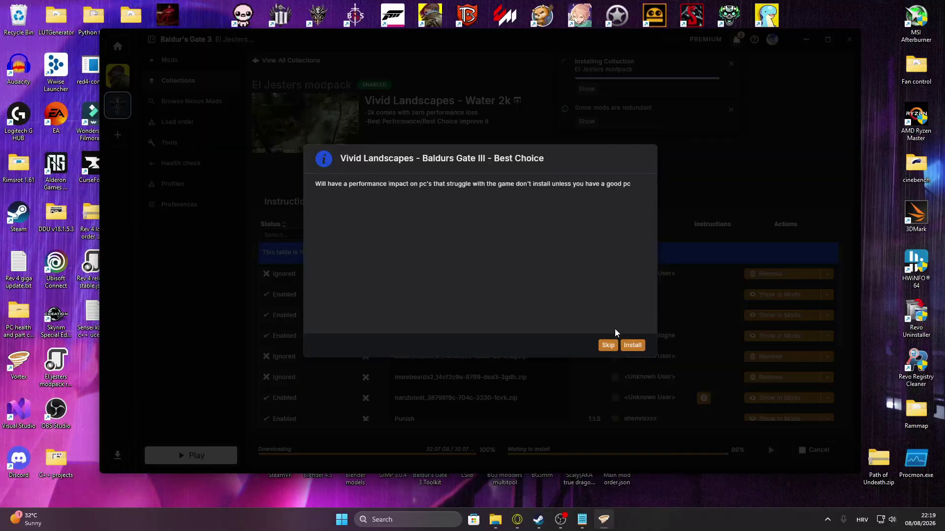
left_click(632, 346)
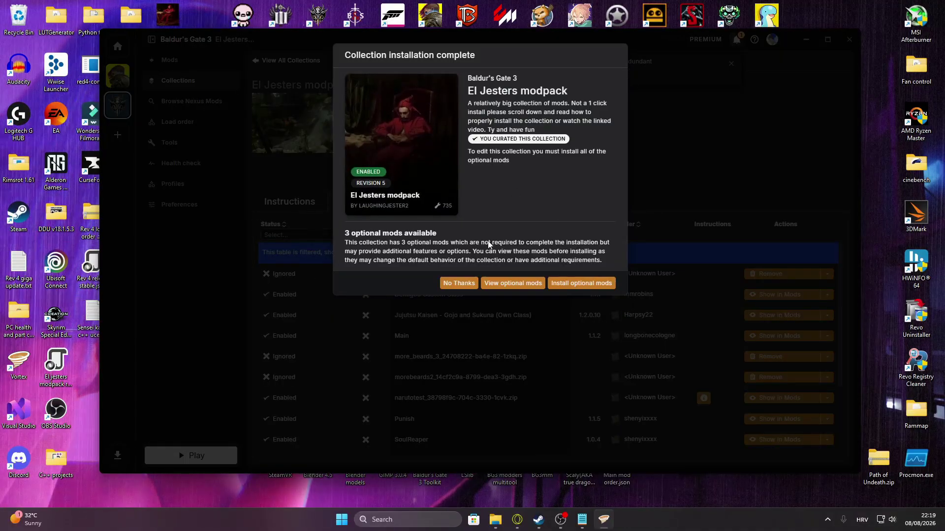
Step: Decline the remaining optional mods in the collection completion prompt and check the filtered mod statuses
left_click(453, 283)
scroll(470, 344, "down", 2)
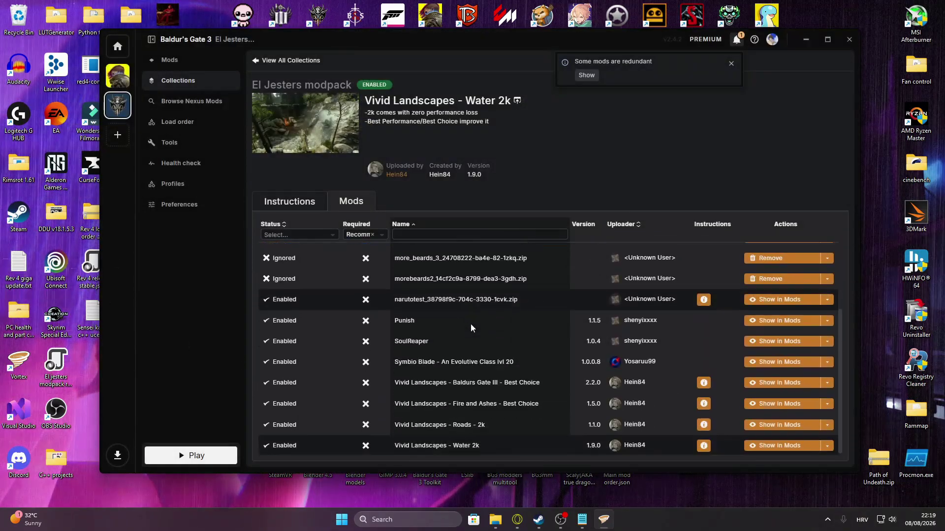
Step: Look over the full list of installed Baldur's Gate 3 mods and deploy them
left_click(167, 60)
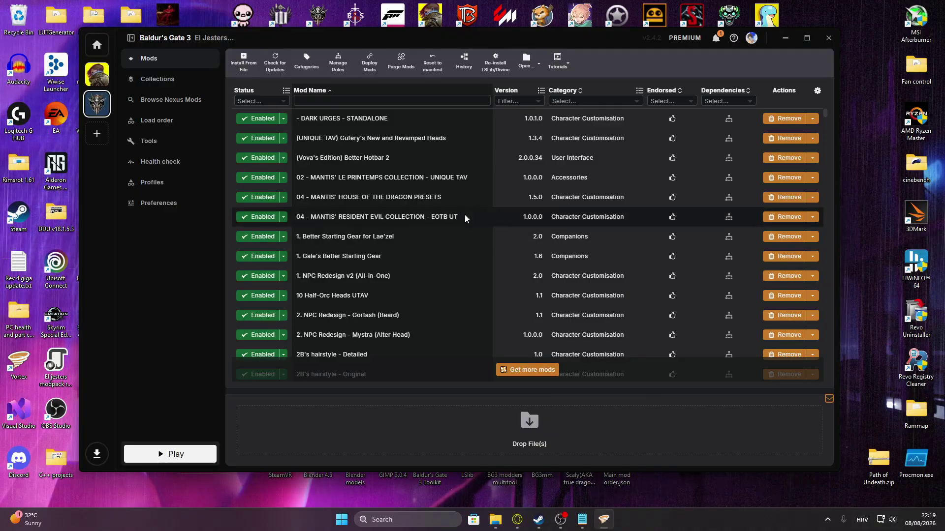
scroll(334, 183, "down", 1)
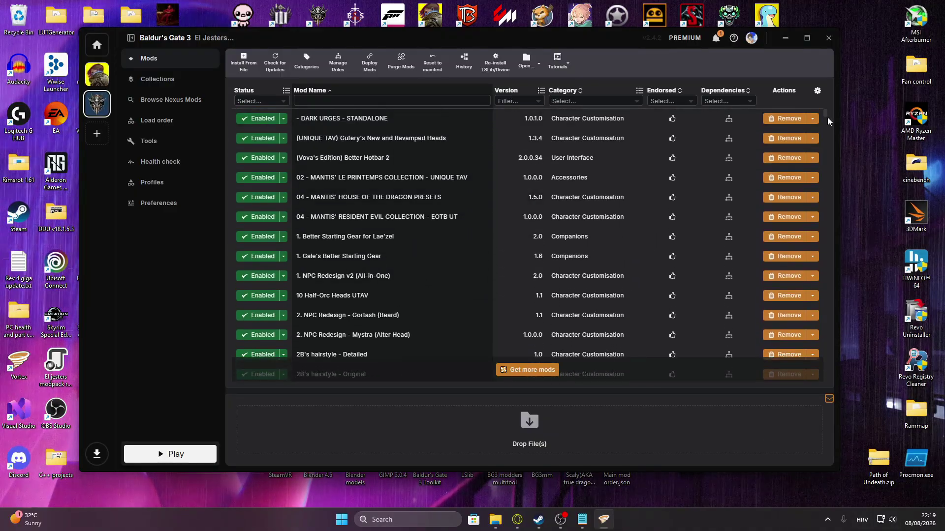
left_click_drag(825, 114, 695, 22)
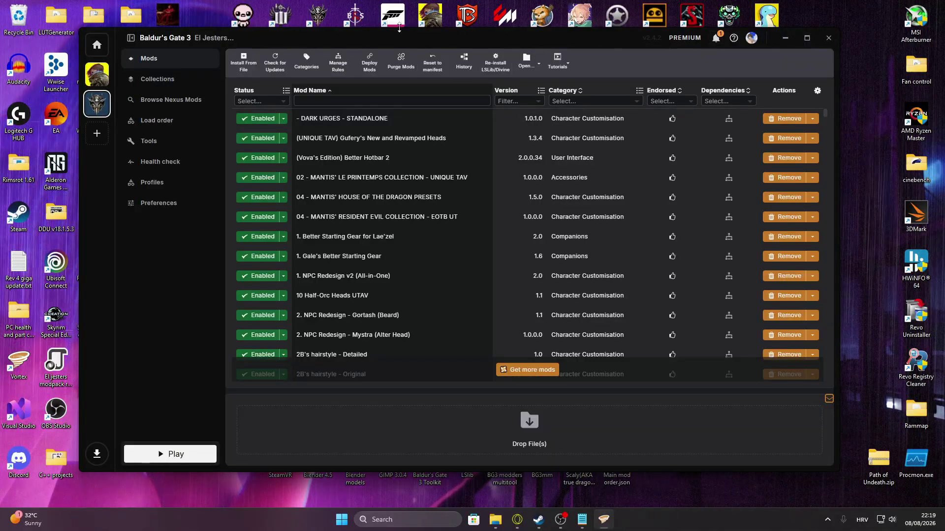
left_click(360, 67)
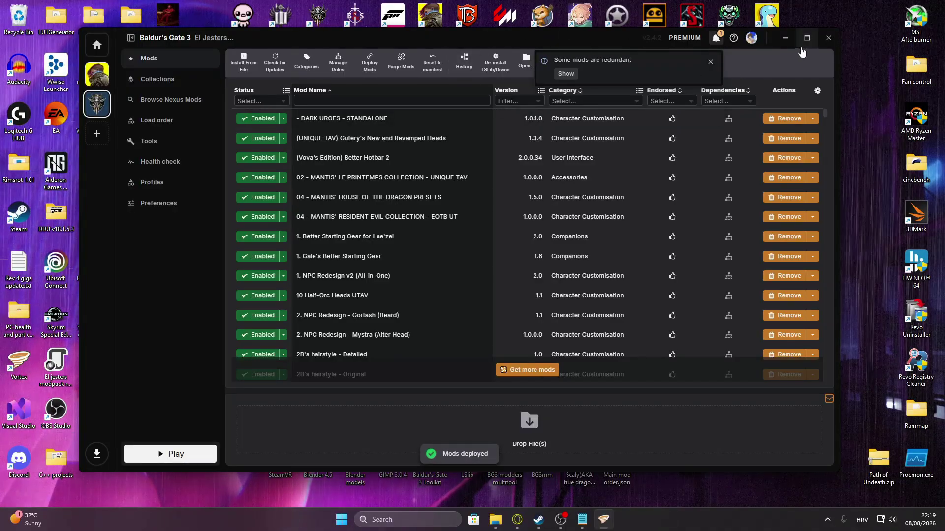
Step: Clear the desktop by minimizing Vortex and closing the Recordings folder window
left_click(785, 38)
left_click(672, 94)
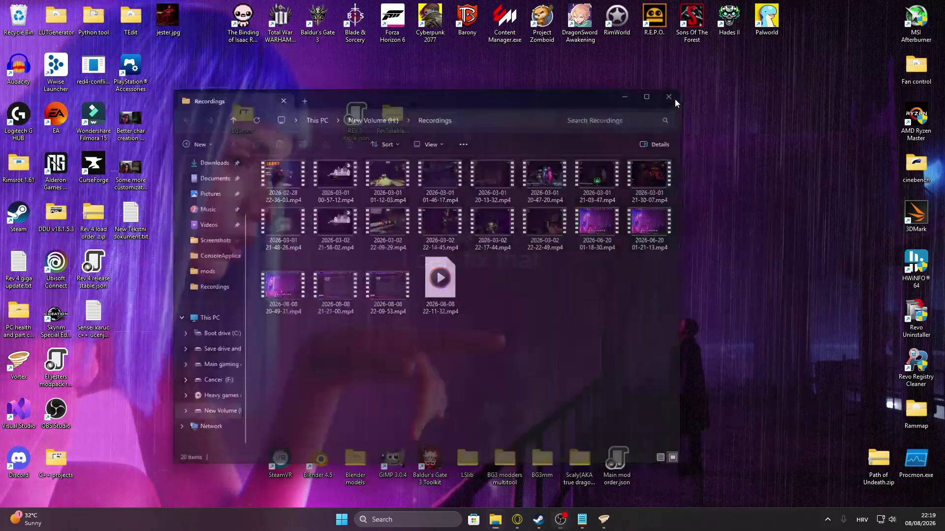
right_click(313, 96)
left_click(347, 237)
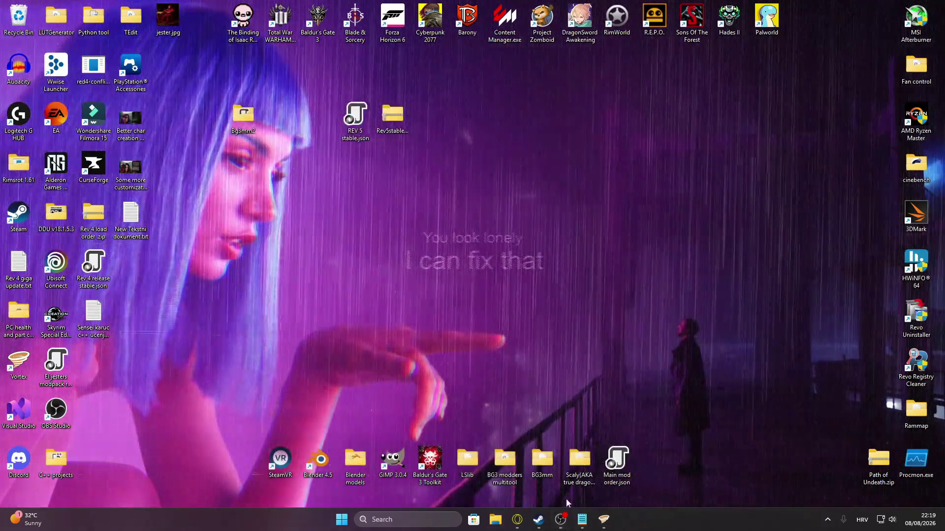
Step: Launch Baldur's Gate 3 Mod Manager from the BG3mm desktop folder and decline using the last exported mod order
double_click(542, 458)
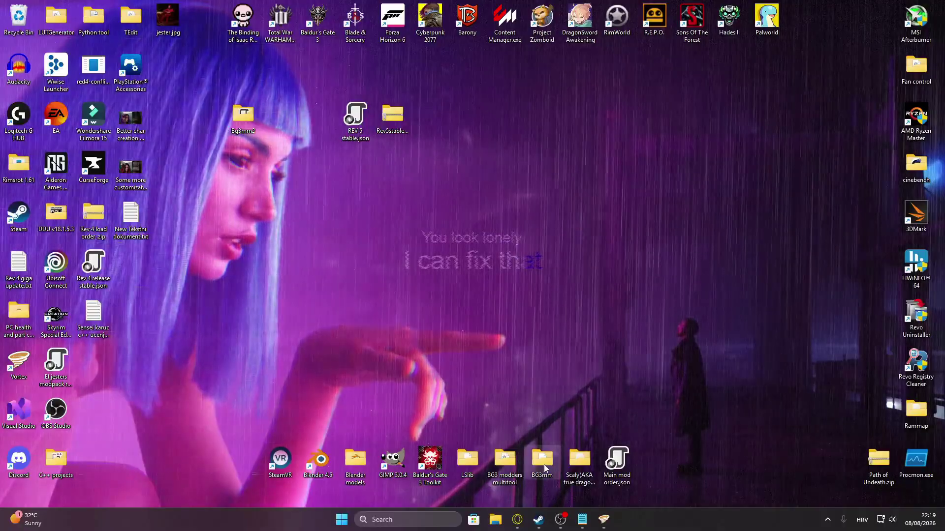
double_click(316, 313)
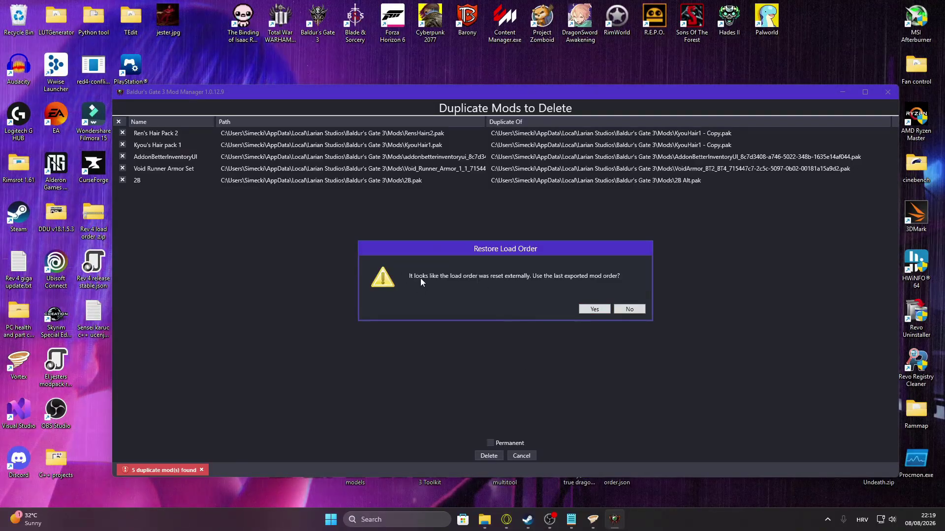
left_click(629, 309)
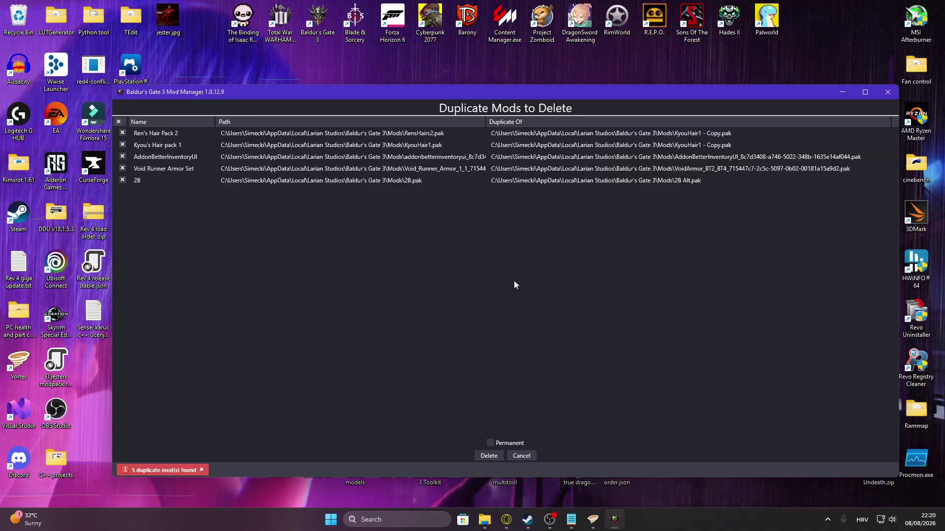
Step: Permanently delete all the listed duplicate mods and look through the inactive mods
left_click(507, 445)
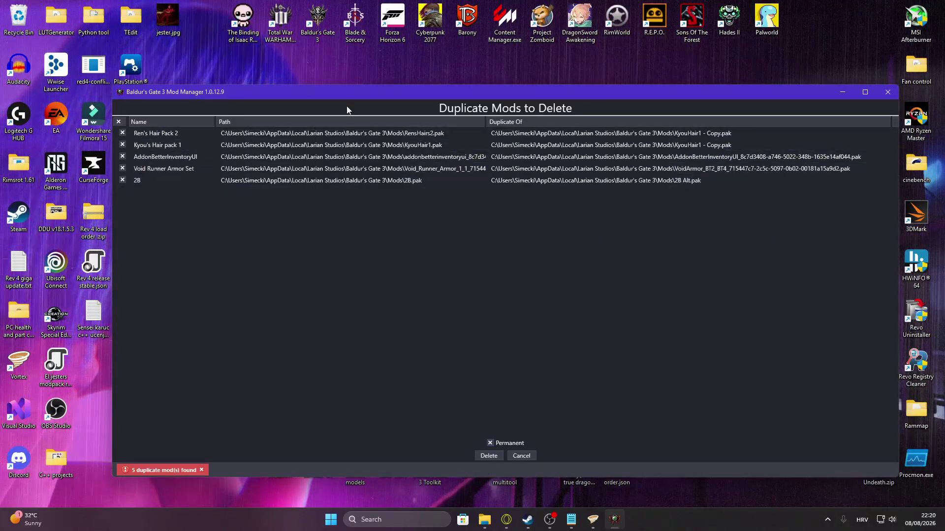
left_click(490, 458)
left_click(592, 310)
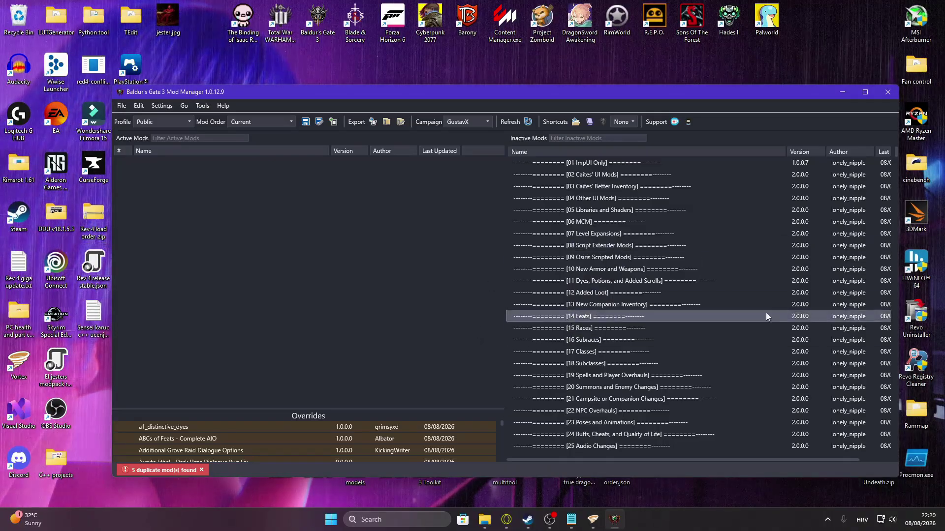
scroll(758, 295, "down", 5)
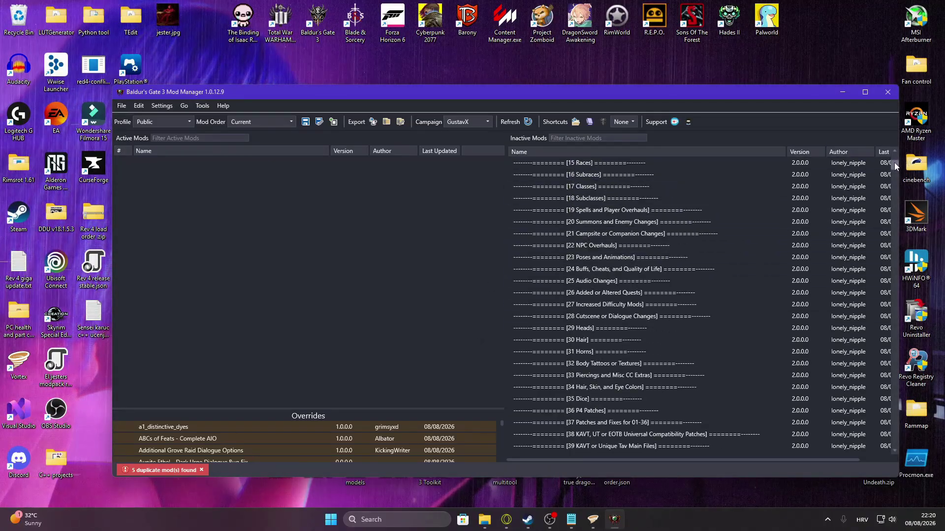
left_click_drag(895, 167, 902, 100)
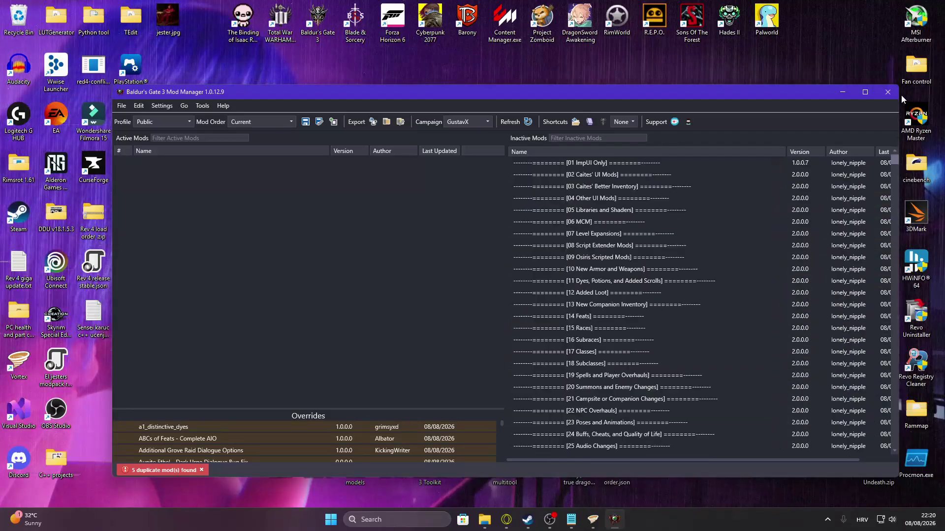
Step: Minimize the mod manager, switch to the Opera browser and open the About section of the El Jesters modpack page
left_click(842, 92)
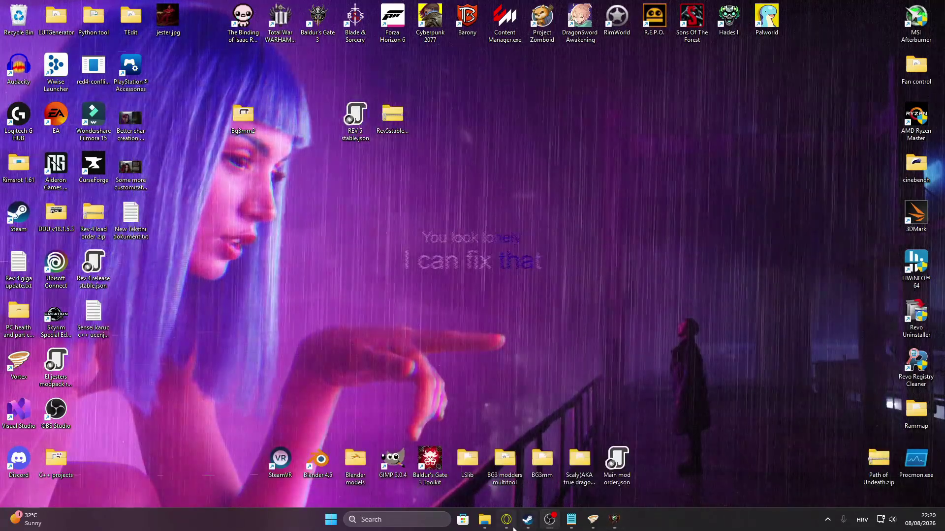
left_click_drag(1, 216, 256, 1)
left_click(350, 6)
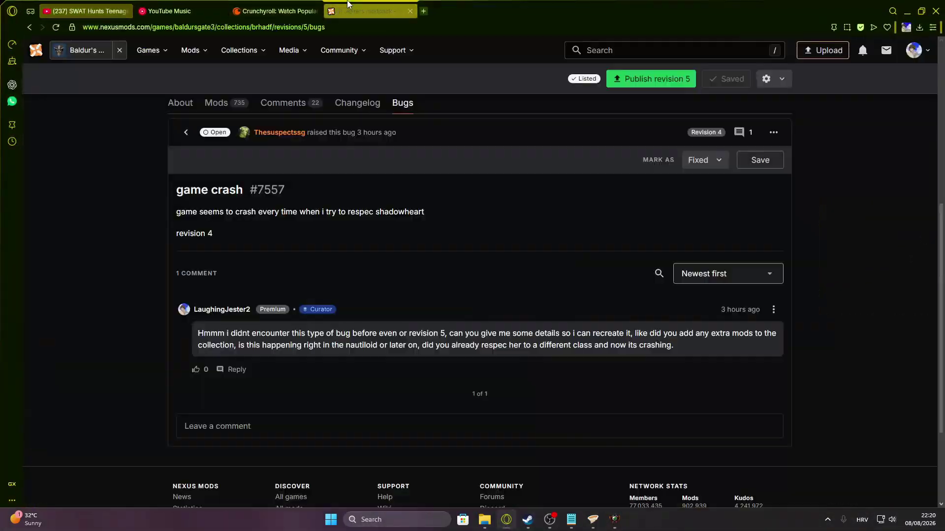
scroll(364, 269, "up", 2)
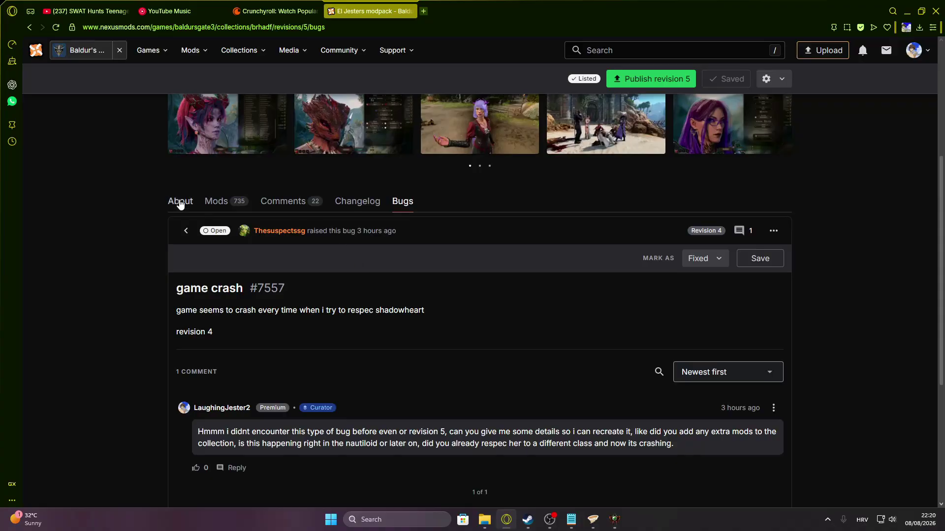
left_click(180, 202)
Step: Find the requirements in the collection's creator notes and open the "My custom load order" link
scroll(133, 187, "down", 3)
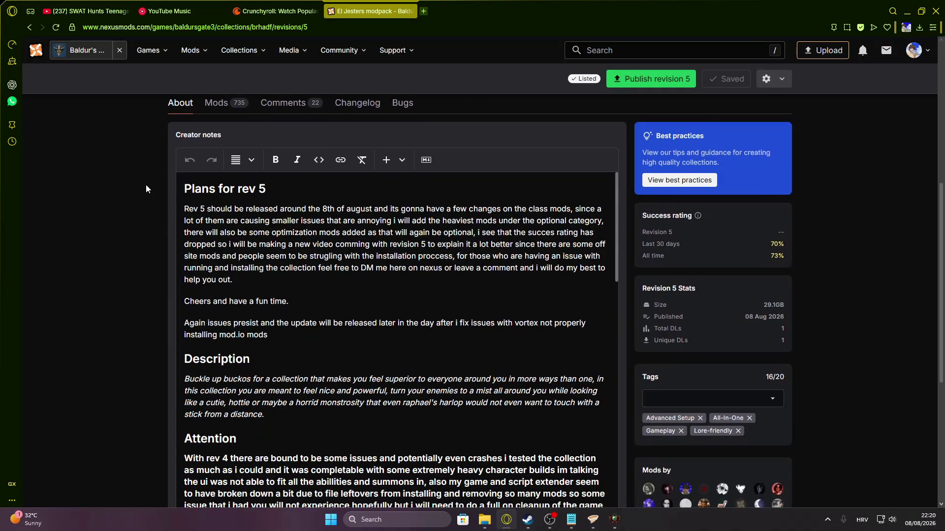
scroll(64, 238, "down", 1)
scroll(63, 238, "up", 1)
scroll(62, 239, "down", 2)
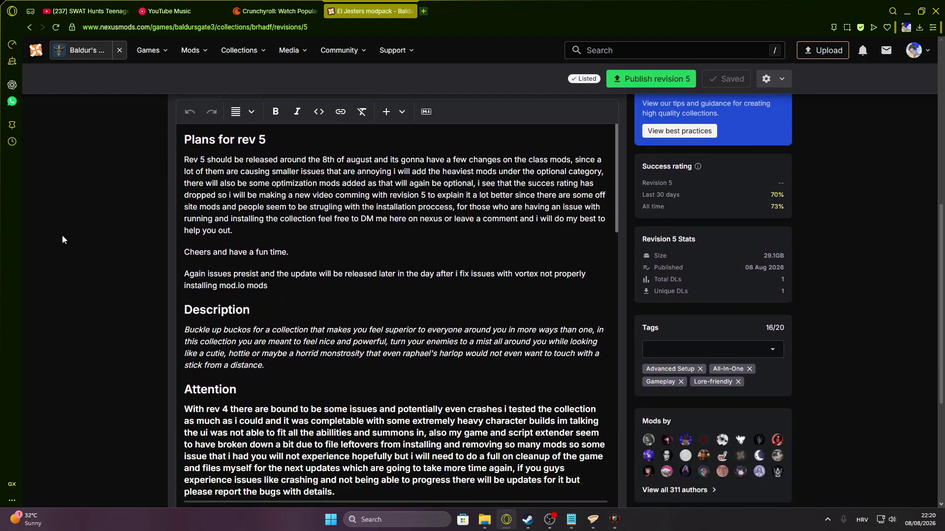
scroll(328, 269, "down", 10)
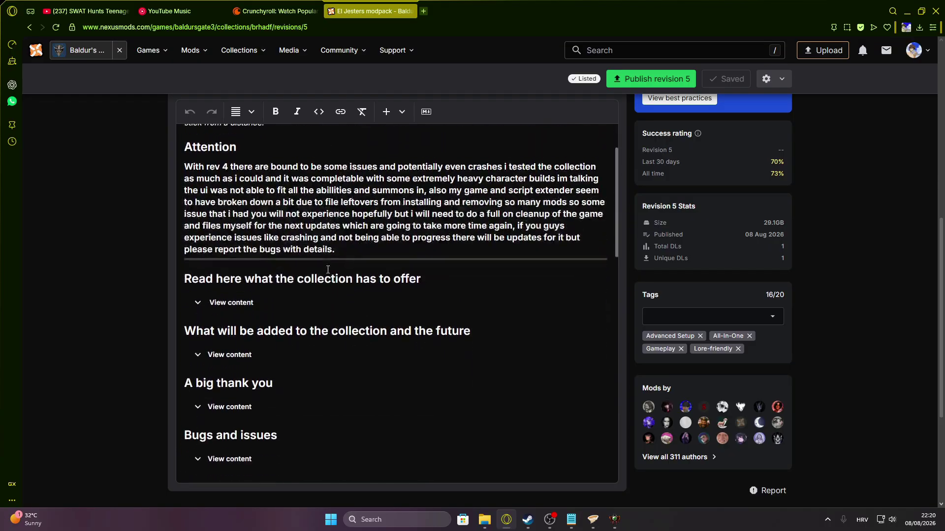
scroll(328, 269, "down", 8)
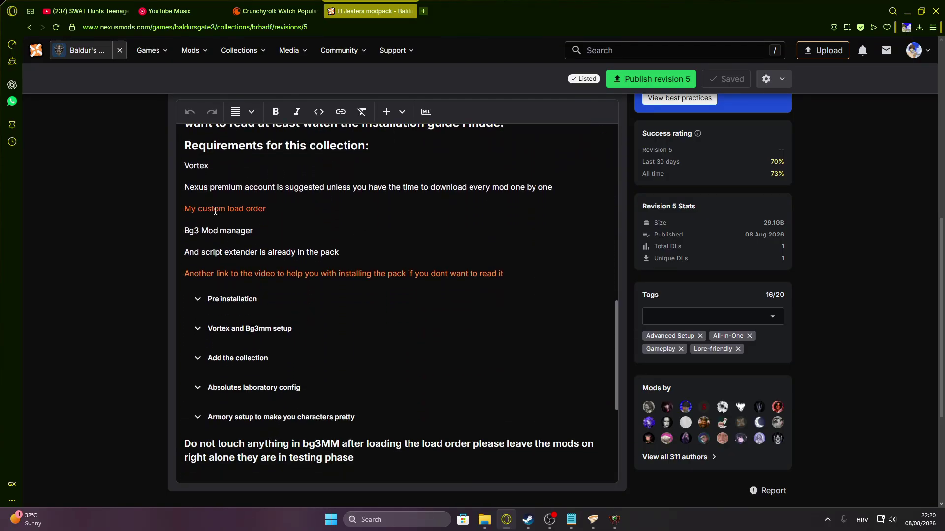
left_click(207, 209)
left_click(233, 185)
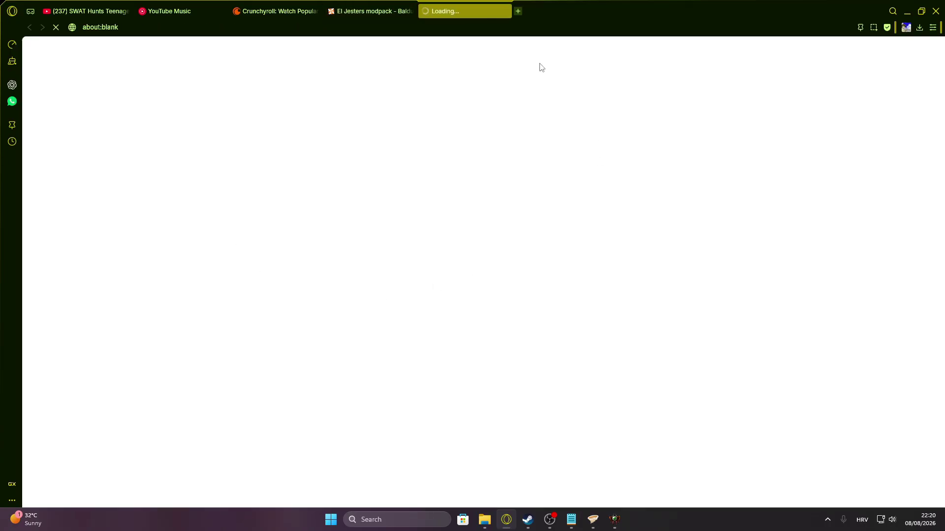
Step: Manually download the main file El Jesters Modpack Rev 4 from the My collection load order page and dismiss the download dialog
scroll(538, 298, "down", 2)
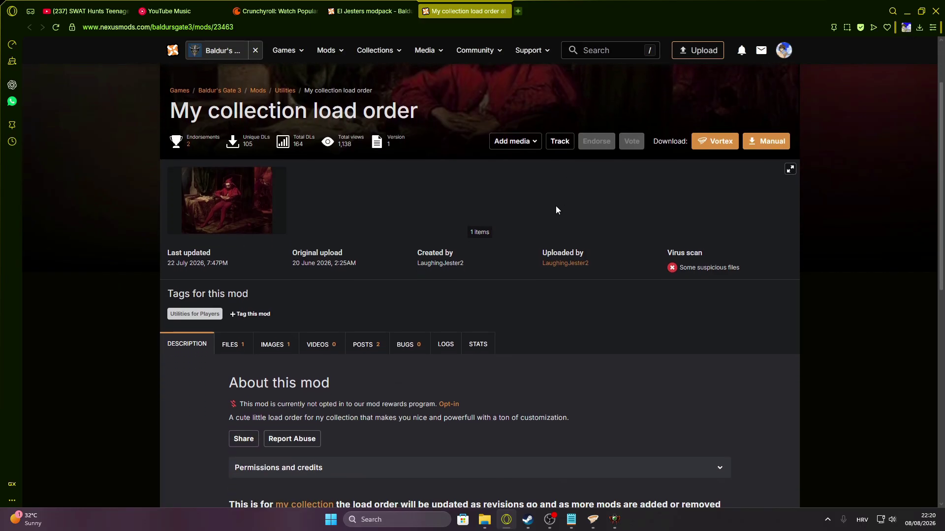
left_click(255, 334)
left_click(252, 335)
scroll(433, 196, "down", 3)
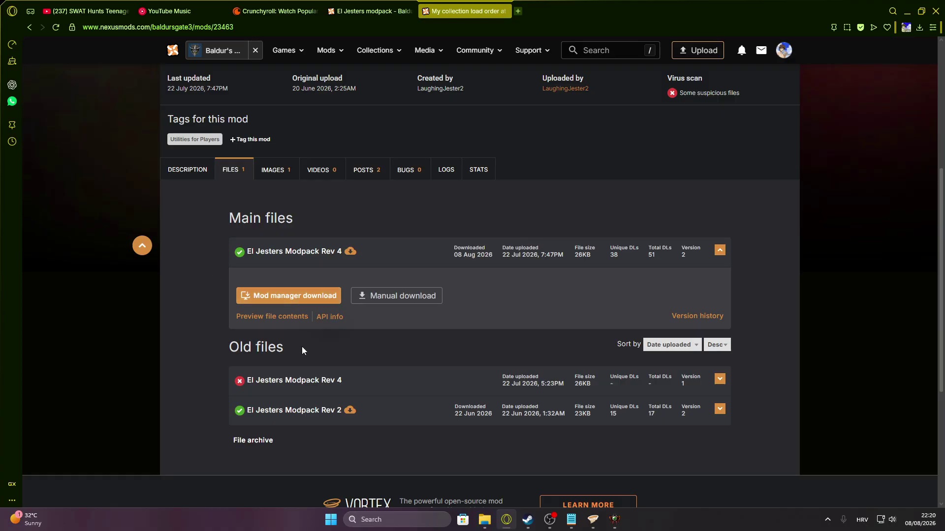
left_click(393, 294)
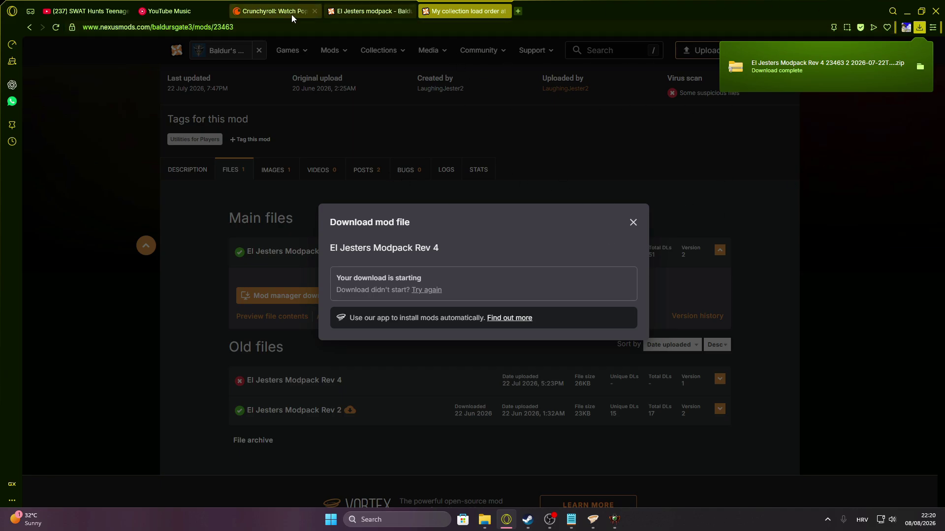
left_click(633, 223)
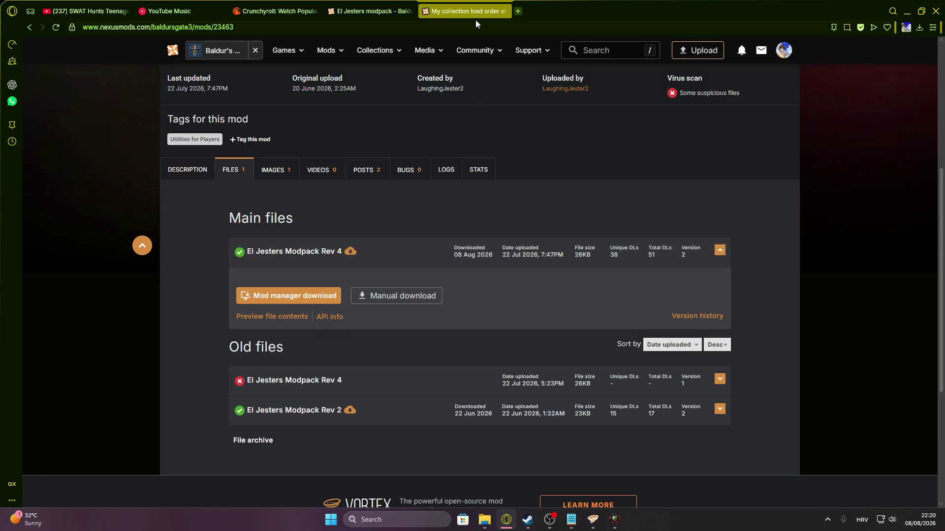
Step: Inspect the contents of the downloaded El Jesters Modpack Rev 4 zip, close it and show the desktop
scroll(594, 81, "up", 5)
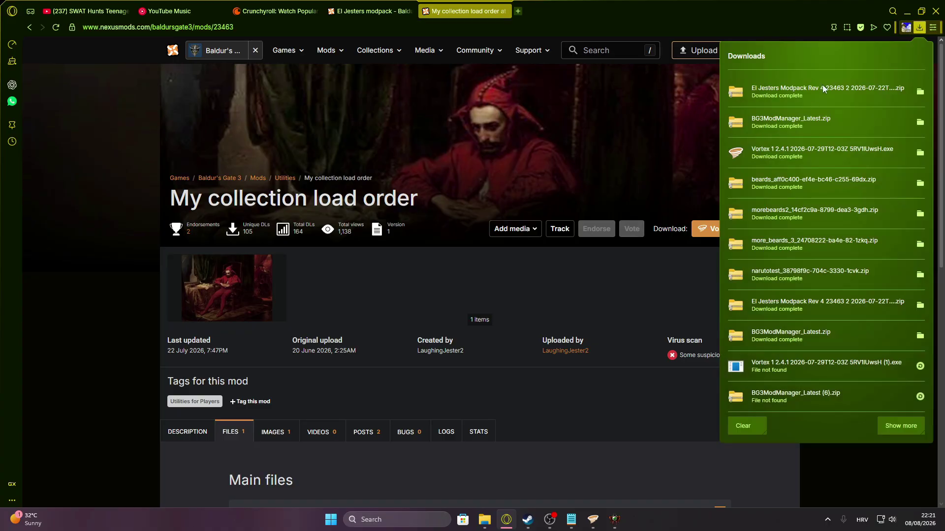
left_click(811, 95)
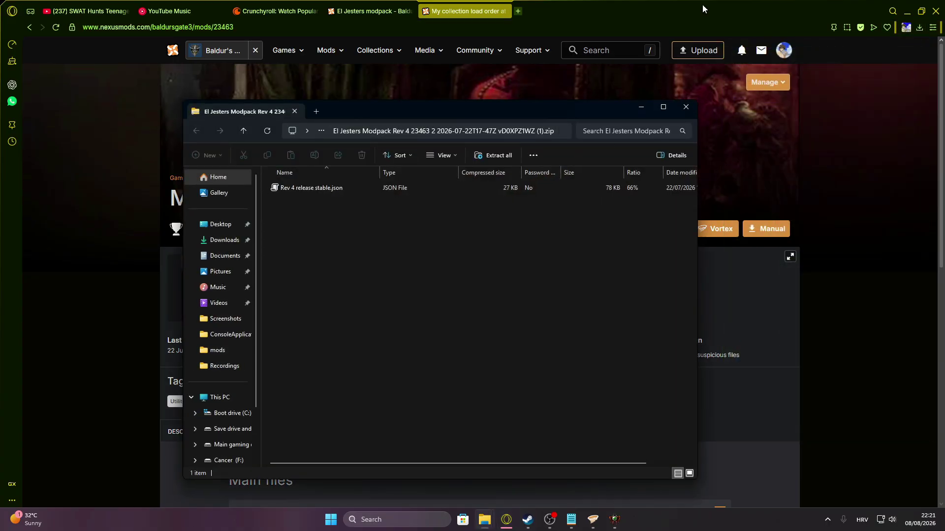
left_click(685, 111)
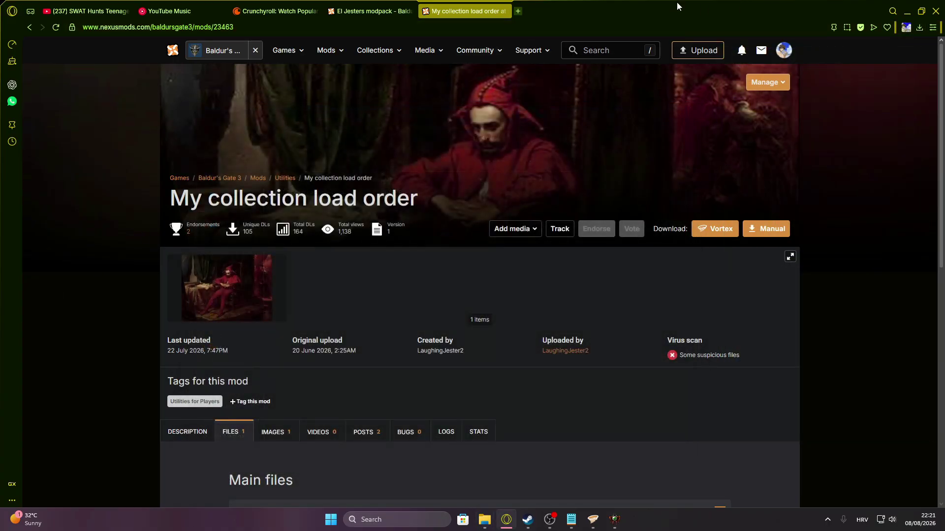
key("super+d")
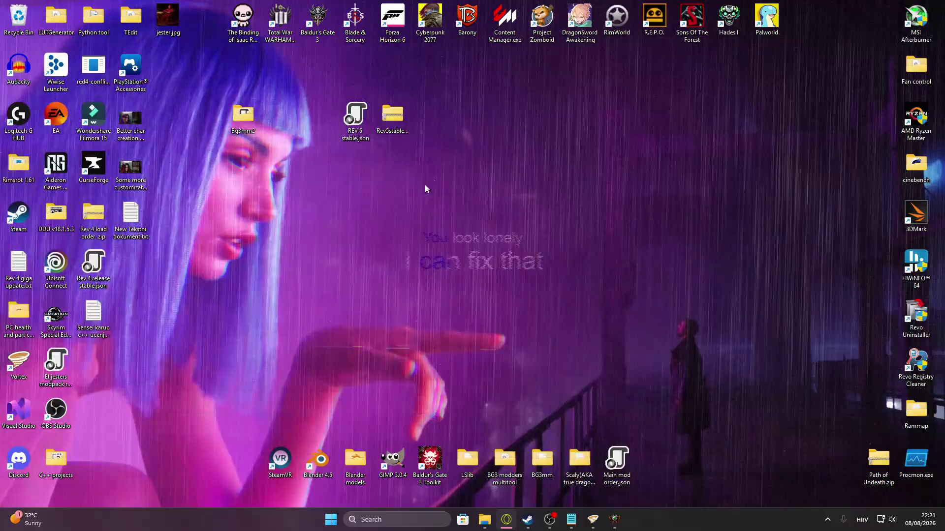
Step: Extract REV 5 stable.json from Rev5stable.zip to the desktop, replacing the existing copy, and close the archive
double_click(386, 118)
left_click_drag(440, 139, 758, 118)
left_click(637, 180)
left_click_drag(463, 326, 317, 250)
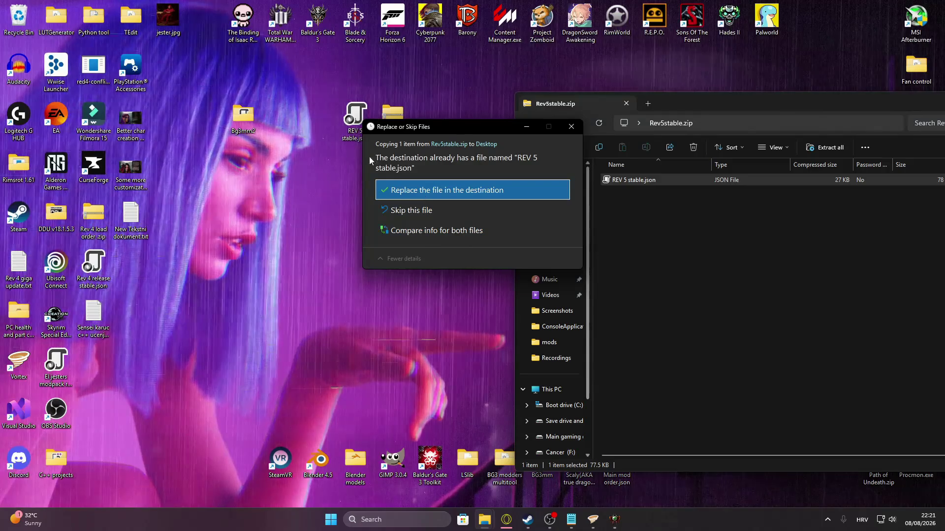
left_click(418, 190)
left_click_drag(721, 107, 510, 206)
left_click(805, 199)
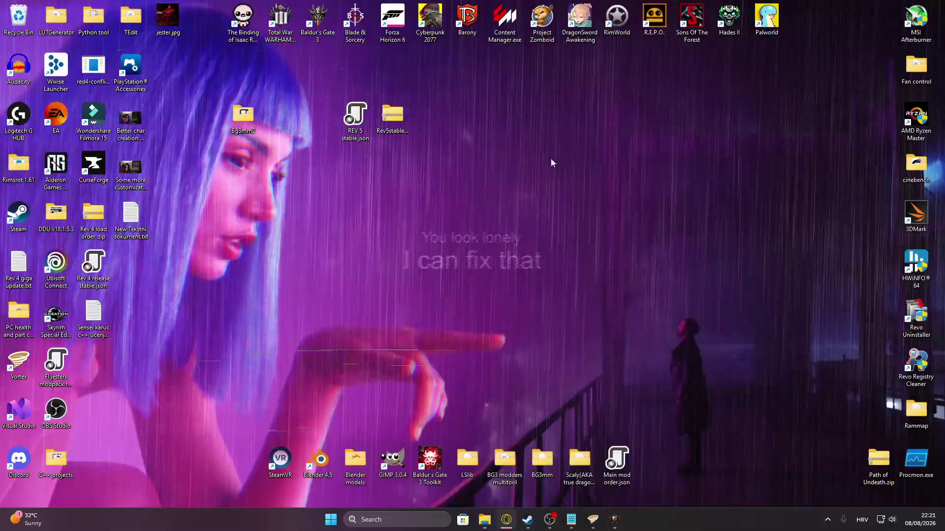
Step: Switch to BG3 Mod Manager and import the mod order from the desktop file REV 5 stable.json
left_click(614, 519)
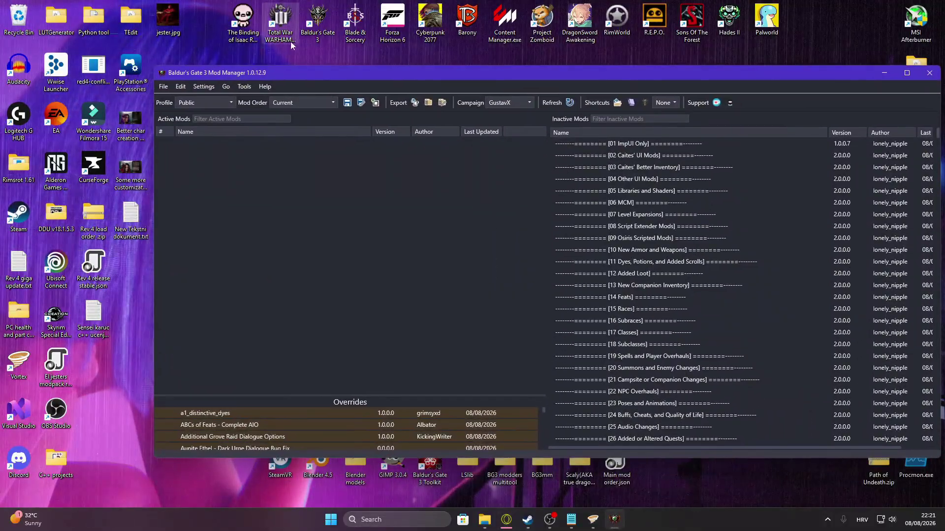
left_click_drag(283, 75, 396, 76)
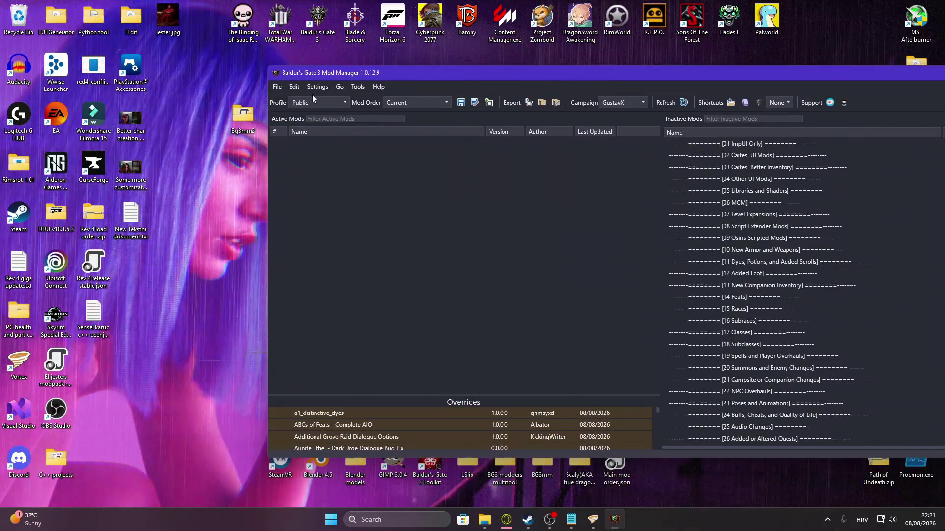
left_click(278, 87)
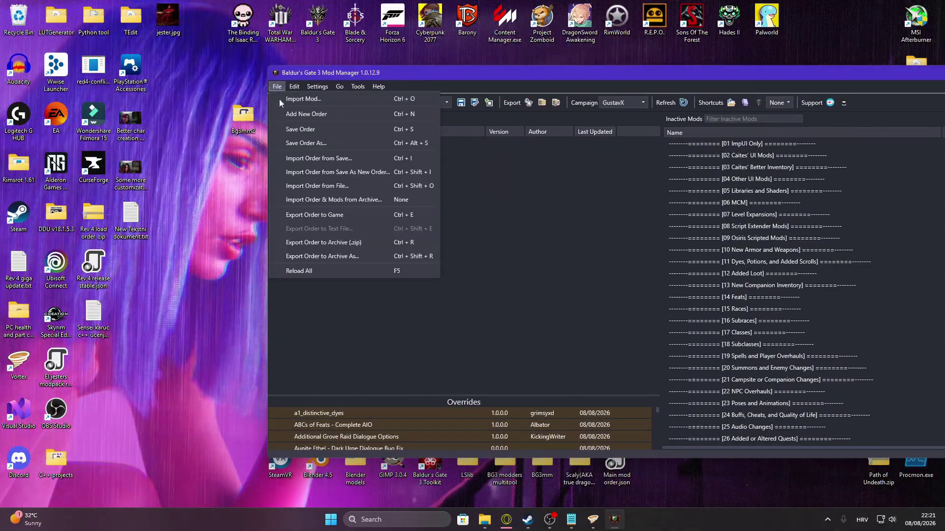
left_click(344, 189)
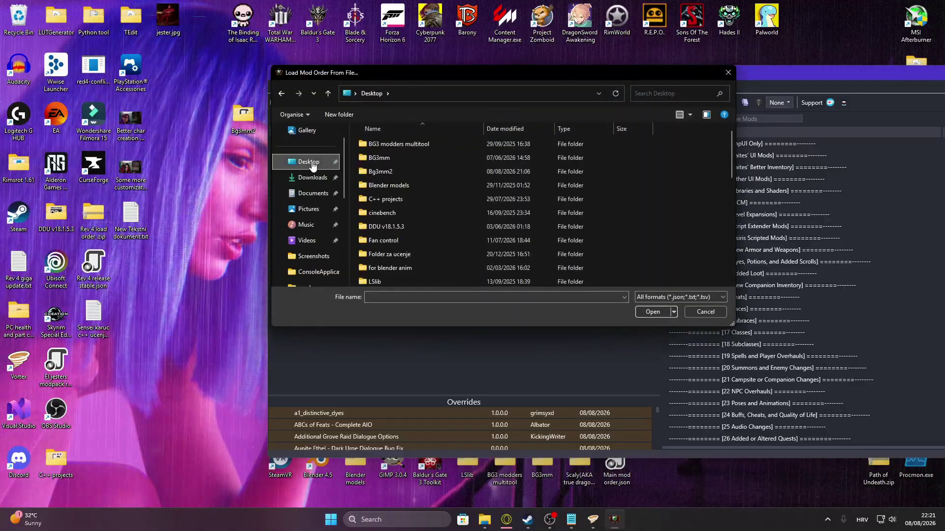
scroll(450, 191, "down", 10)
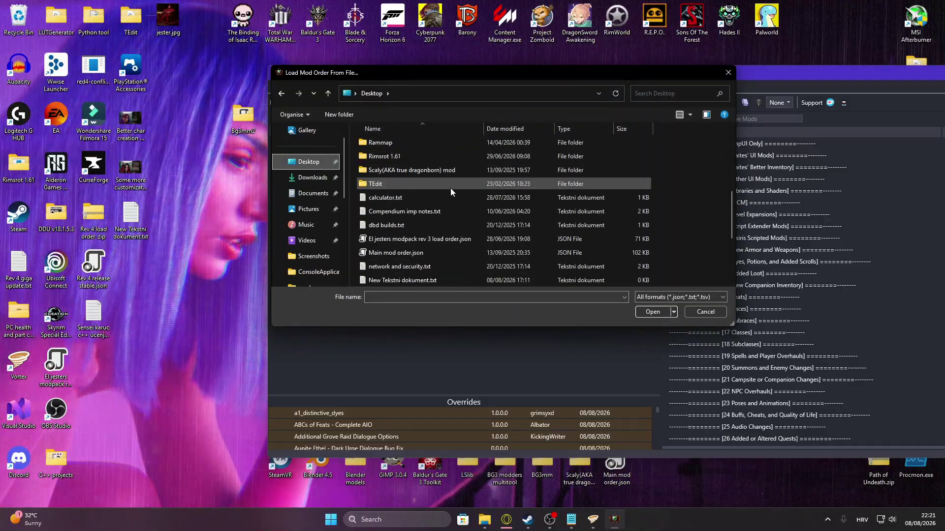
scroll(450, 191, "down", 2)
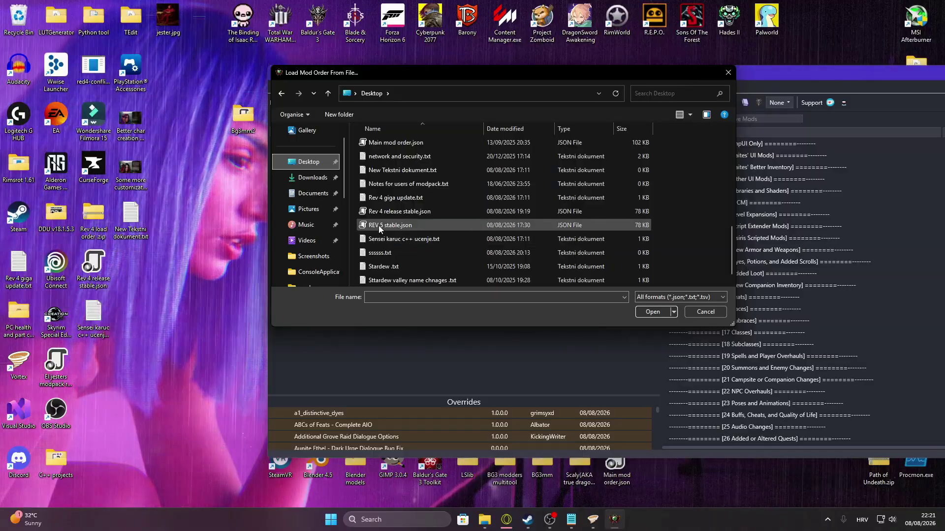
double_click(387, 226)
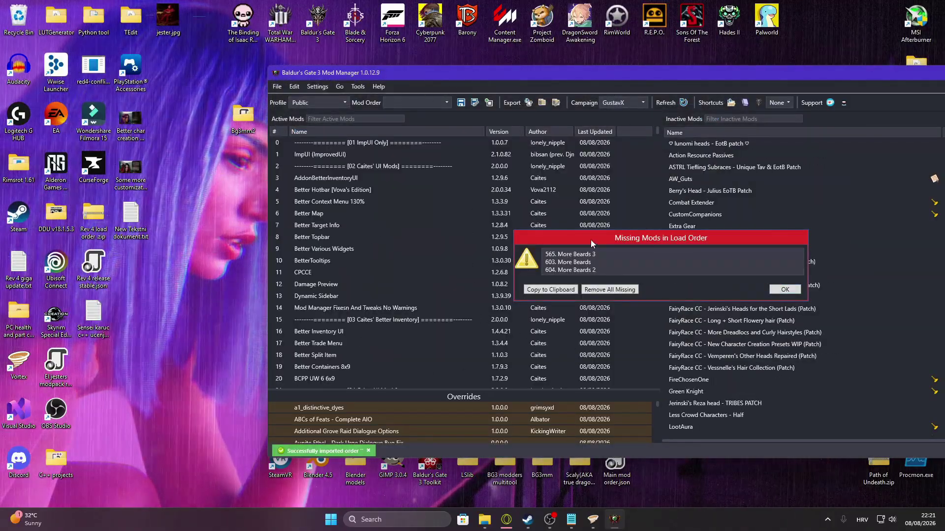
Step: Review the list of mods missing from the load order and dismiss it without removing them
left_click_drag(592, 243, 417, 217)
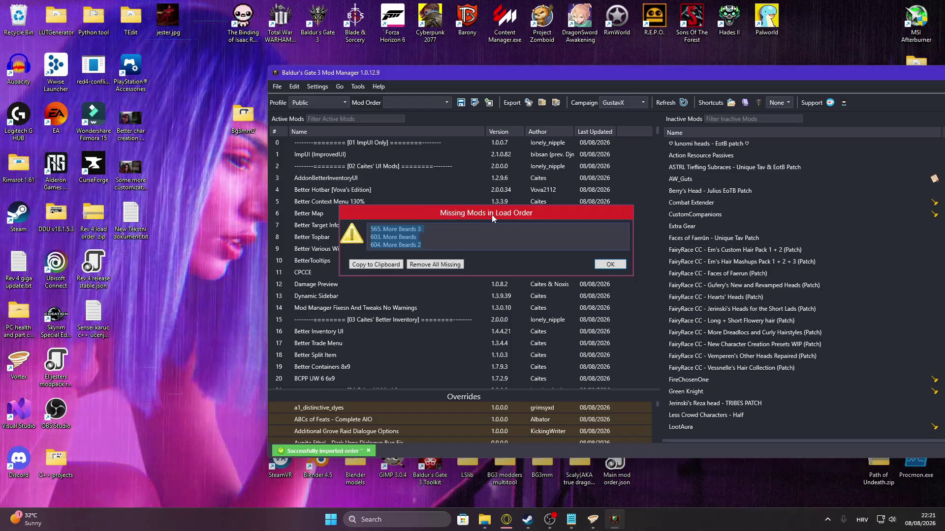
left_click_drag(493, 218, 478, 192)
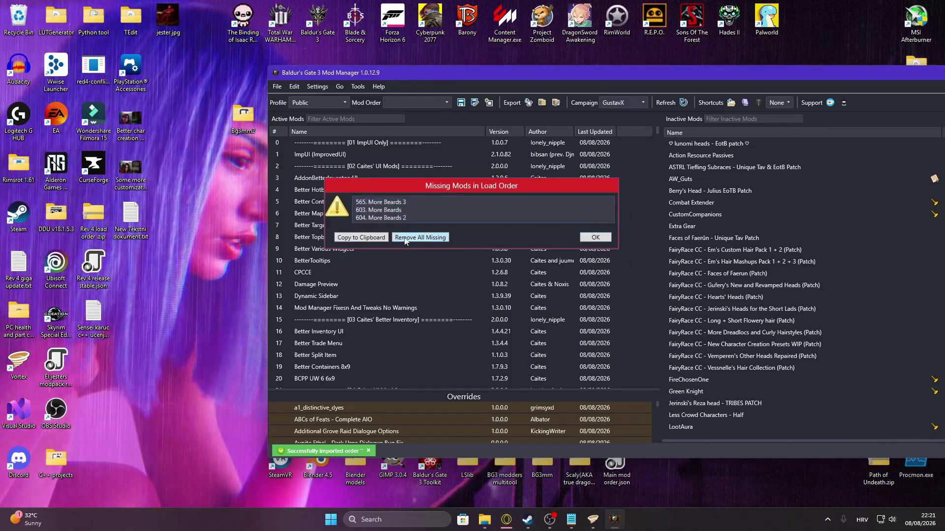
left_click(594, 237)
Step: Save the imported mod order and export it to the game
left_click_drag(422, 79, 371, 88)
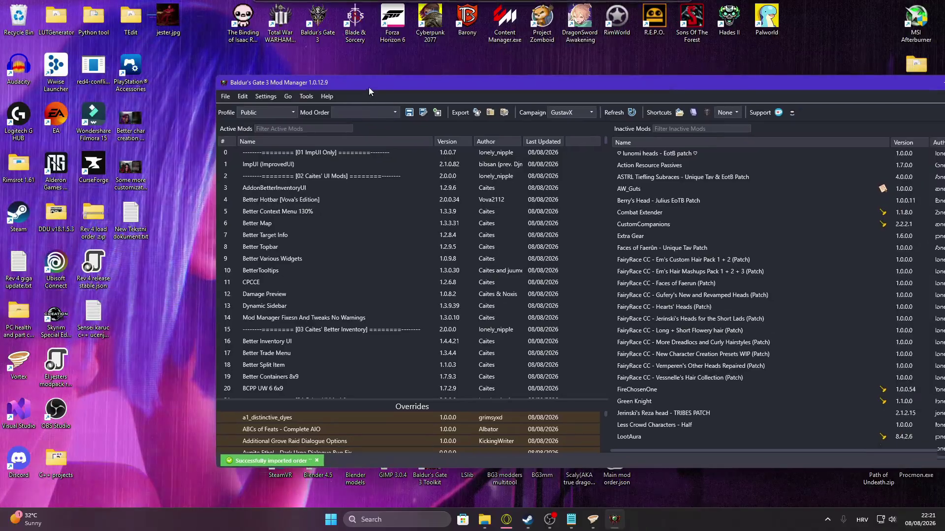
left_click_drag(439, 93, 360, 83)
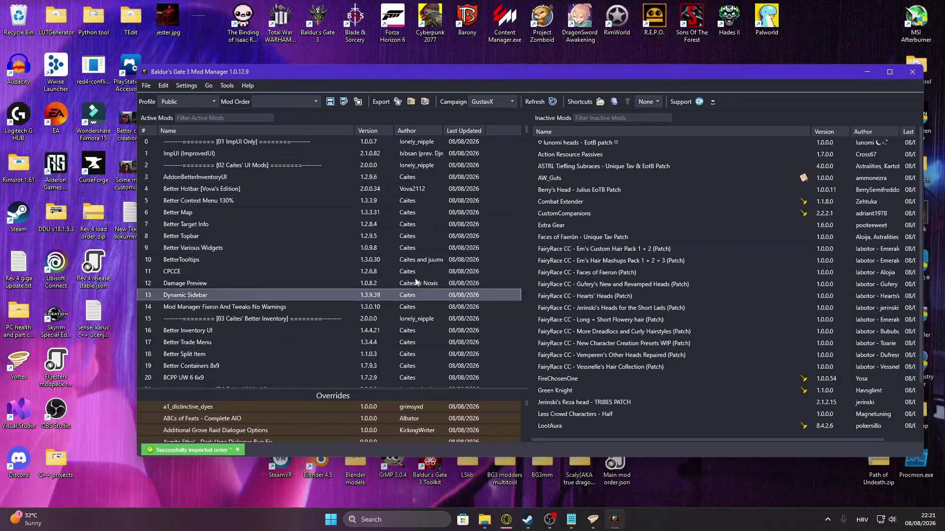
left_click(330, 102)
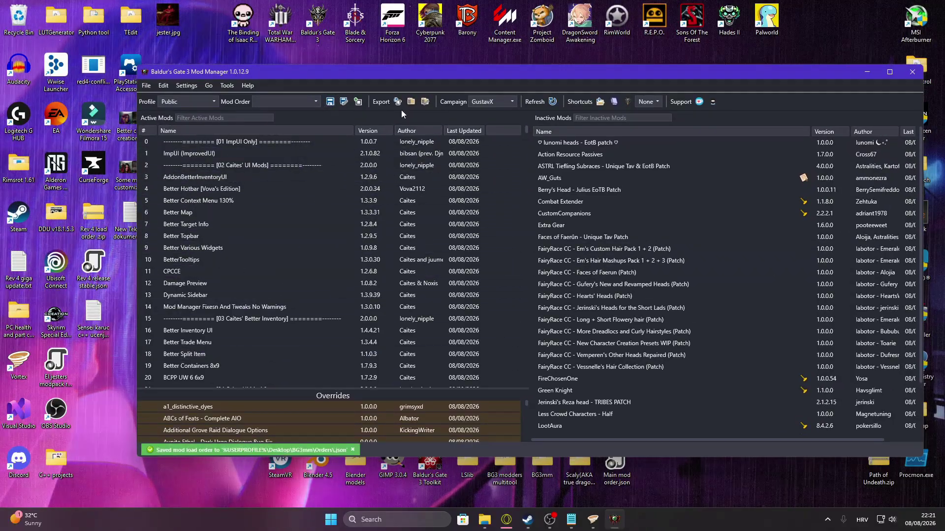
left_click(265, 298)
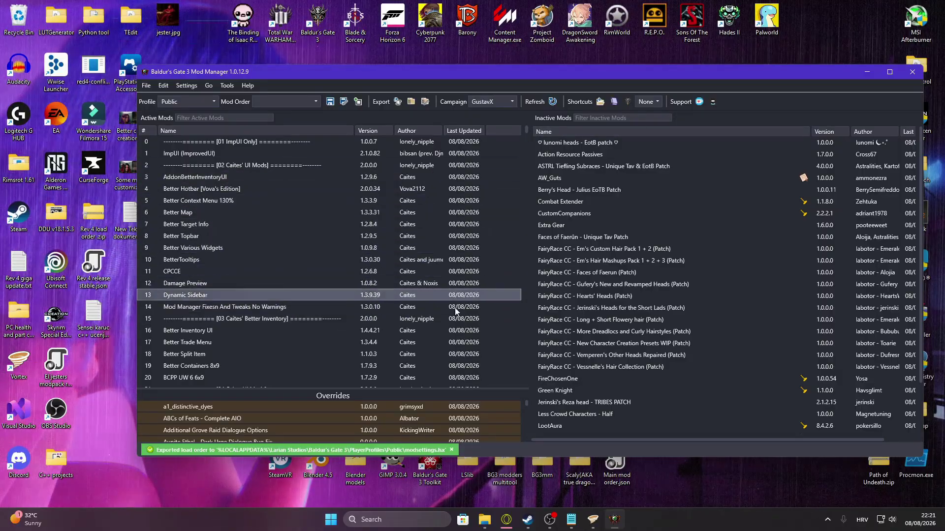
Step: Examine the inactive mods left out of the load order, including FireChosenOne, CustomCompanions and Combat Extender
scroll(659, 221, "down", 2)
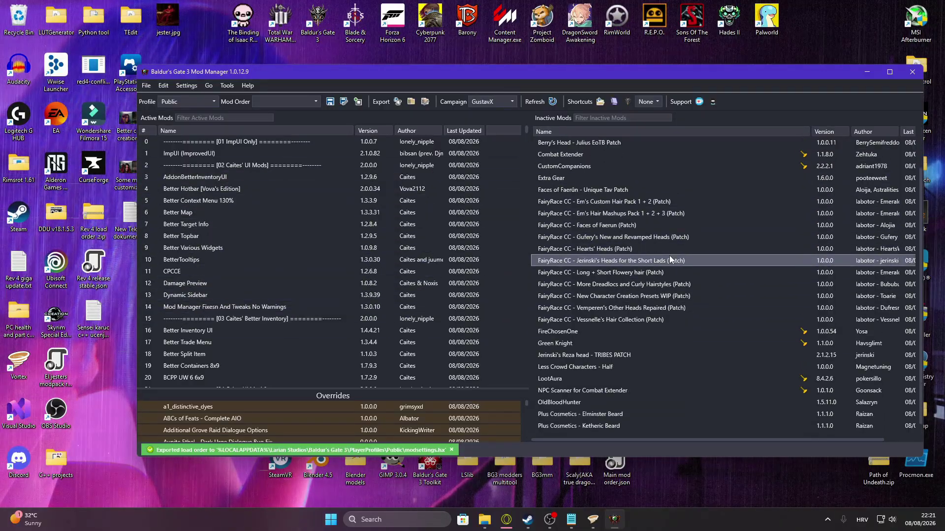
scroll(669, 260, "up", 2)
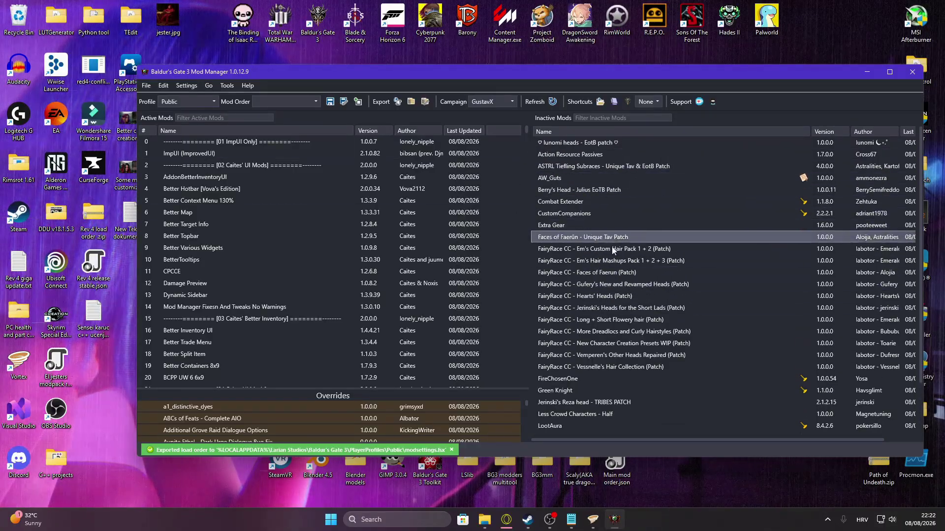
scroll(609, 164, "down", 2)
scroll(580, 199, "up", 2)
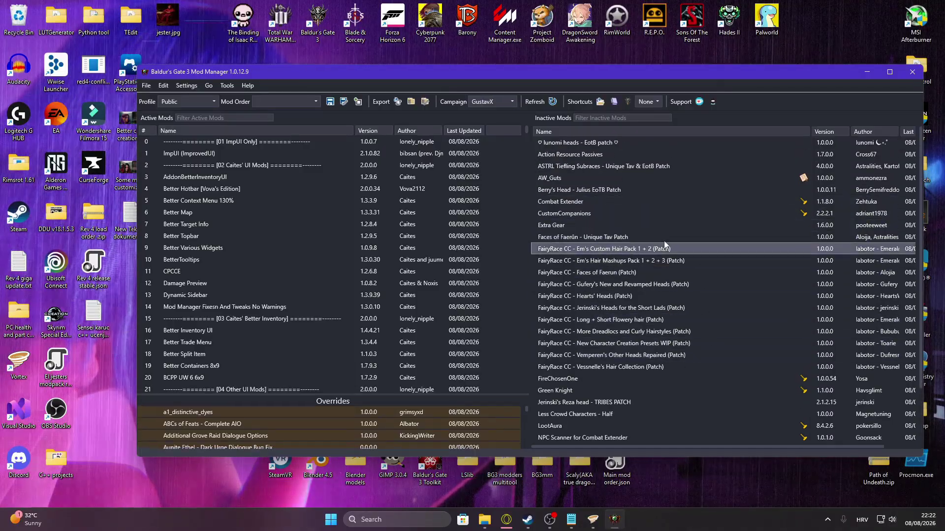
scroll(672, 283, "down", 2)
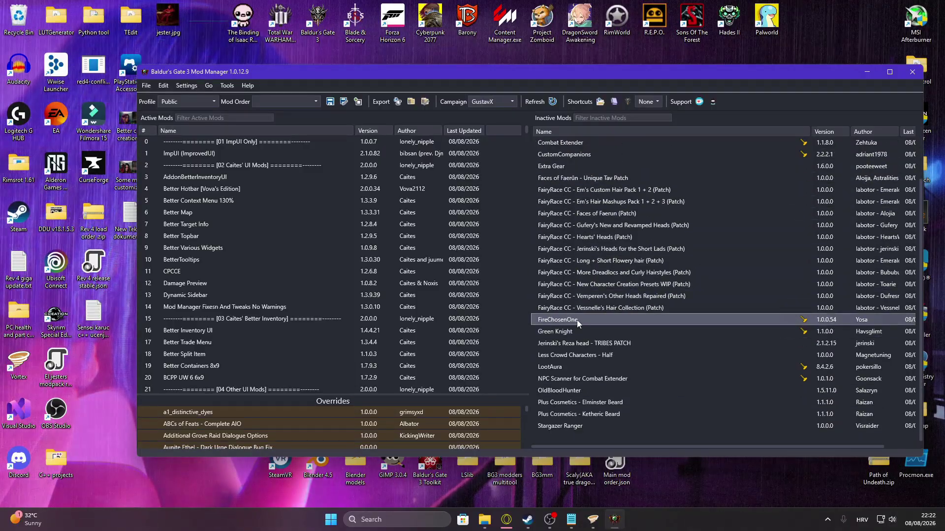
left_click(595, 320)
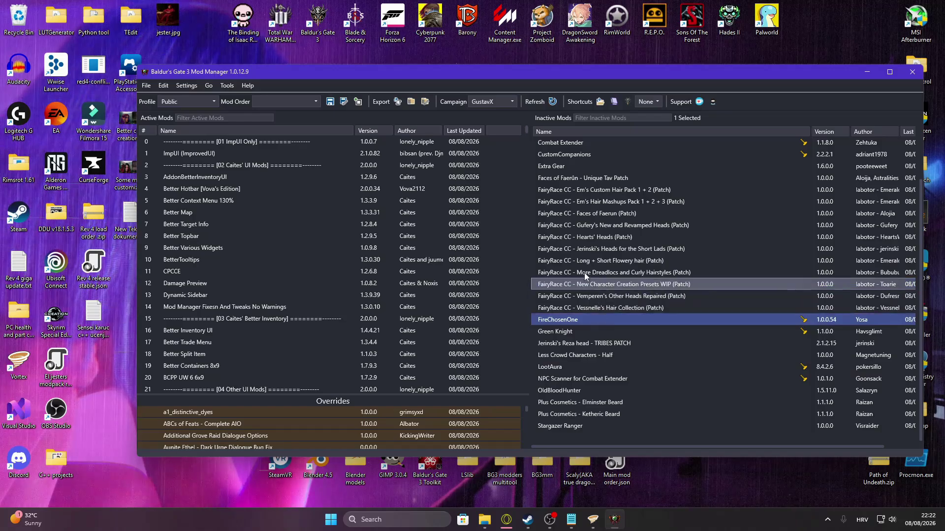
scroll(641, 389, "up", 1)
scroll(641, 388, "up", 2)
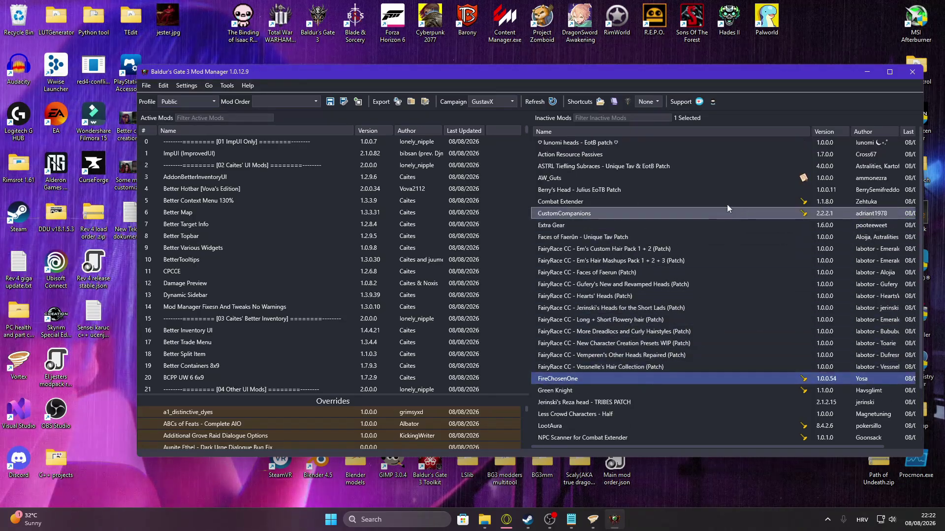
left_click(628, 214)
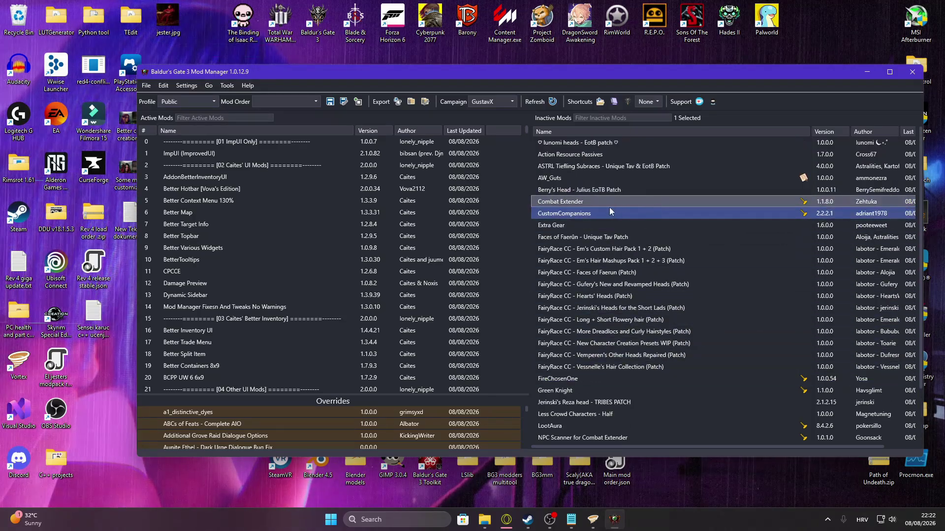
left_click(577, 203)
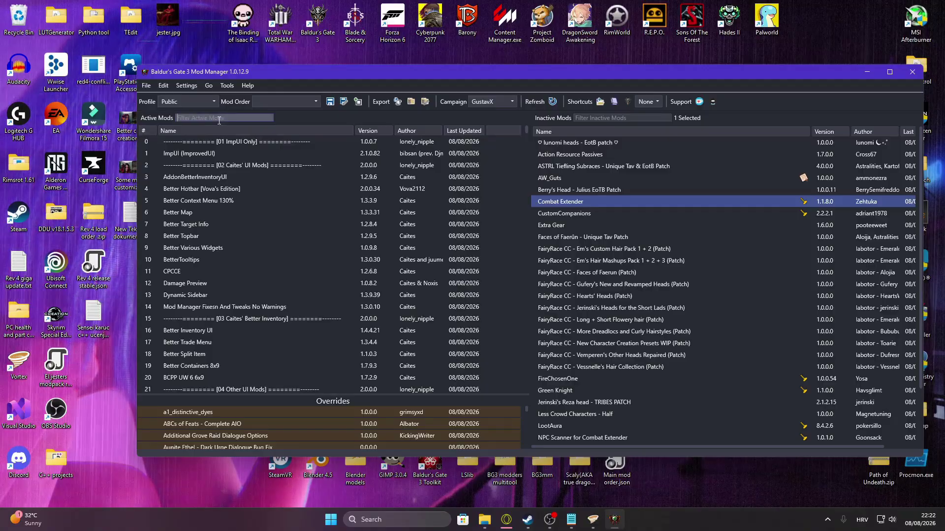
Step: Filter the active mods by "grit" and clear the filter
type("gri")
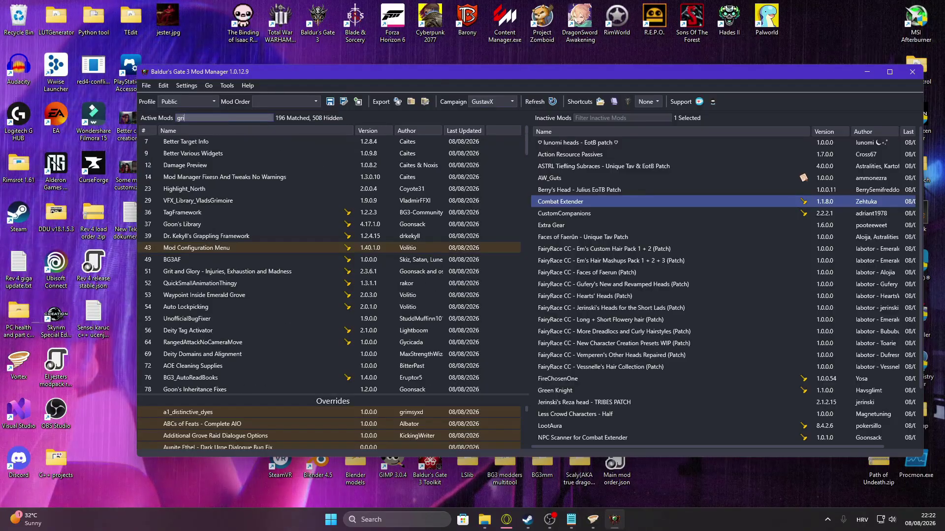
type("t")
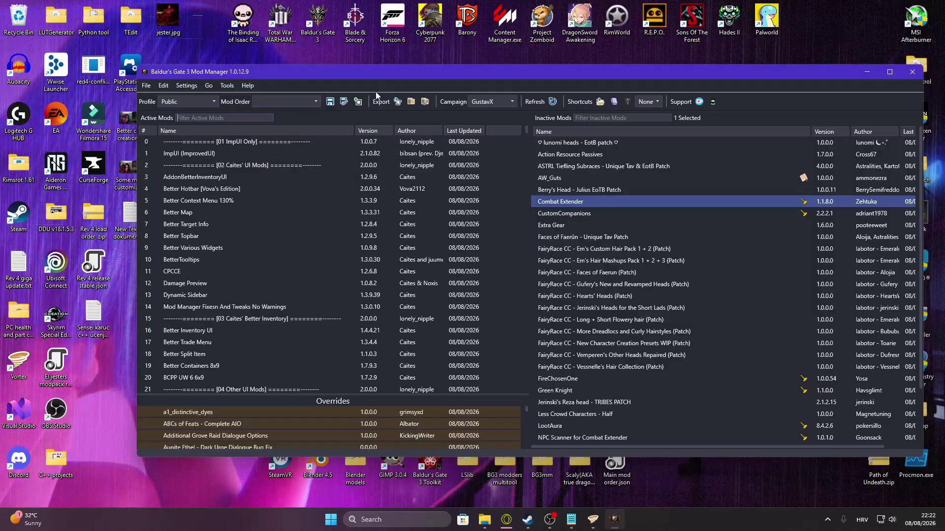
left_click_drag(375, 73, 341, 94)
scroll(329, 221, "down", 7)
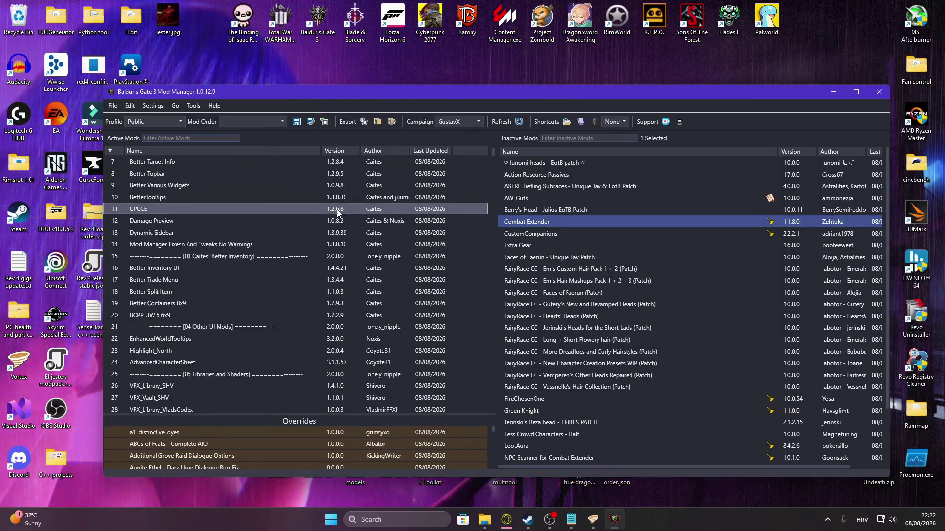
scroll(325, 206, "up", 5)
scroll(325, 206, "up", 2)
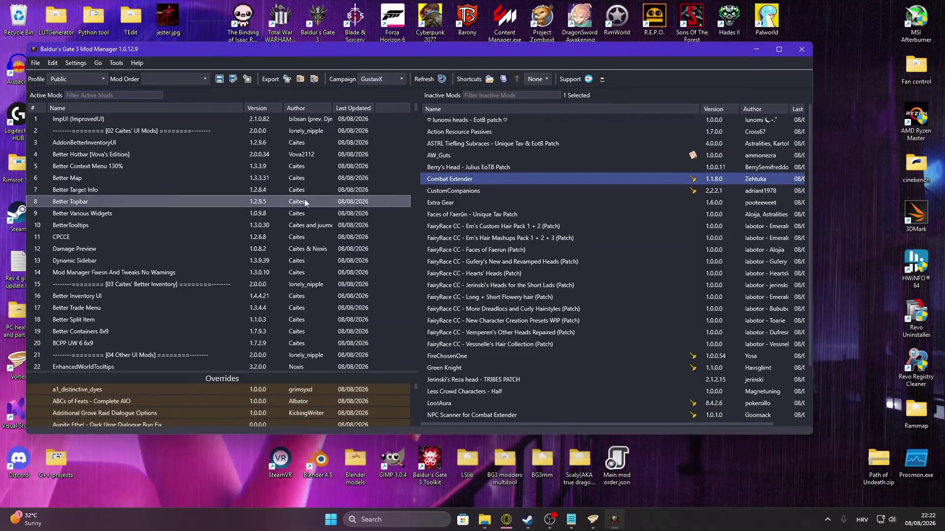
scroll(305, 202, "up", 1)
left_click_drag(303, 94, 315, 82)
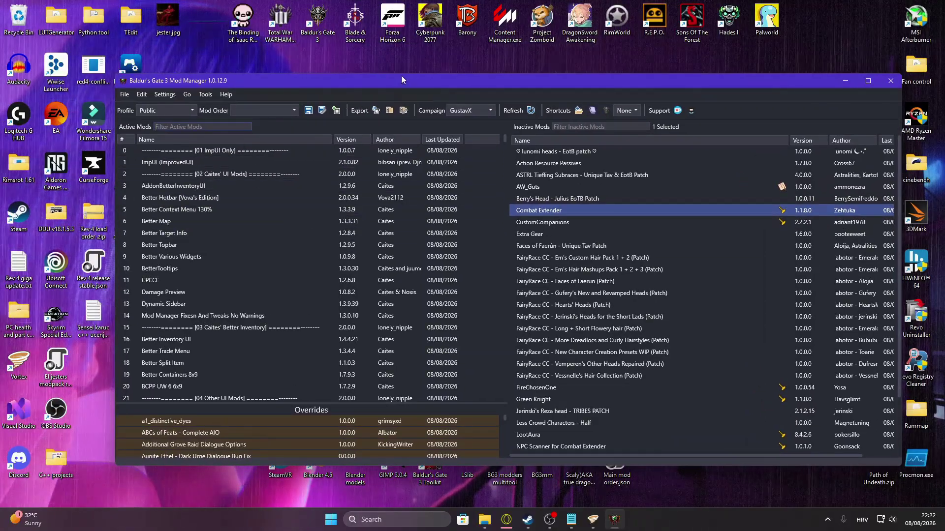
left_click_drag(403, 77, 374, 54)
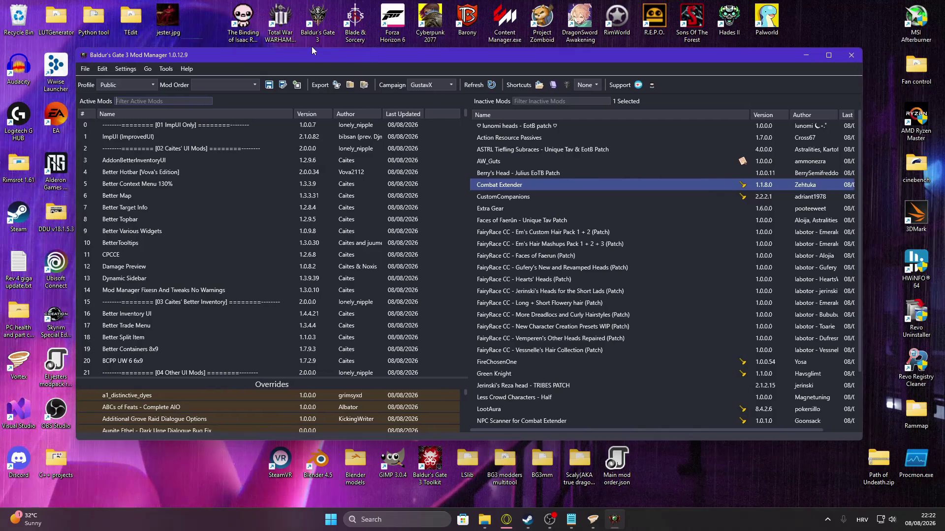
left_click_drag(247, 56, 260, 62)
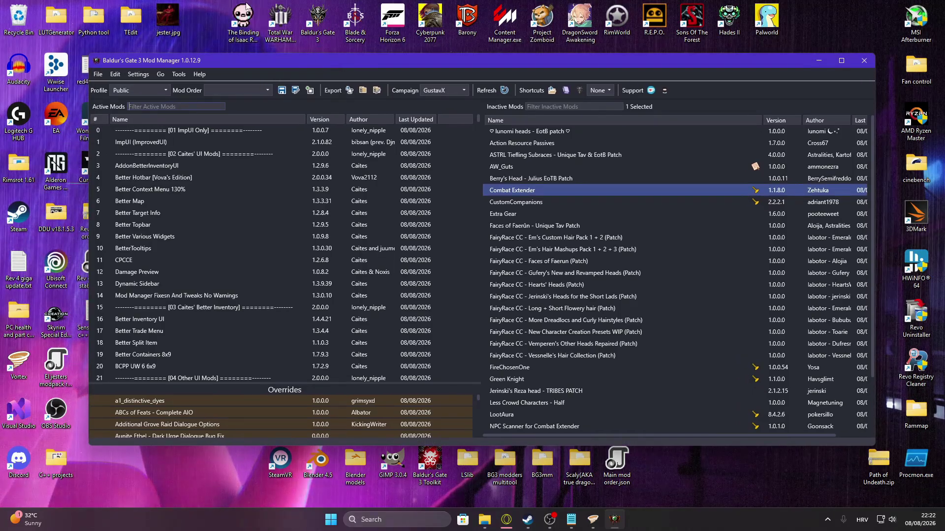
mouse_move(266, 58)
left_mouse_down()
mouse_move(282, 50)
mouse_move(254, 50)
left_mouse_up()
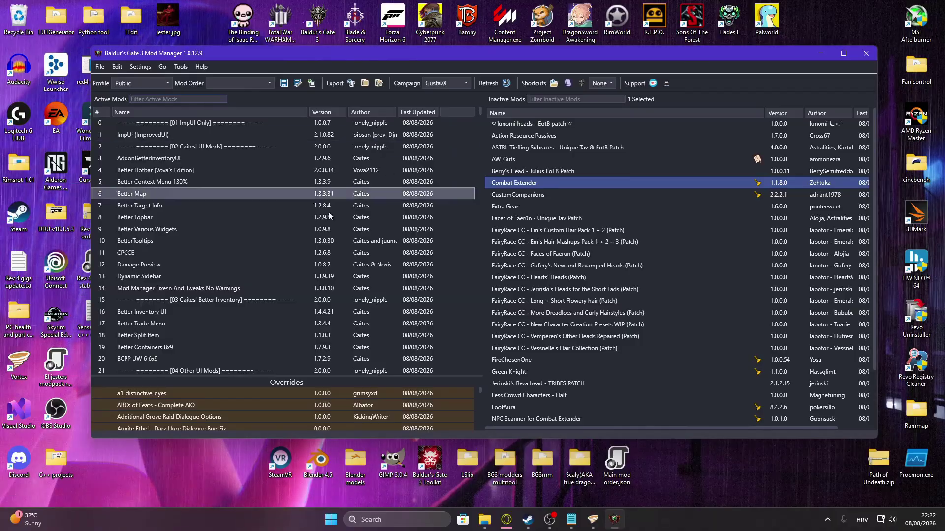
scroll(276, 203, "down", 4)
scroll(275, 203, "up", 3)
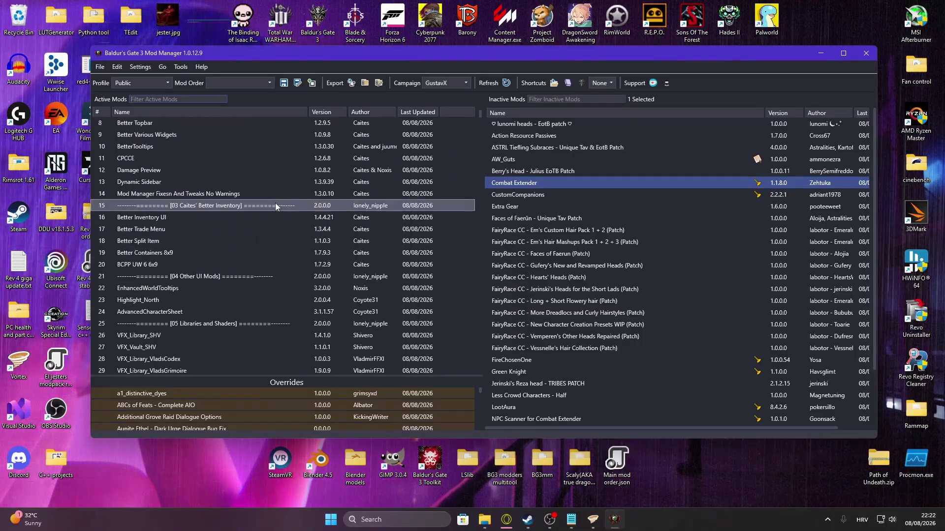
scroll(275, 203, "up", 1)
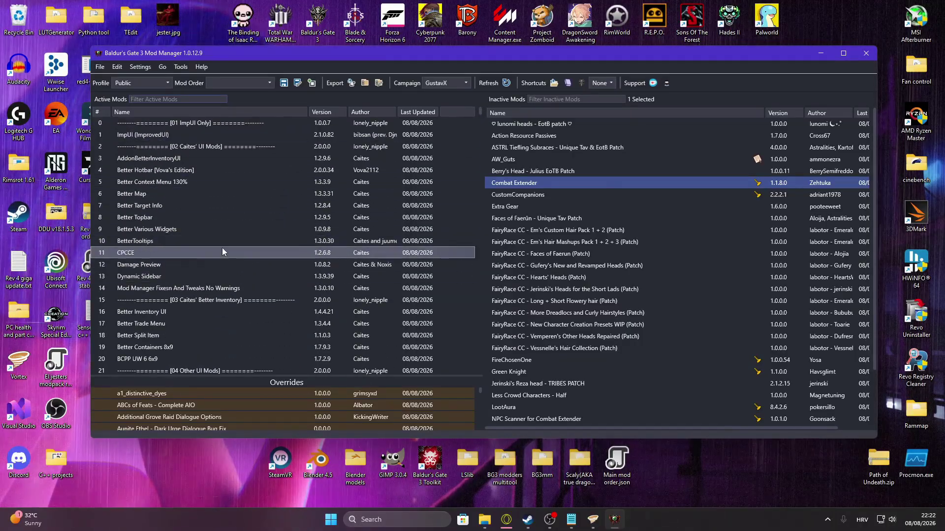
scroll(209, 200, "down", 2)
scroll(210, 201, "up", 2)
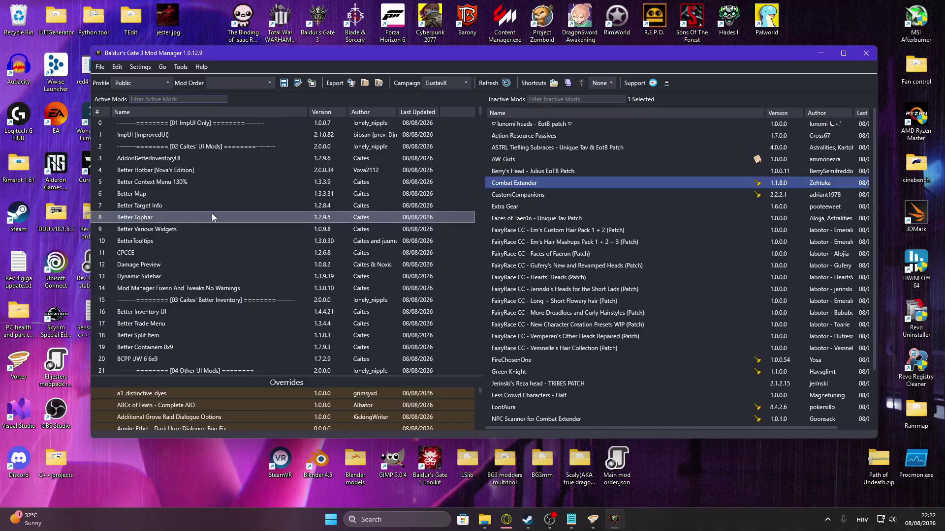
scroll(296, 200, "down", 5)
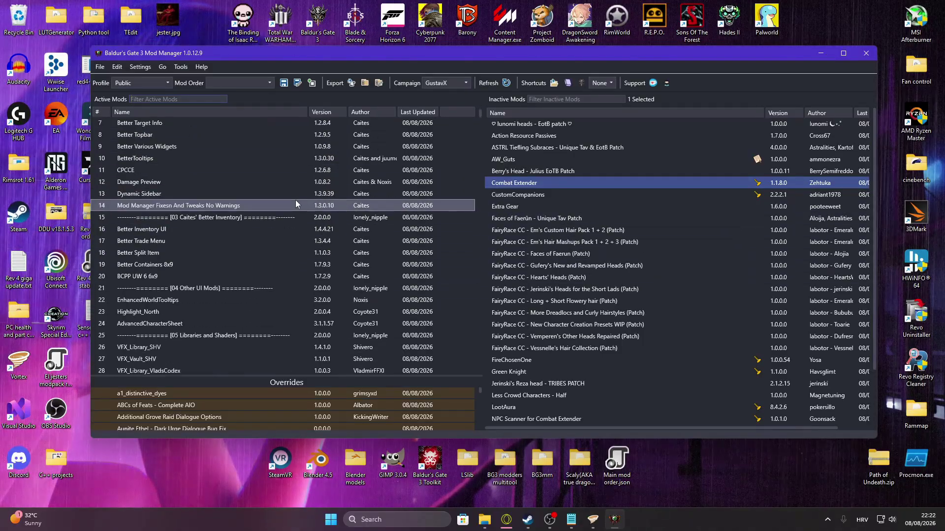
Step: Examine the inactive mods from Combat Extender to Stargazer Ranger and the UI and library sections at the start of the active order
mouse_move(481, 125)
left_mouse_down()
mouse_move(480, 154)
mouse_move(481, 119)
left_mouse_up()
scroll(231, 139, "up", 3)
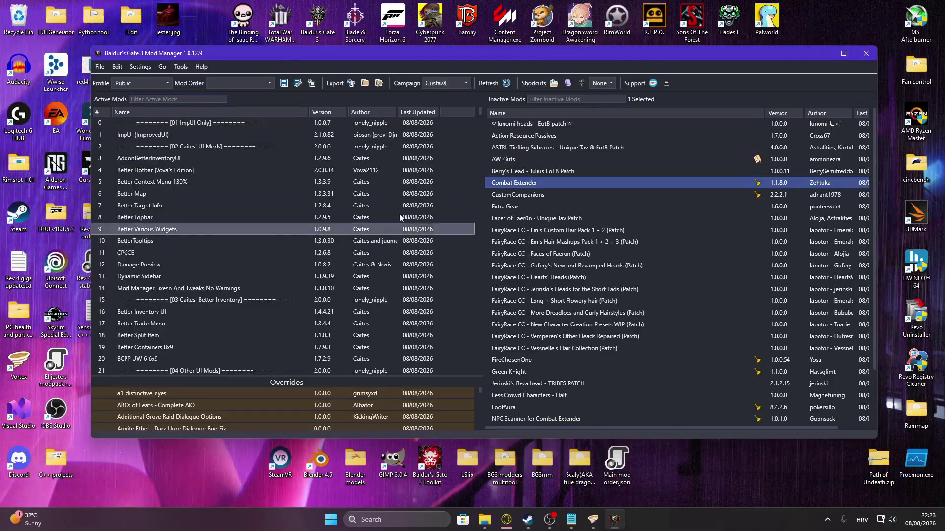
left_click_drag(245, 50, 238, 49)
scroll(577, 217, "down", 1)
scroll(631, 255, "down", 1)
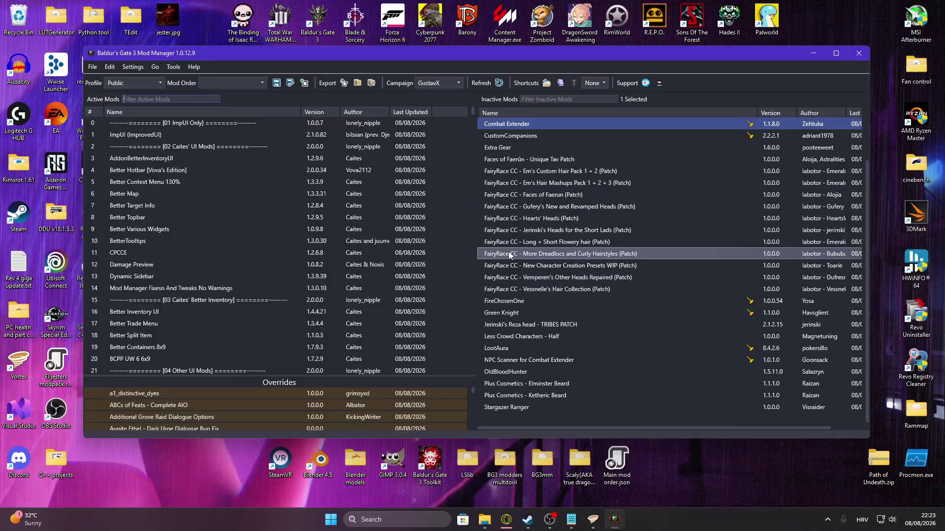
scroll(603, 329, "up", 1)
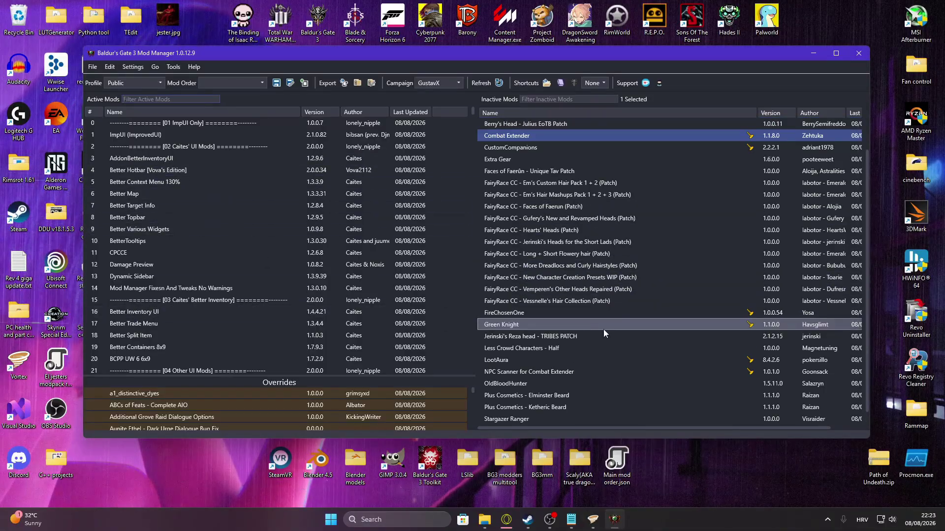
scroll(601, 327, "down", 1)
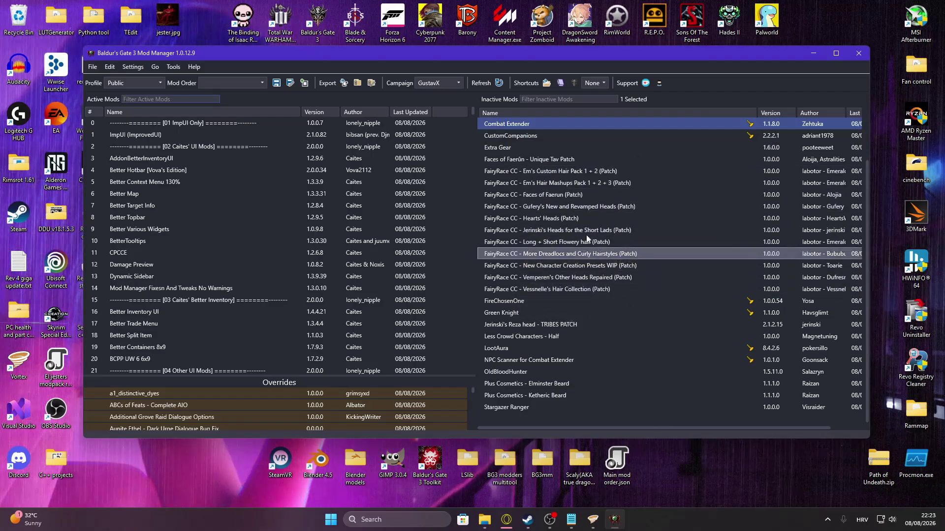
scroll(246, 264, "down", 7)
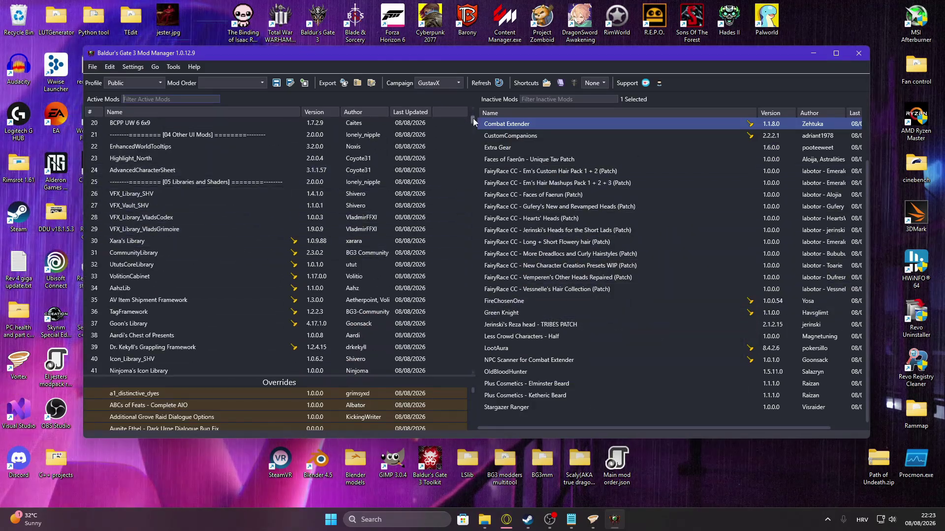
scroll(472, 123, "up", 3)
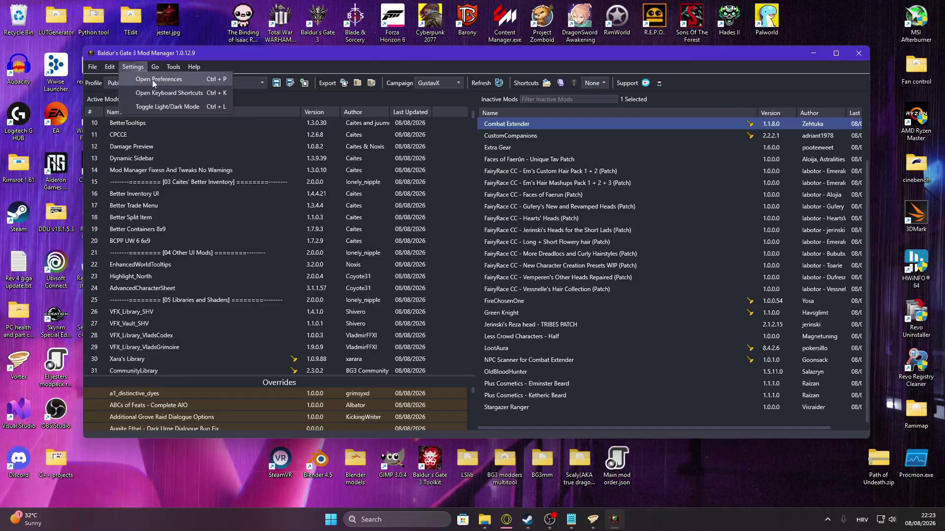
Step: Open the mod manager's preferences and close them again
left_click(152, 80)
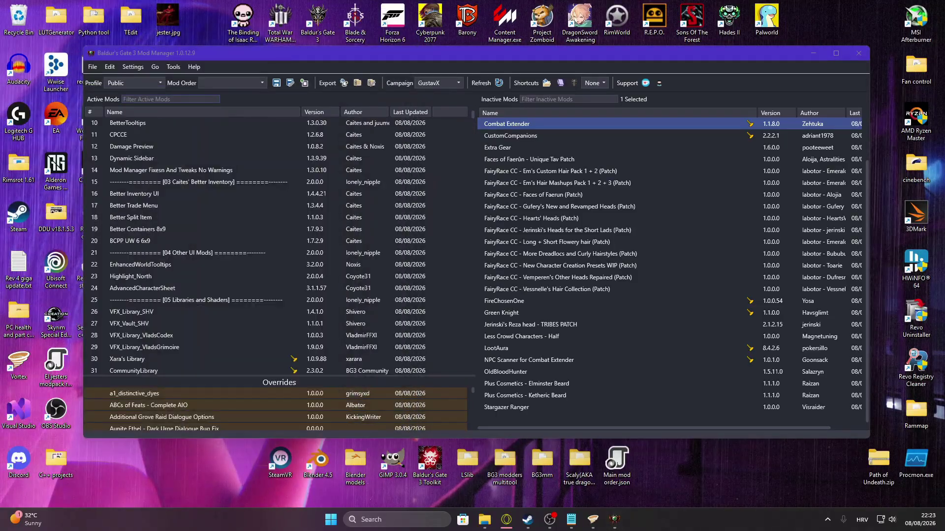
scroll(231, 256, "up", 3)
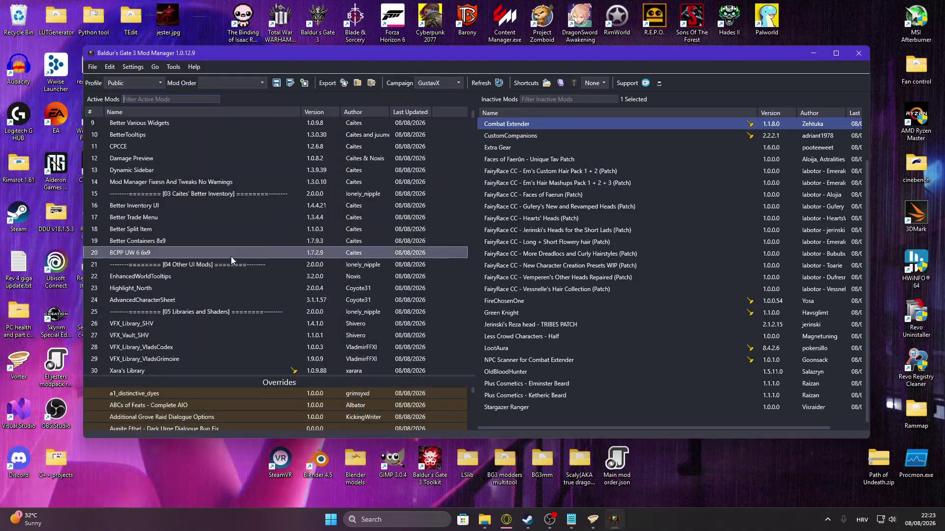
left_click_drag(529, 55, 546, 51)
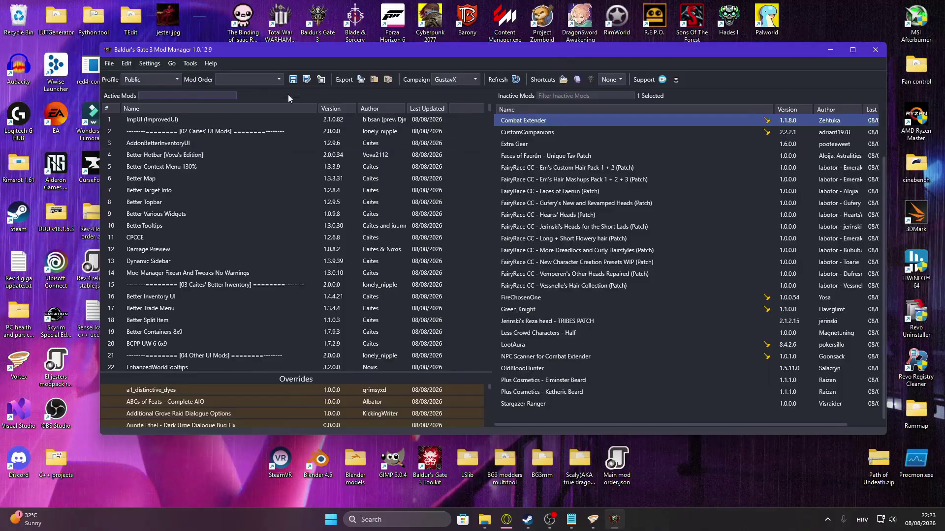
Step: Examine the active load order from the Caites' UI Mods section through the libraries, Script Extender, Osiris, outfit and dye mods to Added Loot
scroll(211, 126, "up", 1)
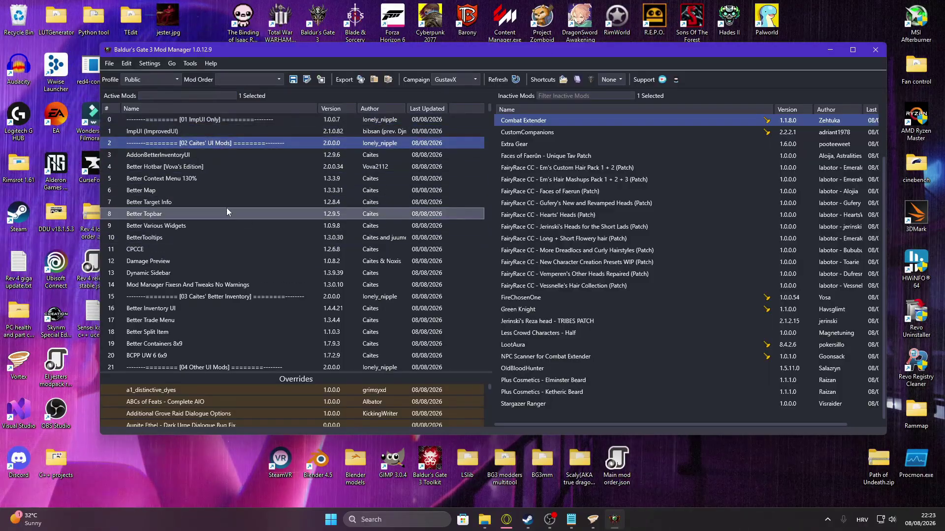
scroll(226, 212, "down", 5)
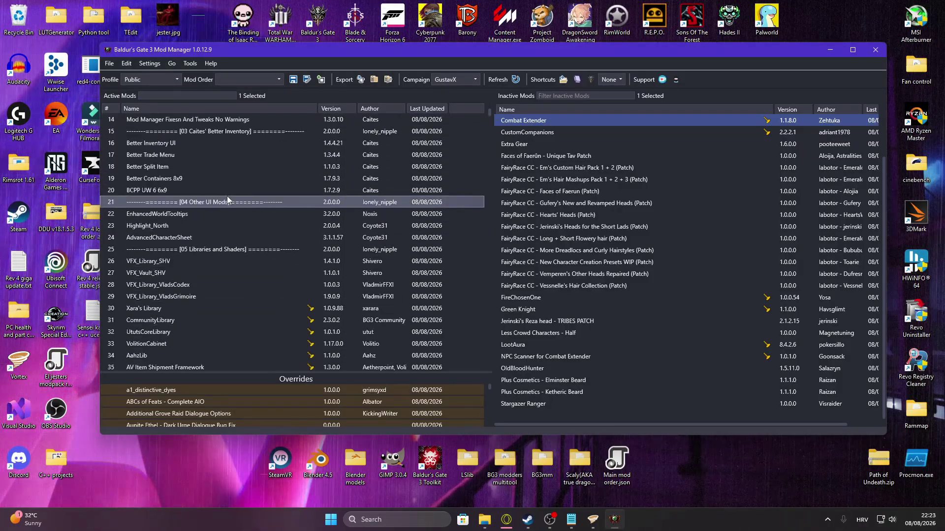
scroll(226, 196, "down", 10)
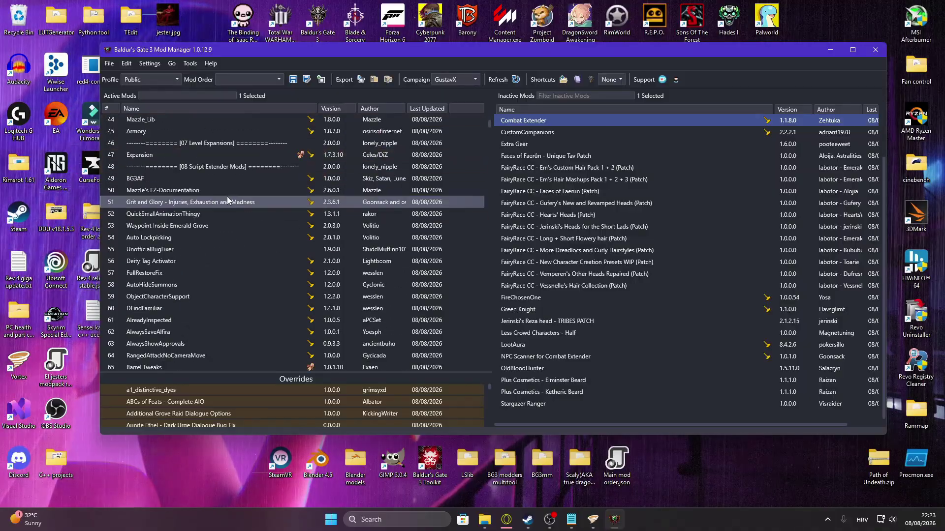
scroll(227, 196, "down", 5)
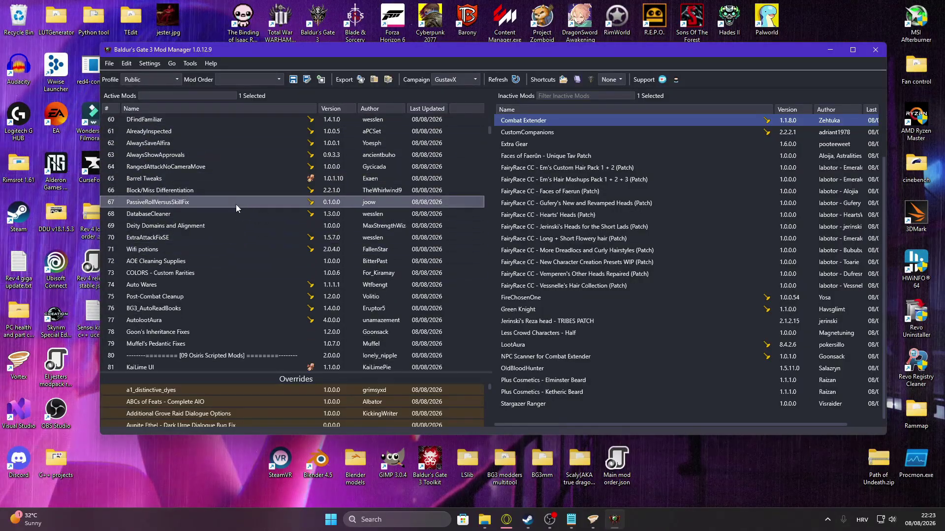
scroll(262, 217, "down", 6)
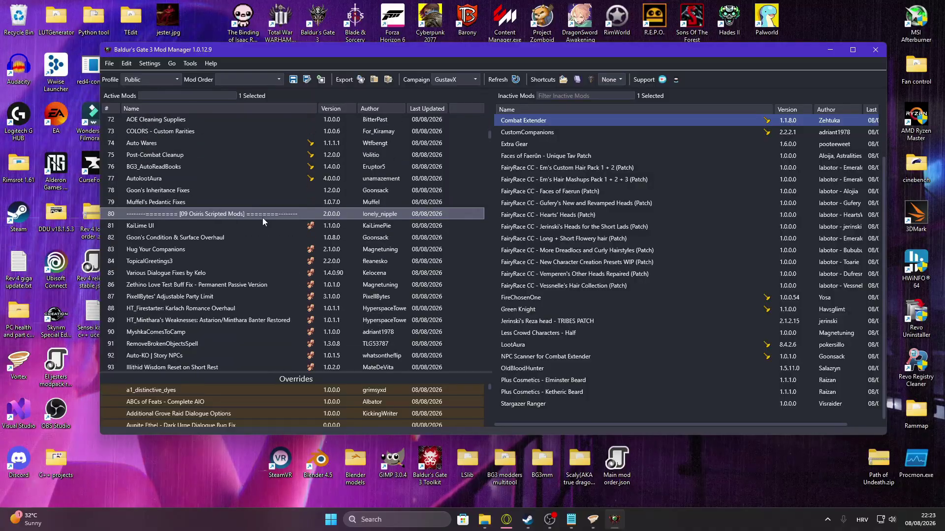
scroll(192, 227, "up", 5)
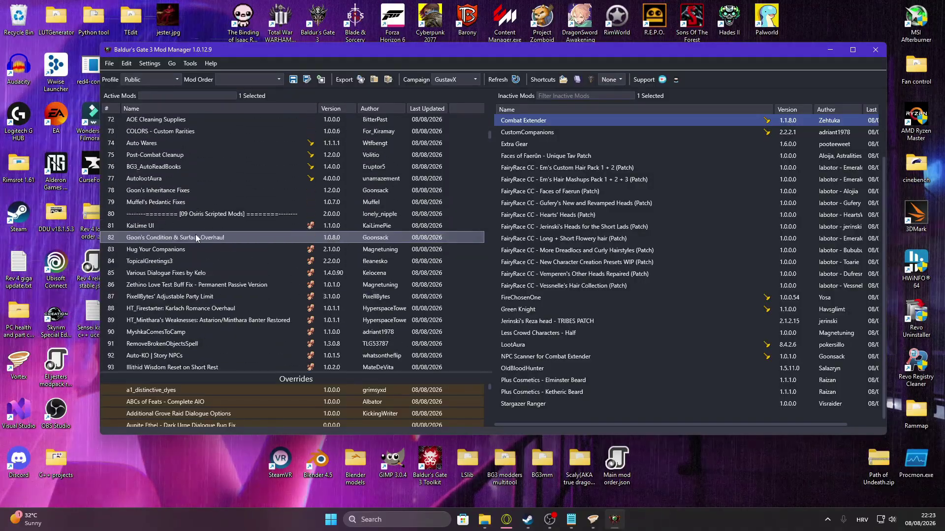
scroll(195, 234, "down", 4)
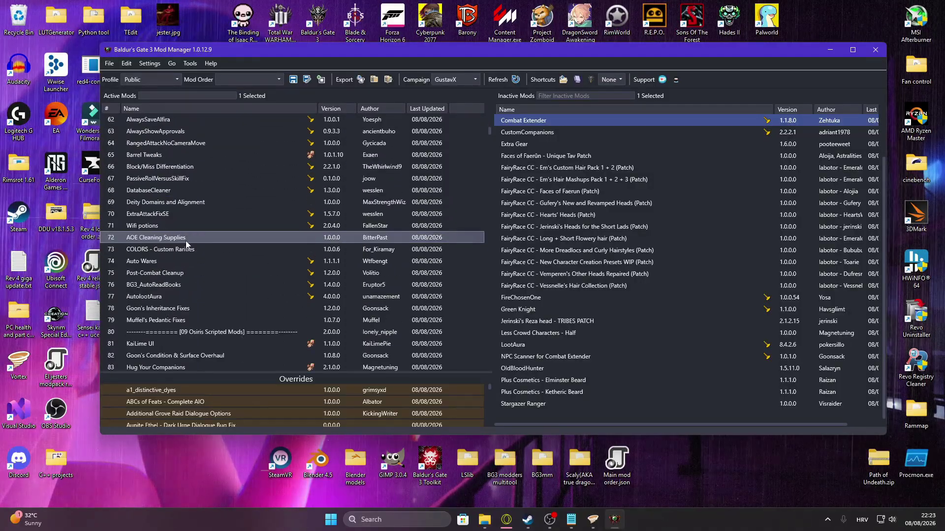
scroll(188, 238, "down", 10)
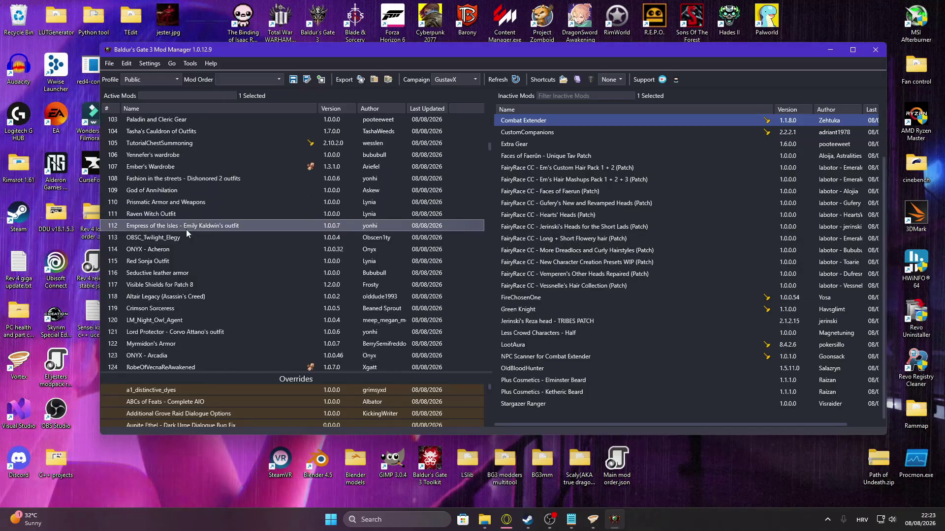
scroll(216, 206, "down", 1)
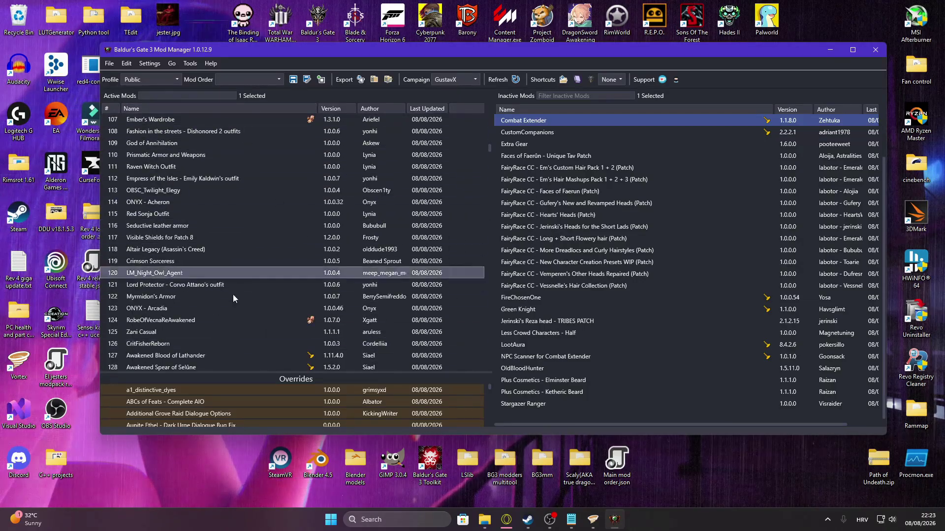
scroll(314, 296, "down", 3)
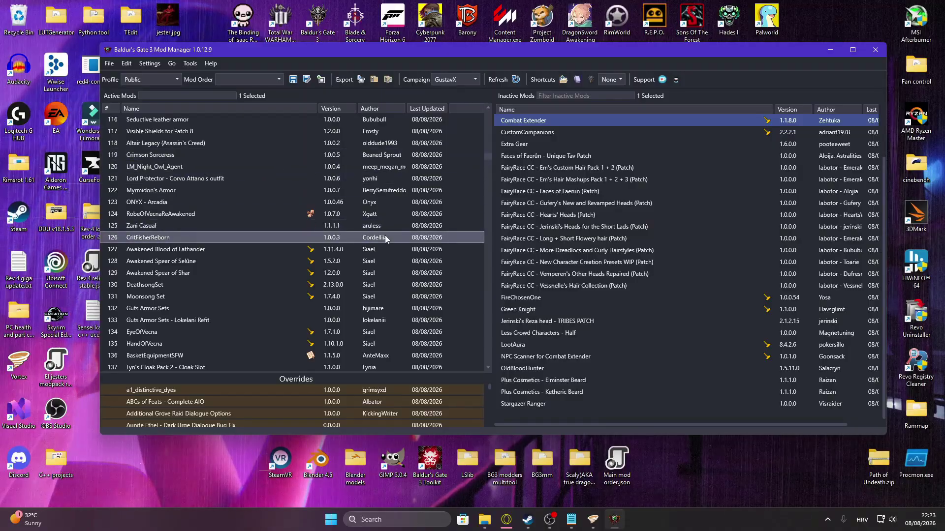
scroll(260, 204, "down", 10)
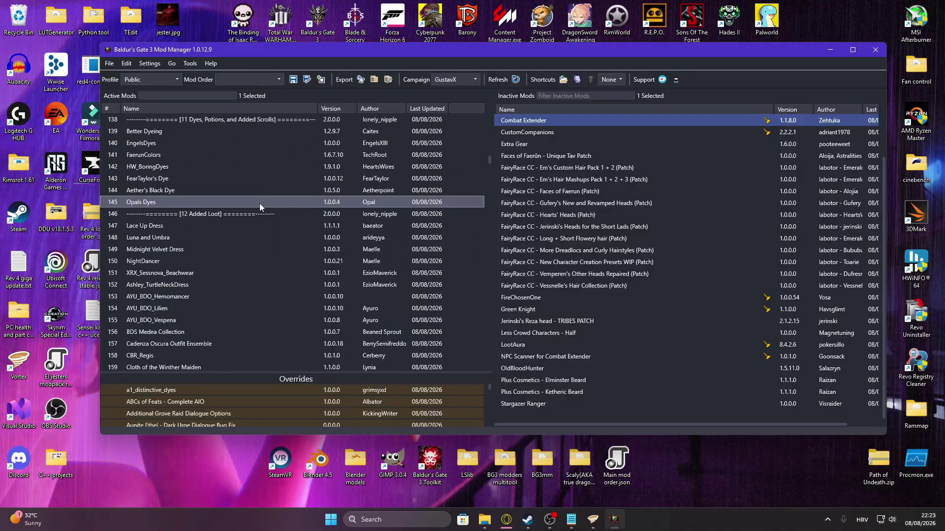
scroll(258, 202, "down", 3)
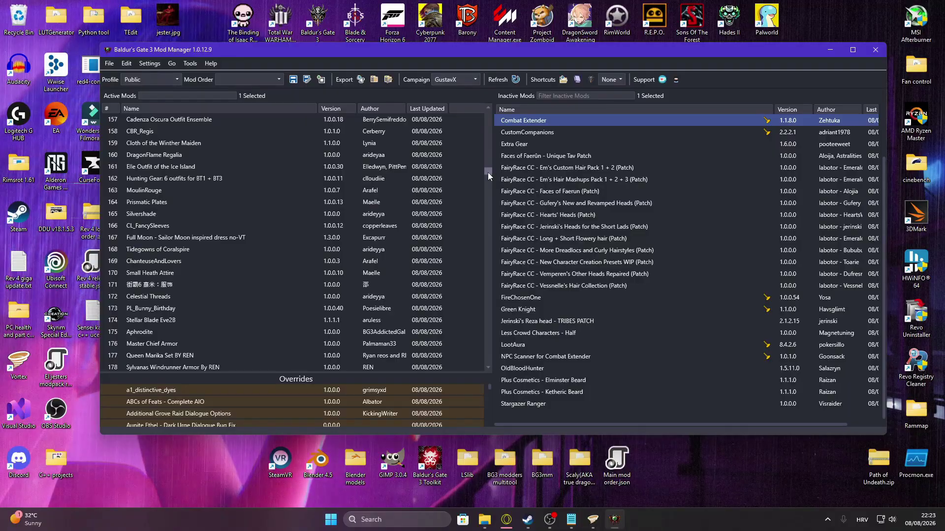
Step: Examine the class, subrace and race sections of the active order, including FF14 BlackMage FFXIV New Class and Half-Tiefs
left_click_drag(488, 172, 495, 203)
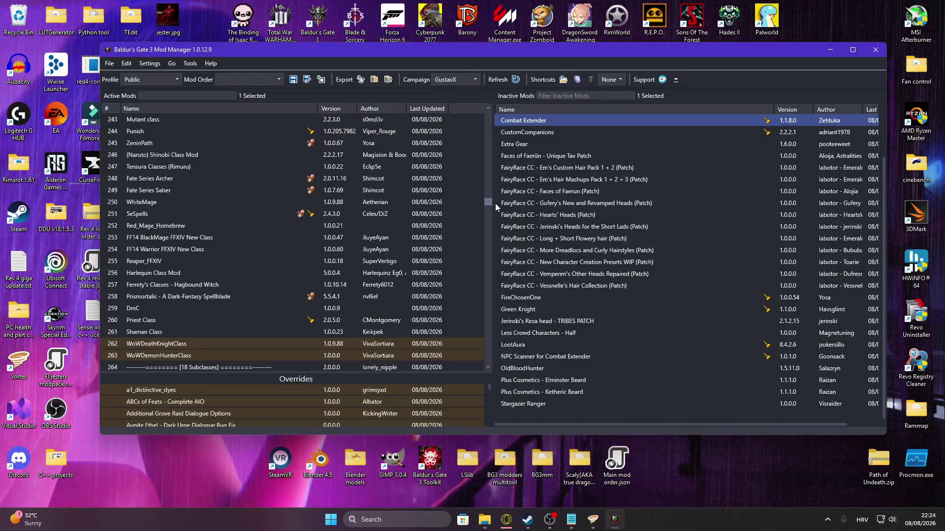
scroll(144, 196, "down", 2)
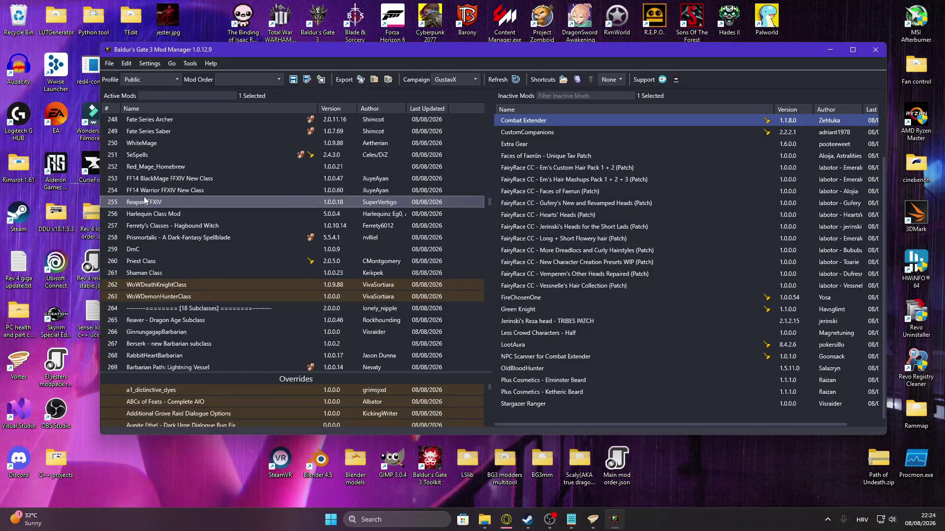
left_click(206, 178)
scroll(223, 229, "up", 2)
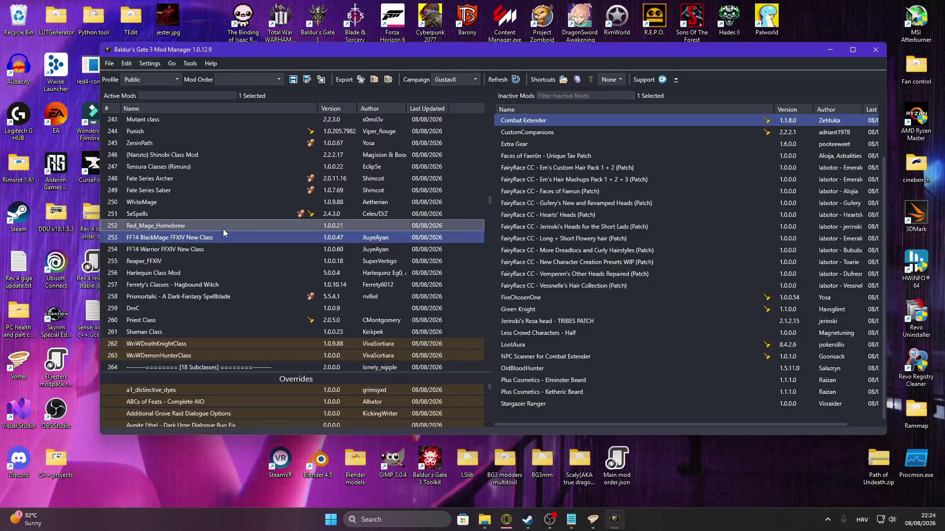
scroll(223, 229, "up", 2)
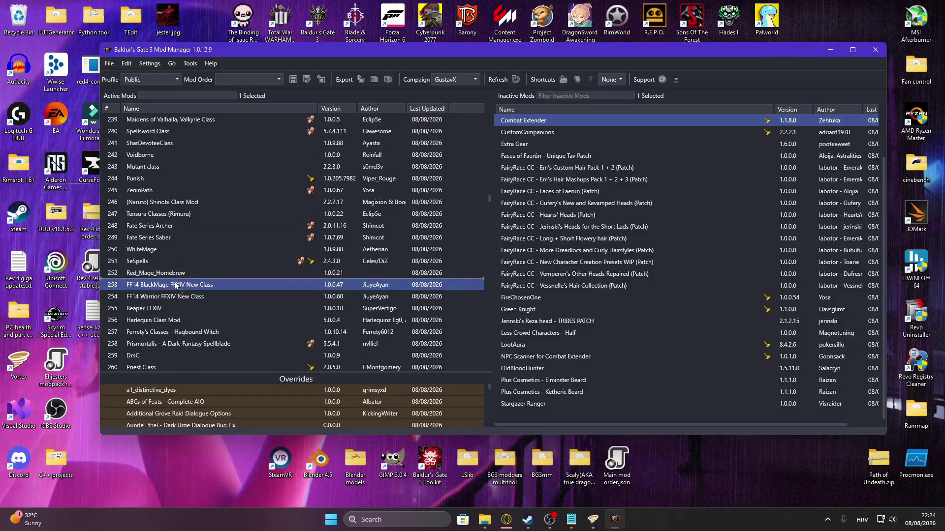
scroll(252, 242, "up", 8)
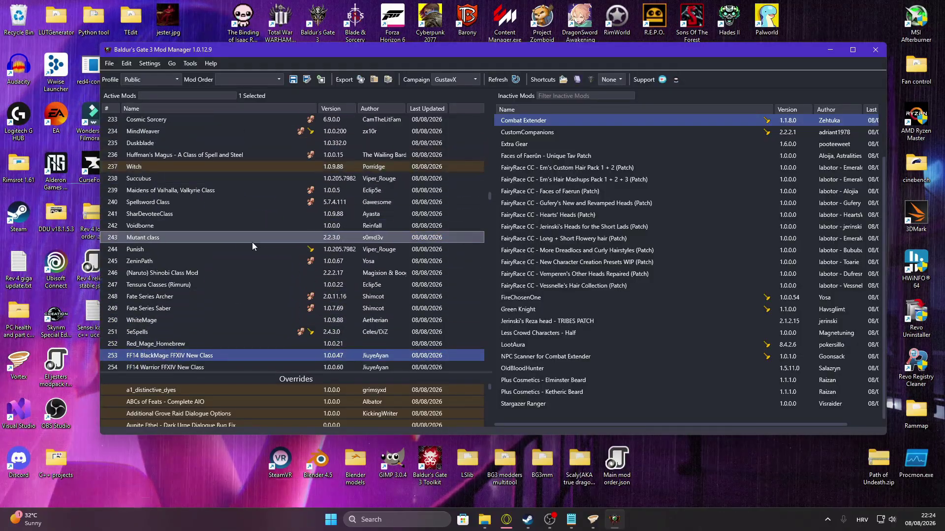
scroll(243, 253, "up", 6)
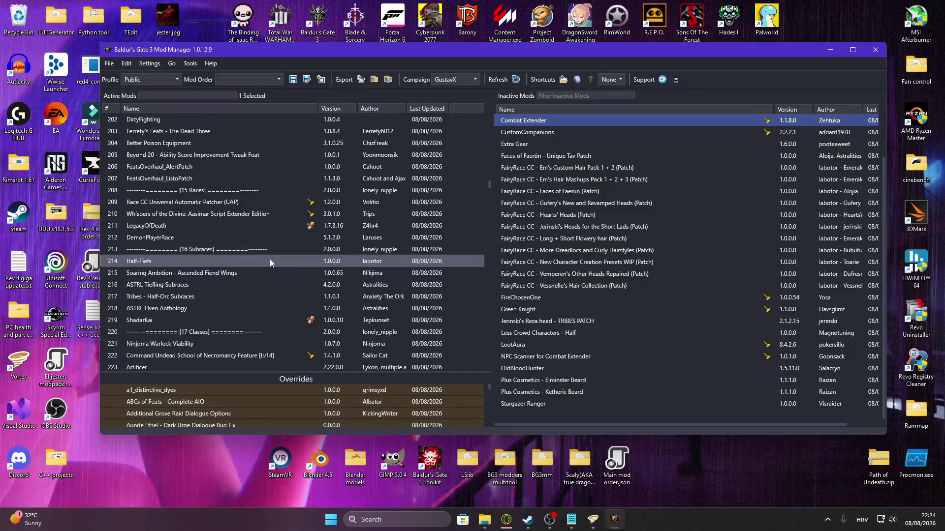
left_click(245, 263)
Step: Inspect the New Companion Inventory section with its Better Starting Gear mods and the Void Runner Armor Set above it
scroll(244, 267, "up", 8)
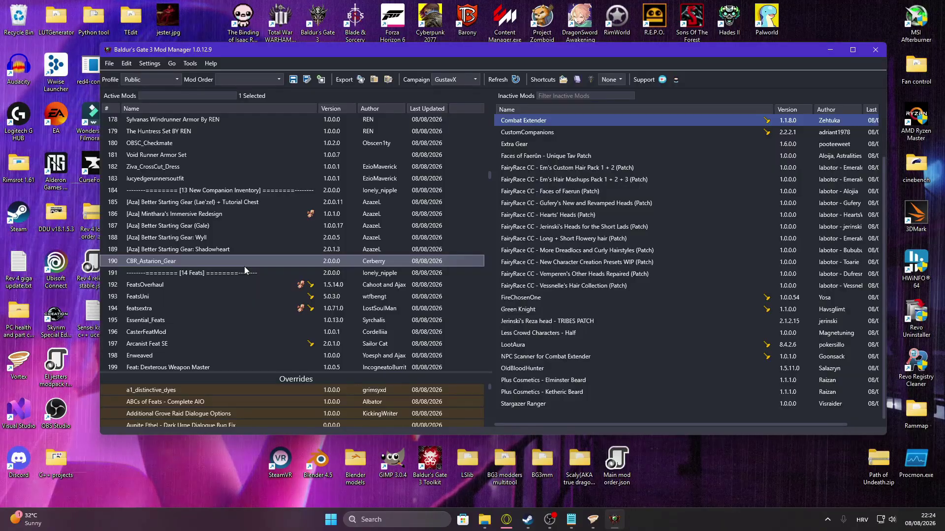
left_click(176, 225)
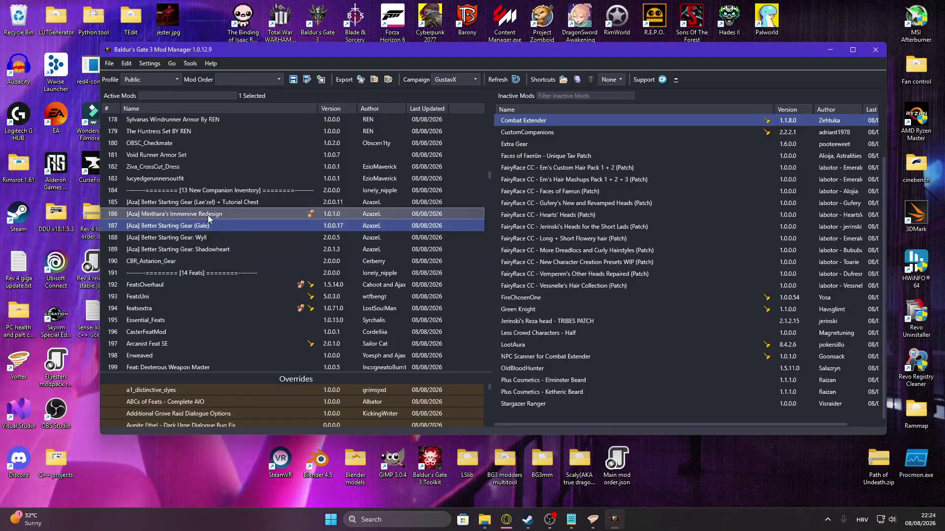
left_click(208, 215)
left_click(156, 191)
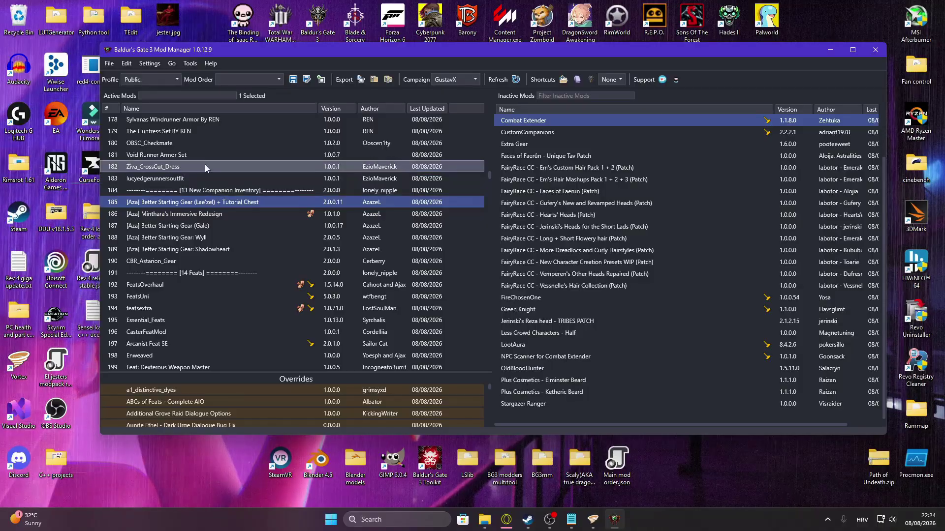
left_click(197, 154)
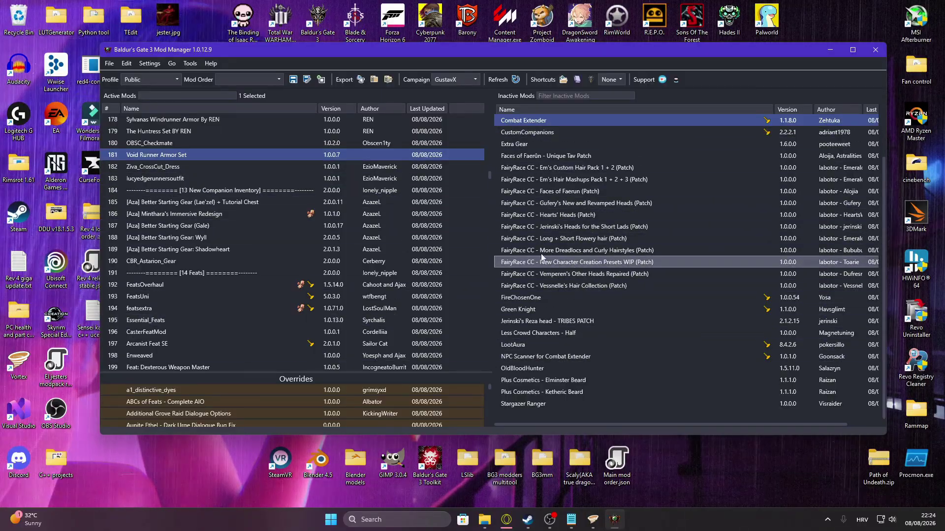
Step: Review the active order backwards from Added Loot to its beginning, including the library and MCM sections
scroll(358, 284, "up", 7)
scroll(358, 284, "up", 15)
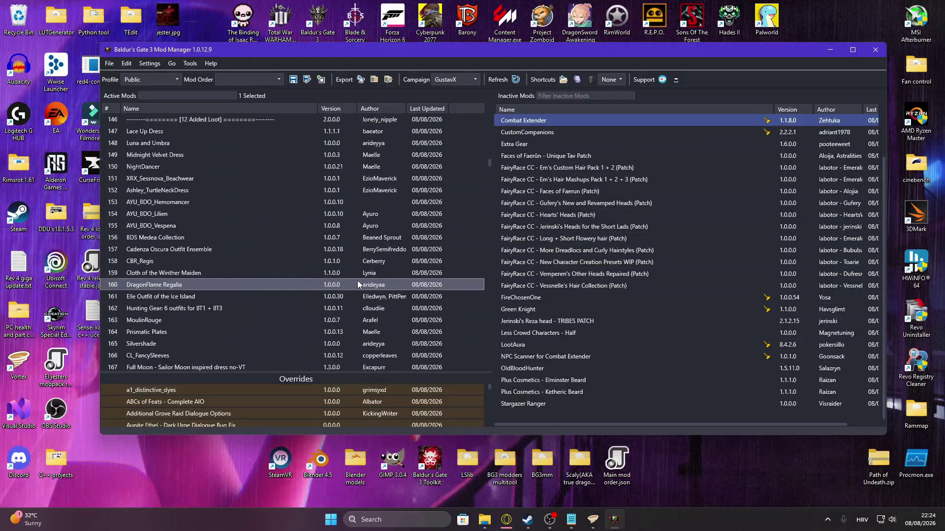
scroll(359, 284, "up", 14)
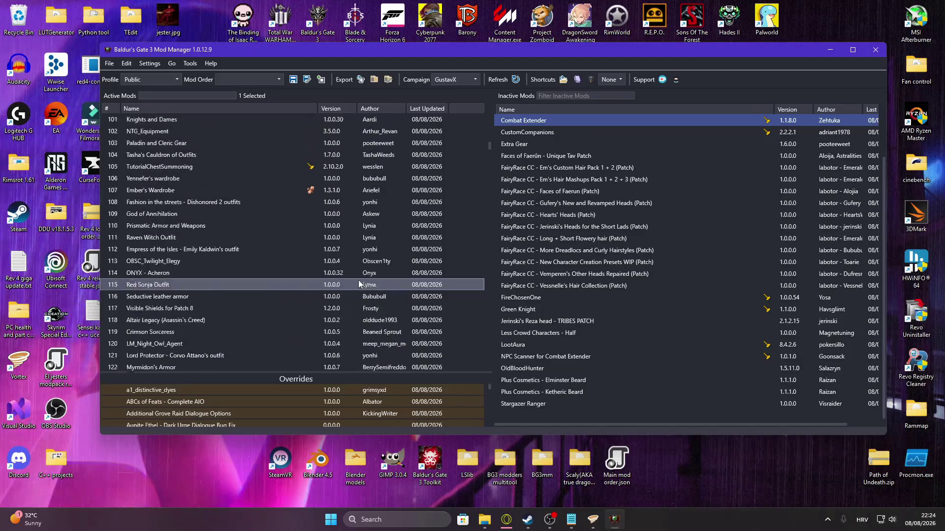
scroll(358, 282, "up", 5)
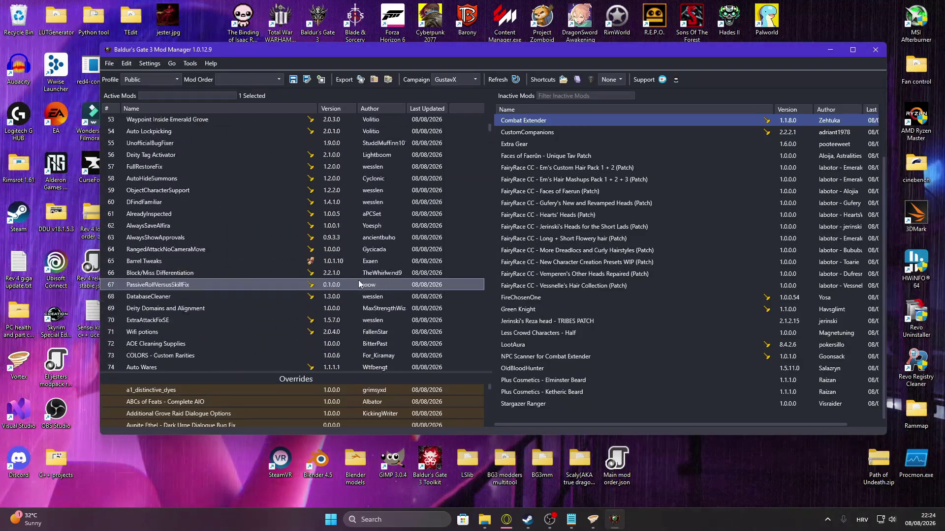
left_click_drag(489, 129, 494, 115)
scroll(385, 166, "down", 12)
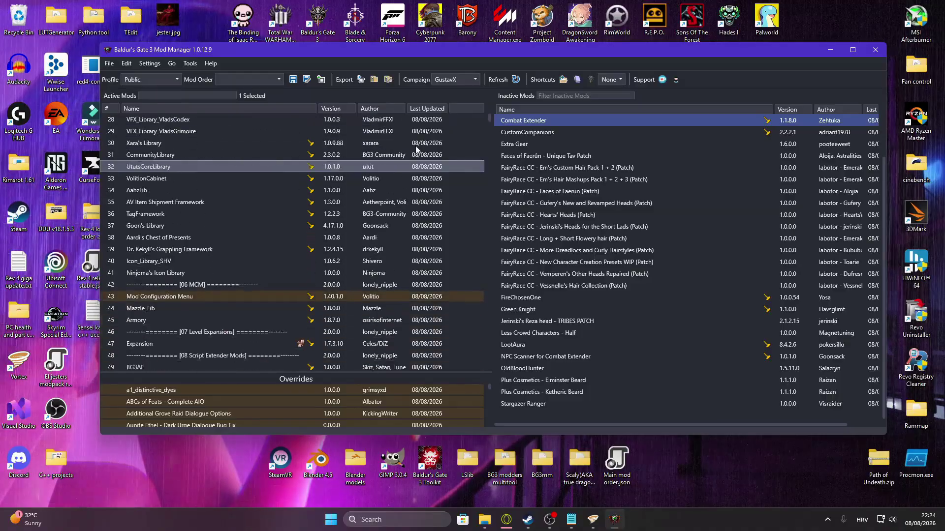
Step: Export the active load order to the game and launch Baldur's Gate 3 through to its main menu
scroll(310, 197, "down", 4)
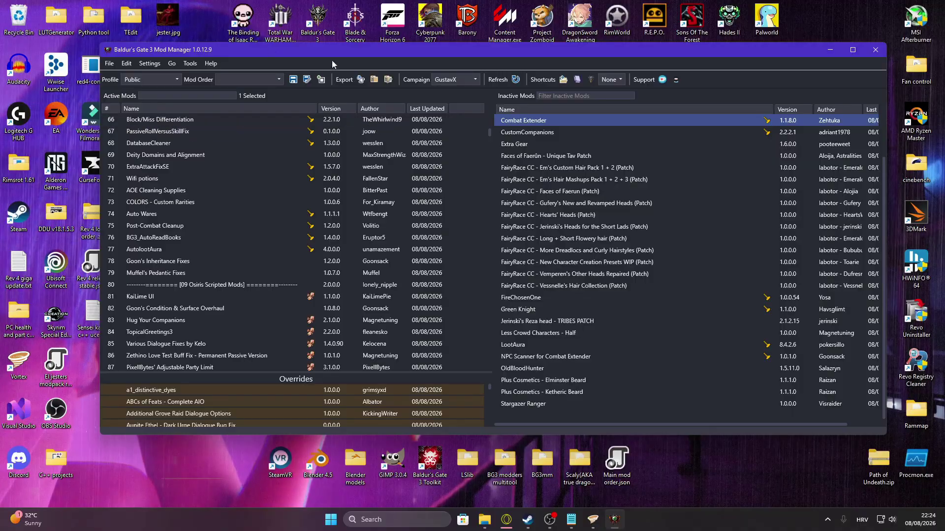
left_click(340, 81)
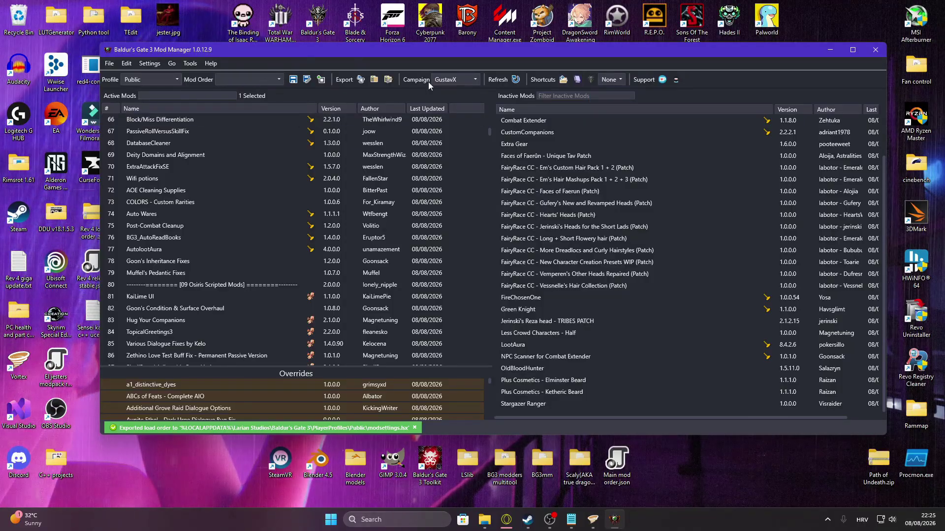
left_click(594, 80)
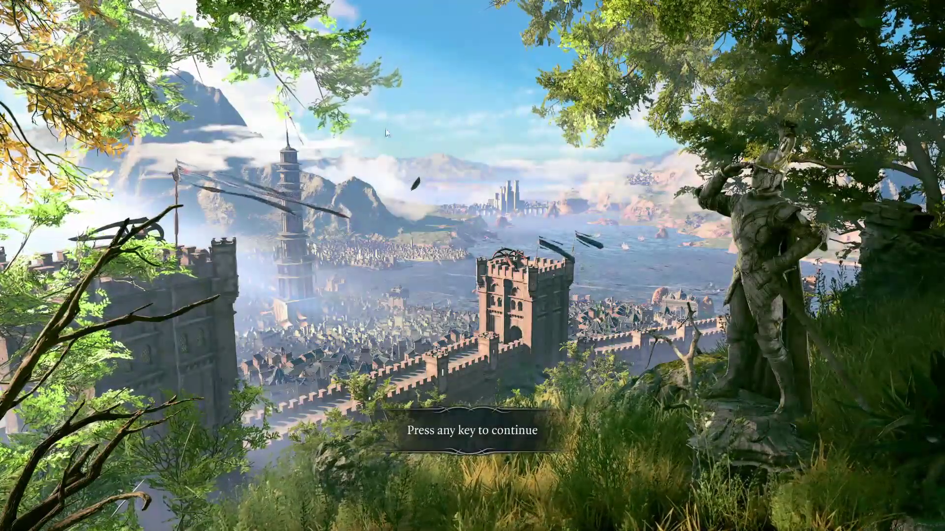
key("space")
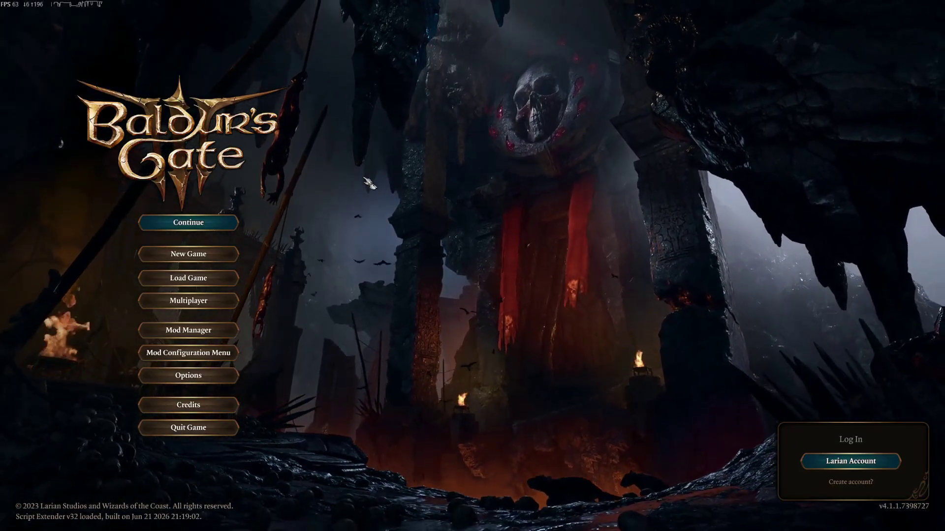
Step: Start a new game on Tactician difficulty and skip the intro cinematic to reach character creation
left_click(207, 253)
left_click(641, 307)
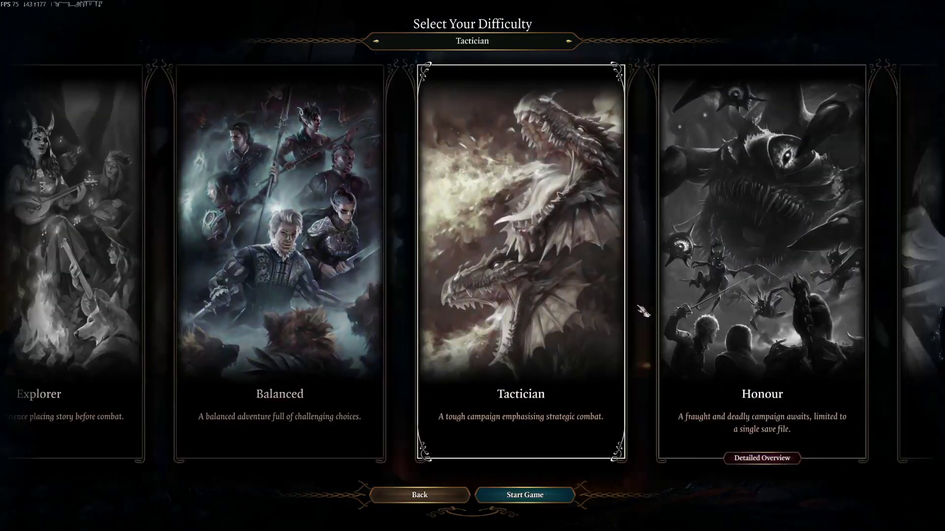
left_click(527, 496)
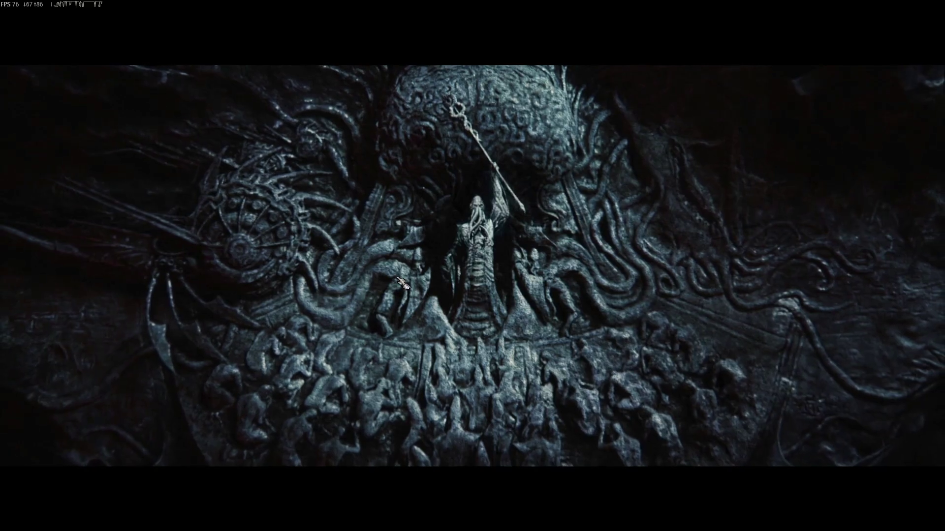
key("Escape")
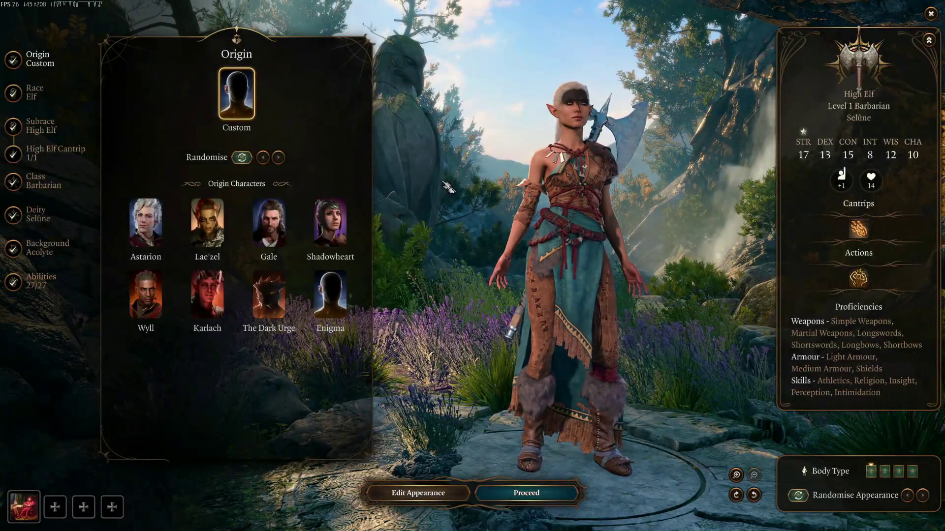
Step: Set the character's race to Human and inspect the head and upper body up close
key("Tab")
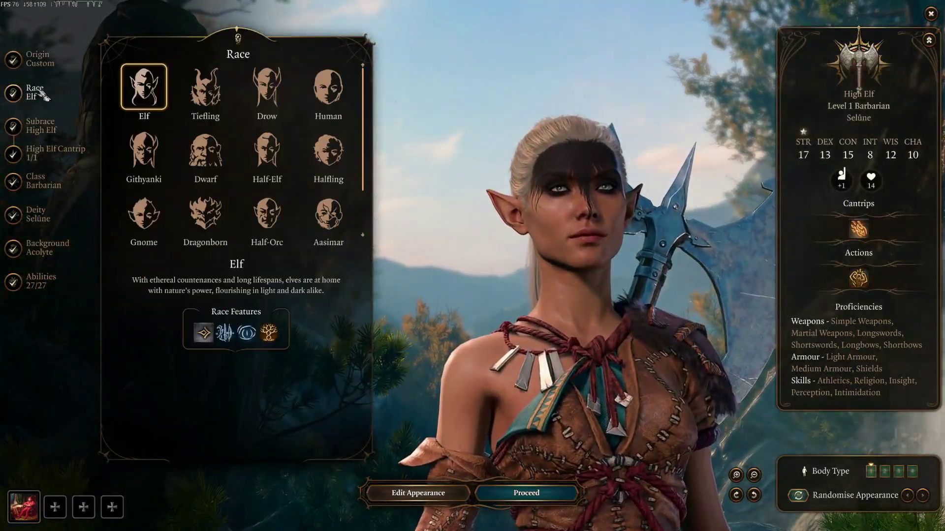
left_click(310, 84)
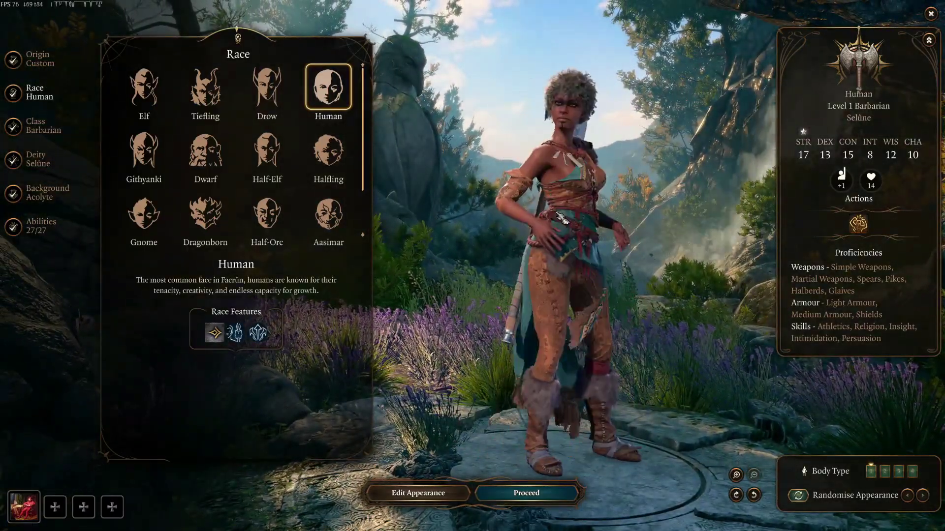
scroll(561, 218, "up", 5)
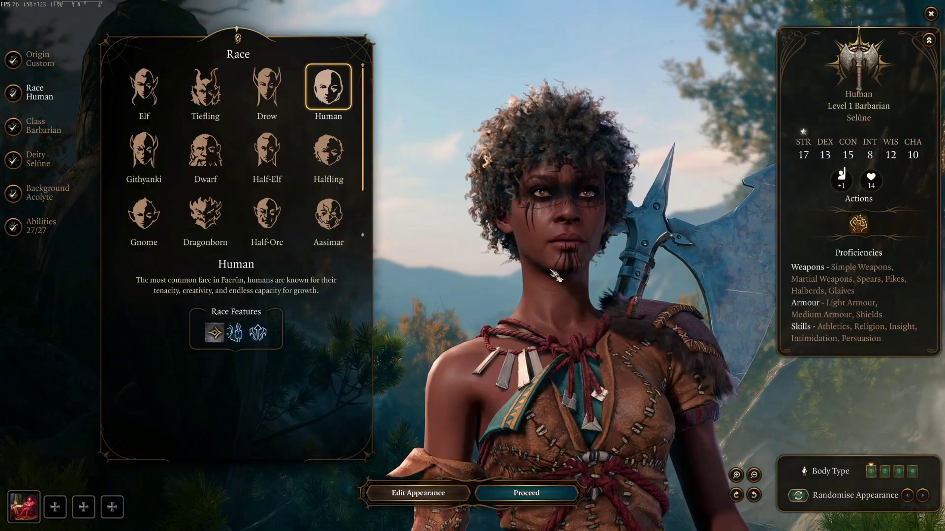
left_click_drag(555, 276, 811, 284)
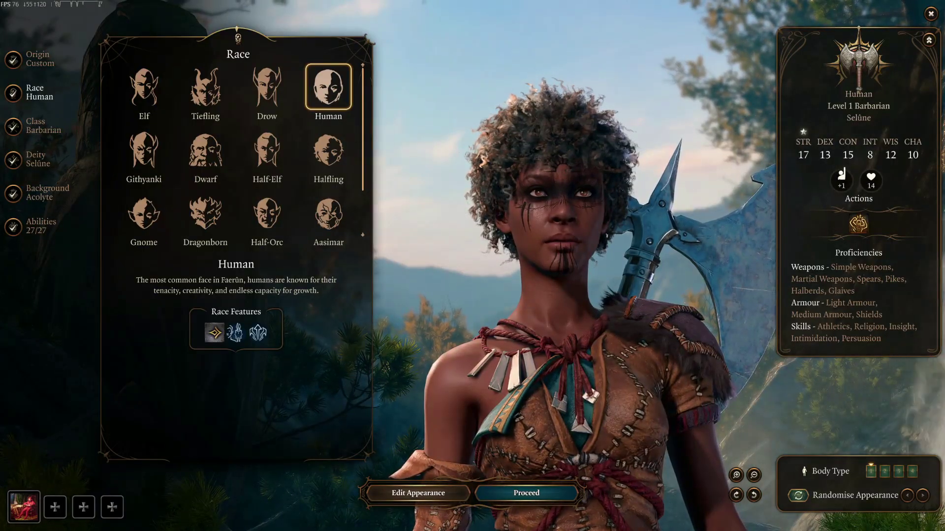
left_click_drag(736, 247, 591, 250)
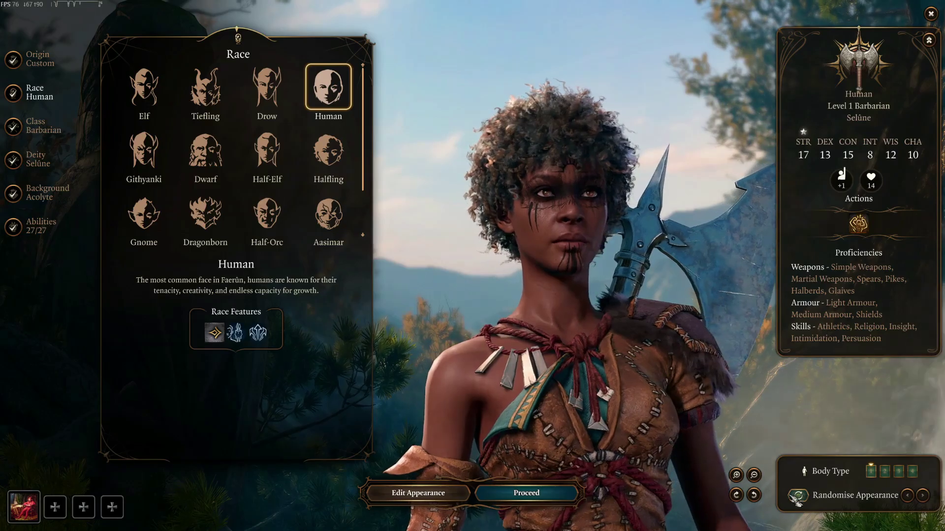
Step: Randomise the human character's appearance several times, inspecting the modded horns, hair, ears, tail and wings
left_click_drag(733, 325, 607, 313)
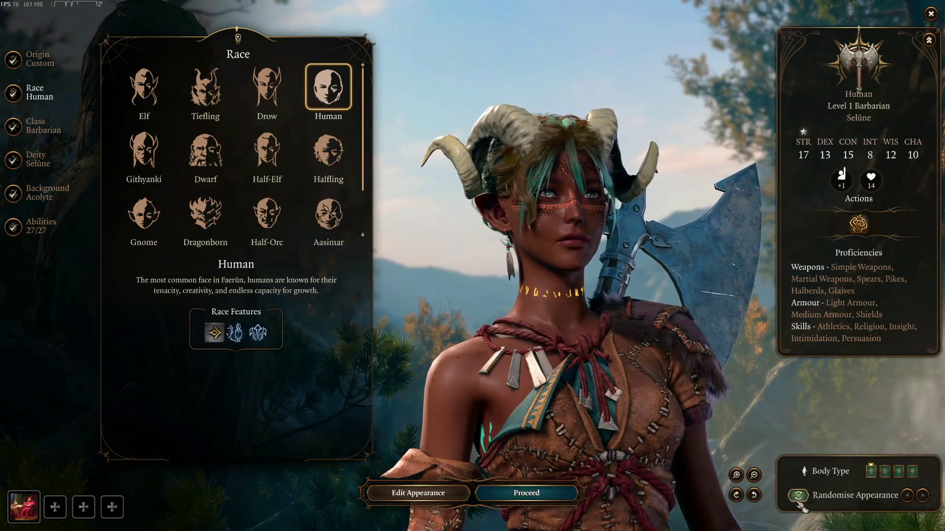
mouse_move(578, 348)
left_mouse_down()
mouse_move(613, 377)
mouse_move(669, 348)
mouse_move(559, 340)
mouse_move(601, 329)
mouse_move(652, 332)
mouse_move(586, 332)
left_mouse_up()
scroll(565, 364, "down", 5)
scroll(602, 327, "up", 5)
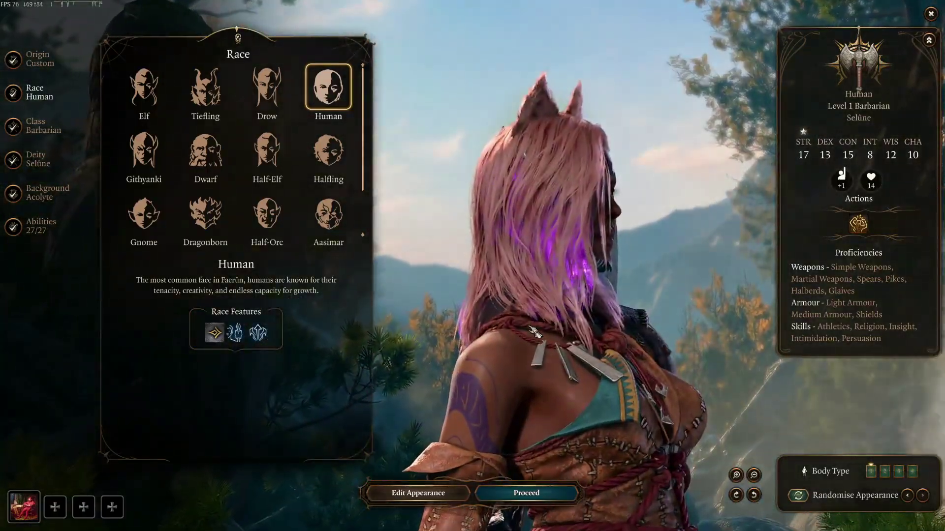
scroll(652, 332, "up", 4)
scroll(585, 333, "down", 4)
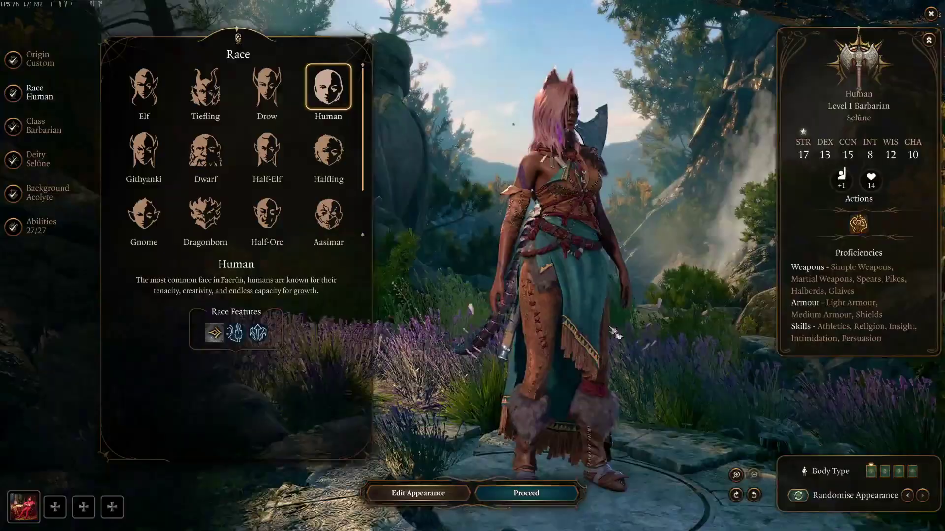
left_click_drag(610, 329, 589, 365)
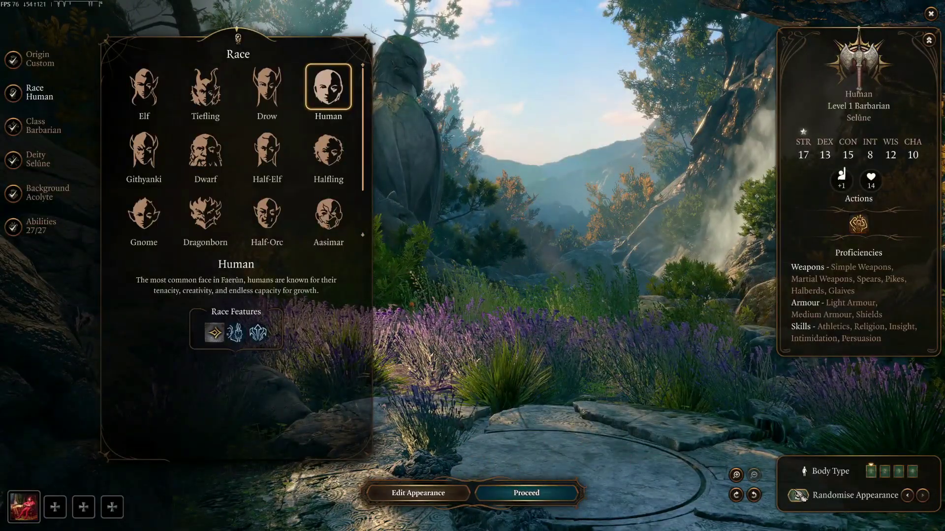
scroll(590, 266, "up", 5)
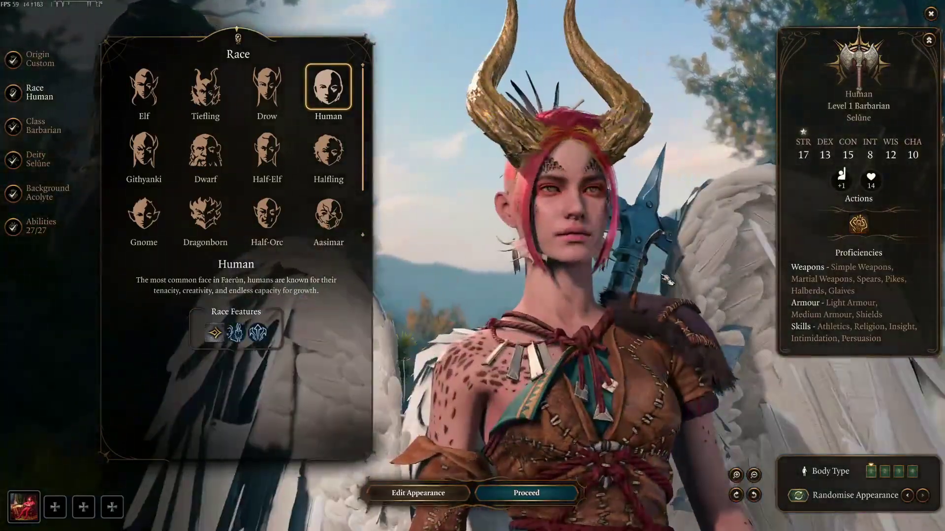
Step: Browse the expanded class list and choose the Gunslinger class for the character
left_click(43, 127)
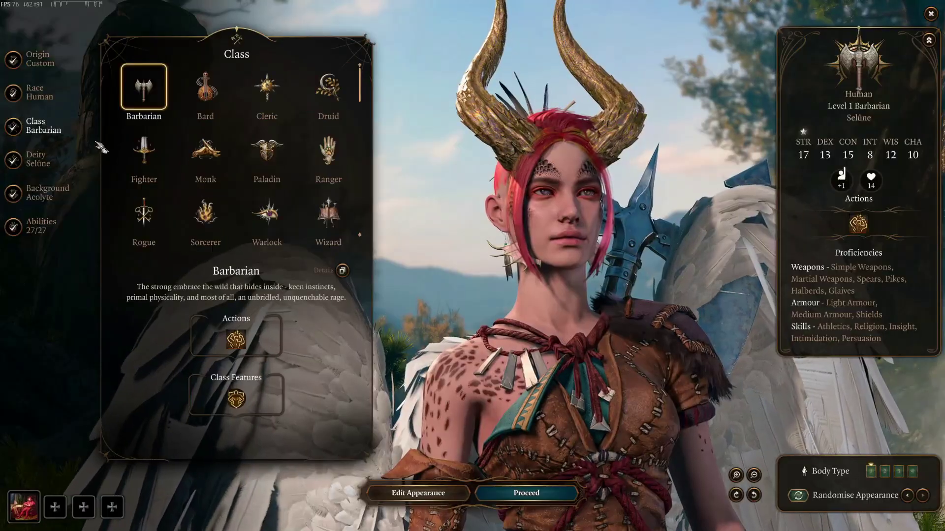
scroll(276, 162, "down", 2)
scroll(295, 163, "down", 2)
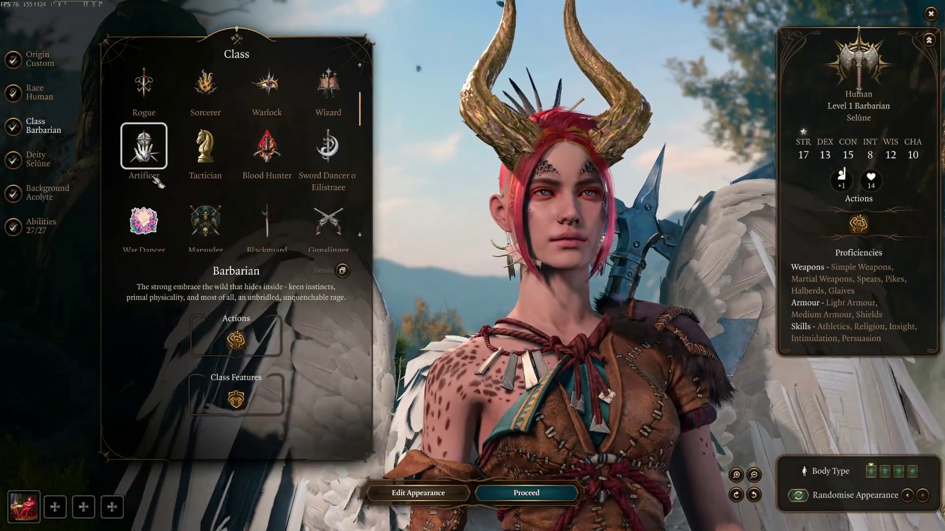
scroll(262, 152, "down", 1)
scroll(262, 152, "down", 1)
left_click(328, 154)
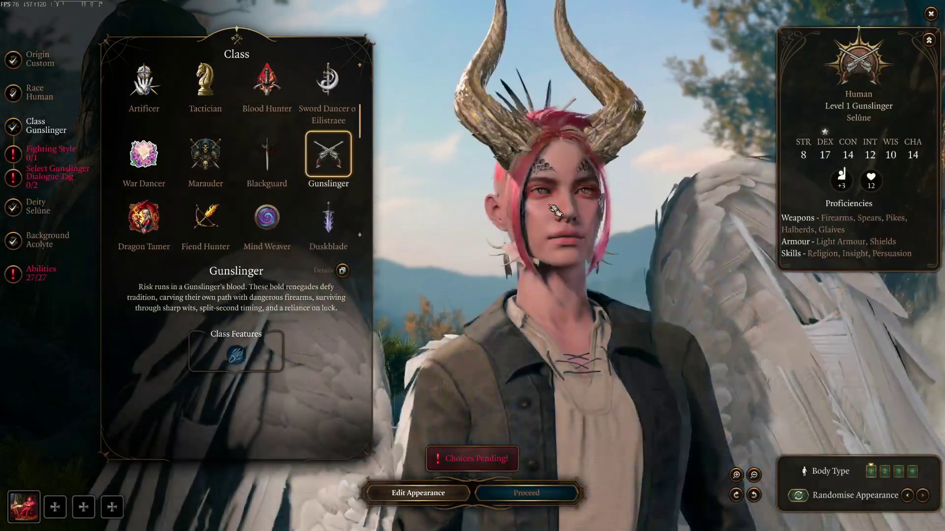
Step: Inspect the Gunslinger's model from behind and in full, and randomise the character's appearance again
scroll(541, 196, "up", 5)
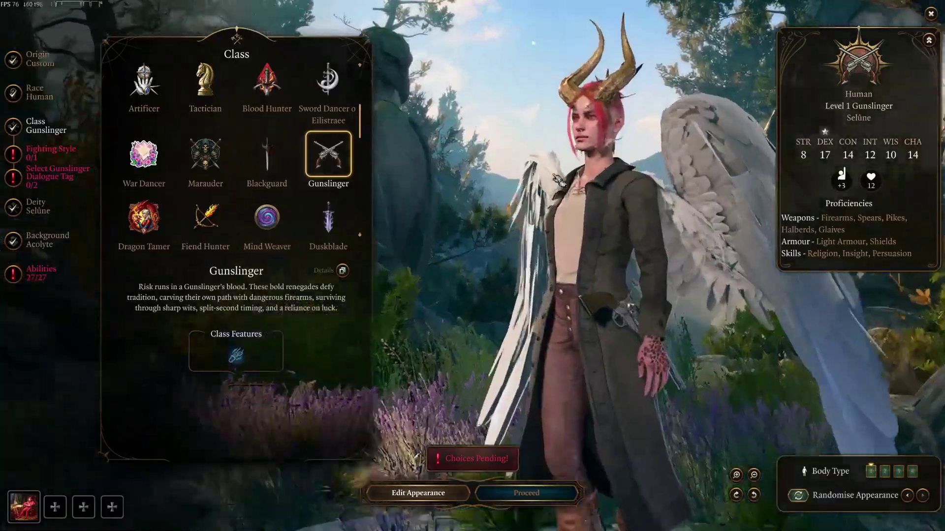
left_click_drag(655, 241, 723, 344)
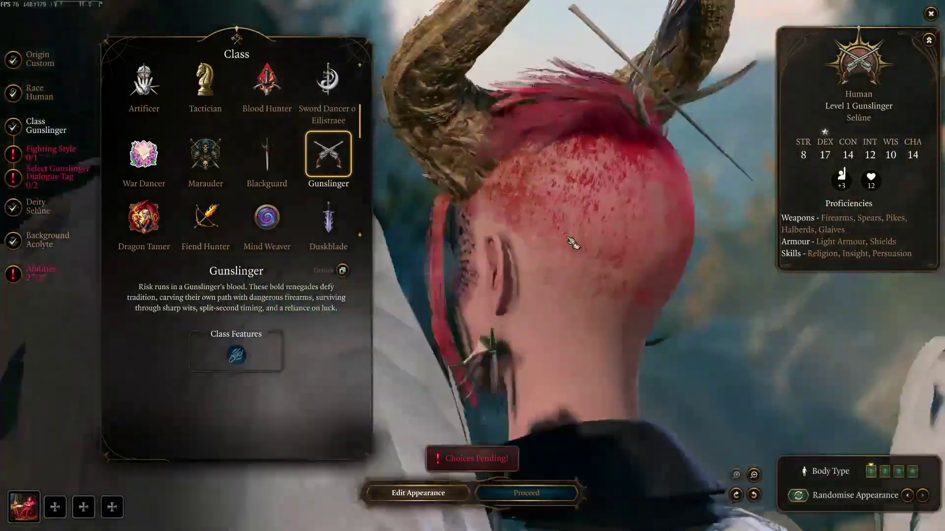
scroll(654, 246, "down", 5)
left_click(798, 495)
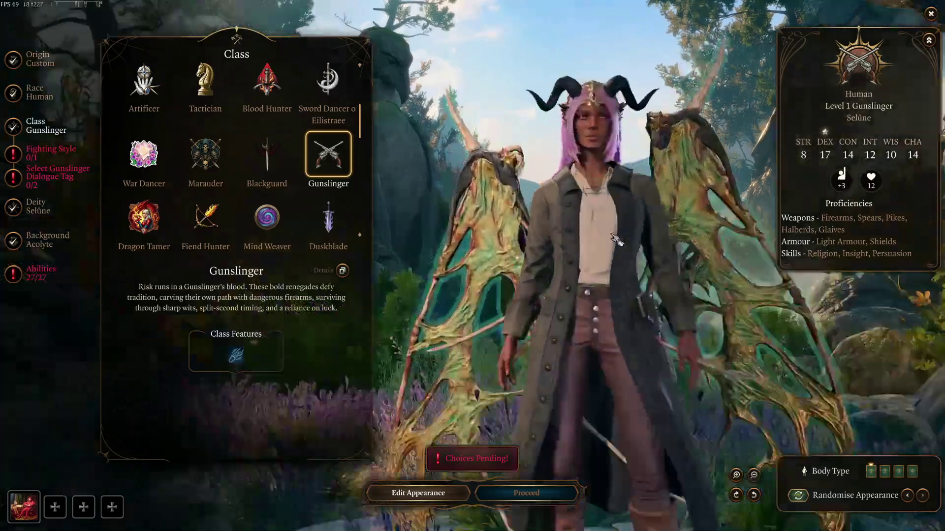
scroll(654, 216, "up", 5)
left_click_drag(664, 231, 795, 96)
scroll(790, 231, "down", 5)
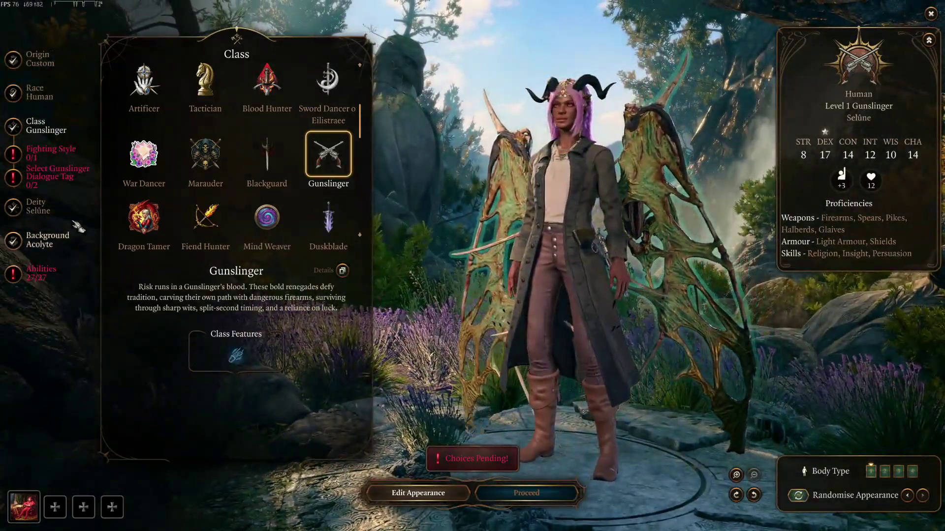
Step: Complete the Gunslinger's pending choices: one fighting style, two dialogue tags and the skill proficiencies
left_click(57, 154)
left_click(101, 171)
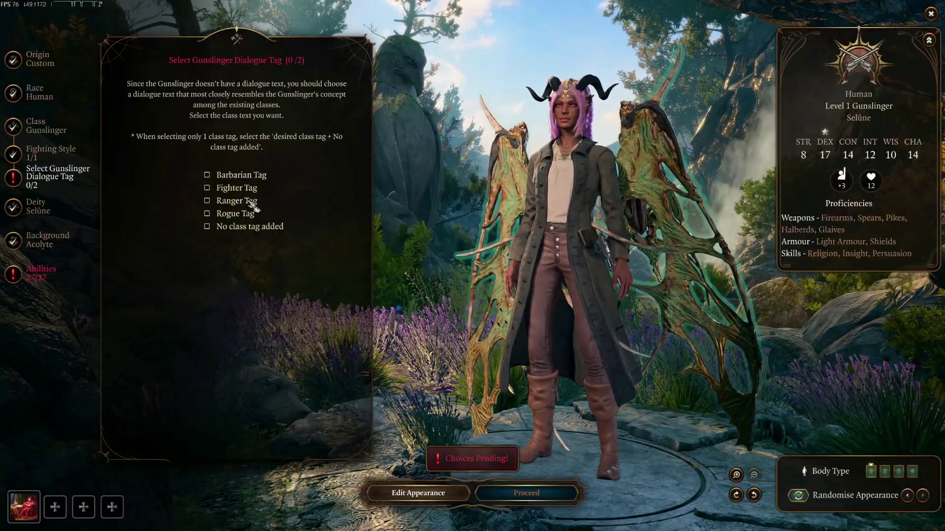
left_click(37, 206)
left_click(40, 273)
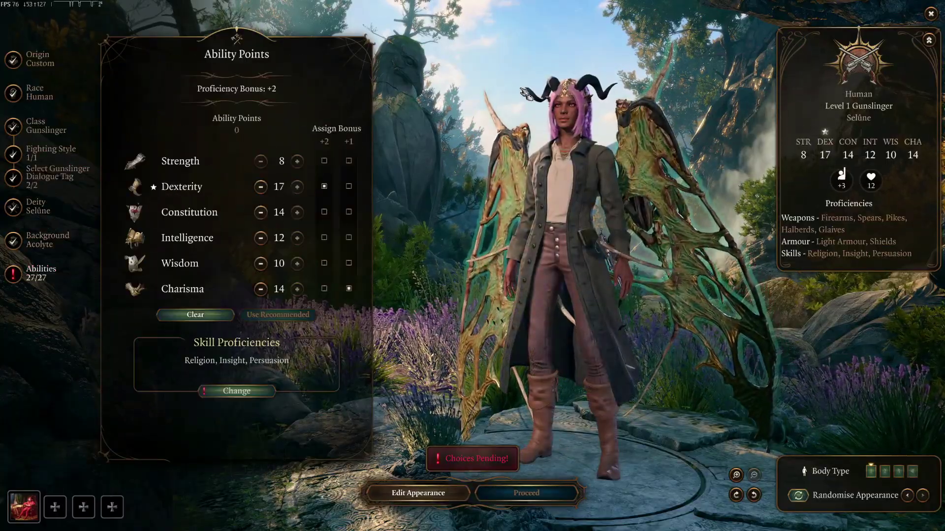
left_click(246, 394)
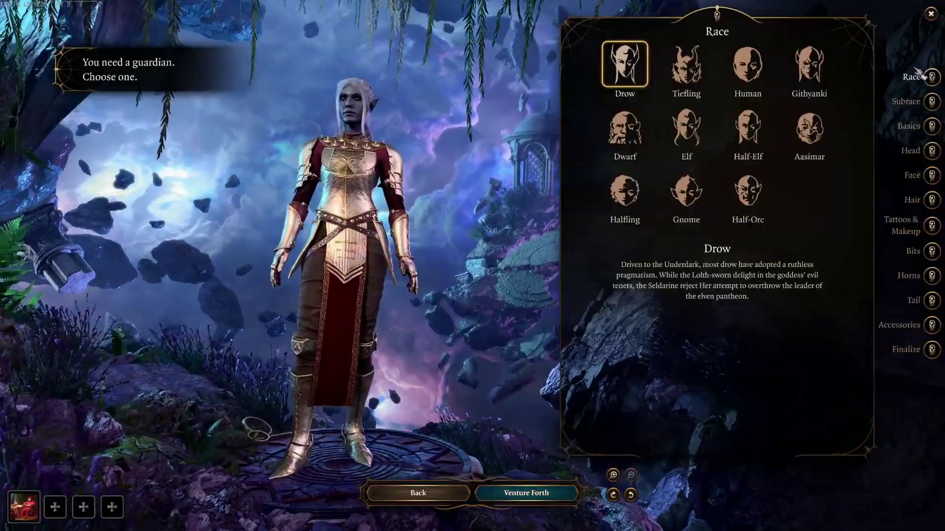
Step: Randomise the guardian's appearance repeatedly from the basic character options
left_click(931, 101)
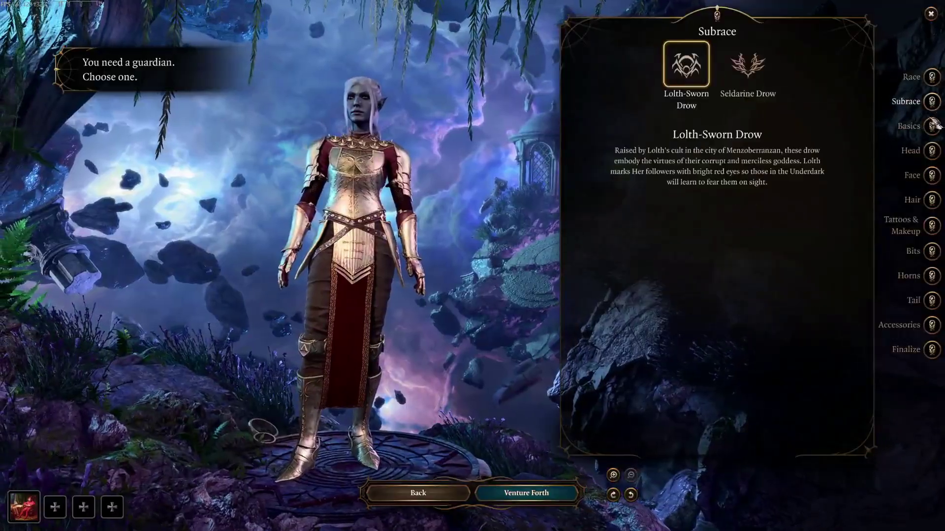
left_click(932, 126)
left_click(658, 333)
left_click(658, 333)
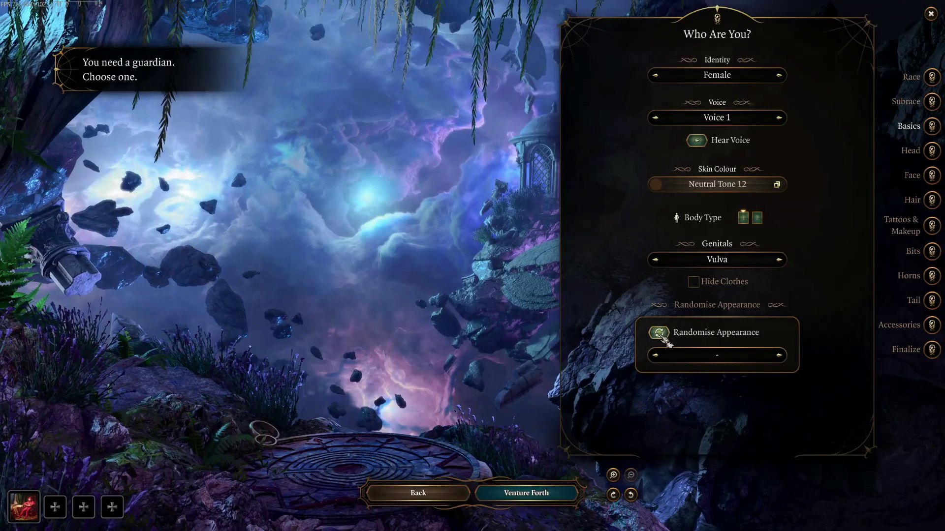
left_click(658, 333)
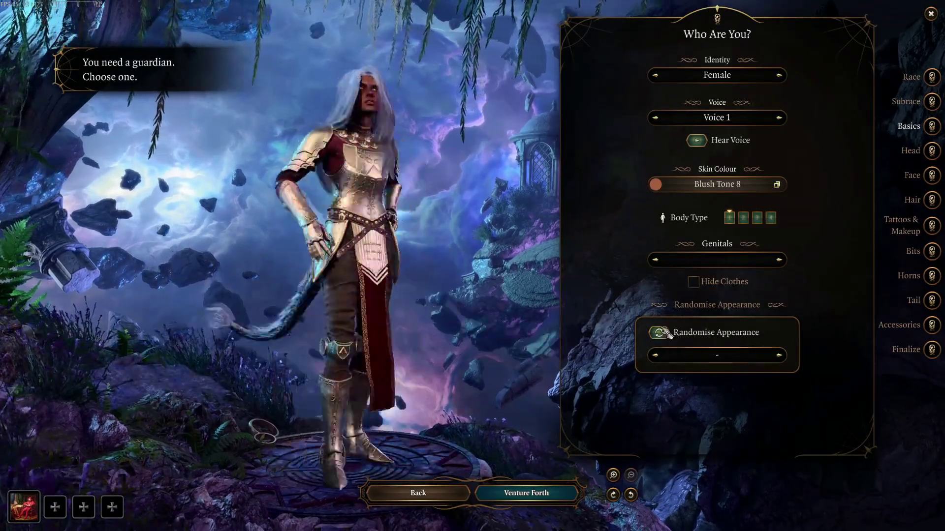
left_click(665, 333)
left_click(665, 333)
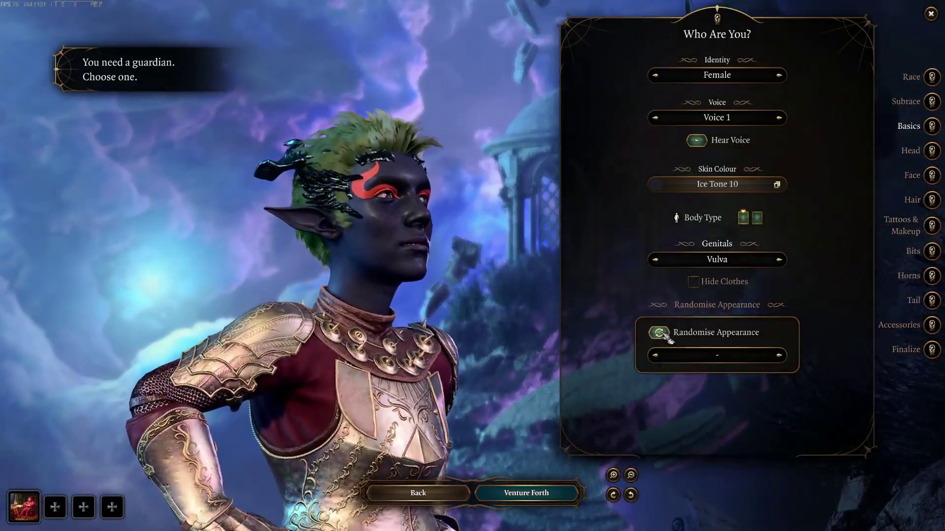
left_click(665, 333)
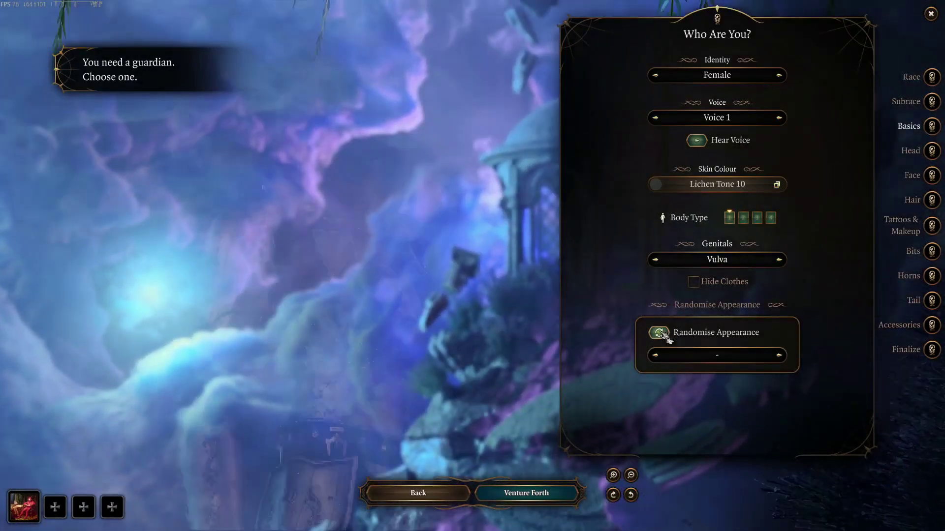
left_click(665, 334)
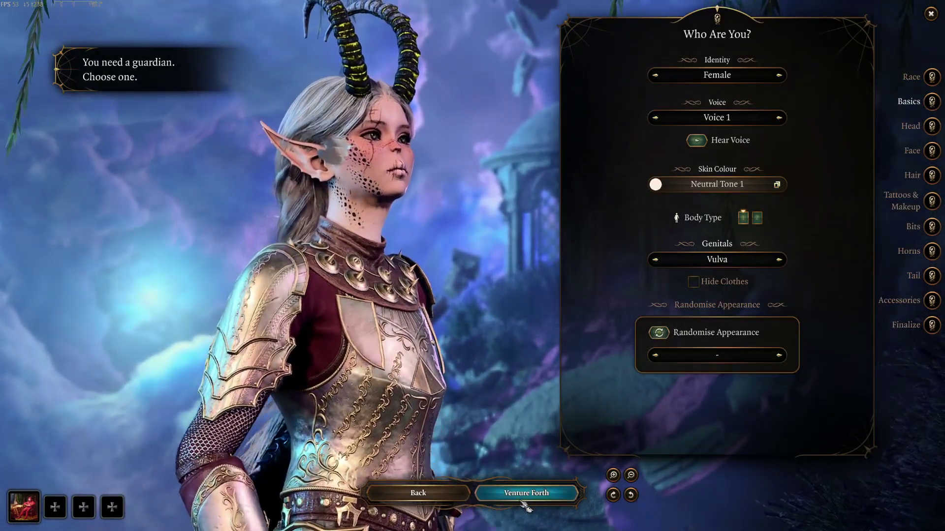
Step: Confirm the guardian, venture forth into the campaign and skip the opening scene
left_click(523, 497)
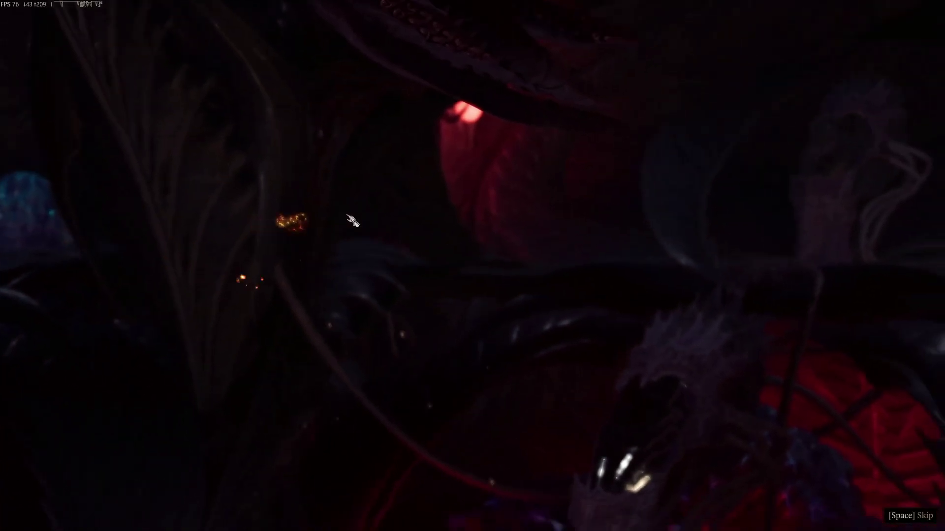
key("space")
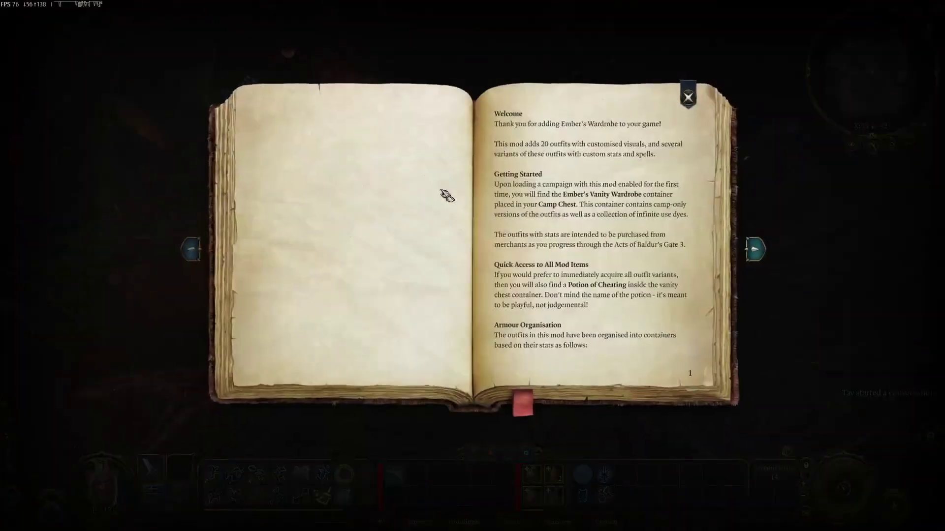
Step: Close the Ember's Wardrobe guide, accept the Adjustable Party Limit messages and resume the game
left_click(687, 96)
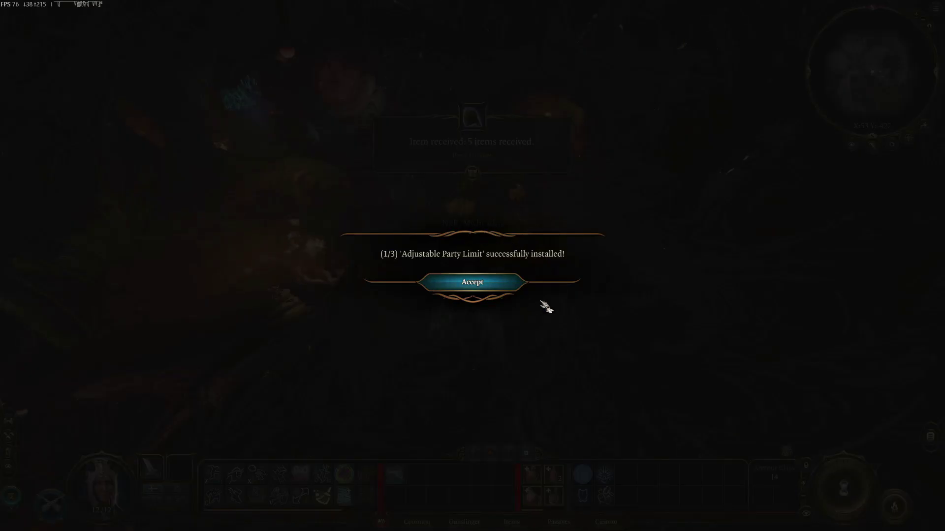
left_click(456, 287)
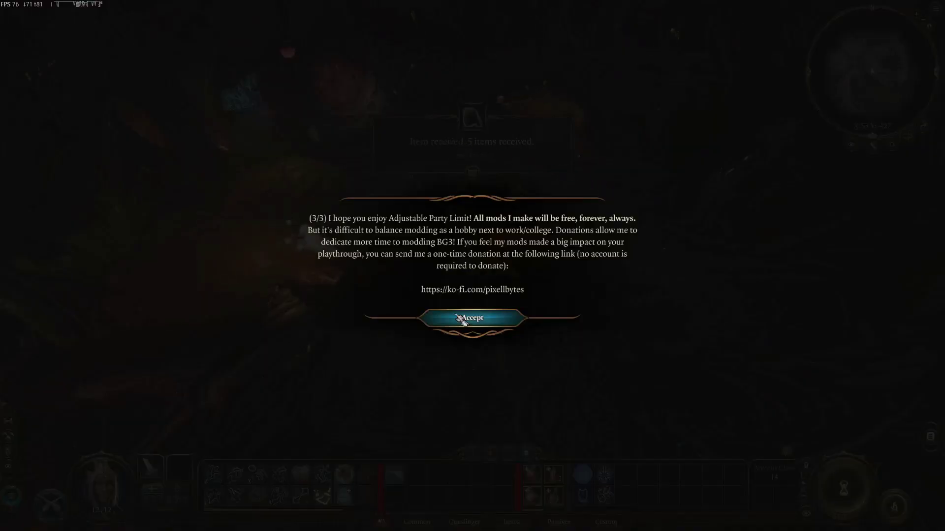
left_click(470, 323)
key("Escape")
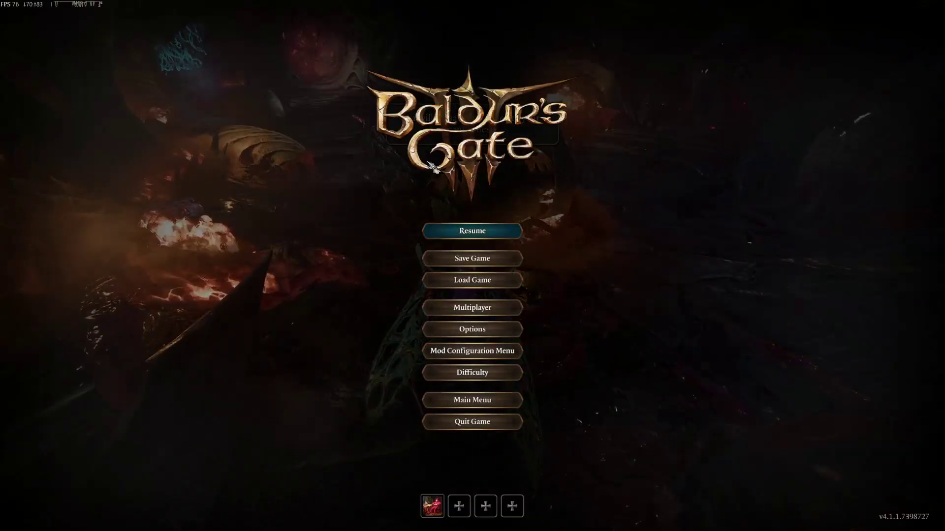
left_click(465, 229)
Step: Check the character's inventory and equipment, and view the winged model up close in the game world
key("i")
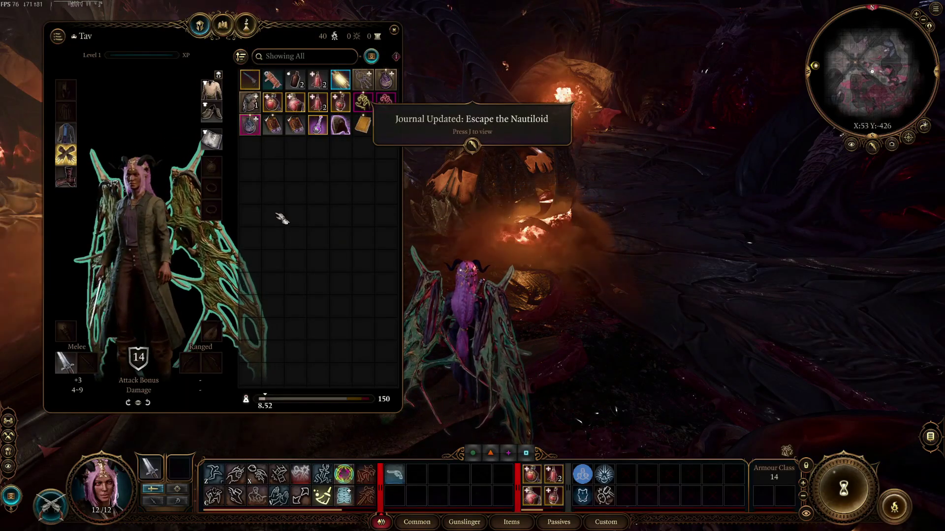
key("i")
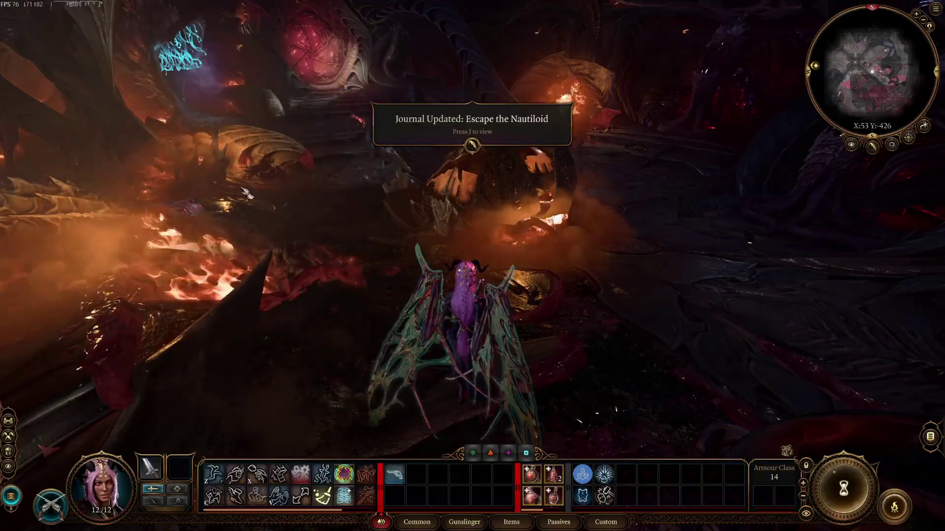
scroll(565, 302, "up", 5)
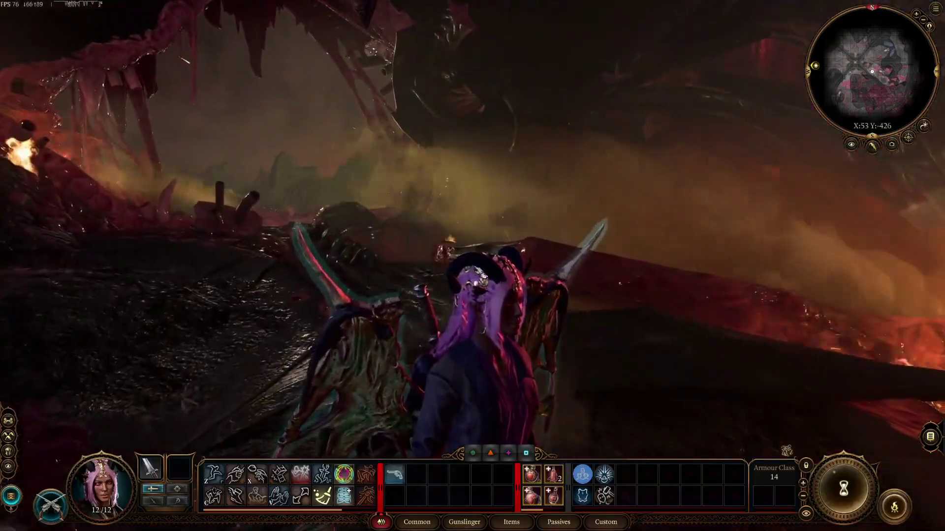
scroll(482, 274, "down", 3)
Step: Expand the hotbar to four rows
key("w")
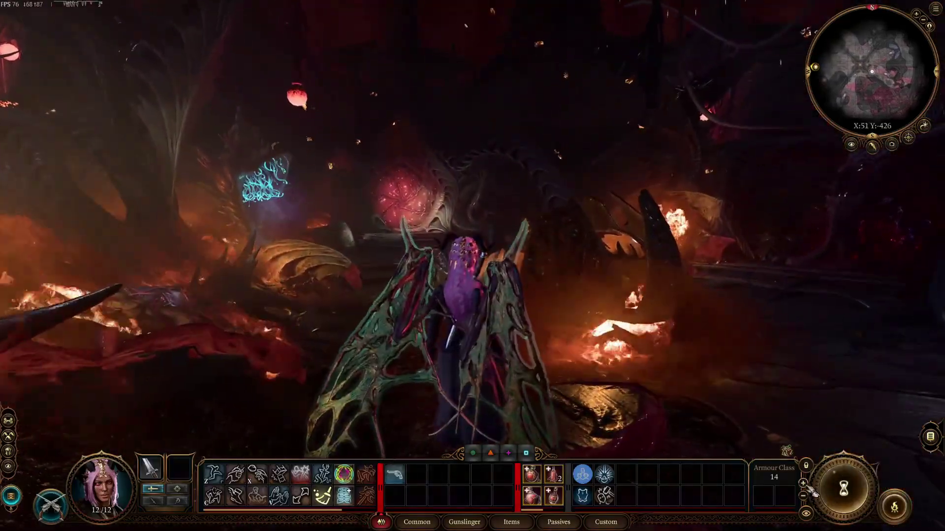
left_click(803, 484)
left_click(803, 483)
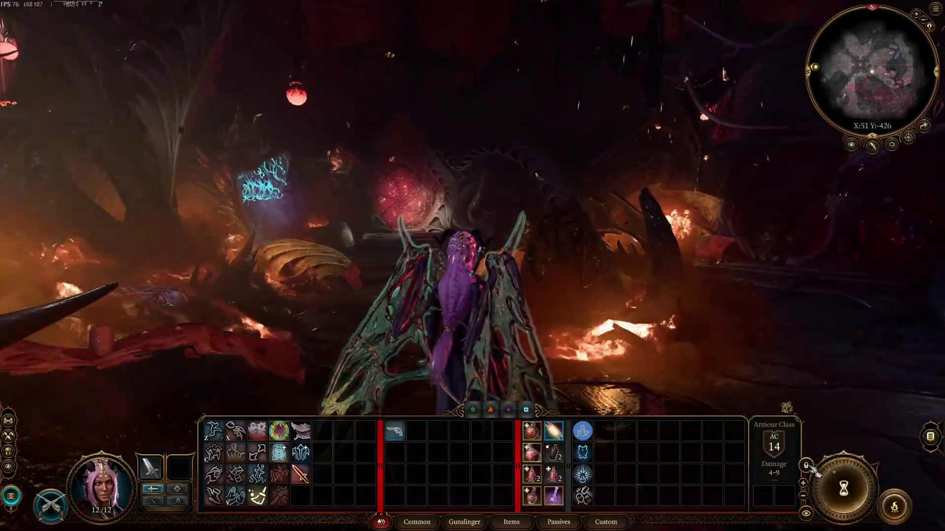
Step: Run the character through the Sphincter door and around the next nautiloid chamber to test movement
key("w")
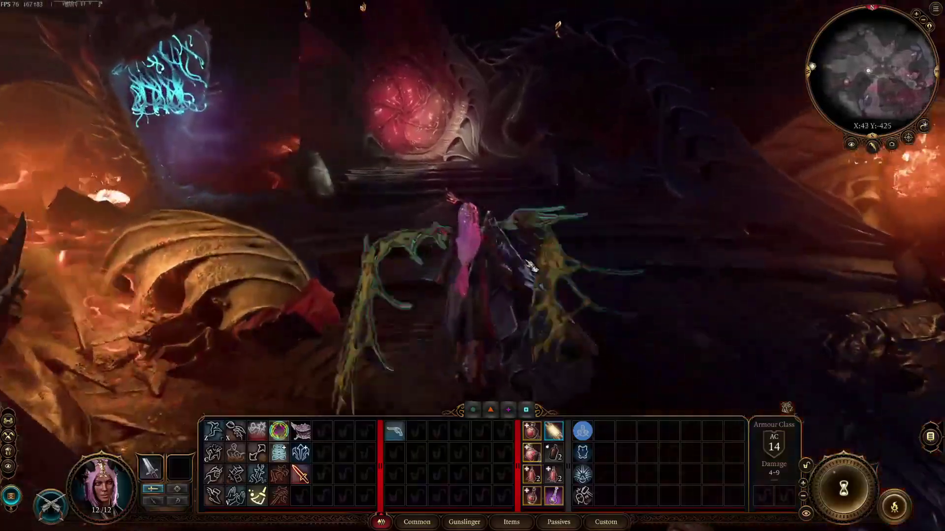
key("w")
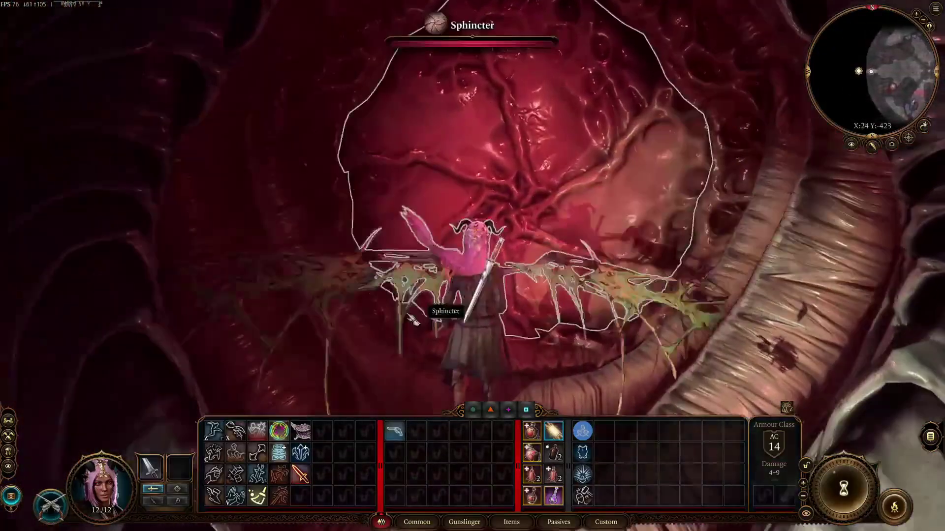
key("w")
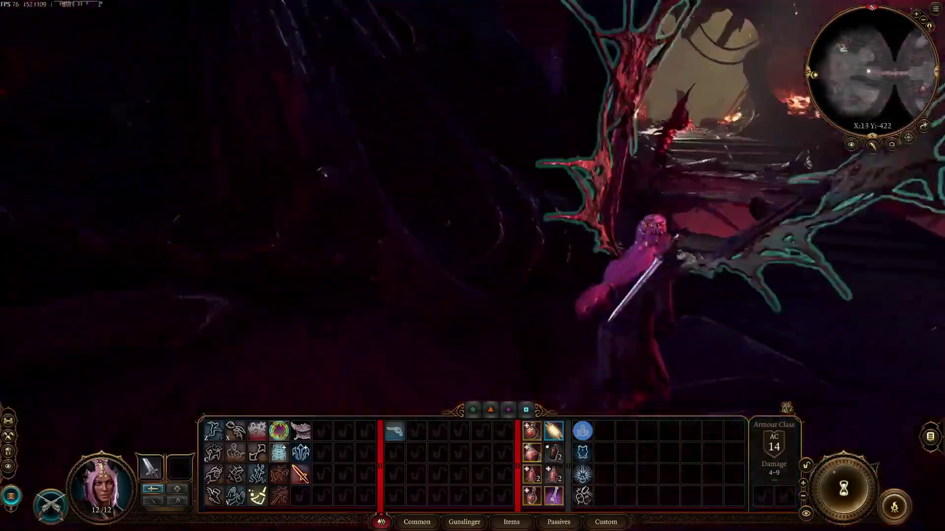
key("w")
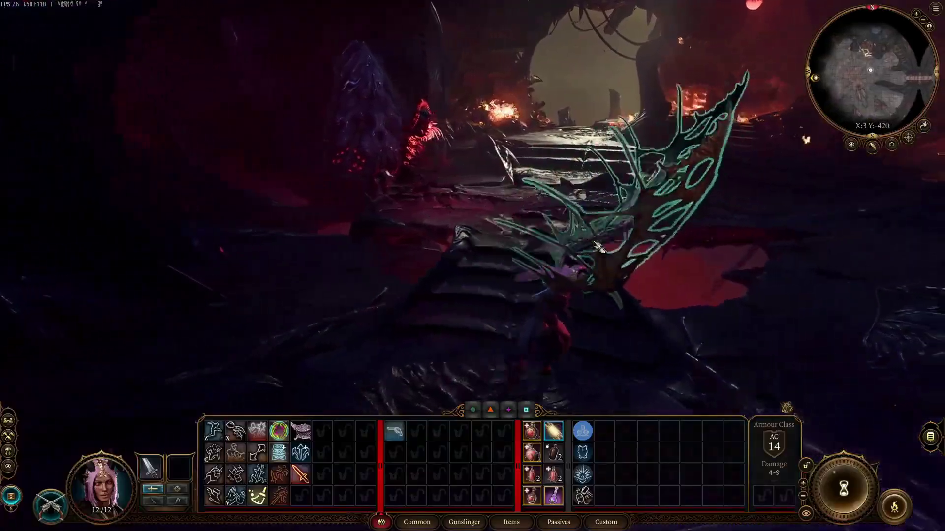
key("w")
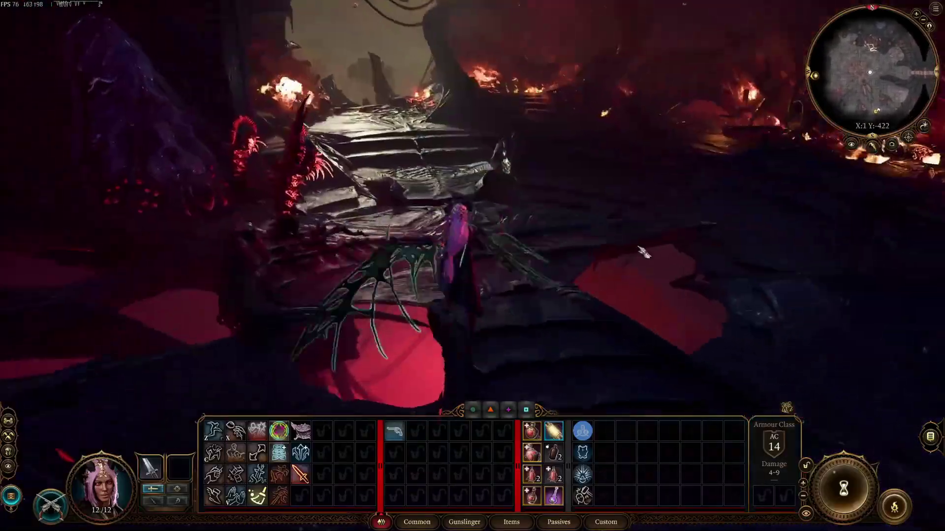
key("w")
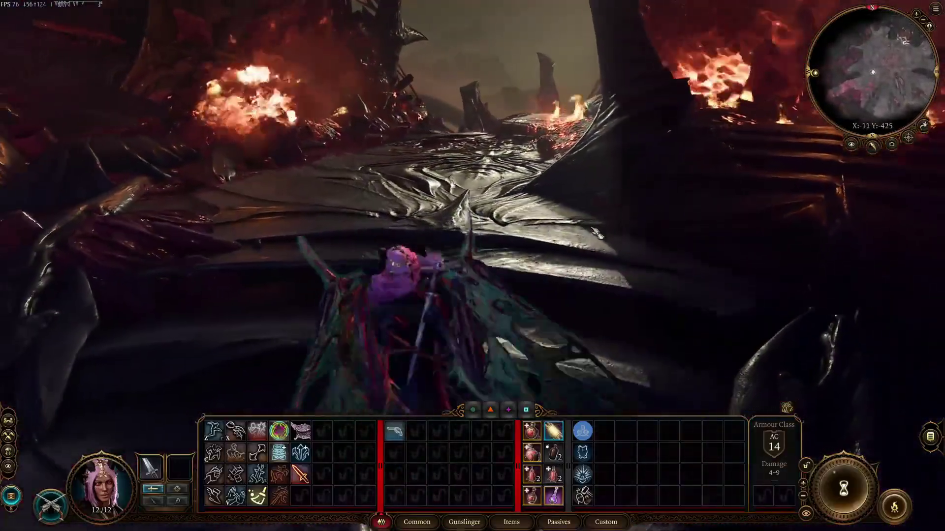
key("w")
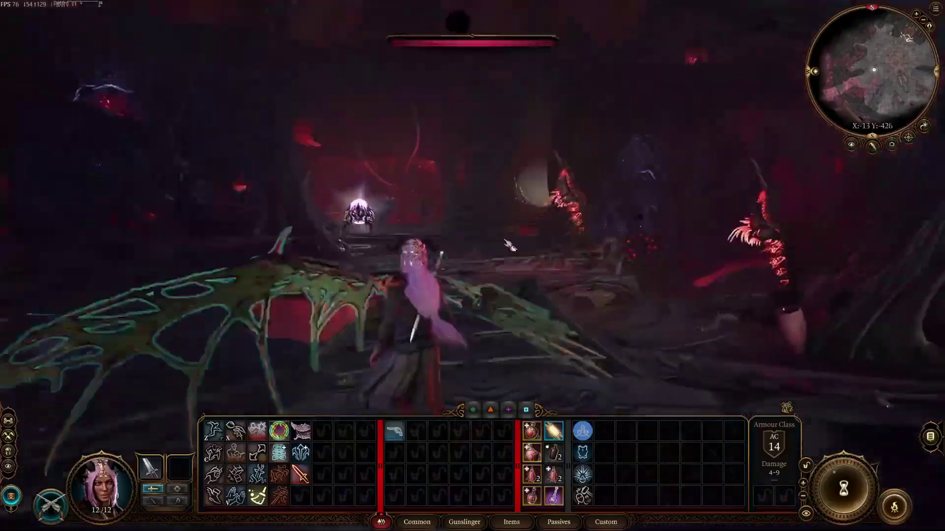
key("w")
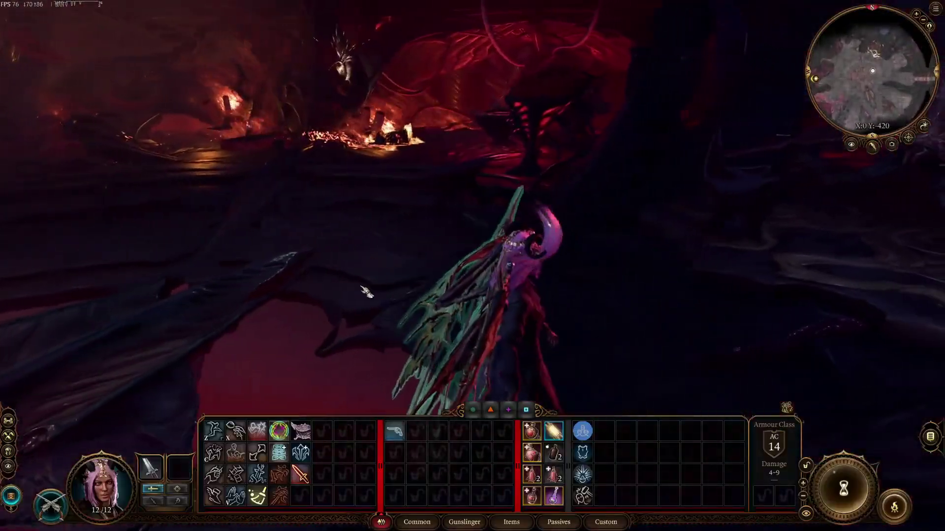
key("w")
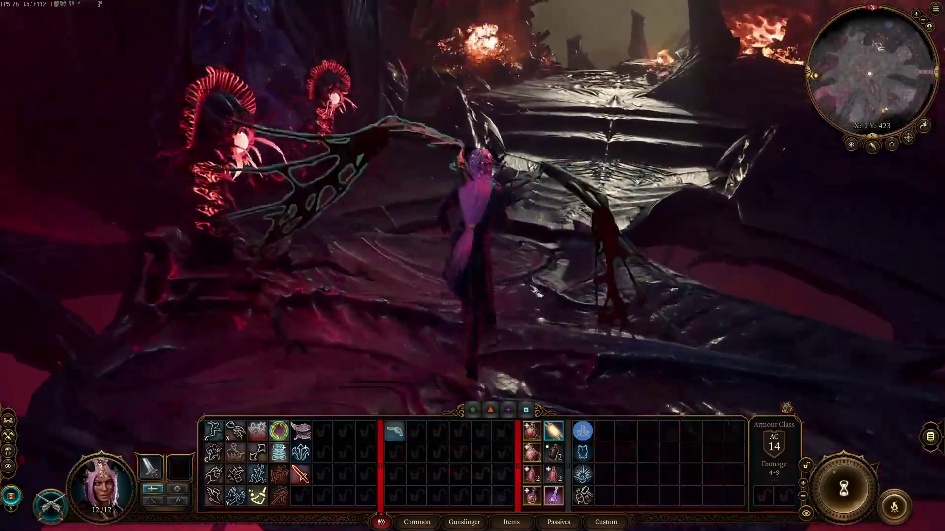
Step: Explore the burning breach in the nautiloid's hull, viewing the surroundings and the winged character from several angles
key("w")
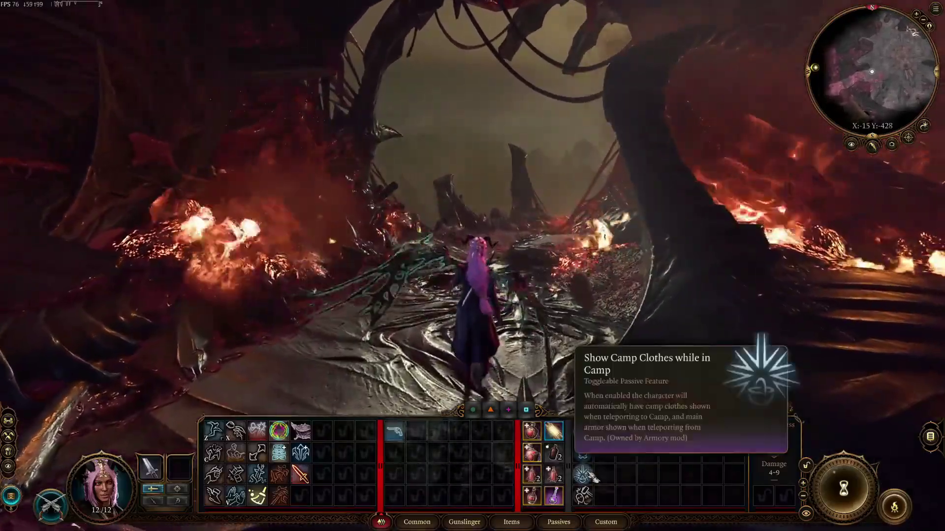
left_click_drag(603, 334, 424, 289)
scroll(532, 254, "up", 3)
key("a")
key("d")
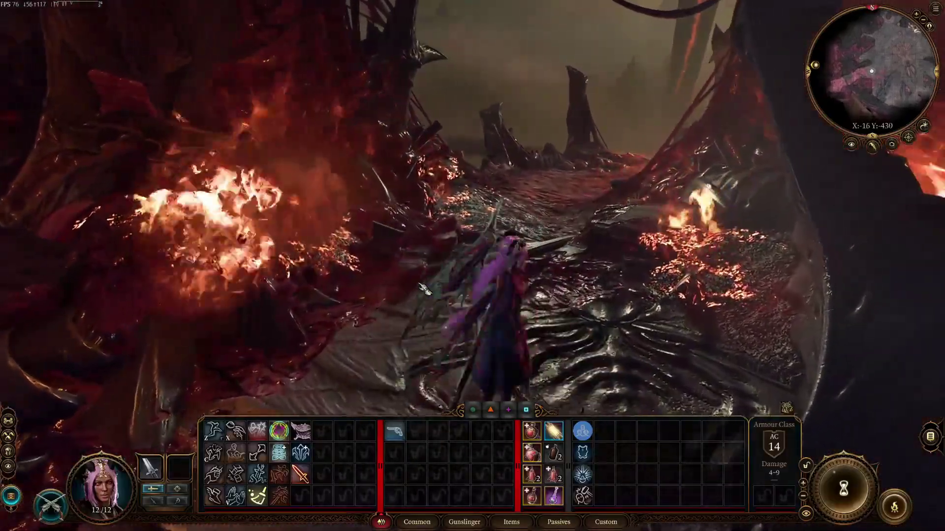
key("w")
left_click_drag(417, 290, 569, 265)
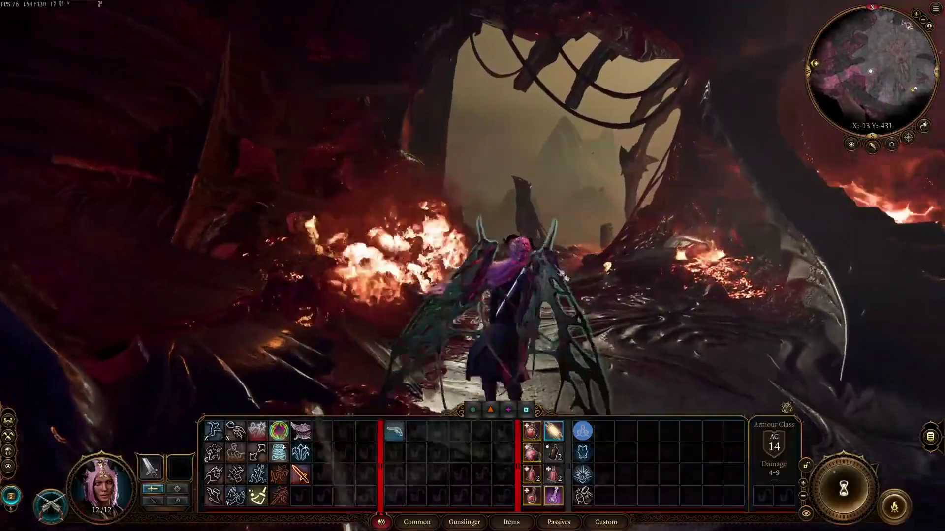
key("w")
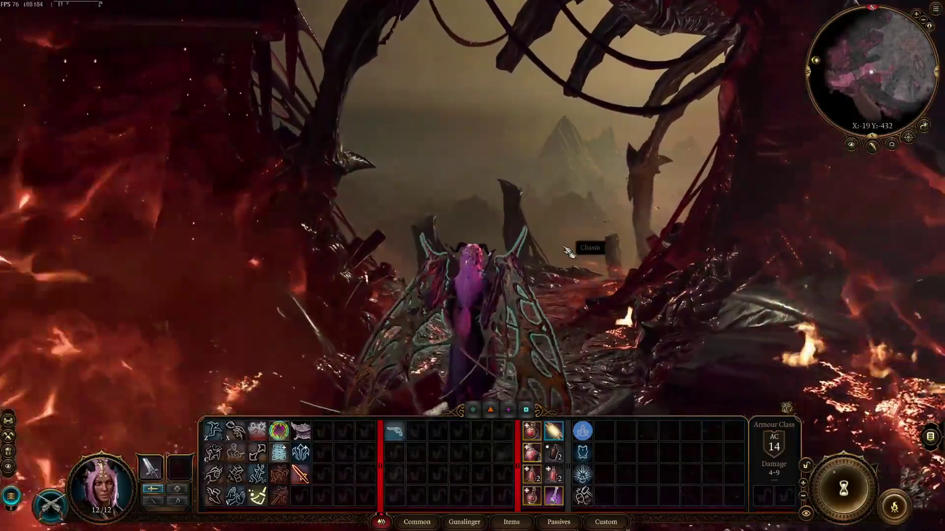
left_click_drag(548, 255, 277, 131)
Step: Open EasyCheat's Teleporter settings in the Mod Configuration Menu and acknowledge that it may break or spoil the game
key("Escape")
left_click(458, 351)
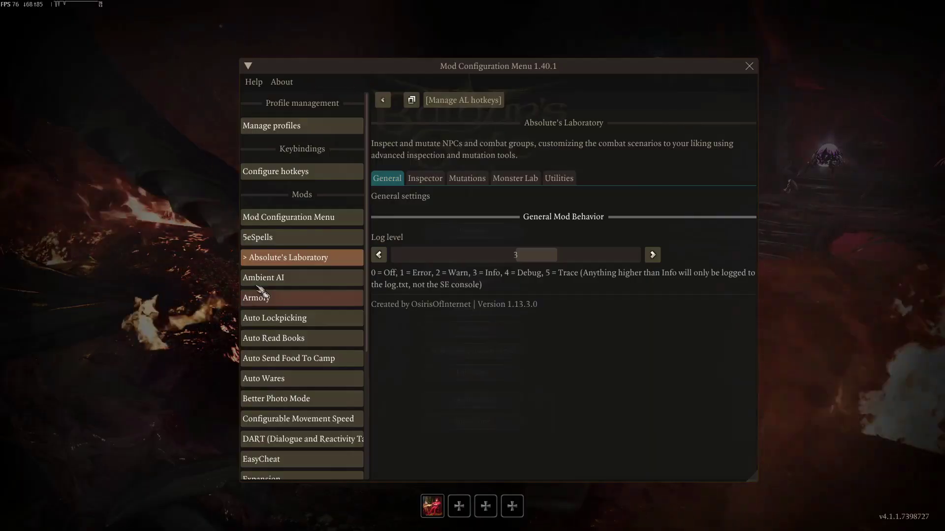
scroll(296, 320, "down", 5)
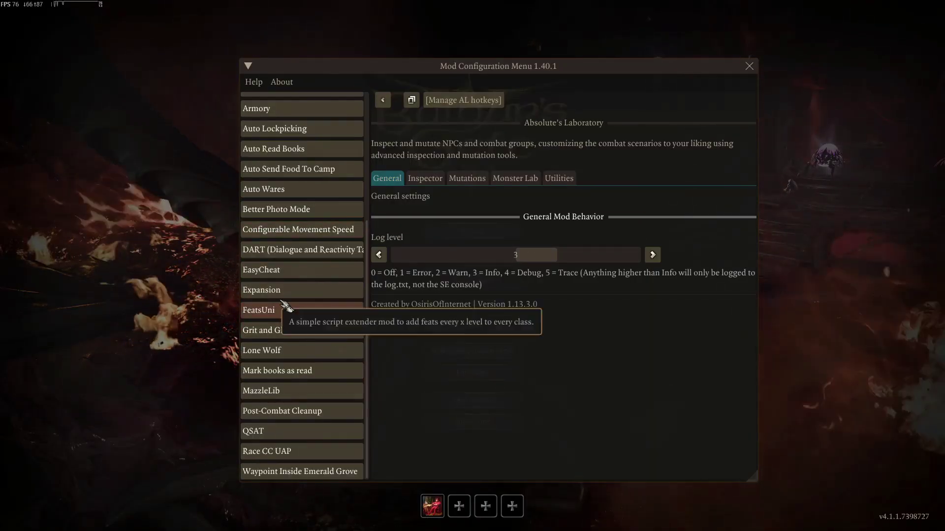
left_click(281, 270)
left_click(433, 186)
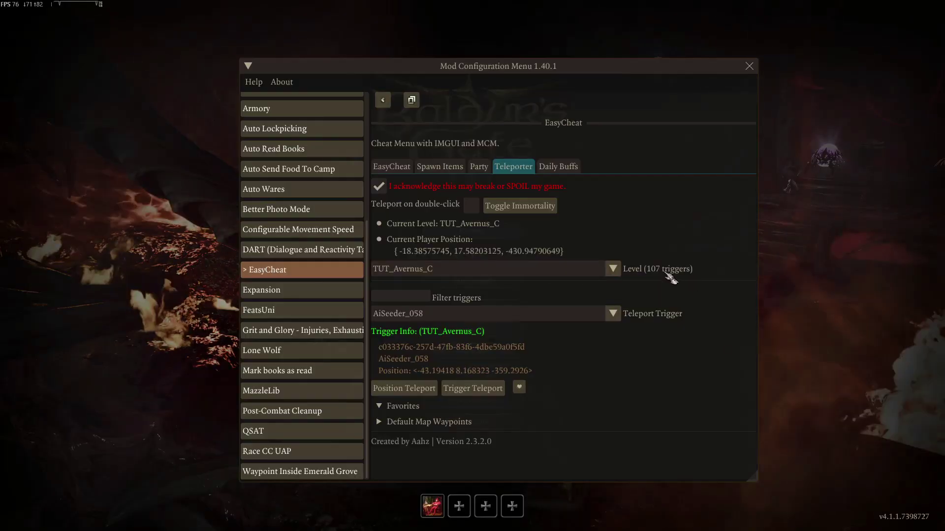
Step: Teleport to the Act1 EmeraldGroveEnvirons waypoint from the default map waypoints, and dismiss the mod configuration window
left_click(450, 422)
scroll(723, 294, "down", 3)
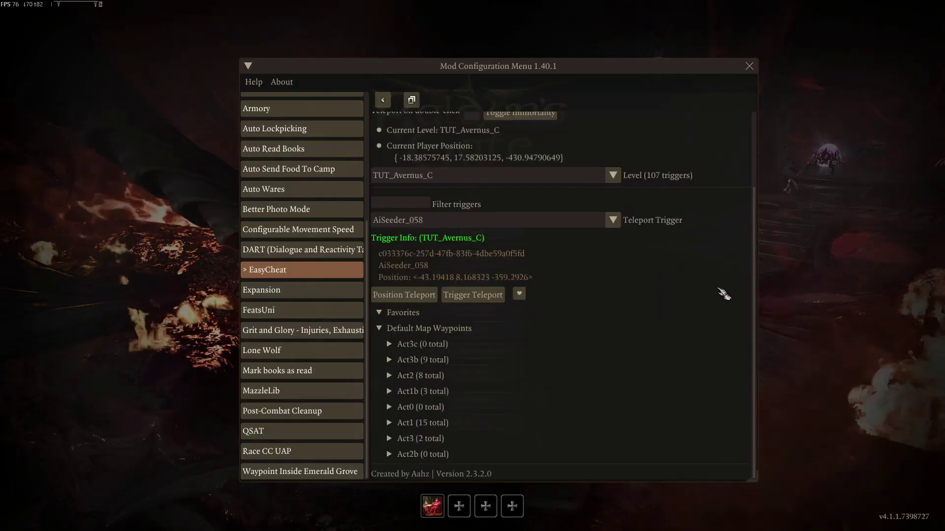
left_click(506, 422)
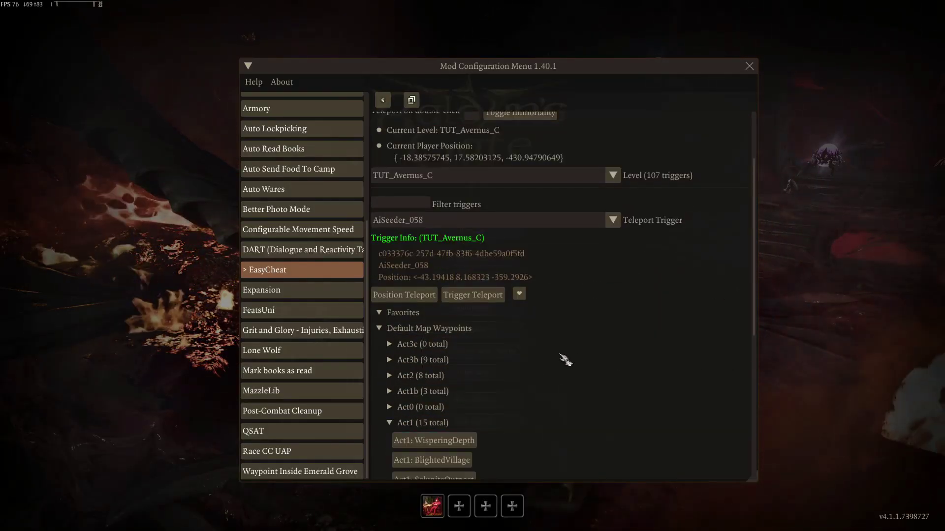
scroll(621, 328, "down", 10)
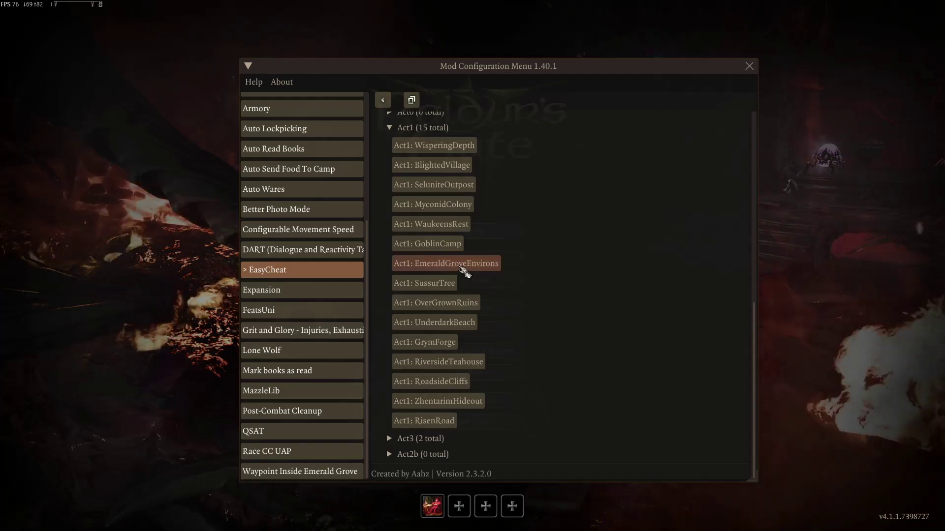
left_click(463, 270)
left_click(248, 66)
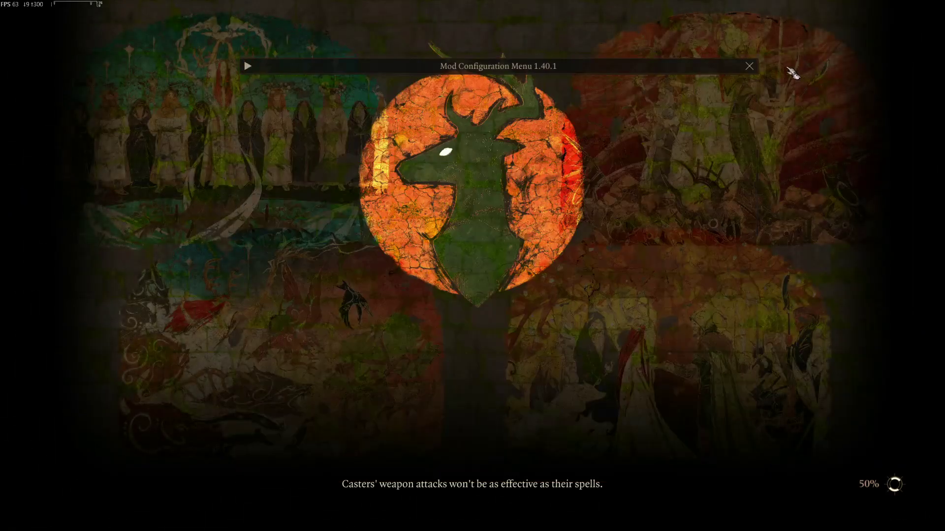
left_click(750, 66)
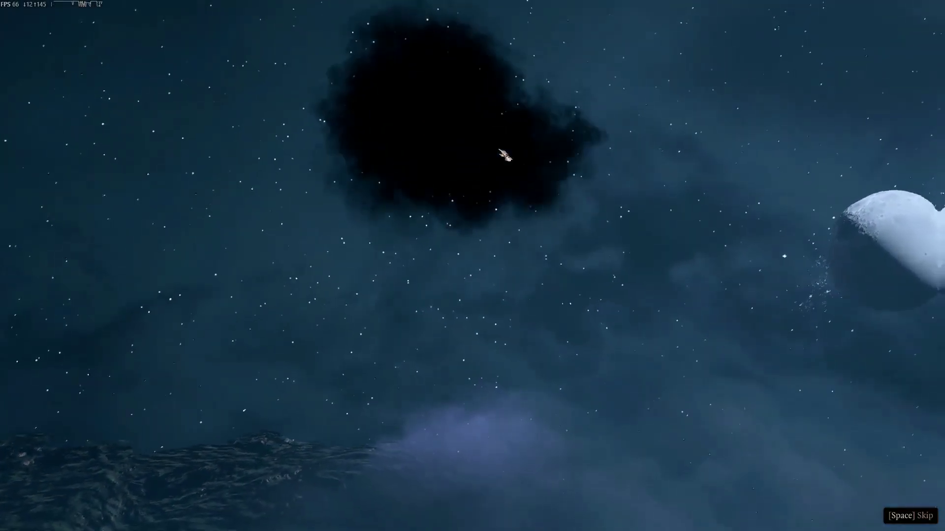
Step: Skip the arrival cutscene, choose "Check yourself for injuries." and run along the path near the Emerald Grove waypoint
key("space")
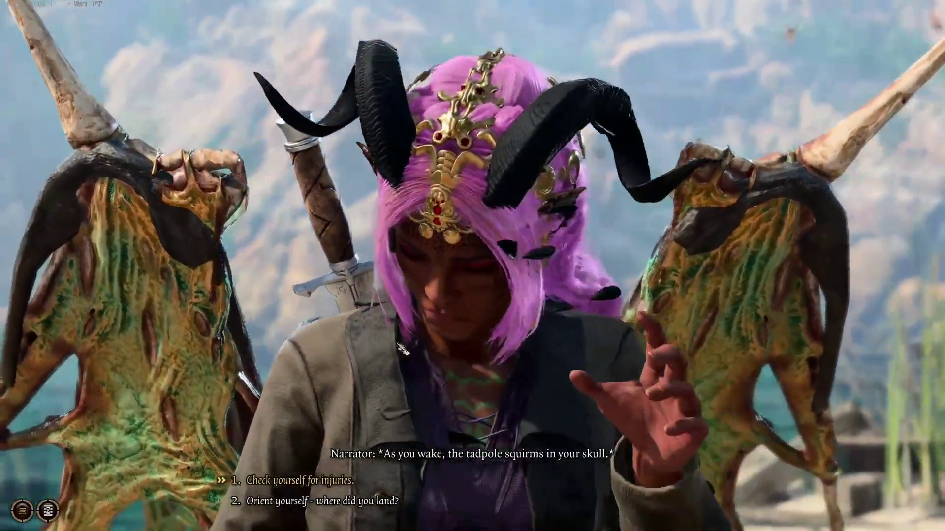
key("1")
key("space")
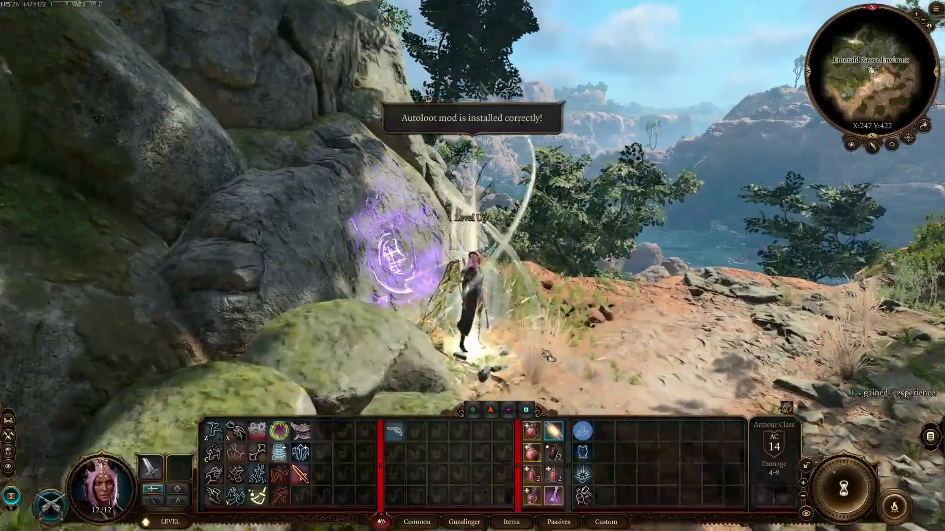
key("w")
key("e")
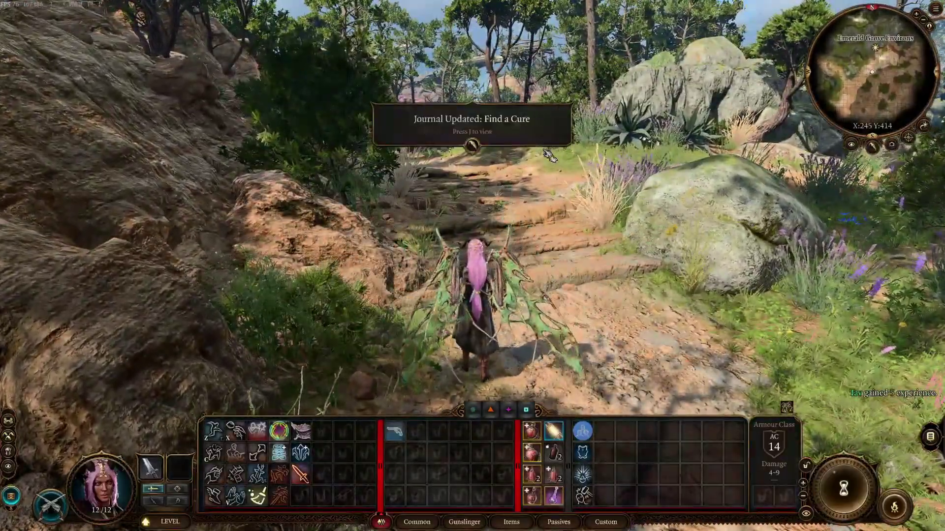
Step: Expand the Mod Configuration Menu window and open Absolute's Laboratory from the list of mods
key("Escape")
left_click(521, 351)
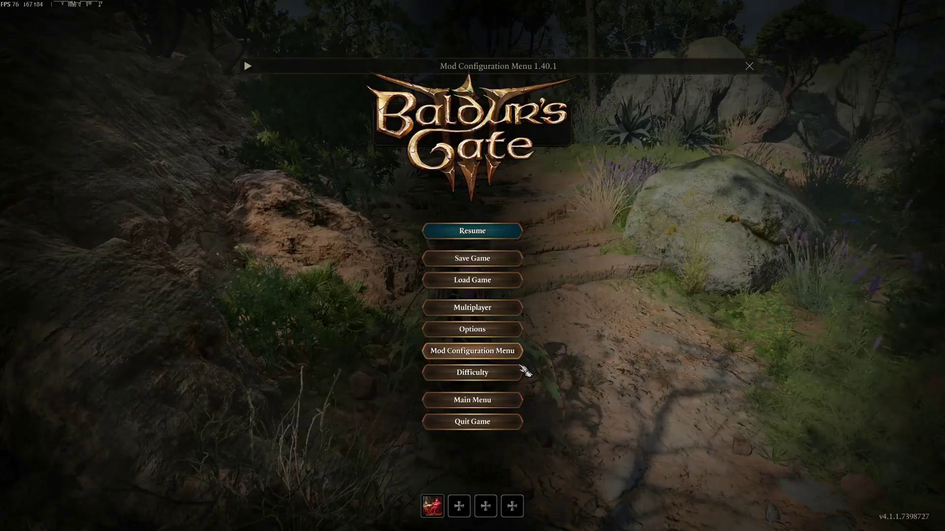
left_click(248, 66)
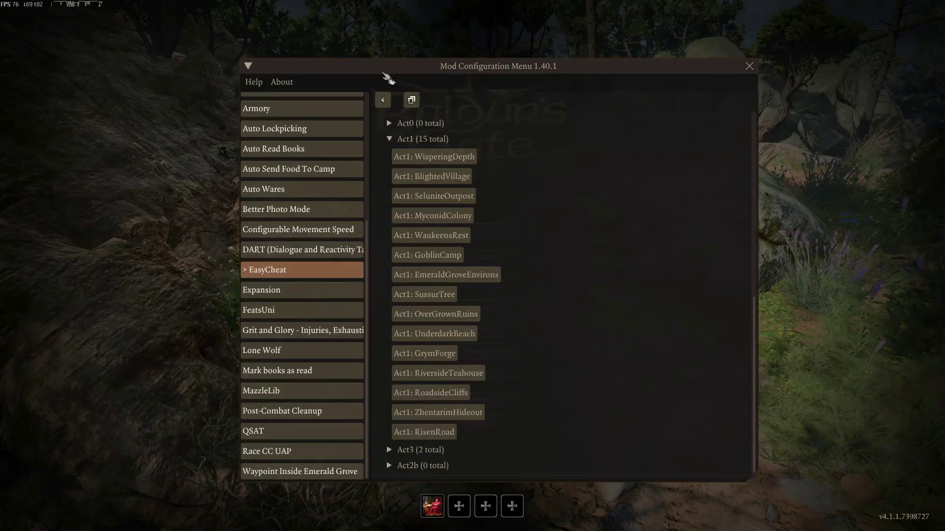
left_click_drag(383, 72, 438, 63)
scroll(351, 323, "up", 3)
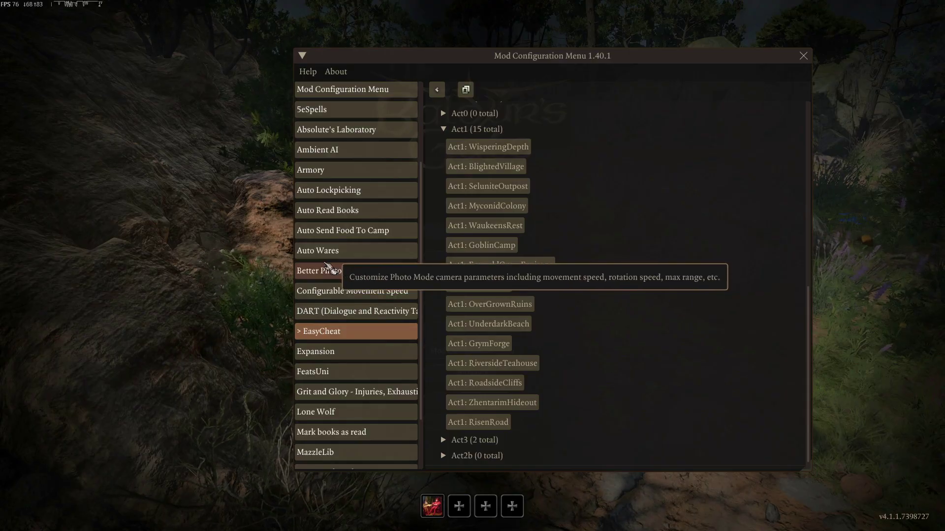
scroll(339, 261, "up", 3)
left_click(376, 247)
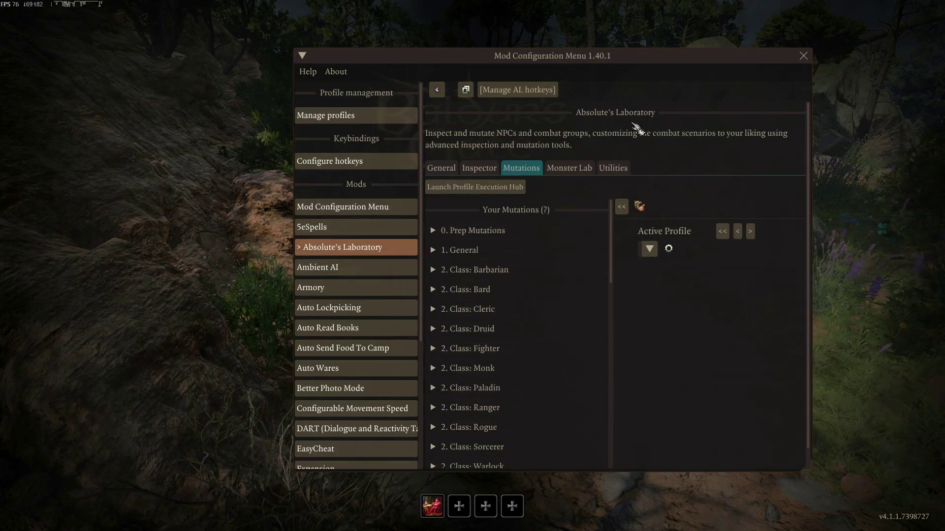
Step: Choose Basic Lab Config(M) as the active mutation profile in Absolute's Laboratory
scroll(695, 208, "down", 1)
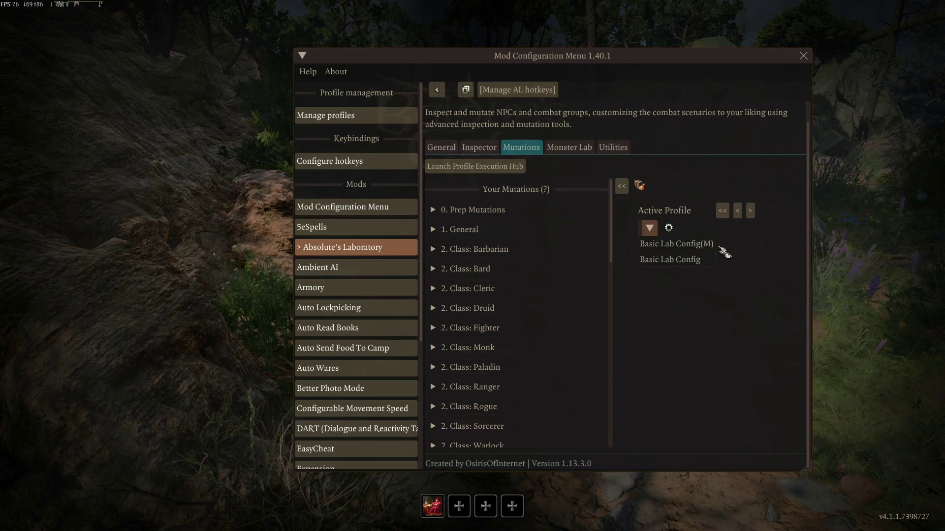
left_click(699, 245)
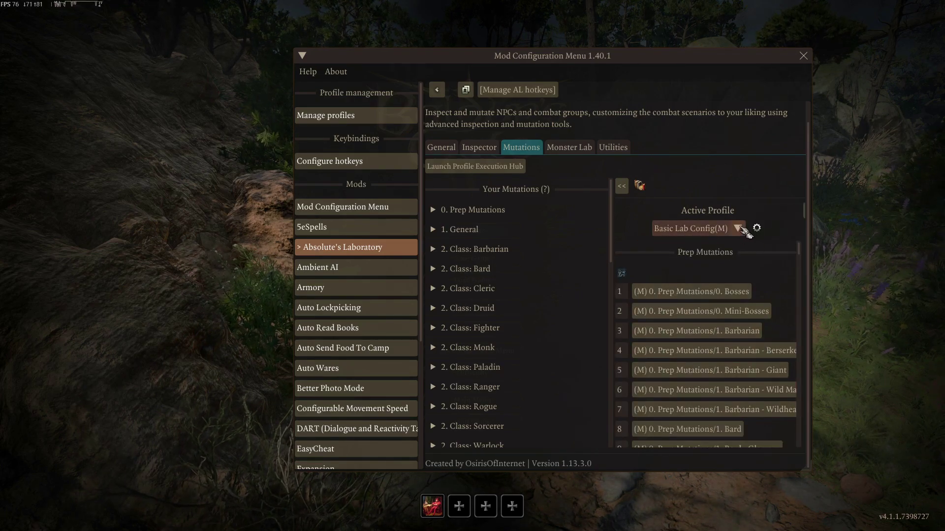
scroll(541, 187, "down", 3)
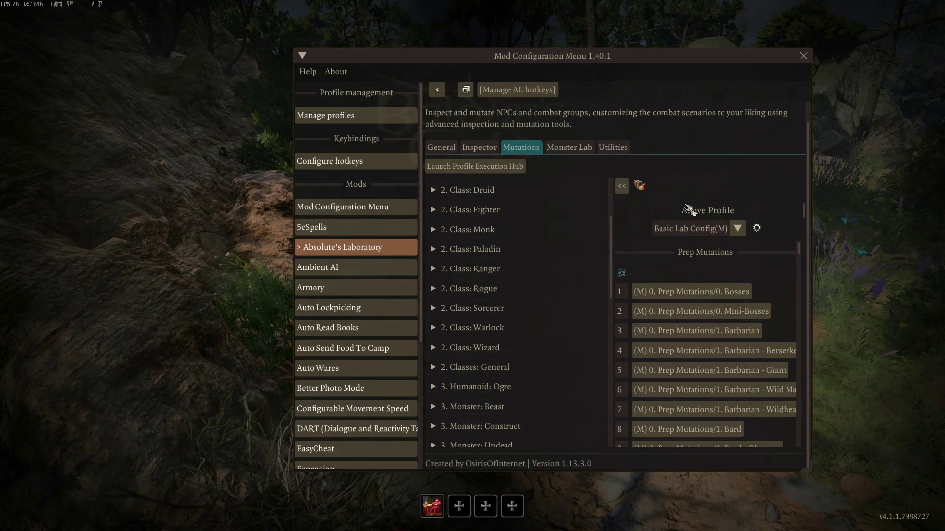
Step: Set the Basic Lab Config profile without the (M) suffix as the default mutation profile
left_click(760, 229)
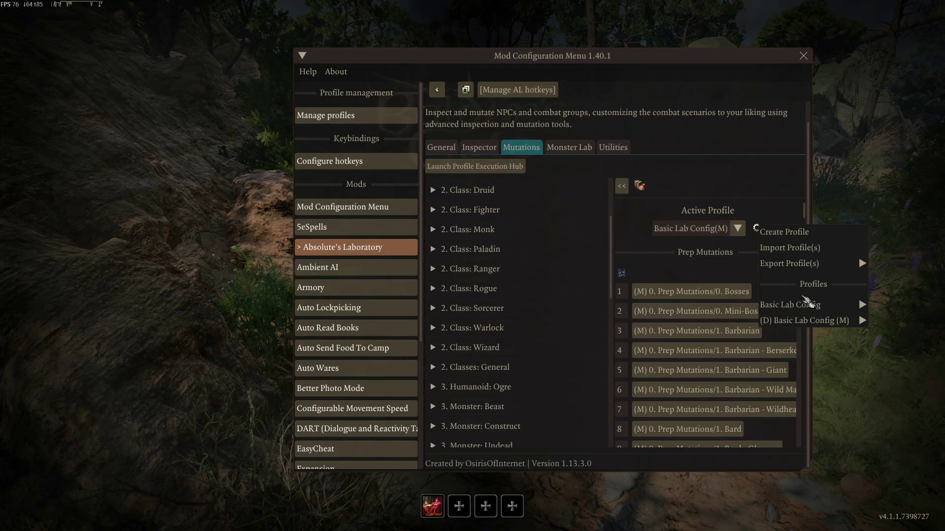
mouse_move(810, 322)
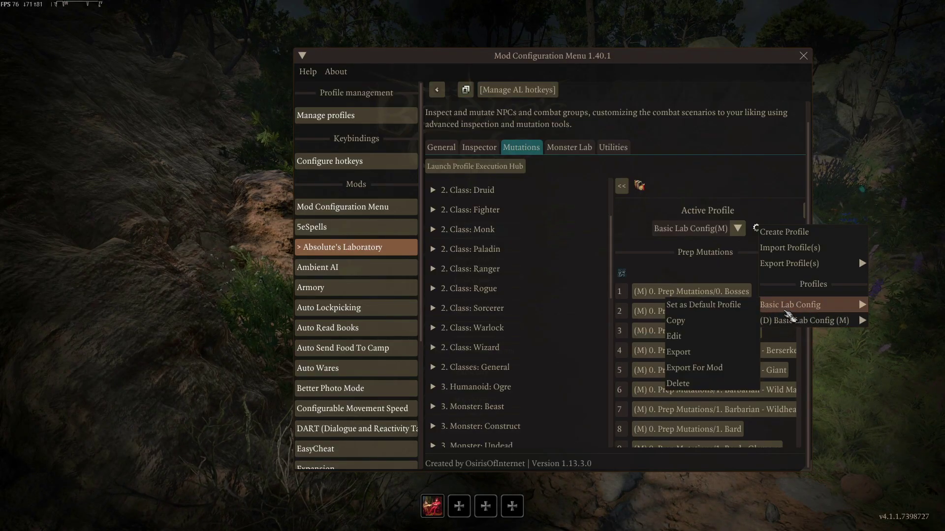
left_click(712, 315)
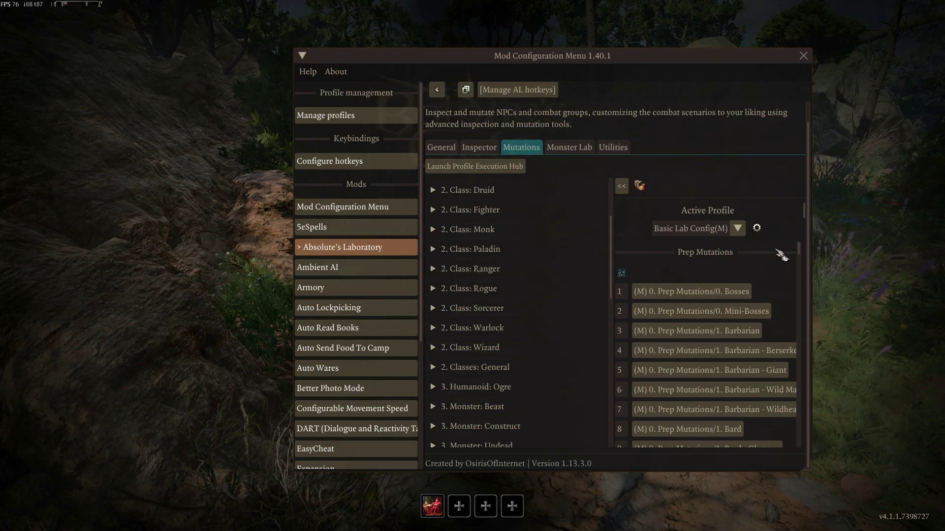
Step: Set Basic Lab Config (M) as the default mutation profile and check the default marker in the profile list
left_click(757, 228)
mouse_move(812, 325)
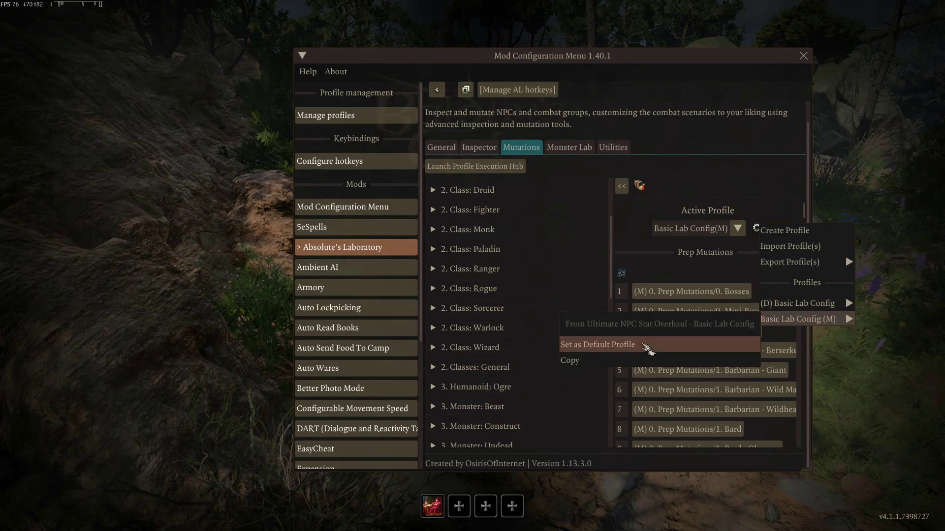
left_click(647, 344)
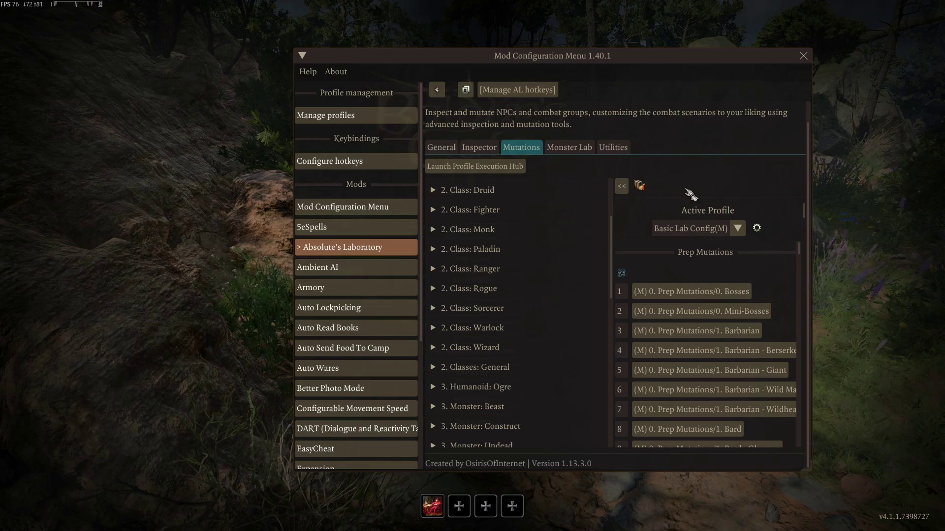
left_click(756, 228)
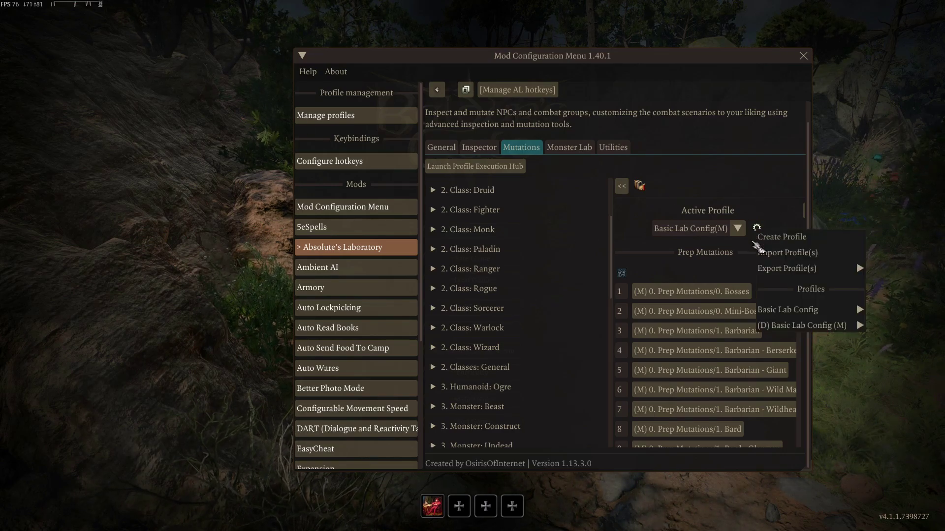
left_click_drag(681, 165, 678, 161)
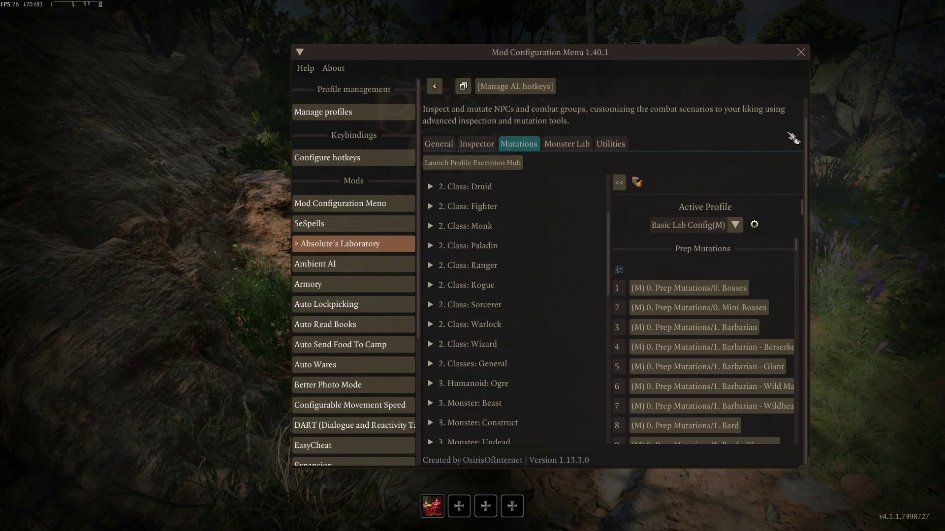
Step: Leave the mod configuration, resume the game, make a quicksave and reload it
left_click(800, 52)
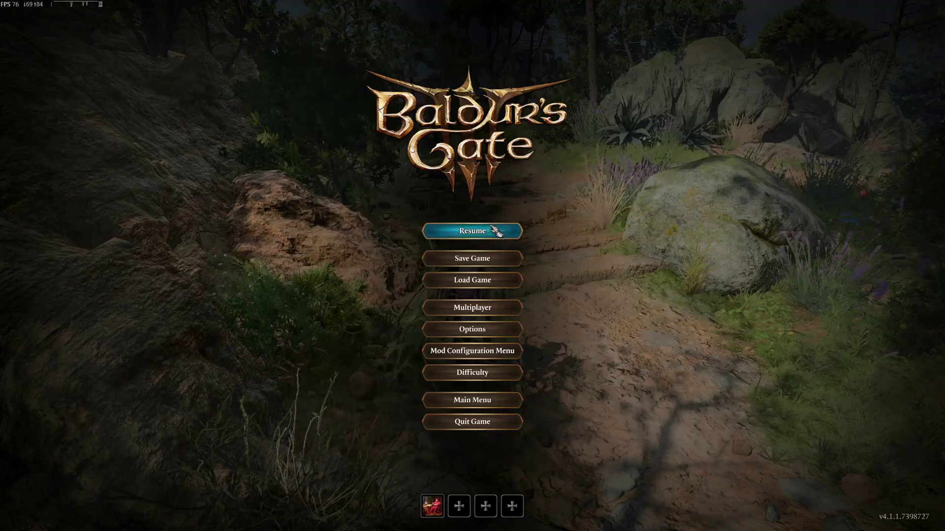
left_click(494, 229)
key("F5")
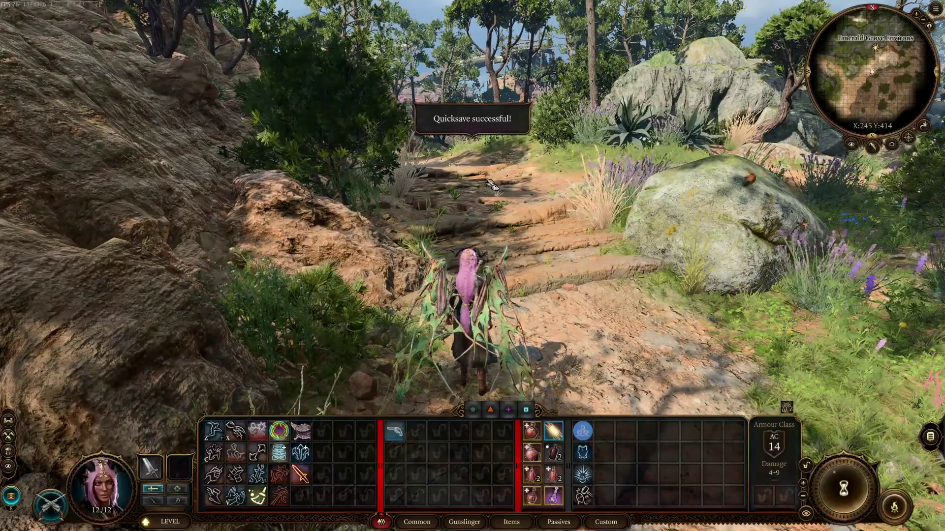
key("a")
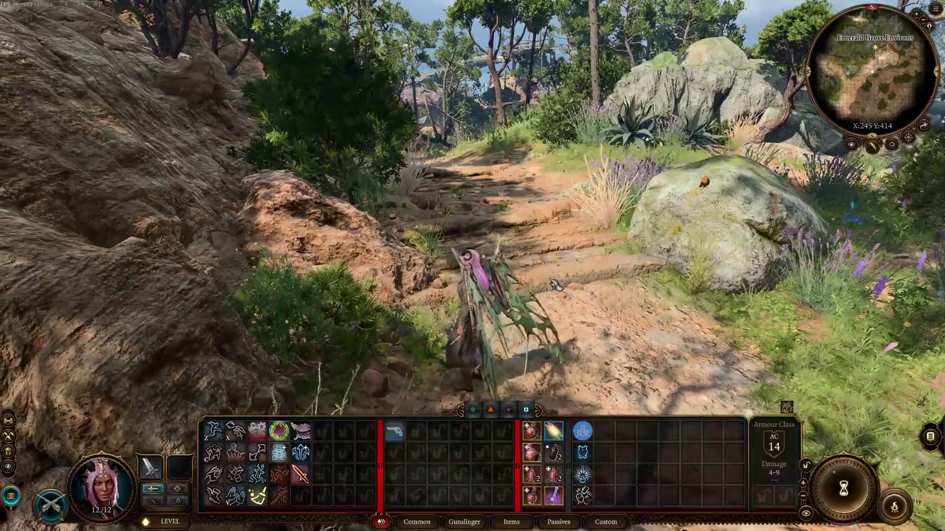
key("F8")
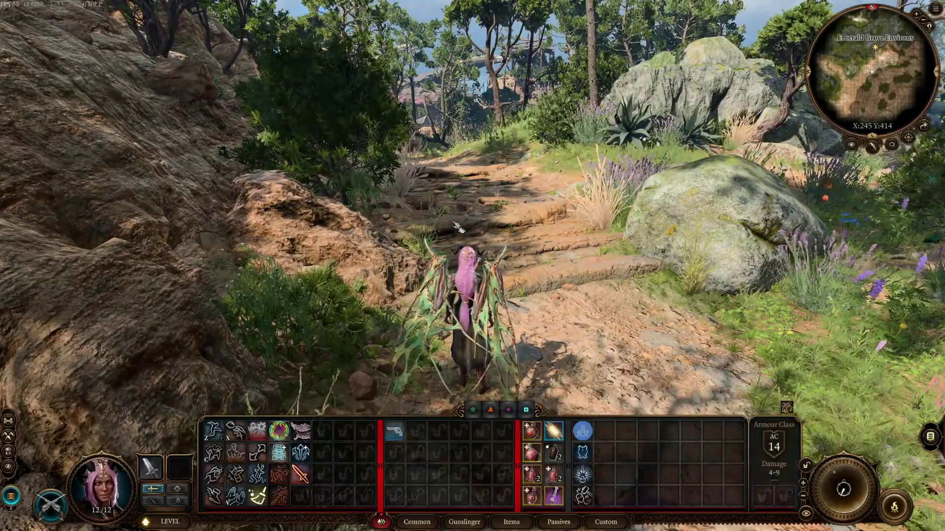
Step: Recheck the General settings of Absolute's Laboratory in the Mod Configuration Menu and return to the game
left_click(457, 229)
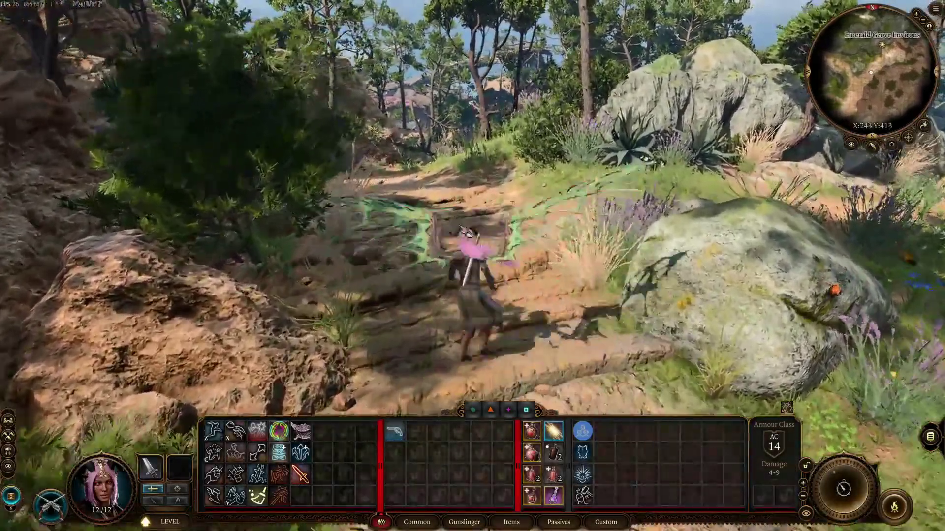
key("Escape")
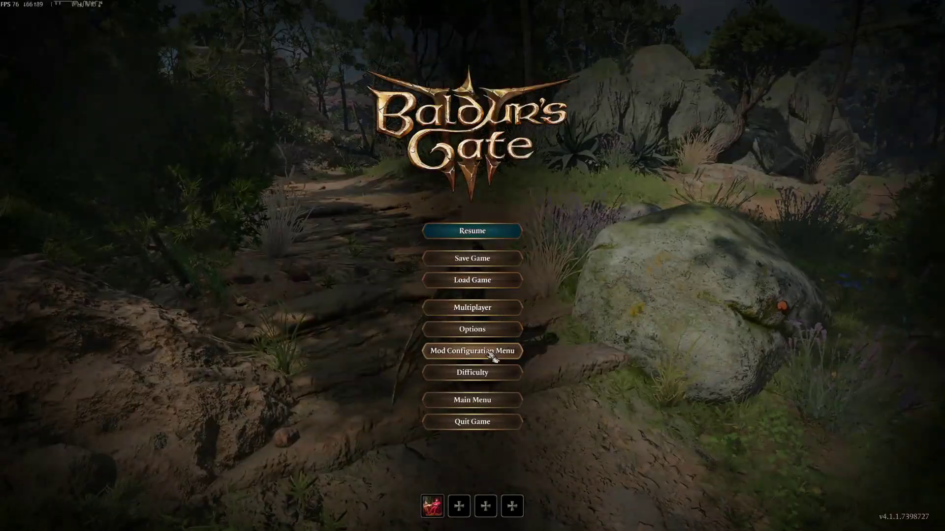
left_click(472, 351)
left_click(450, 147)
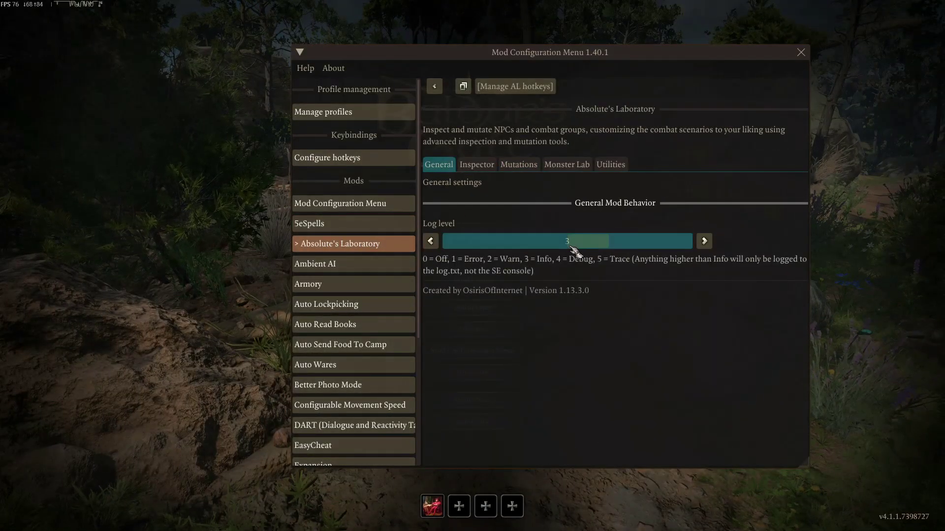
left_click(800, 52)
left_click(514, 234)
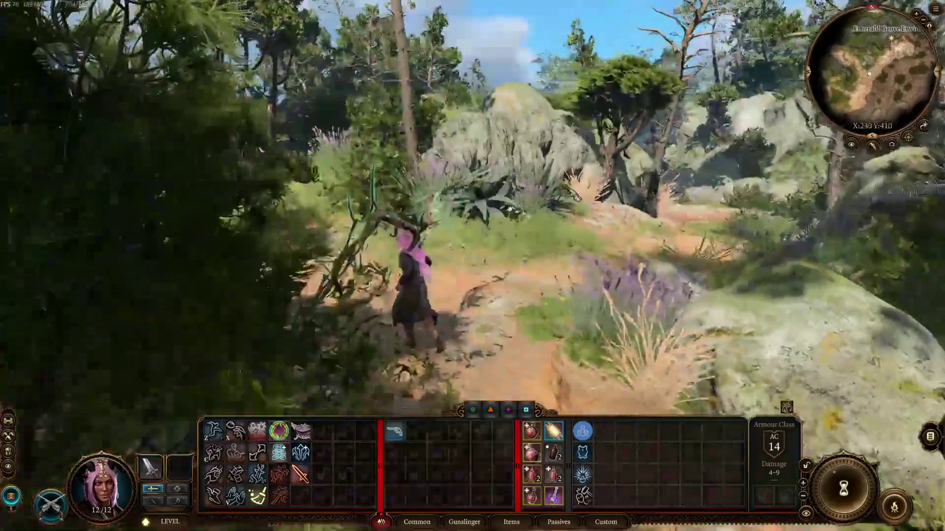
Step: Run along the path and up the grassy hill between the boulders in the Emerald Grove Environs
key("w")
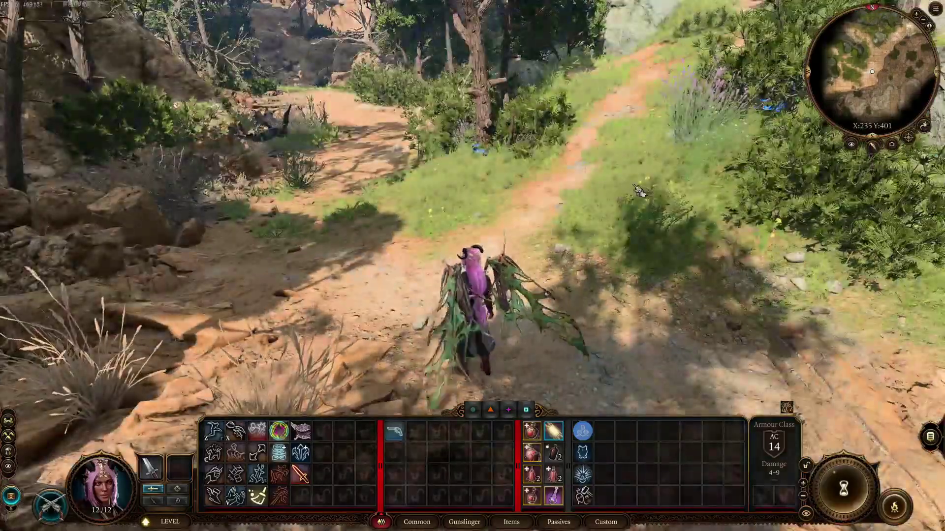
left_click_drag(635, 186, 557, 238)
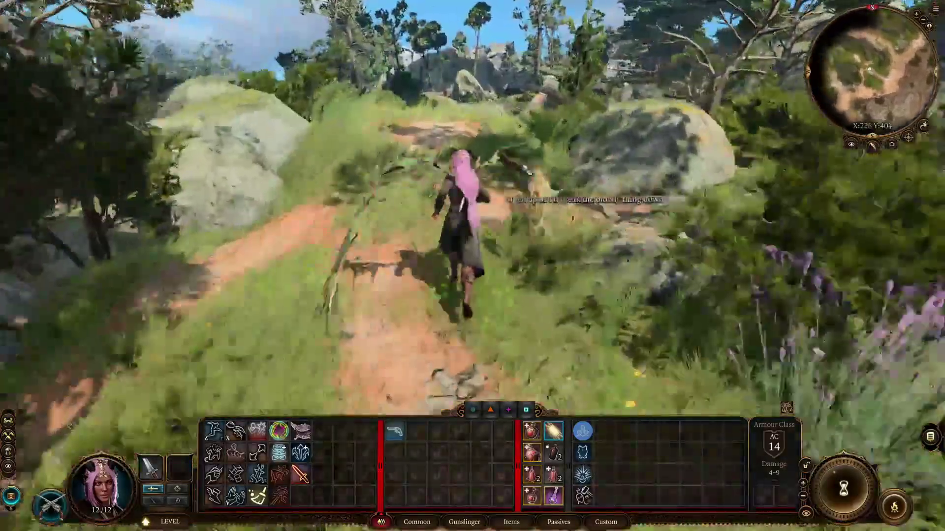
key("w")
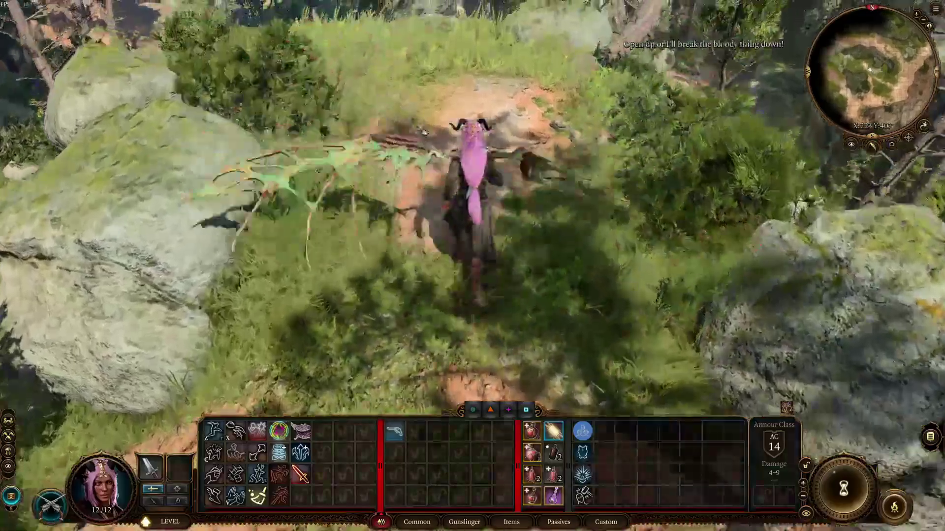
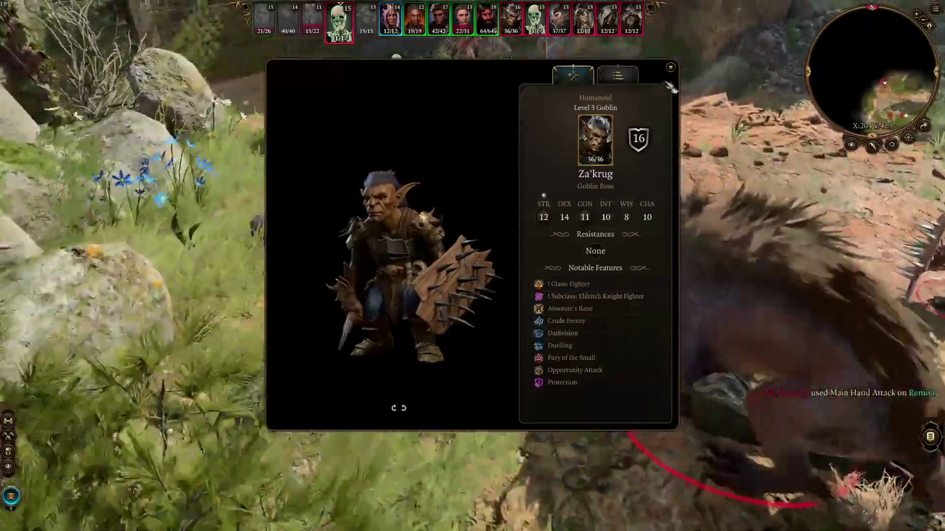
Step: Dismiss the Goblin Boss's details, and examine the Goblin Tracker beside the character and the enemy on the lower rock ledge
key("Escape")
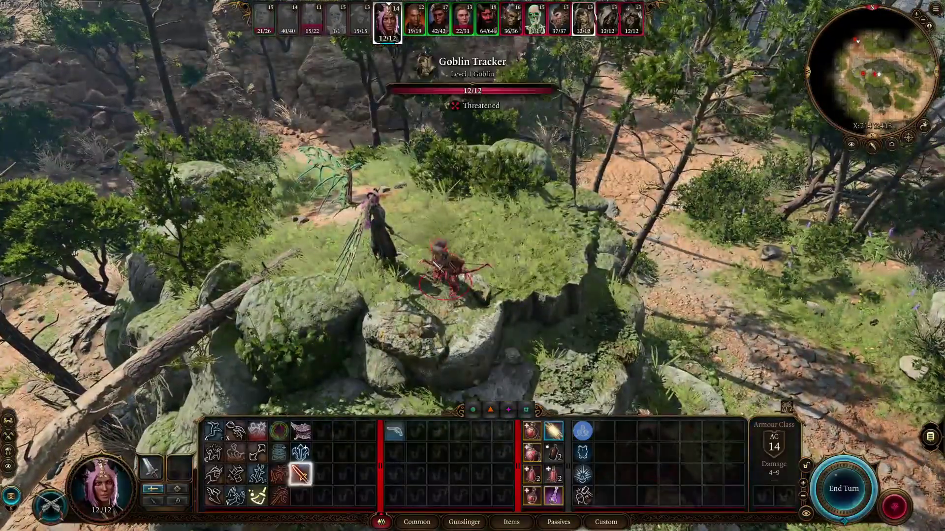
right_click(437, 266)
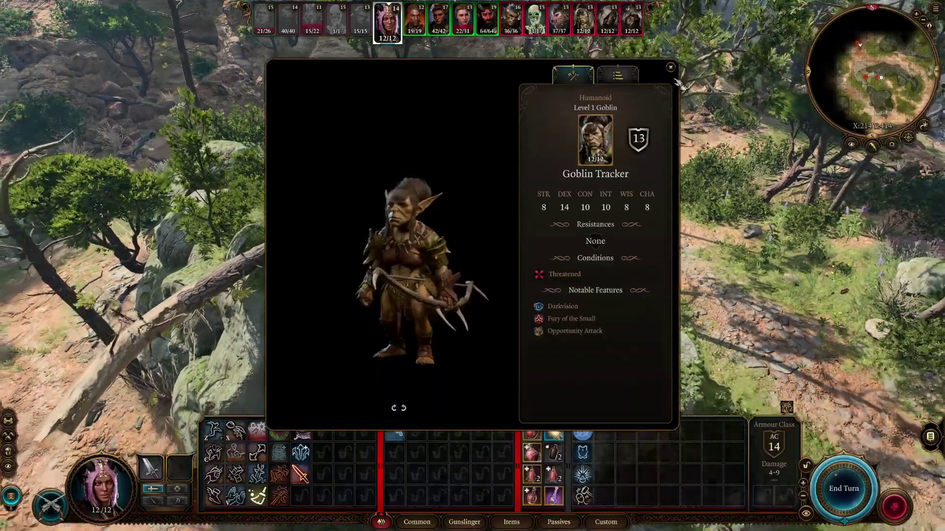
left_click(672, 67)
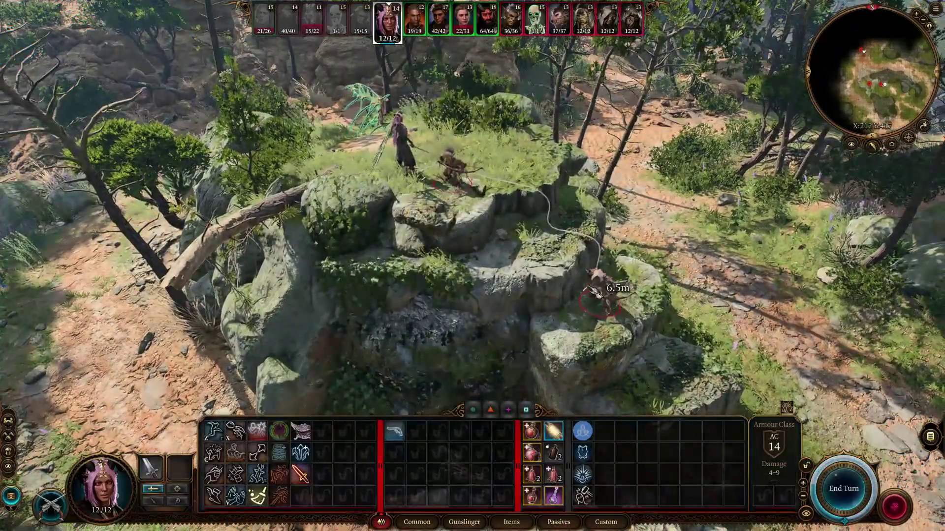
right_click(595, 294)
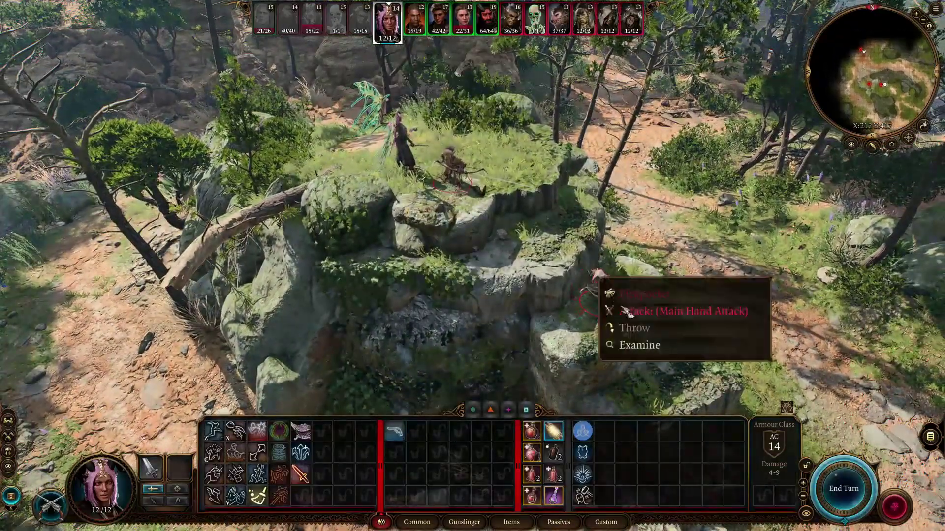
left_click(640, 345)
left_click(672, 67)
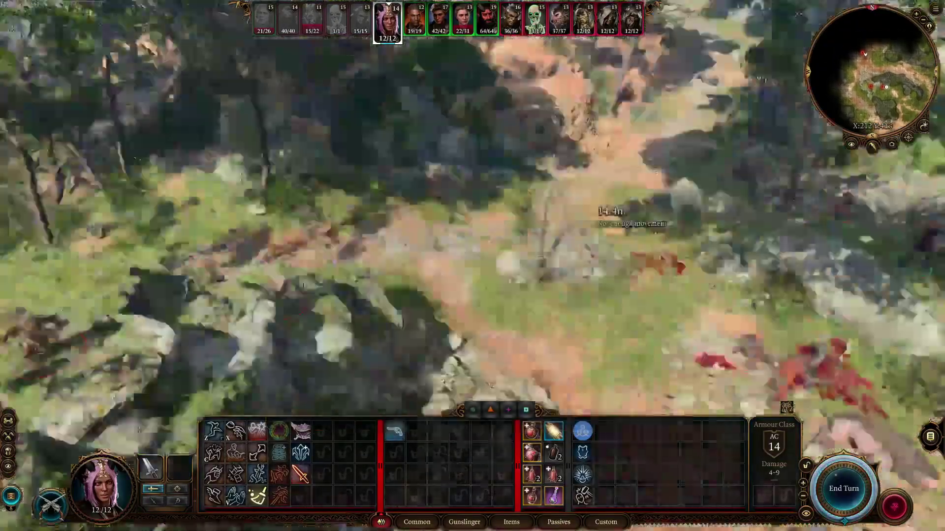
Step: Examine the Worg and the Bugbear on the battlefield, checking the Bugbear's class and subclass features
key("s")
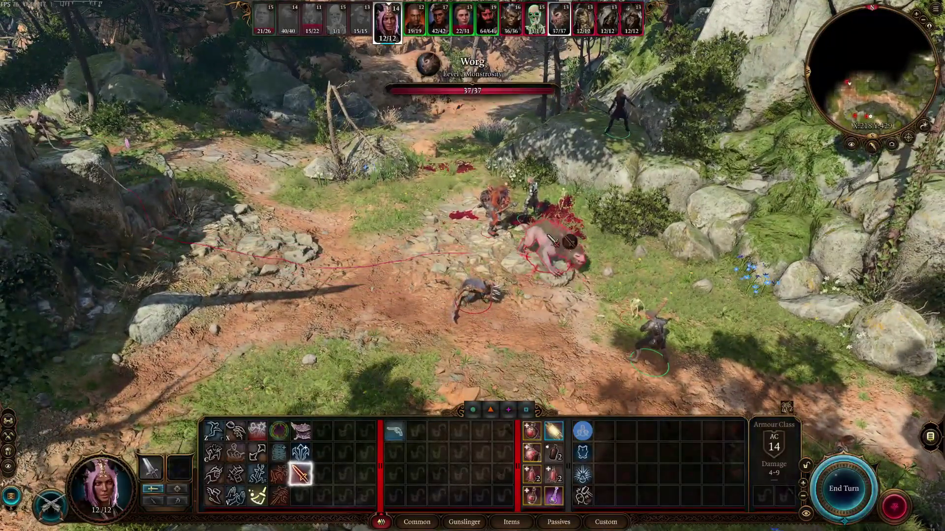
right_click(552, 240)
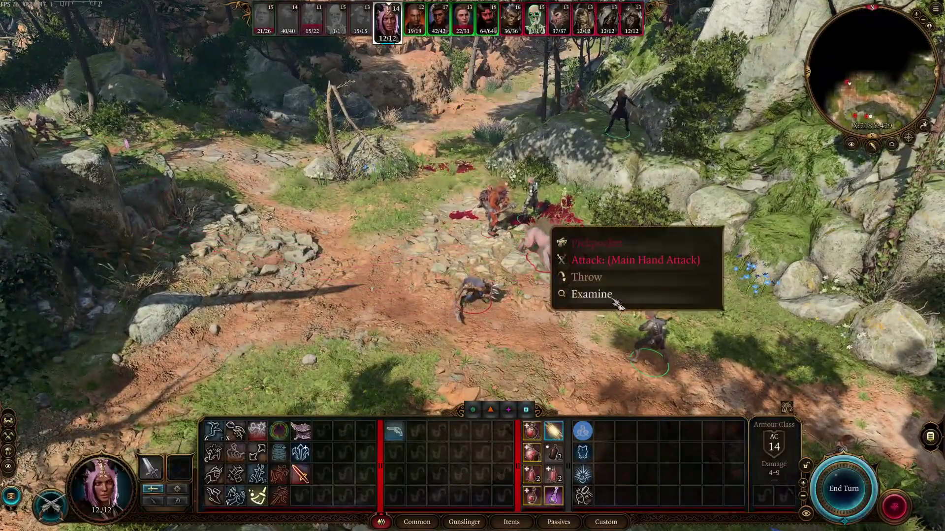
left_click(615, 296)
left_click(672, 67)
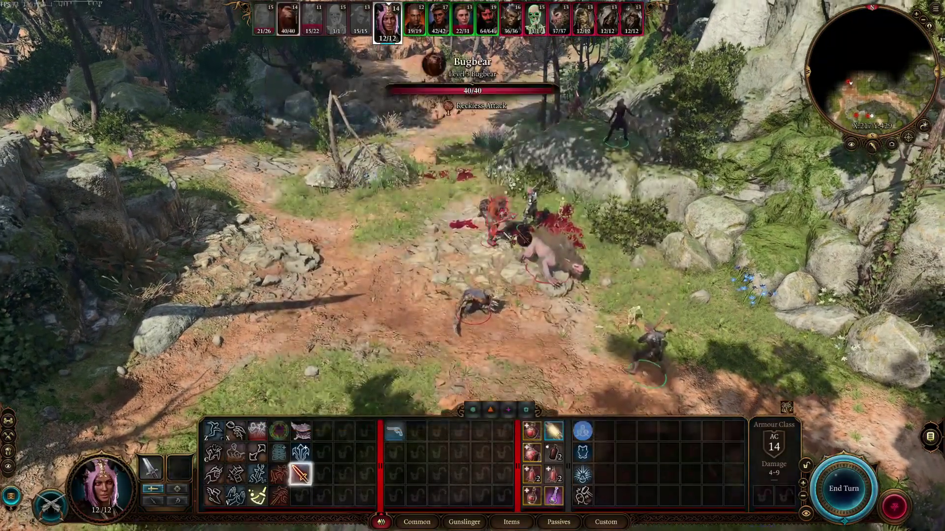
right_click(512, 218)
left_click(551, 280)
scroll(614, 297, "down", 1)
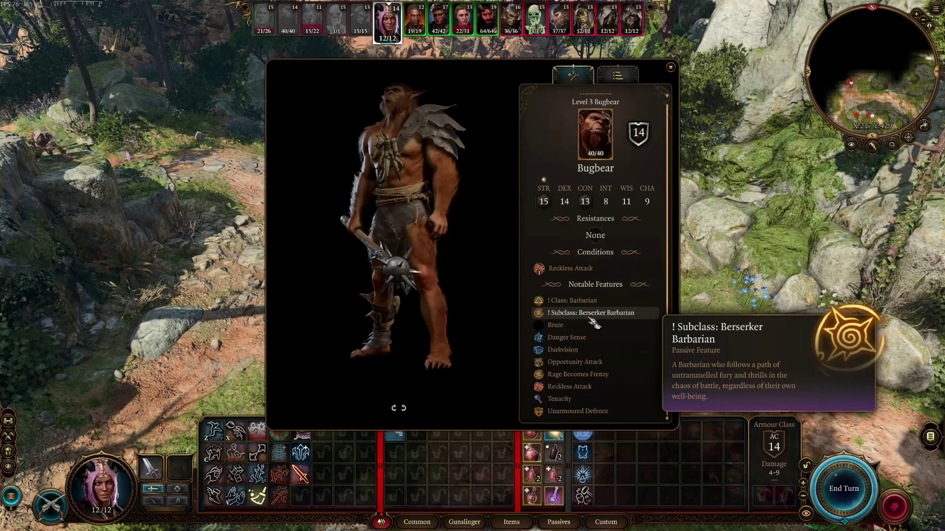
Step: Dismiss the Bugbear's details and strike the Goblin Tracker beside the character with a main hand attack
left_click(670, 67)
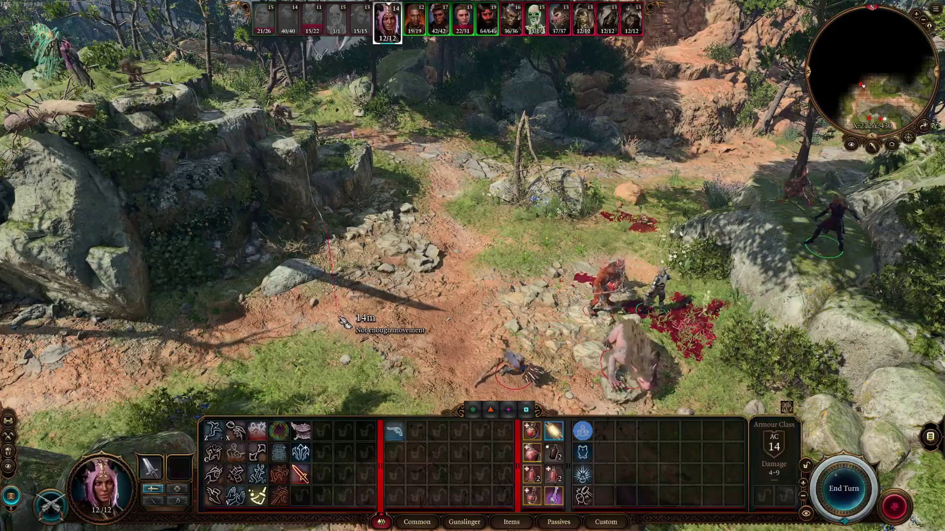
key("a")
key("w")
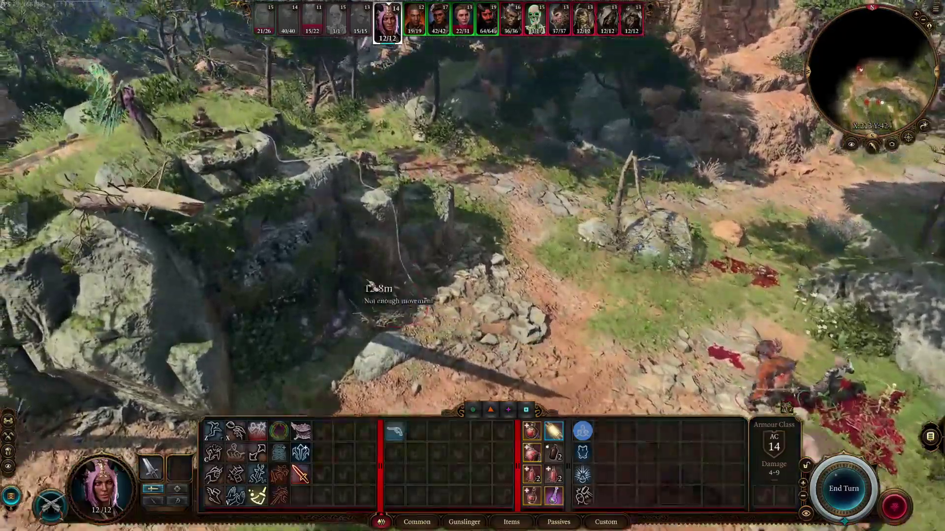
key("Home")
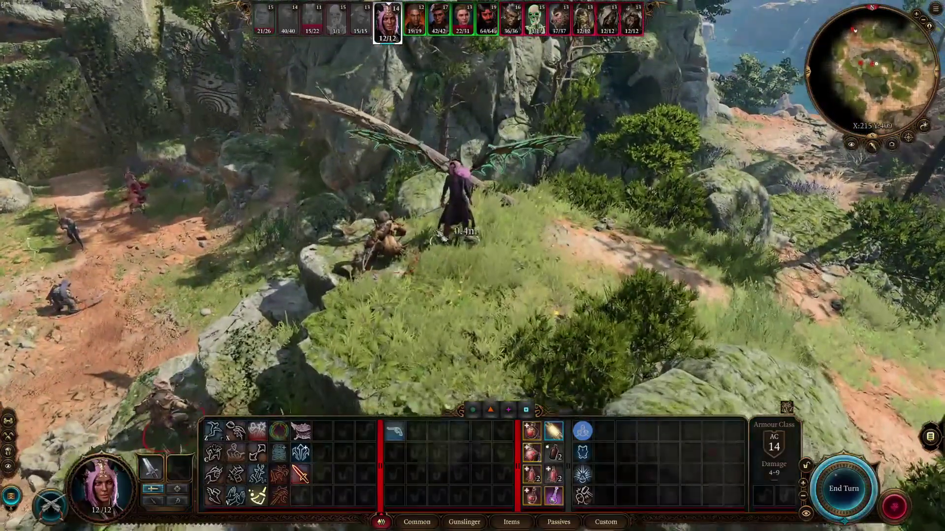
left_click(438, 235)
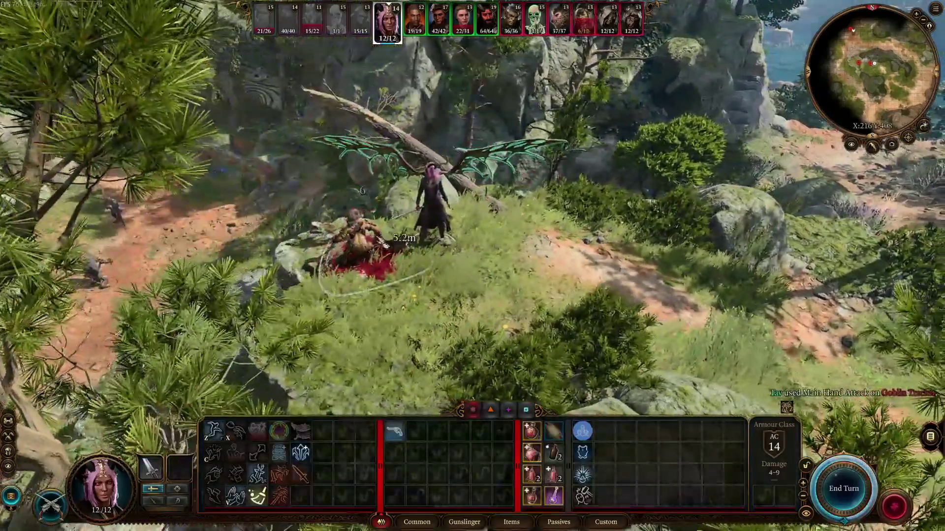
Step: Open the Injuries settings of Grit and Glory - Injuries, Exhaustion and Madness in the Mod Configuration Menu
key("Escape")
left_click(506, 350)
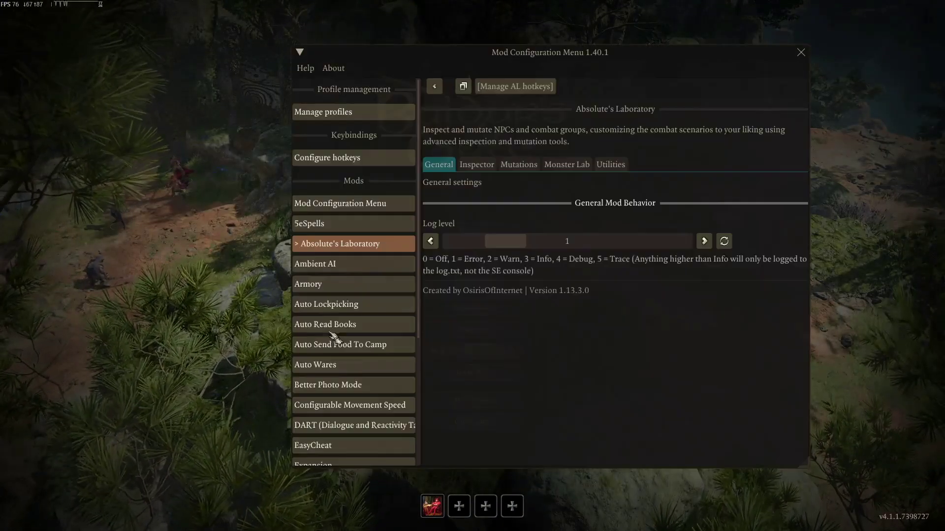
scroll(419, 315, "down", 5)
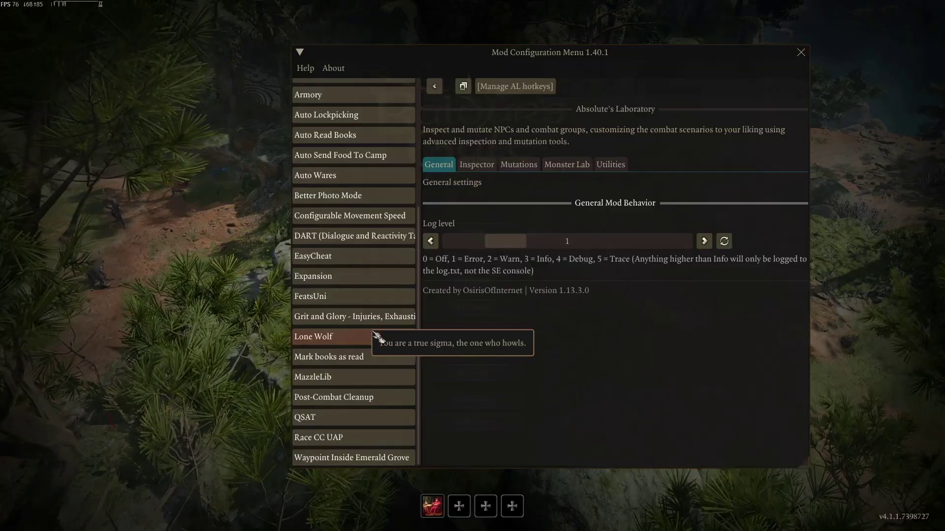
left_click(355, 320)
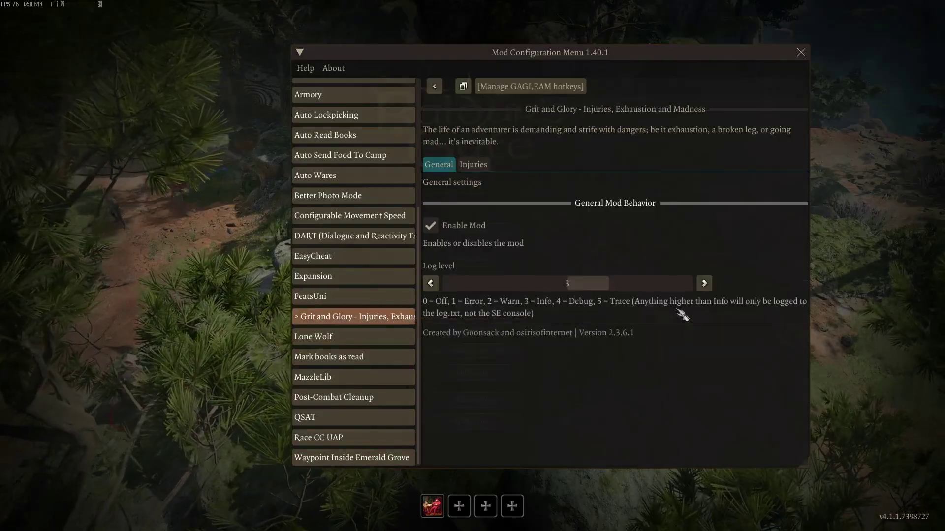
left_click(473, 165)
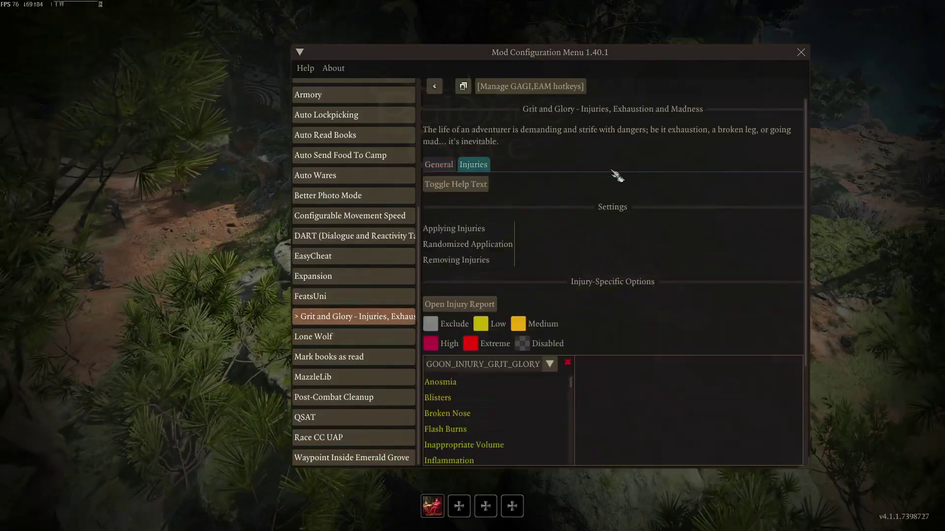
Step: Look through the GOON_INJURY_GRIT_GLORY injury list and the mod's General settings, and return to the battle
scroll(665, 367, "down", 3)
scroll(674, 327, "up", 1)
scroll(552, 358, "down", 6)
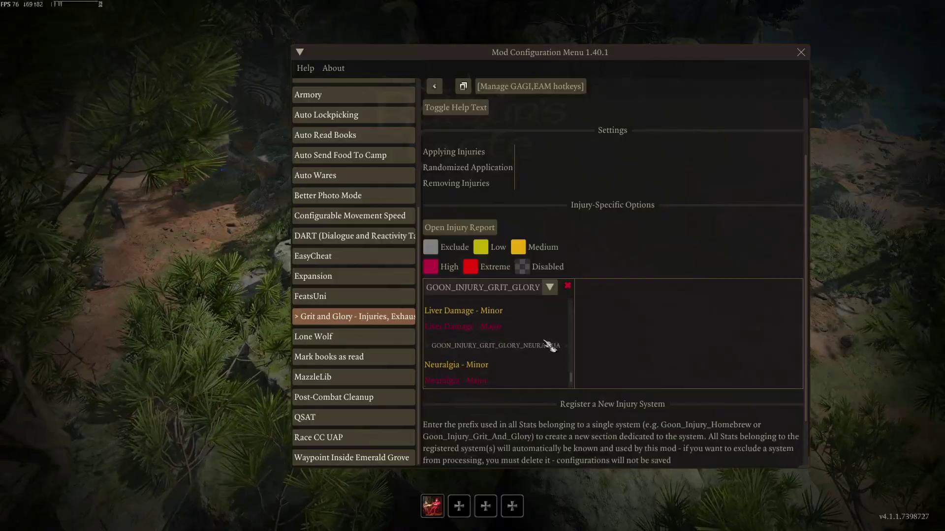
scroll(681, 333, "down", 1)
scroll(687, 333, "up", 3)
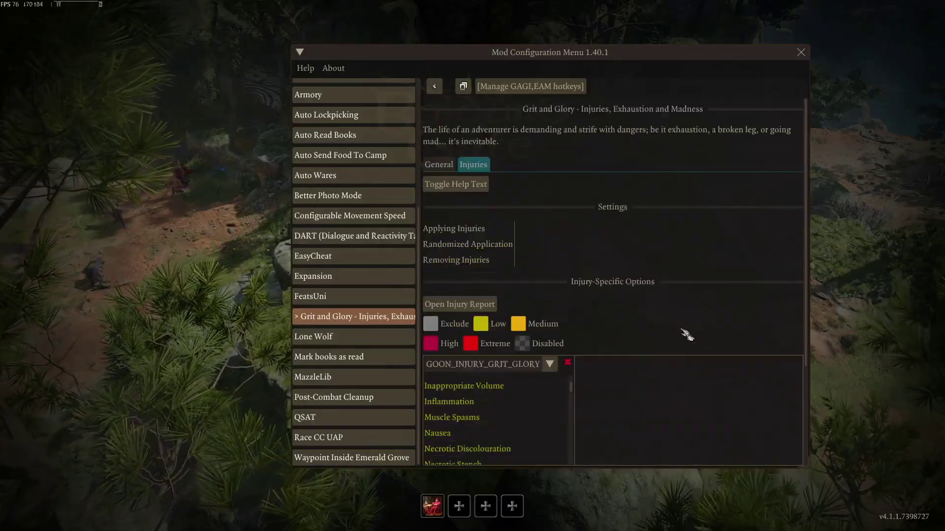
left_click(437, 166)
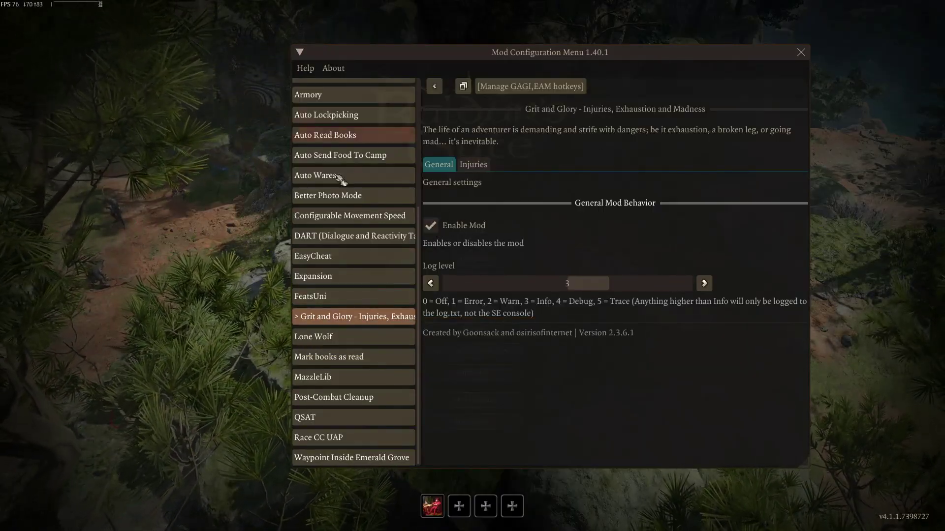
left_click(802, 53)
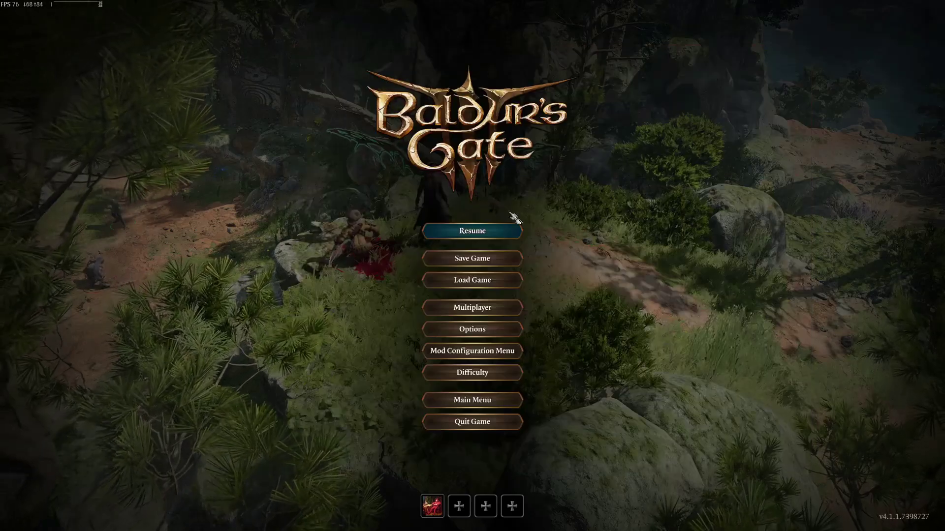
key("Escape")
key("End")
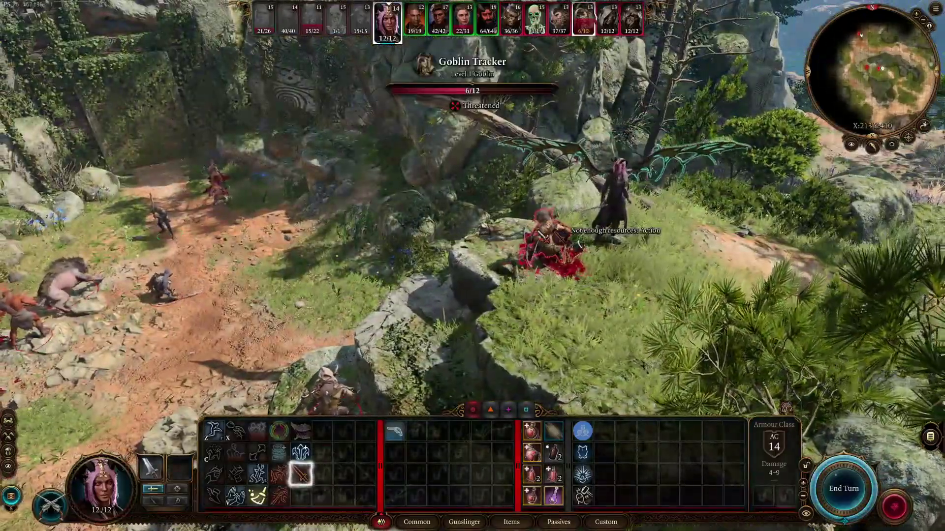
key("Delete")
key("End")
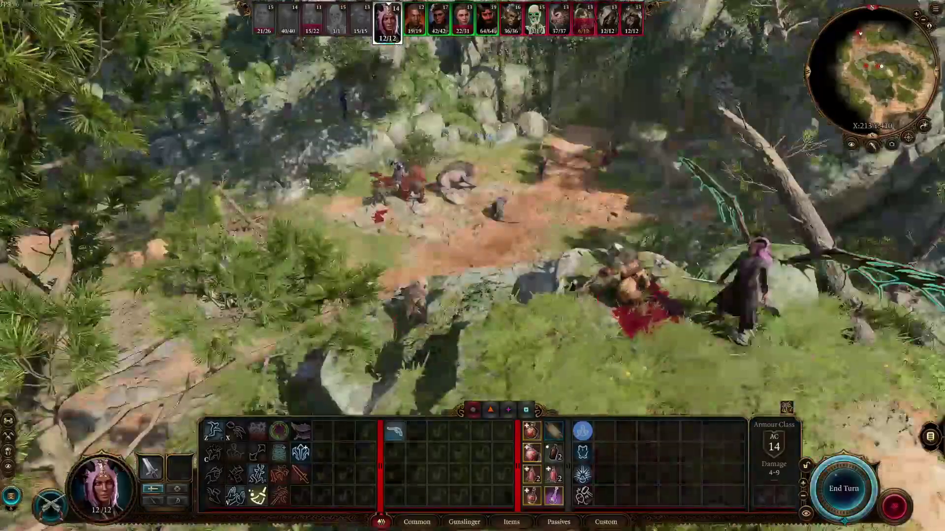
key("Delete")
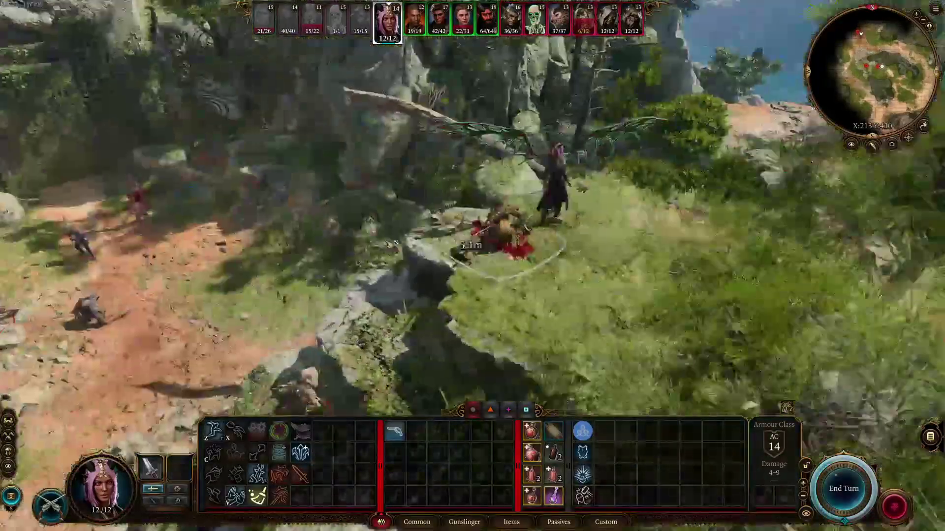
key("Delete")
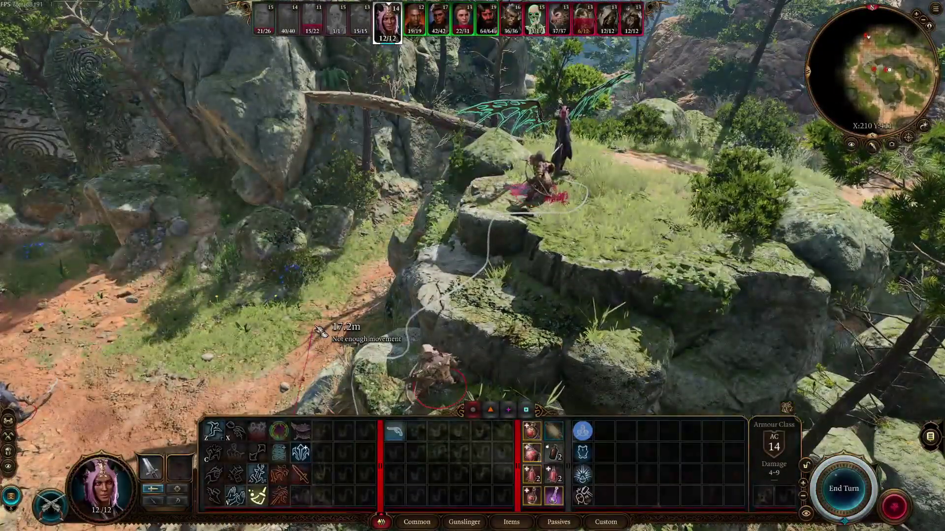
key("End")
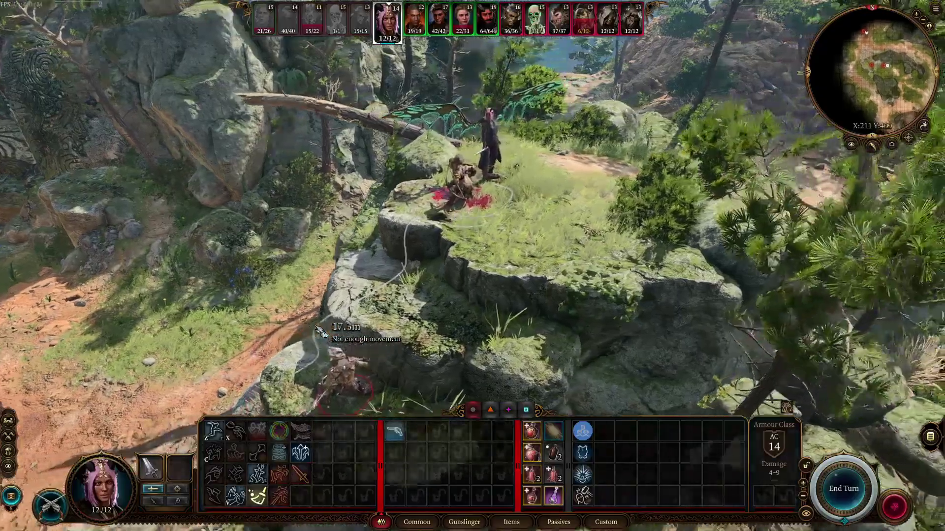
Step: Save the game in the middle of the battle as a new save file
key("Escape")
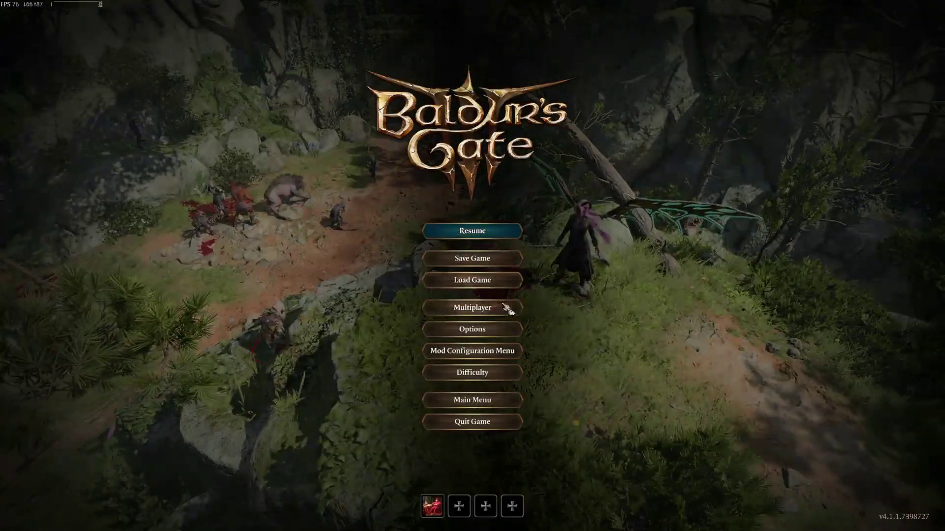
left_click(475, 252)
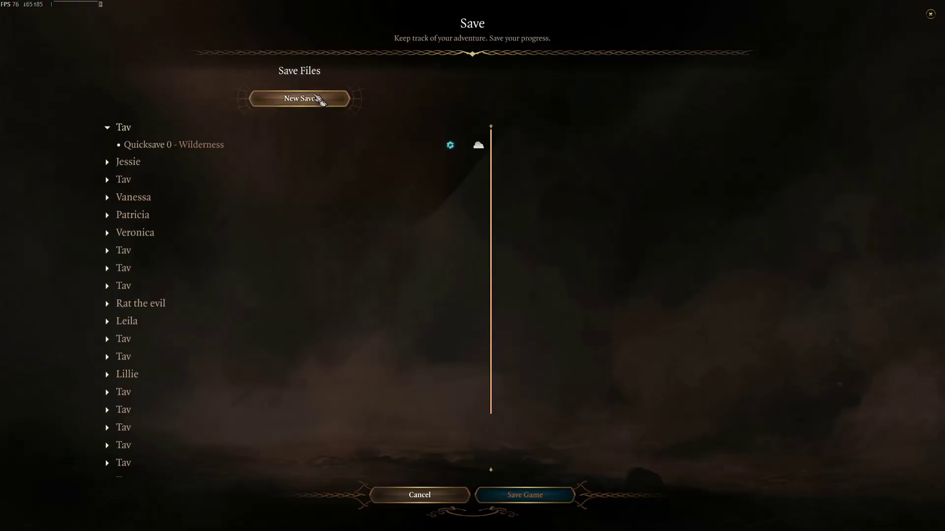
left_click(318, 99)
left_click(522, 426)
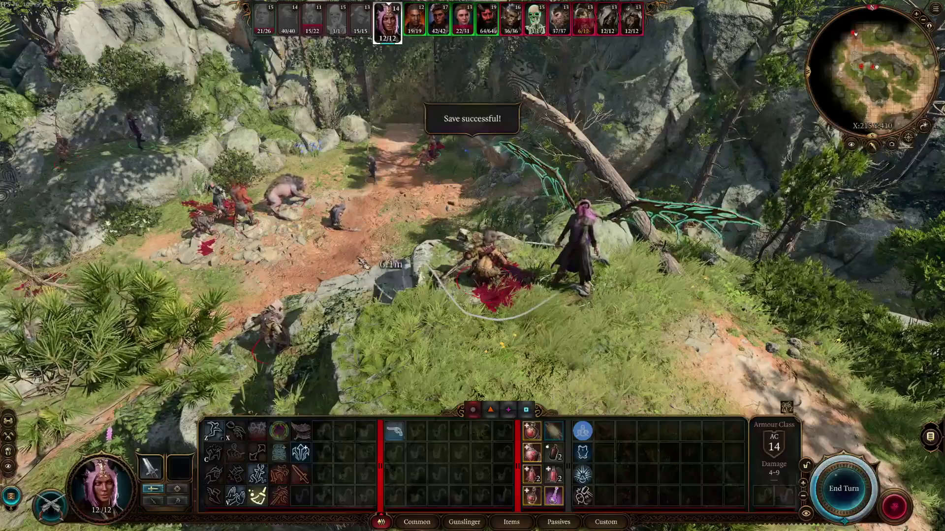
Step: Load the mid-battle save and bring up the pause menu again
key("Escape")
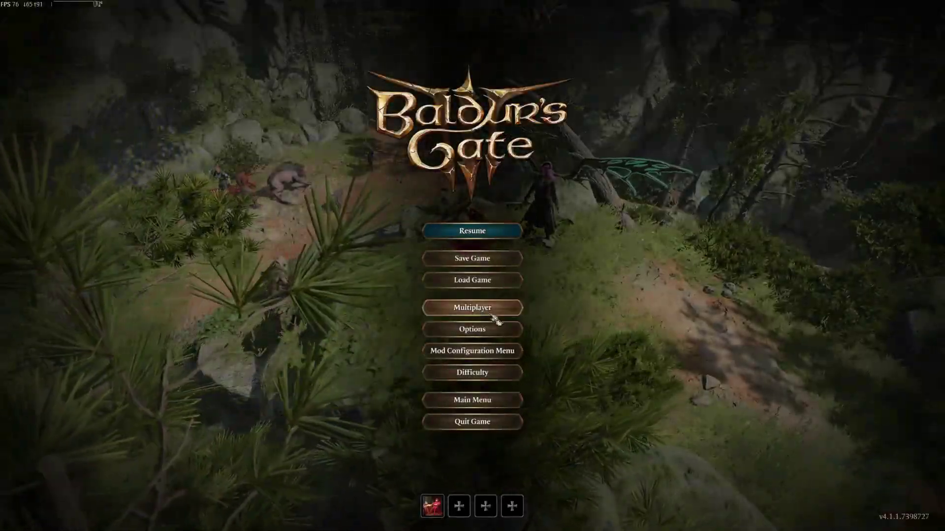
left_click(471, 278)
left_click(525, 495)
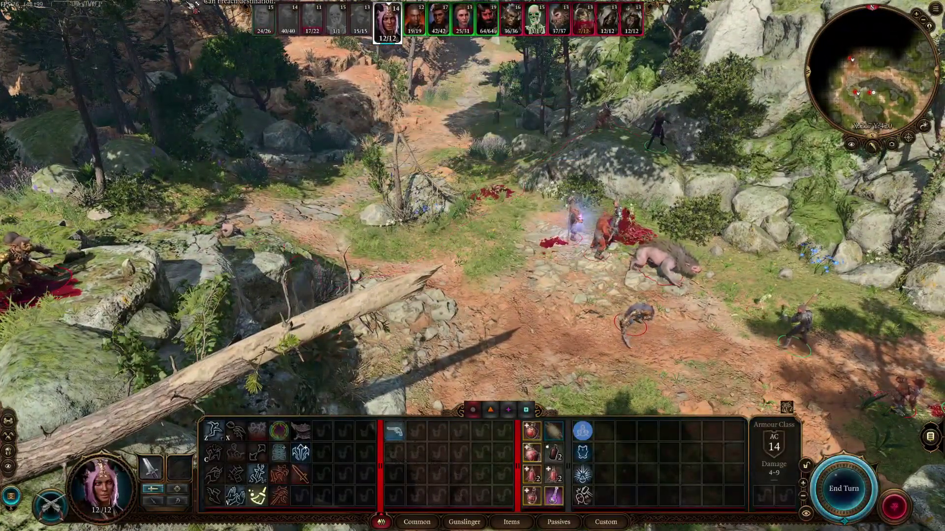
key("Escape")
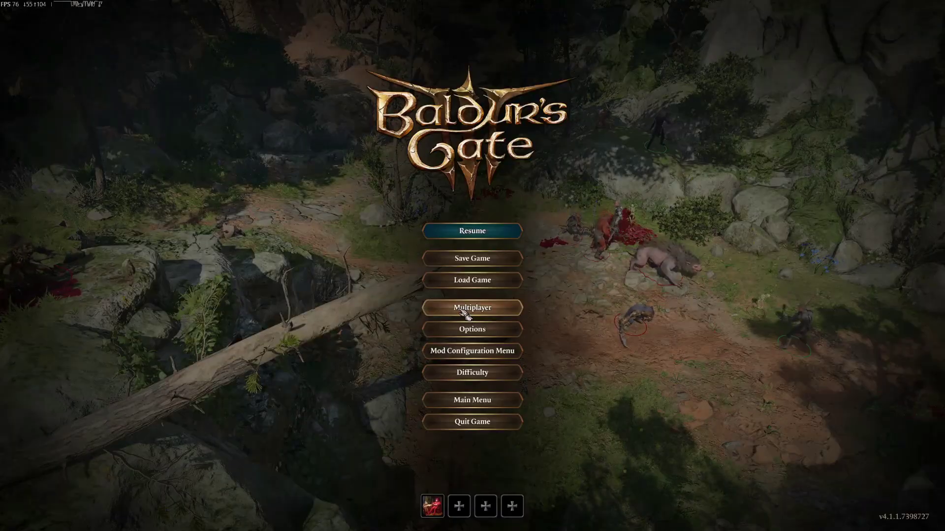